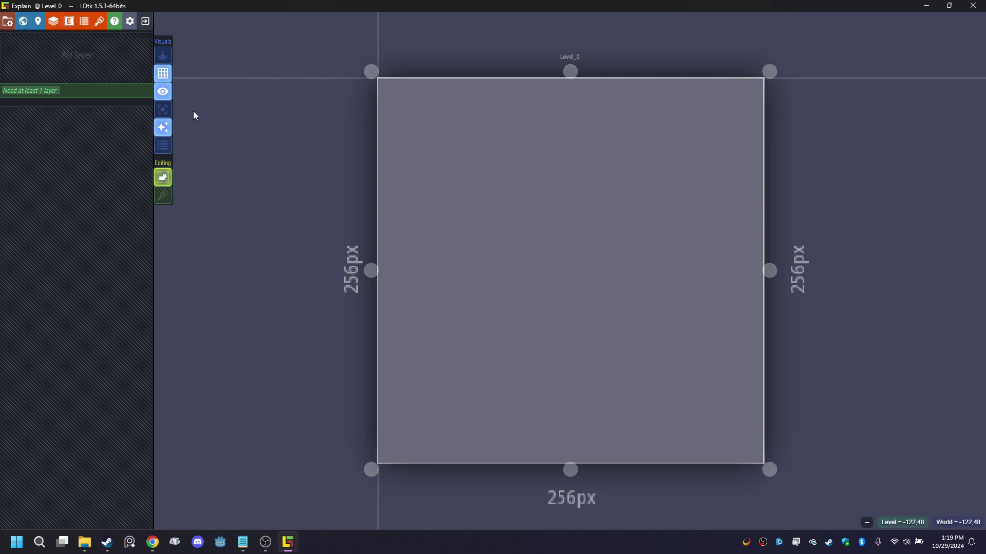
- Create a project tileset that uses Dirt.png from the tilesets folder as its source image
scroll(539, 282, "up", 3)
scroll(398, 236, "down", 2)
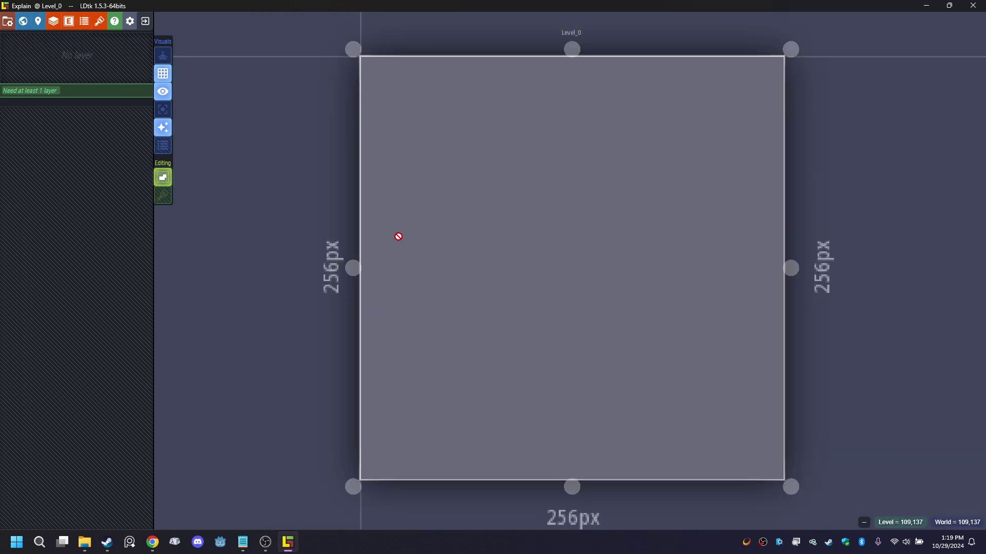
left_click(97, 24)
left_click(87, 77)
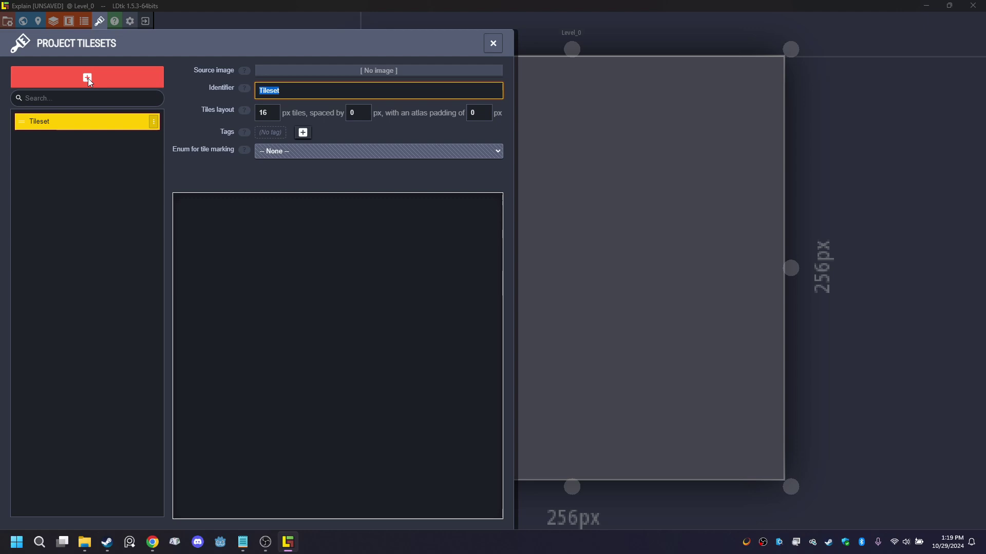
left_click(466, 70)
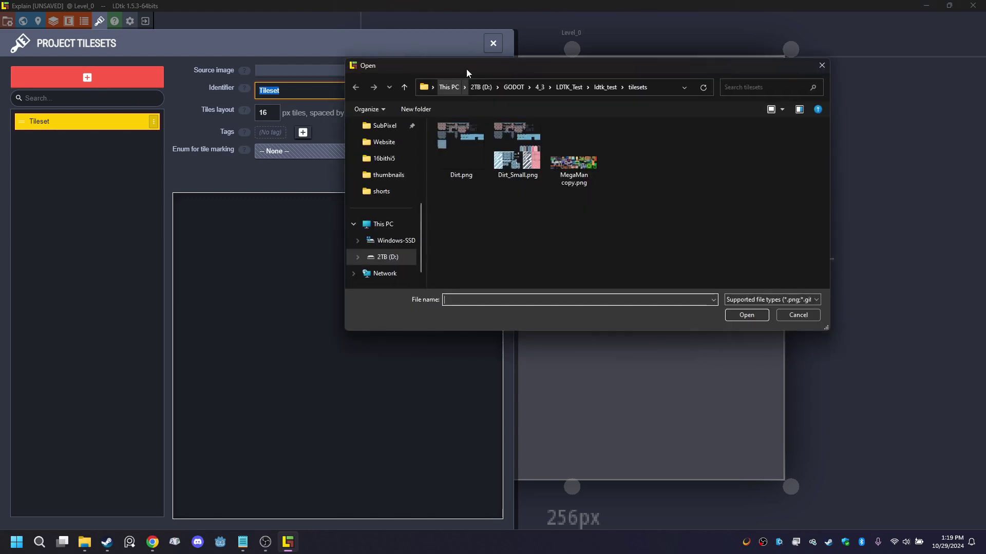
left_click(463, 145)
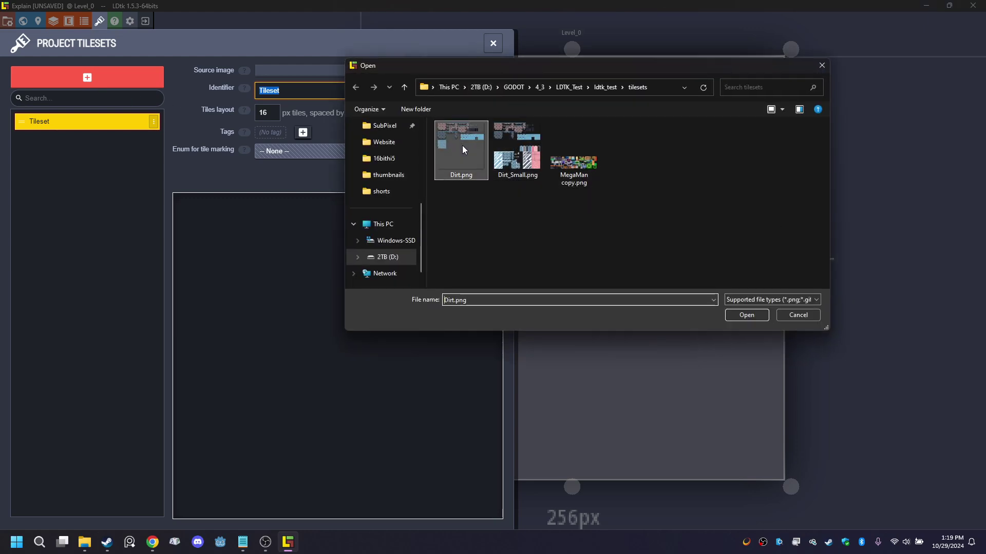
left_click(747, 318)
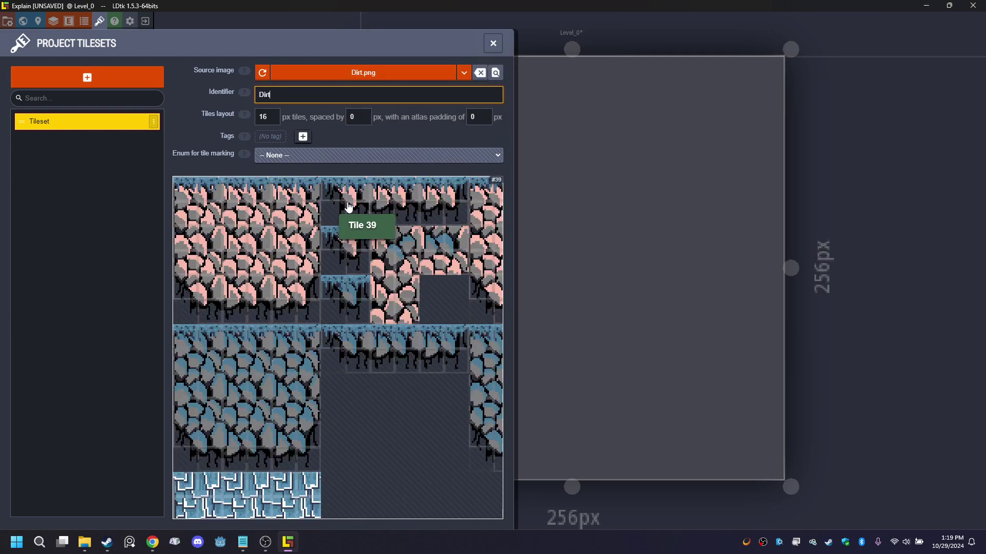
- Set the Dirt tileset's tile size to 32 px and dismiss the grid size warning
scroll(348, 207, "down", 3)
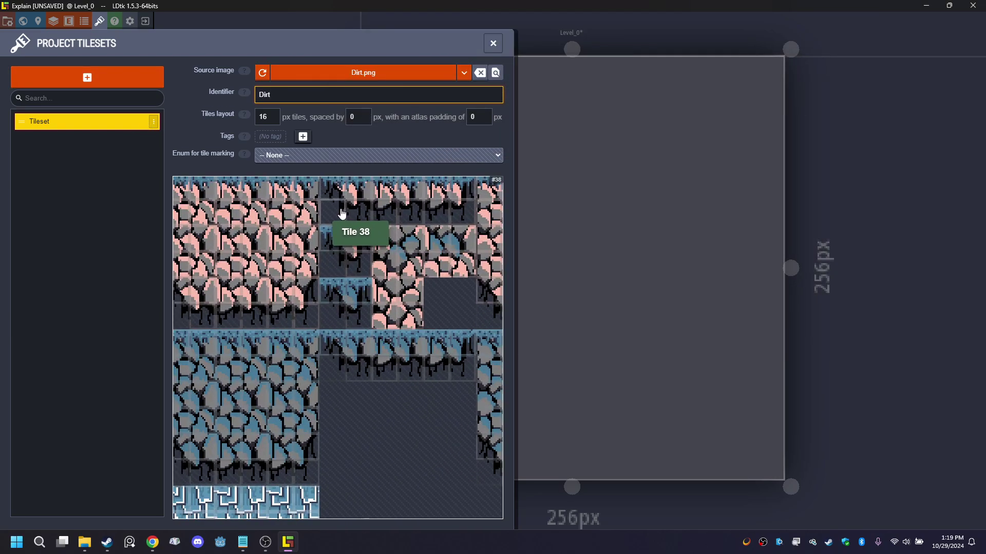
left_click(265, 117)
left_click(266, 118)
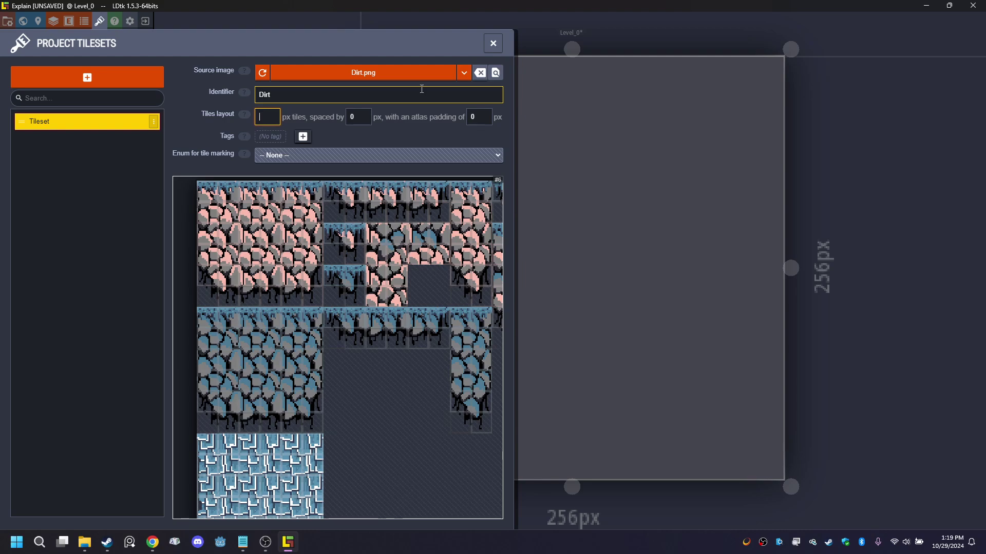
key("Return")
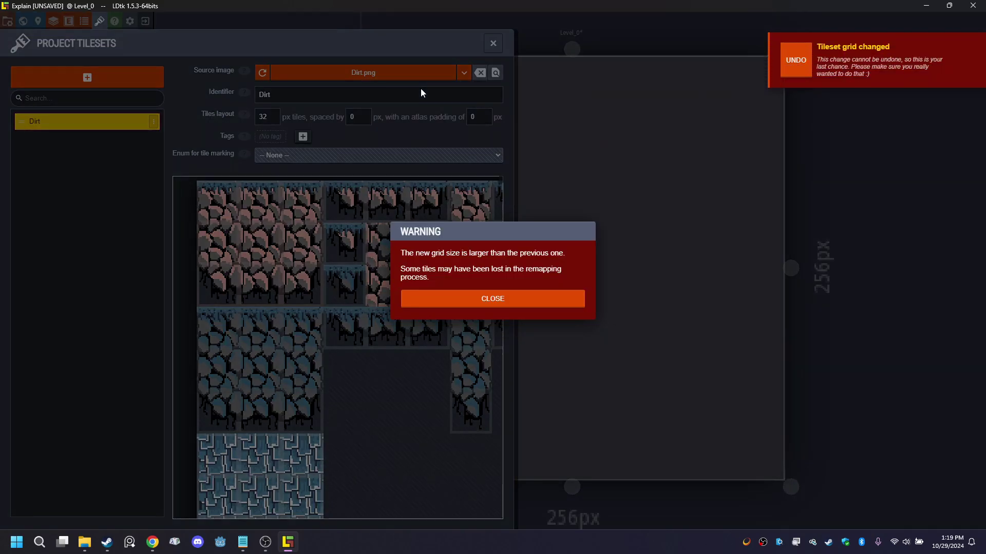
left_click(498, 297)
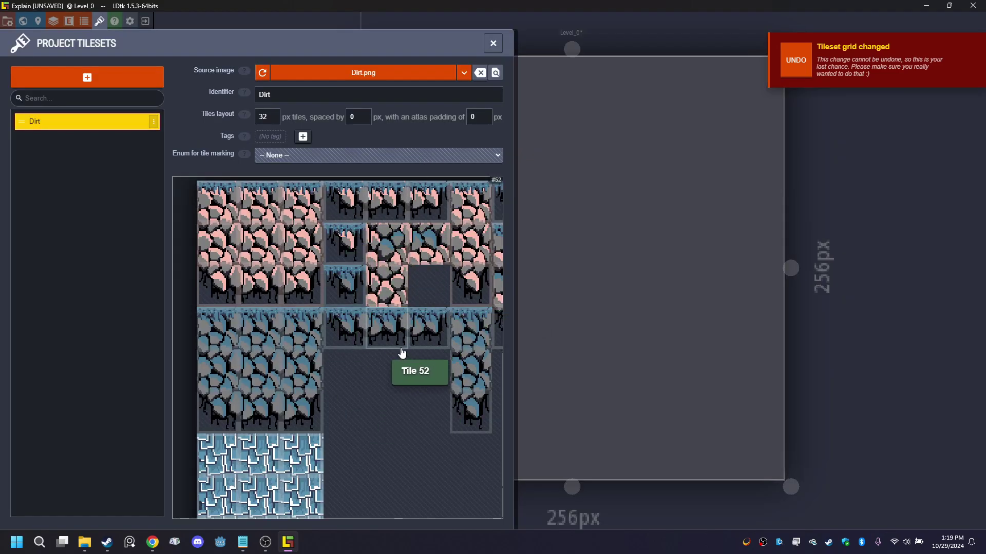
- Add a second project tileset that uses Dirt_Small.png as its source image
left_click(122, 79)
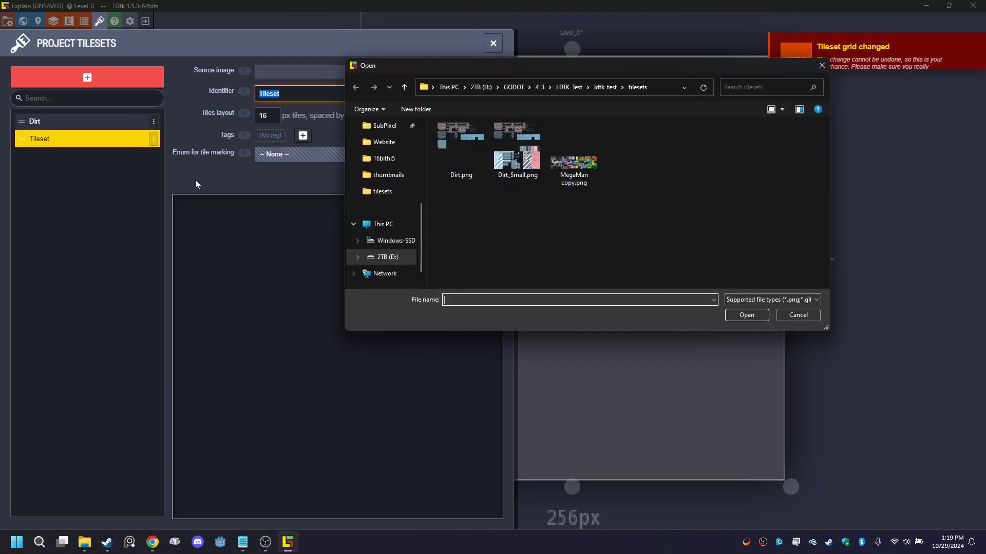
left_click(534, 153)
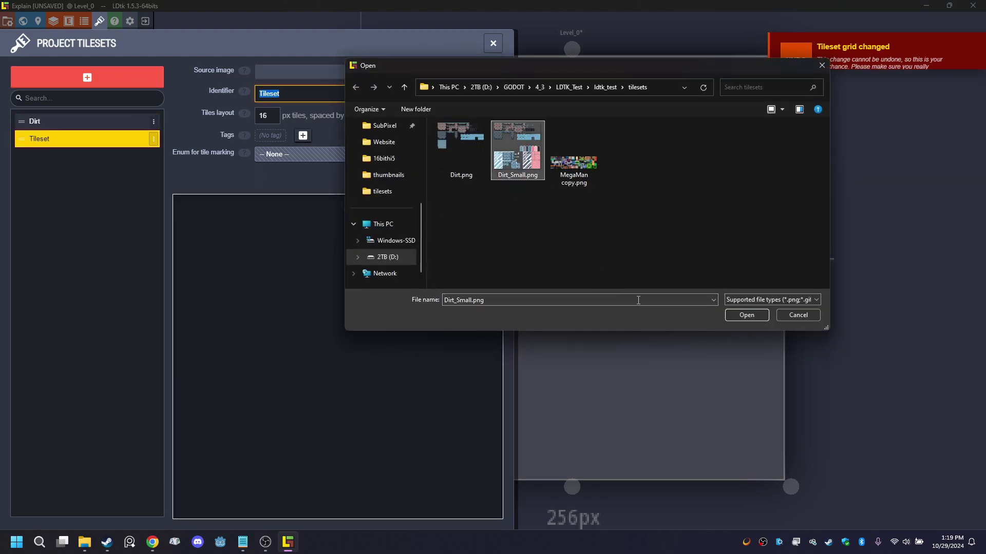
left_click(746, 316)
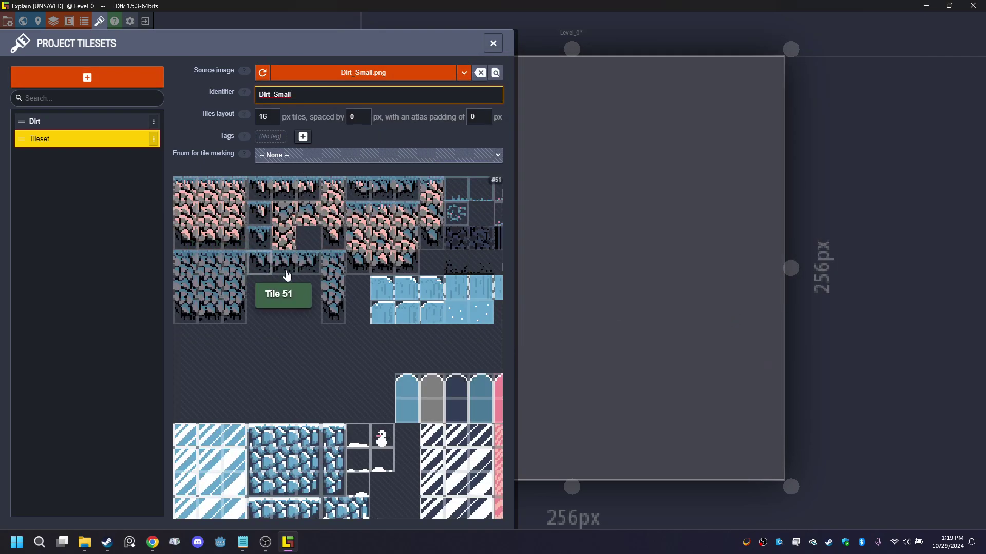
scroll(344, 300, "down", 2)
scroll(366, 328, "up", 2)
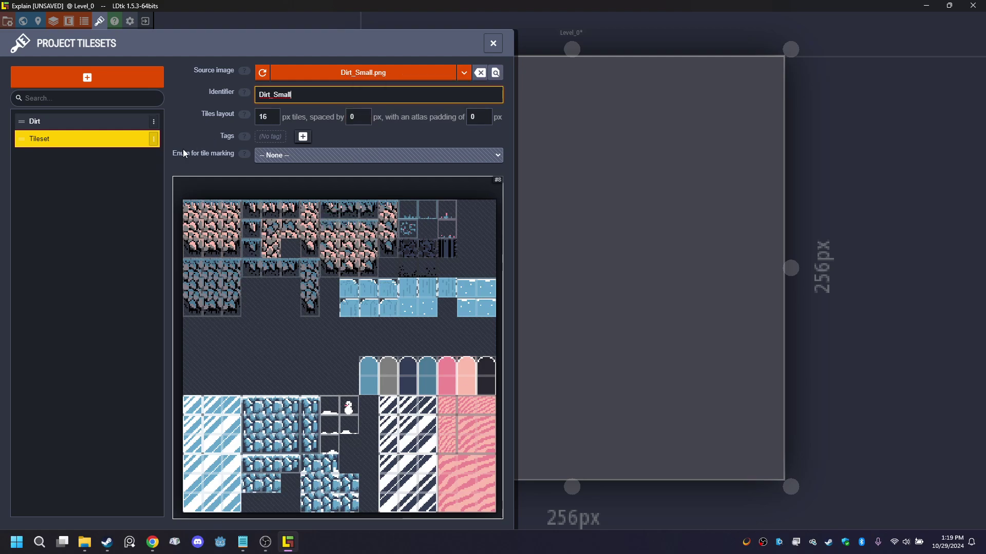
double_click(359, 90)
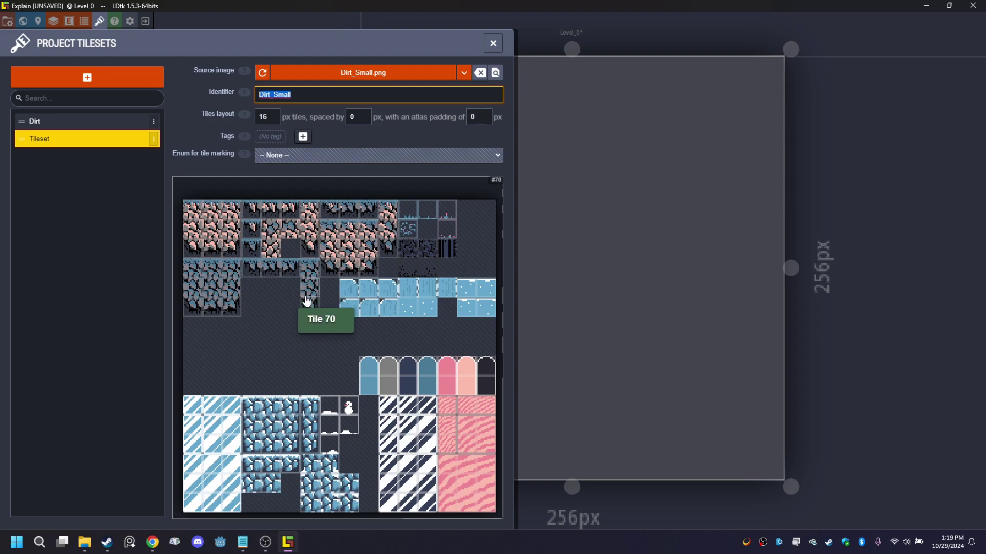
left_click(250, 330)
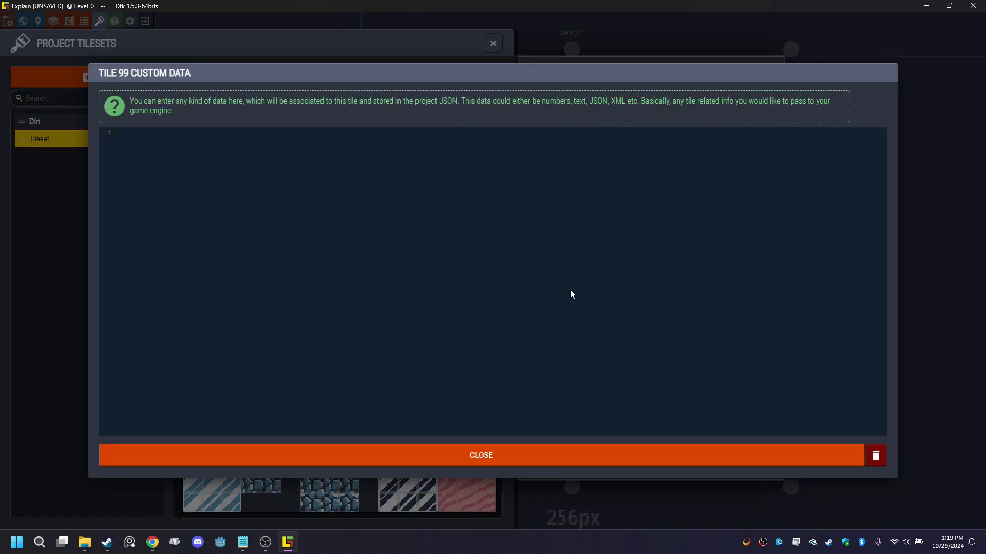
left_click(512, 456)
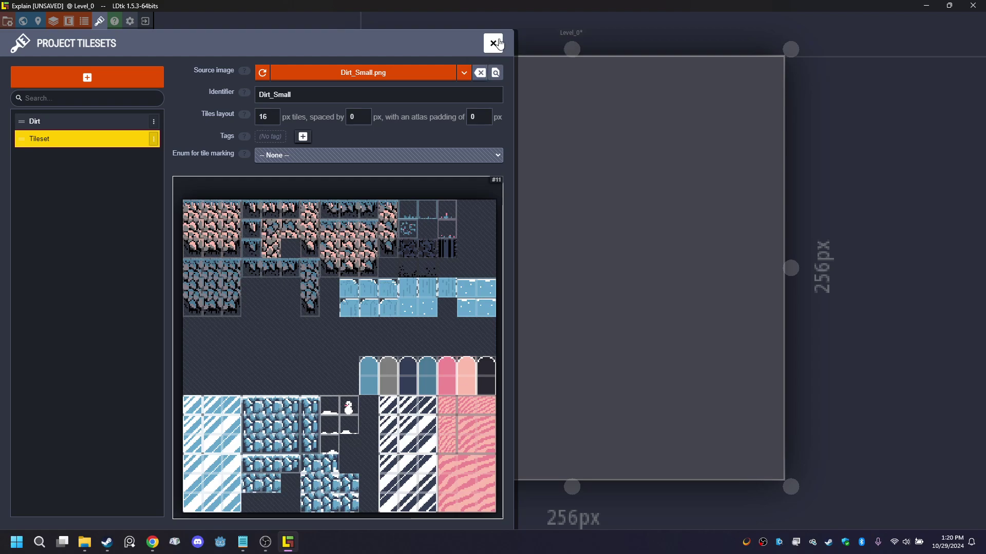
left_click(494, 42)
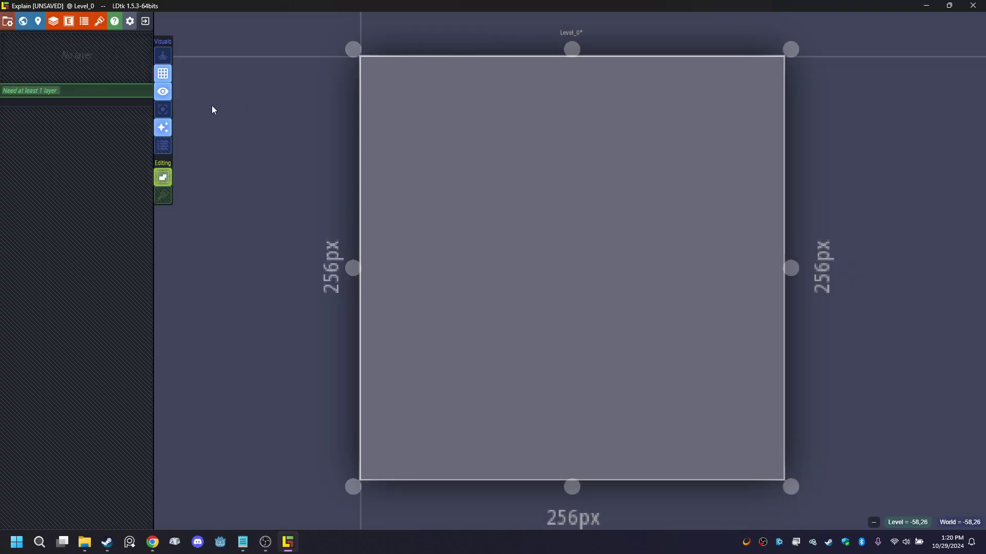
left_click(101, 24)
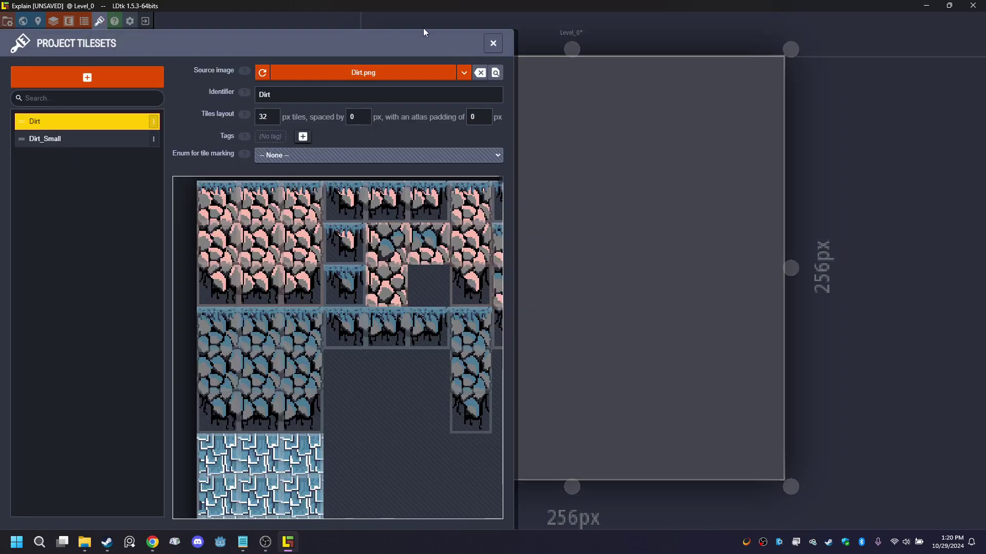
left_click(493, 42)
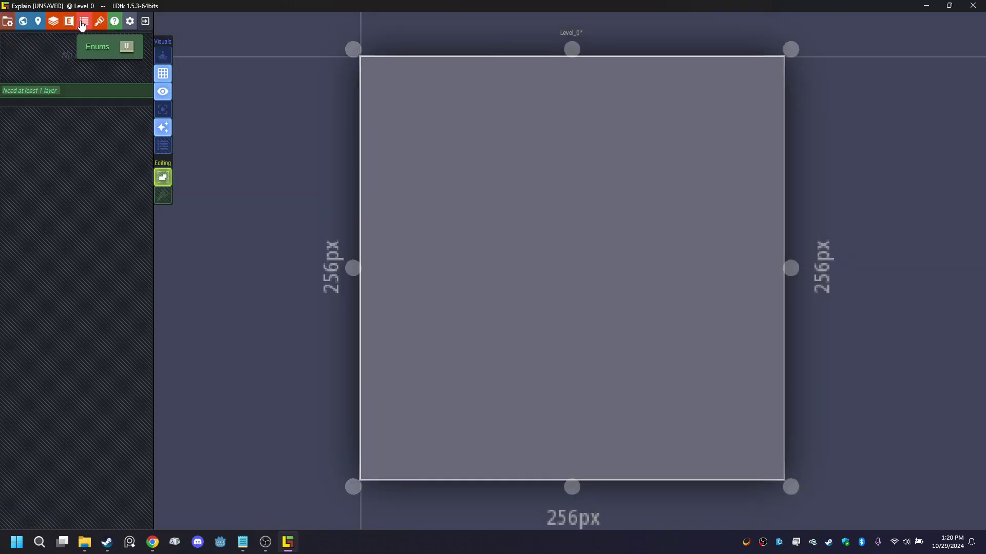
- Add an Integer Grid layer to the project and name it Smaller_Dirt
left_click(53, 22)
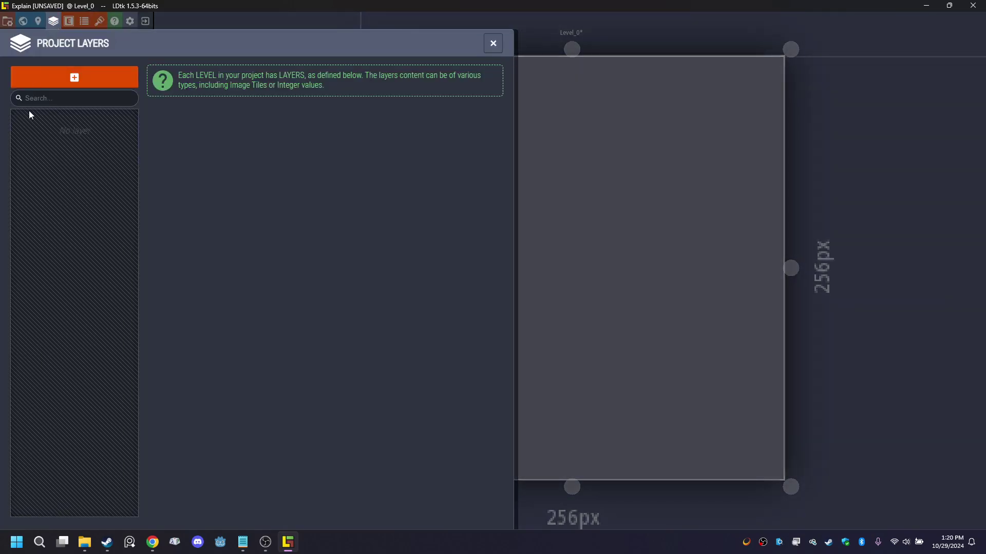
left_click(74, 76)
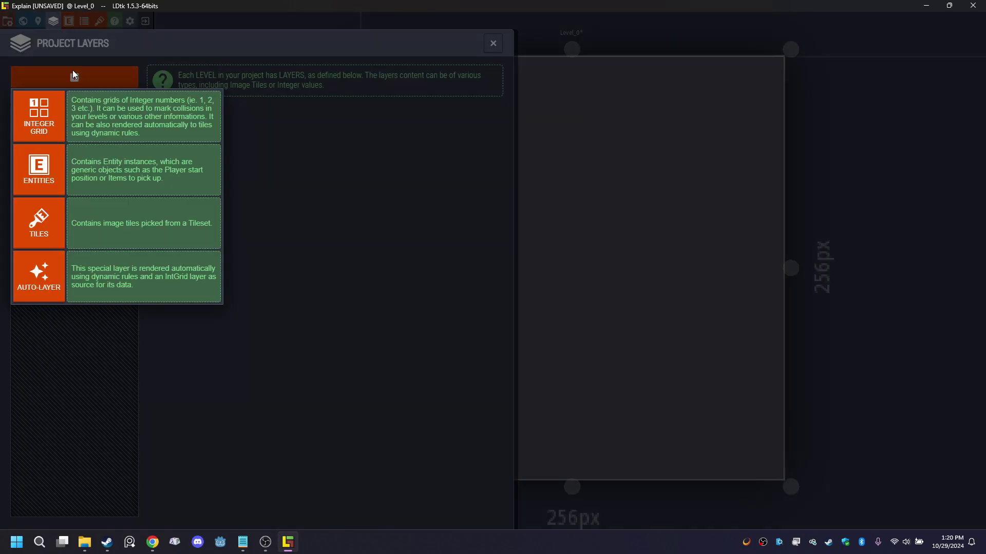
left_click(57, 131)
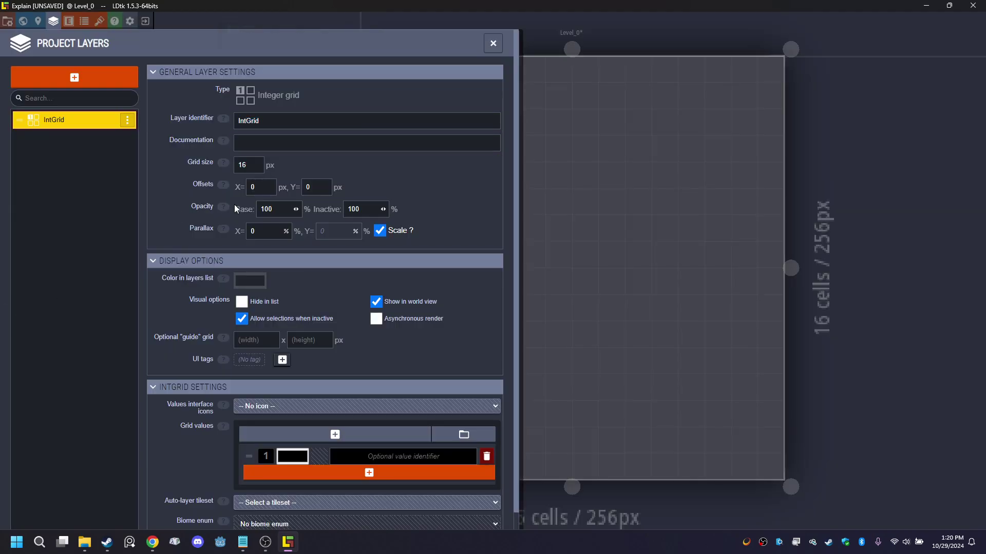
left_click(287, 123)
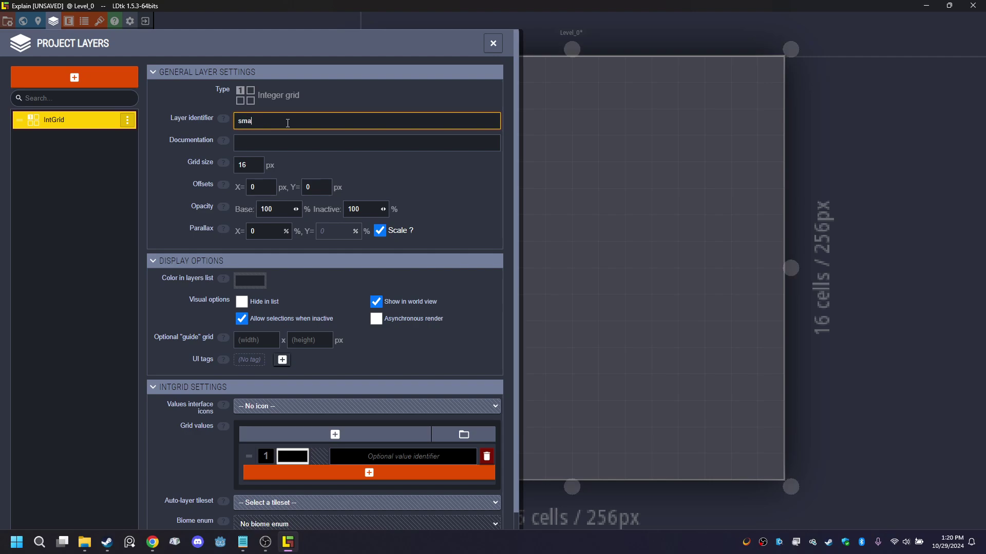
type("smaller Dirt")
- Use Dirt_Small for the layer's value interface icons and change the colour of grid value 1 to red
scroll(389, 362, "down", 1)
left_click(468, 389)
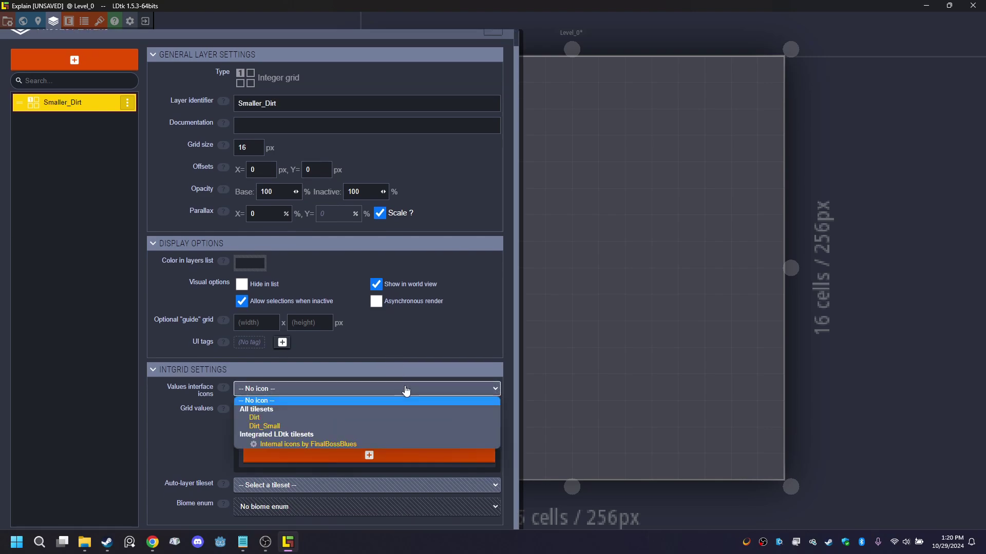
left_click(371, 426)
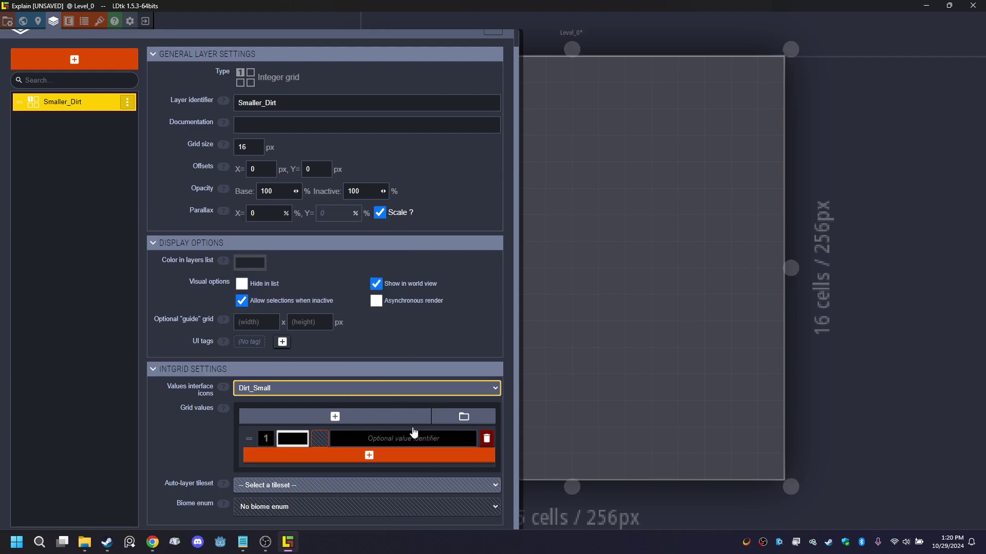
left_click(301, 436)
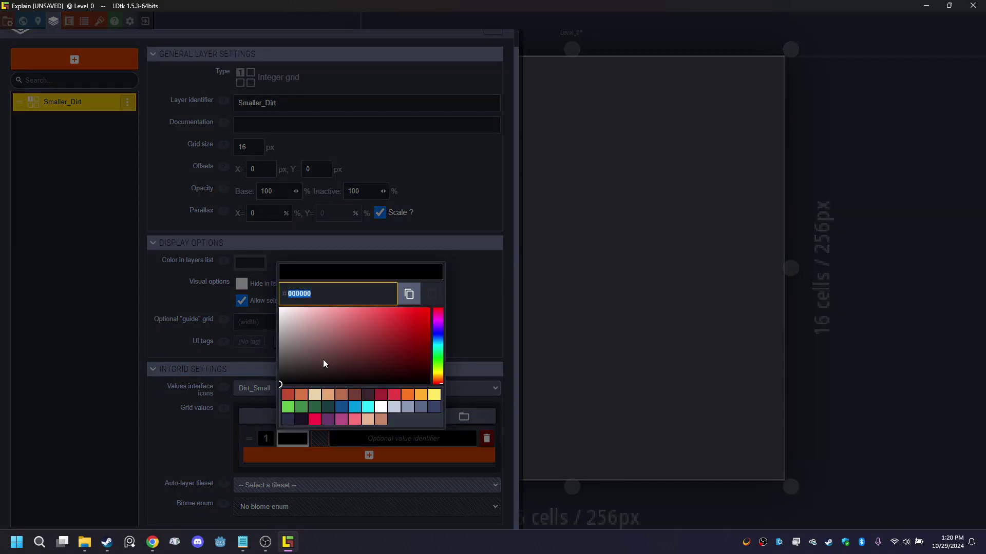
left_click_drag(383, 333, 408, 326)
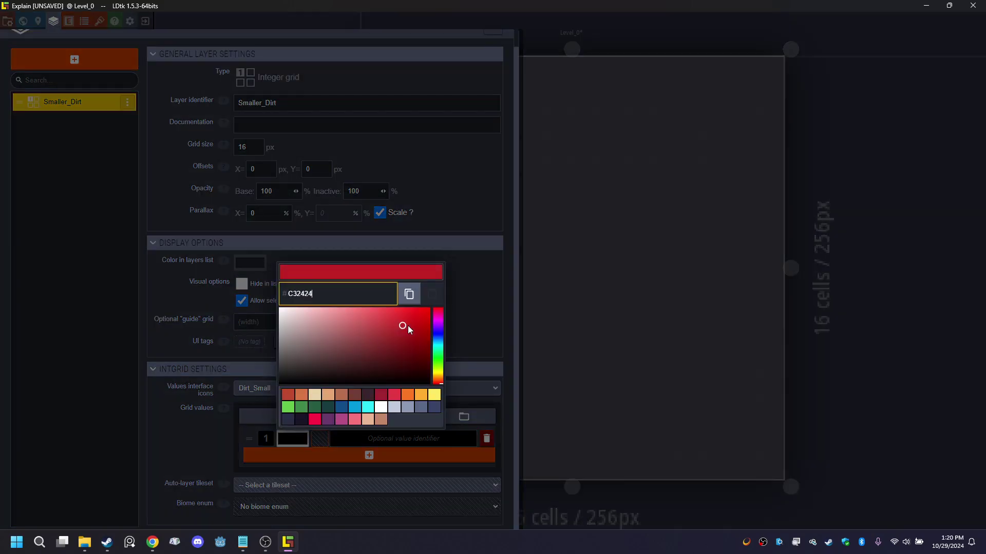
left_click(478, 383)
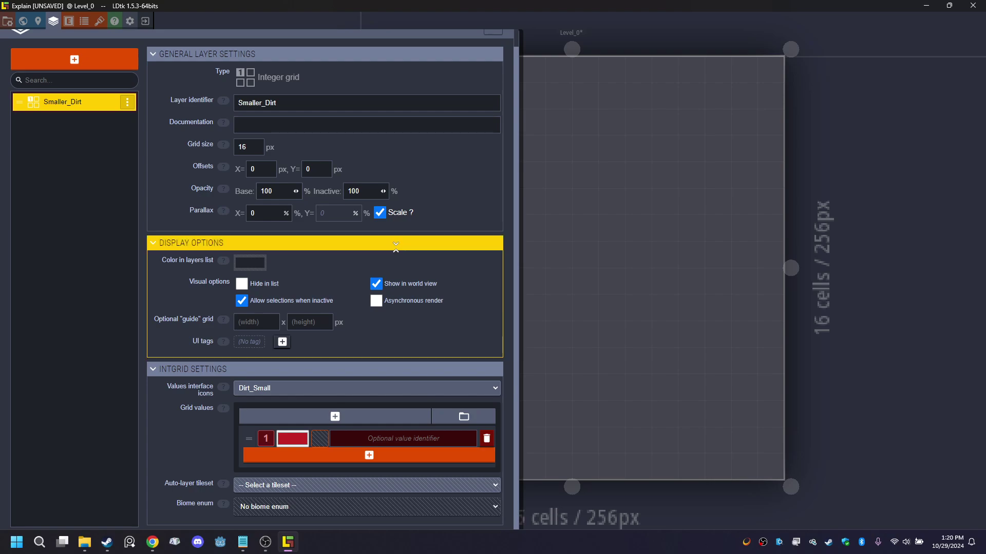
- Assign Dirt_Small as the auto-layer tileset of the Smaller_Dirt layer
left_click(378, 482)
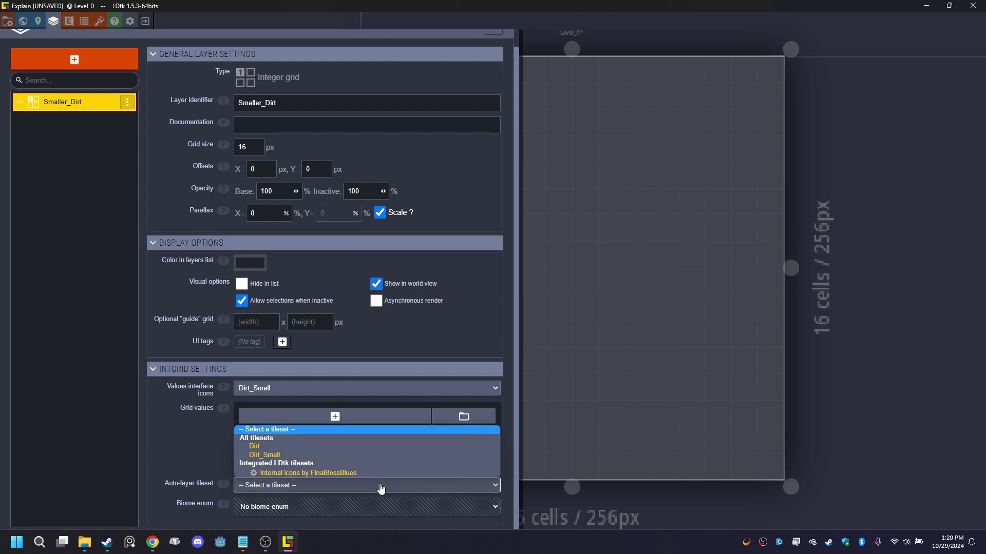
left_click(374, 455)
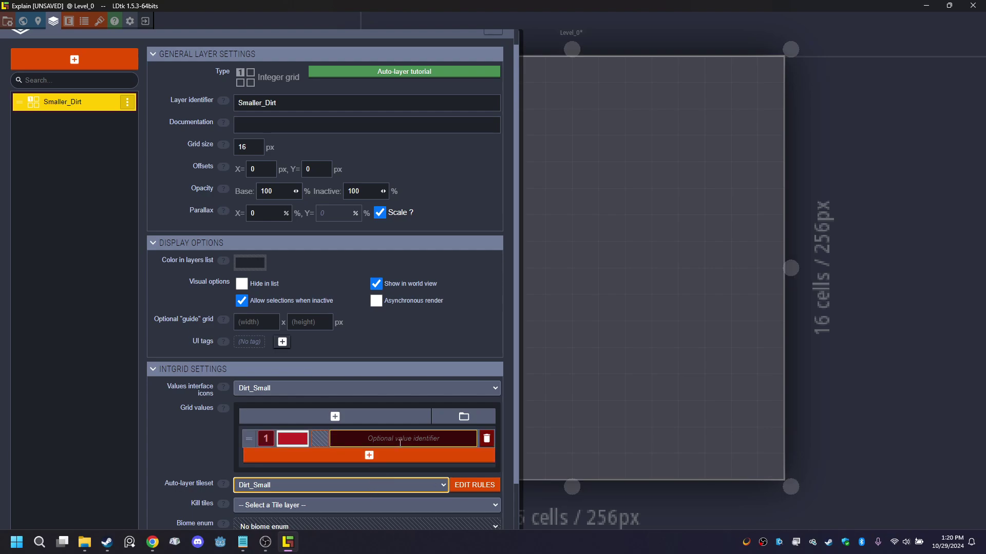
scroll(394, 477, "down", 1)
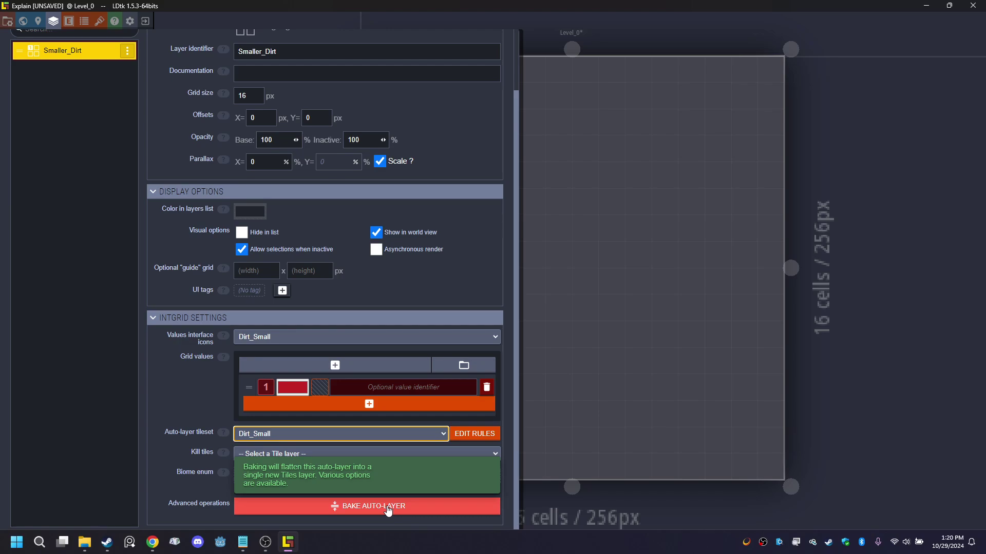
- Edit the Smaller_Dirt layer's rules and start a new rule group with the assistant
left_click(474, 434)
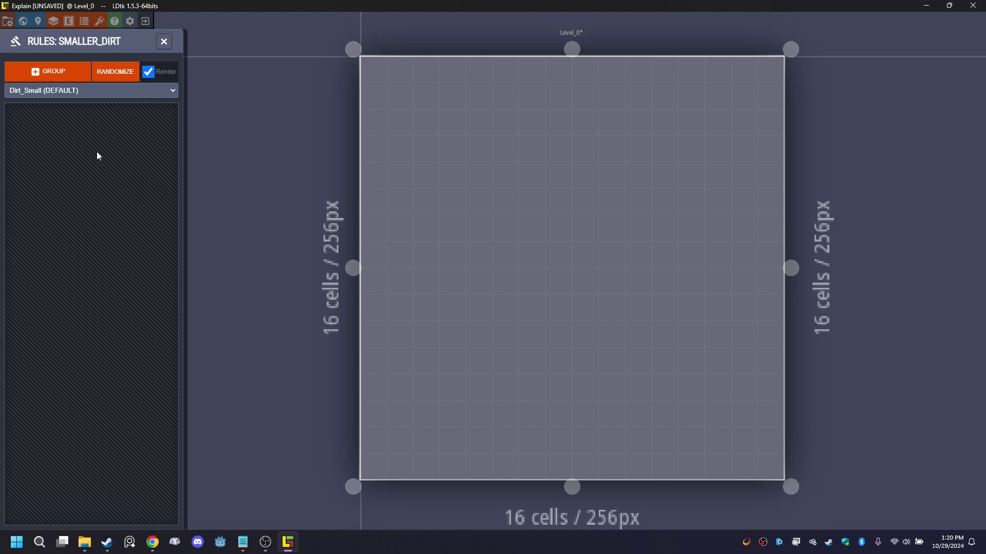
left_click(33, 70)
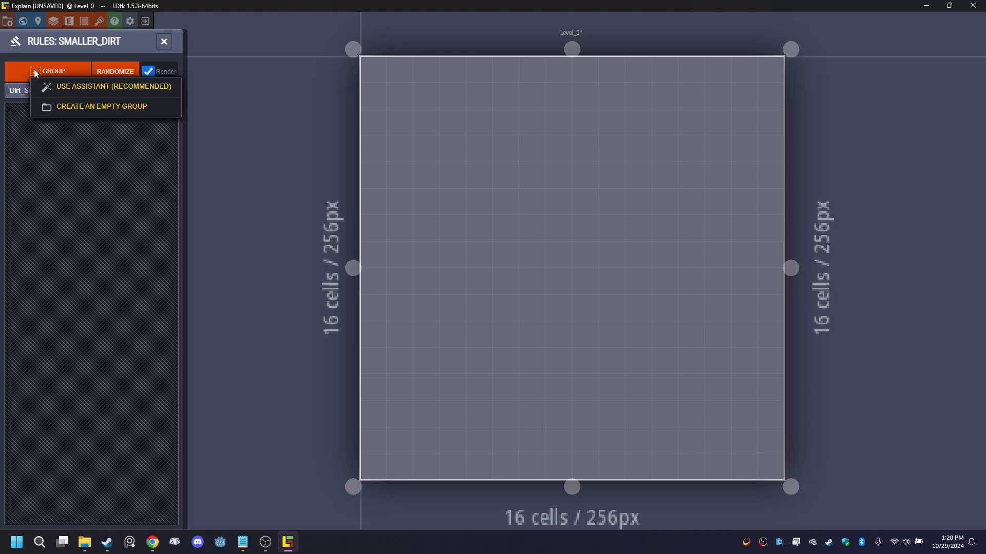
left_click(95, 88)
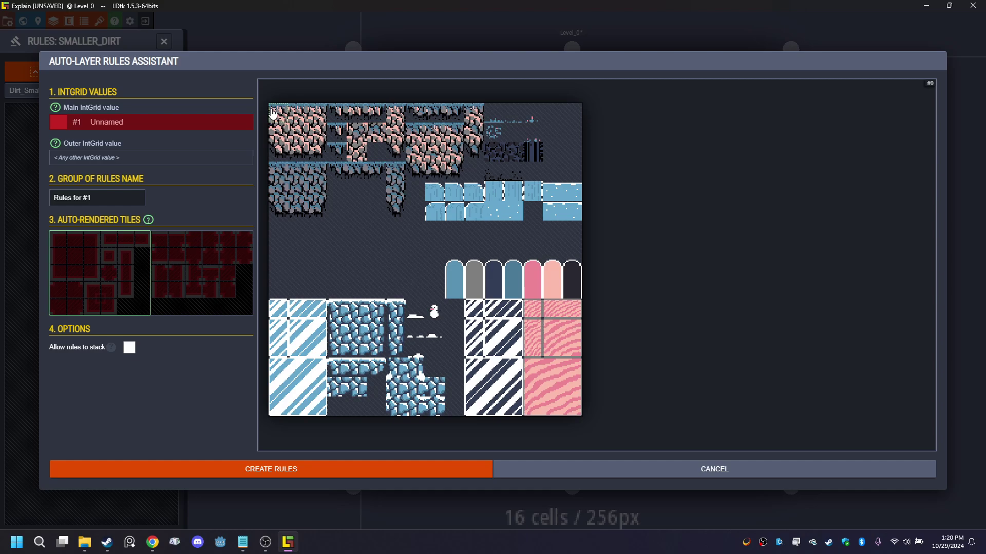
- Assign the pink dirt block's upper-left corner, top edge and upper-right corner tiles to the top row of the assistant's 3x3 template
left_click(56, 241)
left_click(277, 114)
left_click(74, 239)
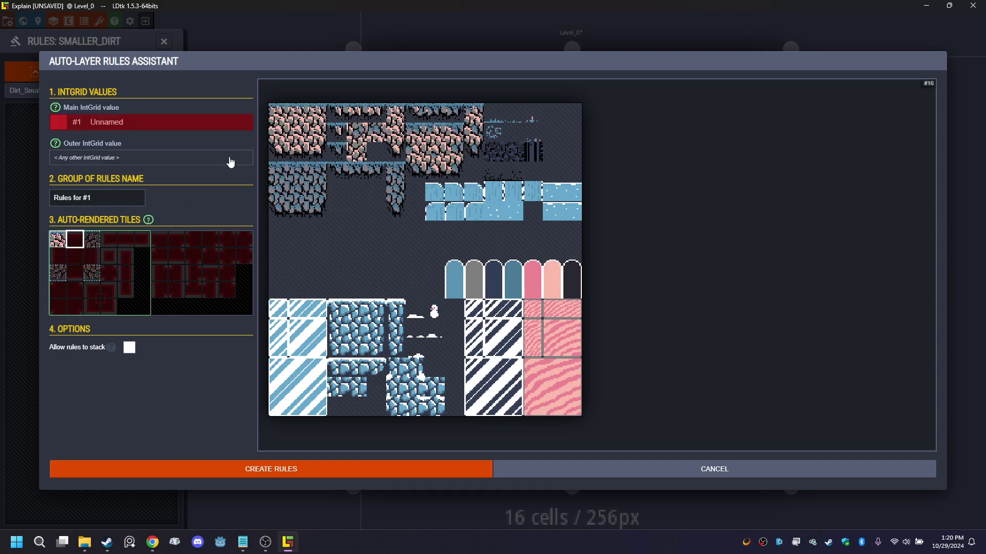
left_click(298, 114)
left_click(91, 240)
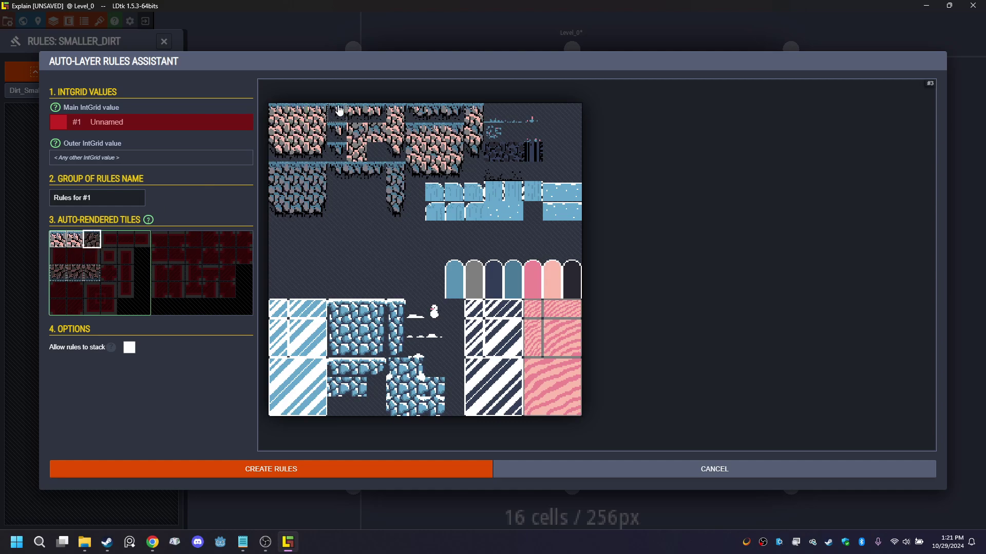
left_click(317, 113)
- Fill the middle row of the 3x3 template with the pink dirt block's left edge, centre and right edge tiles
left_click(58, 256)
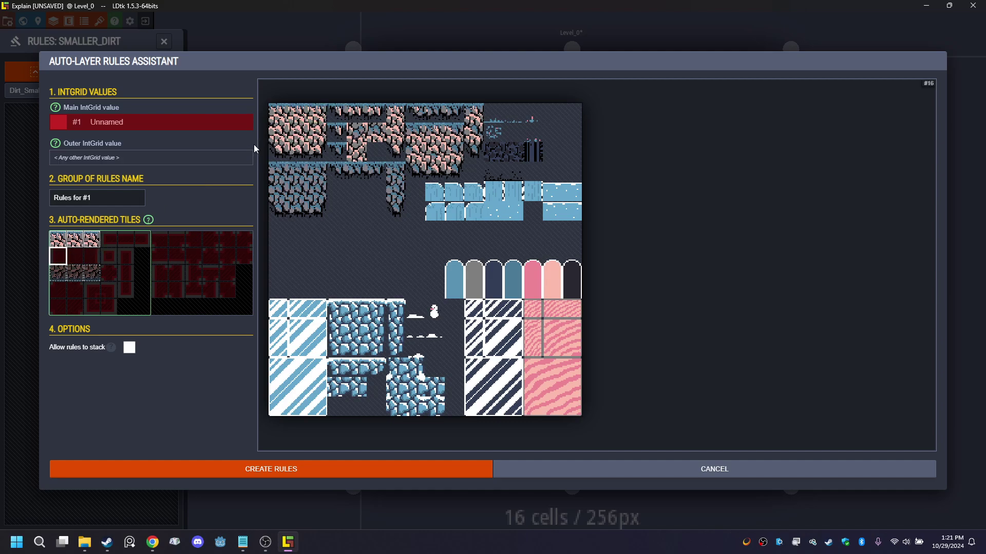
left_click(278, 135)
left_click(75, 257)
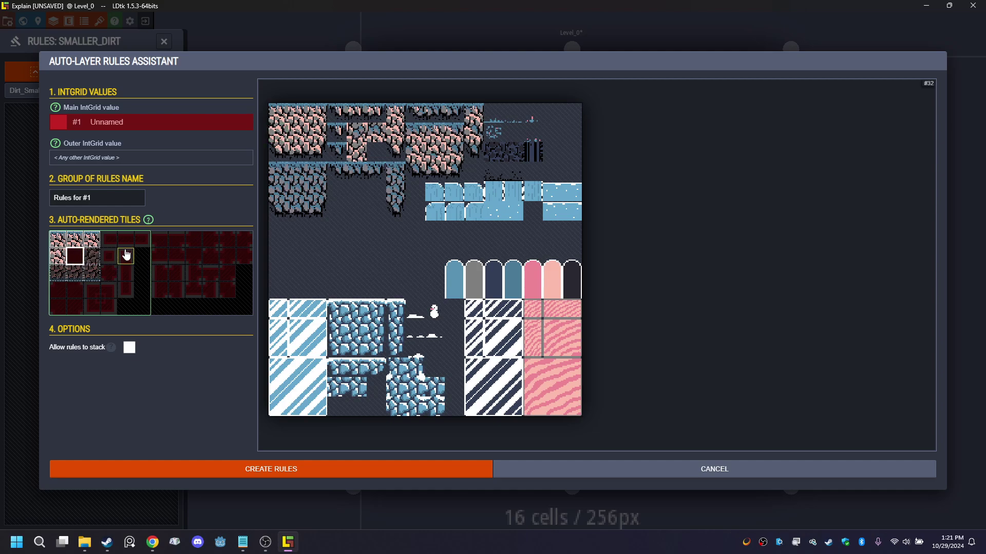
left_click(298, 133)
left_click(91, 257)
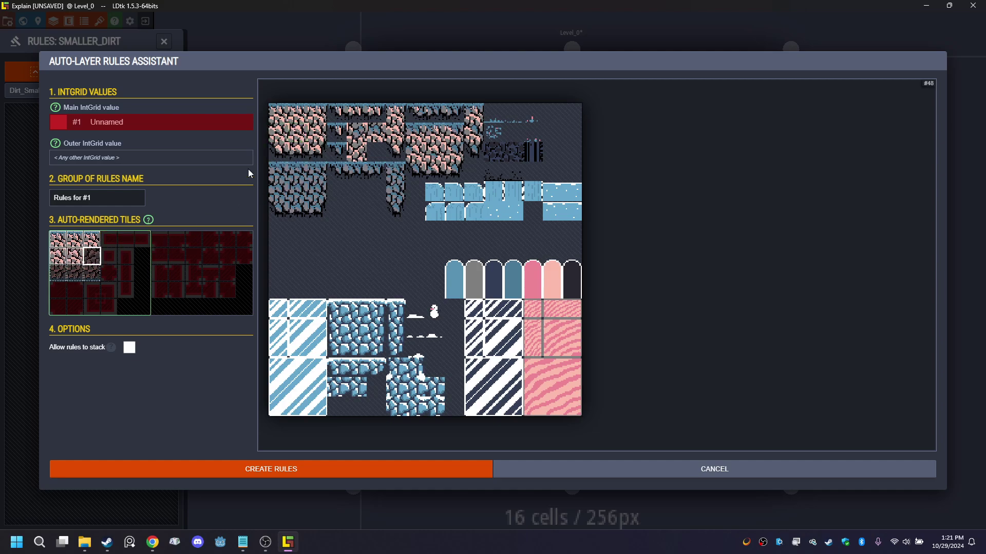
left_click(317, 136)
- Fill the bottom row of the 3x3 template with the pink dirt block's lower-left corner, bottom edge and lower-right corner tiles
left_click(54, 280)
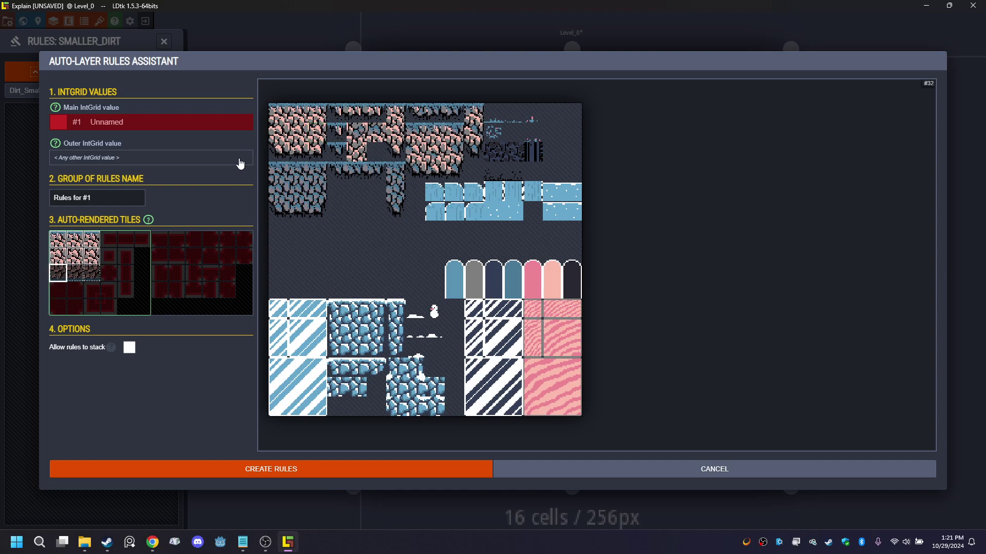
left_click(279, 153)
left_click(73, 275)
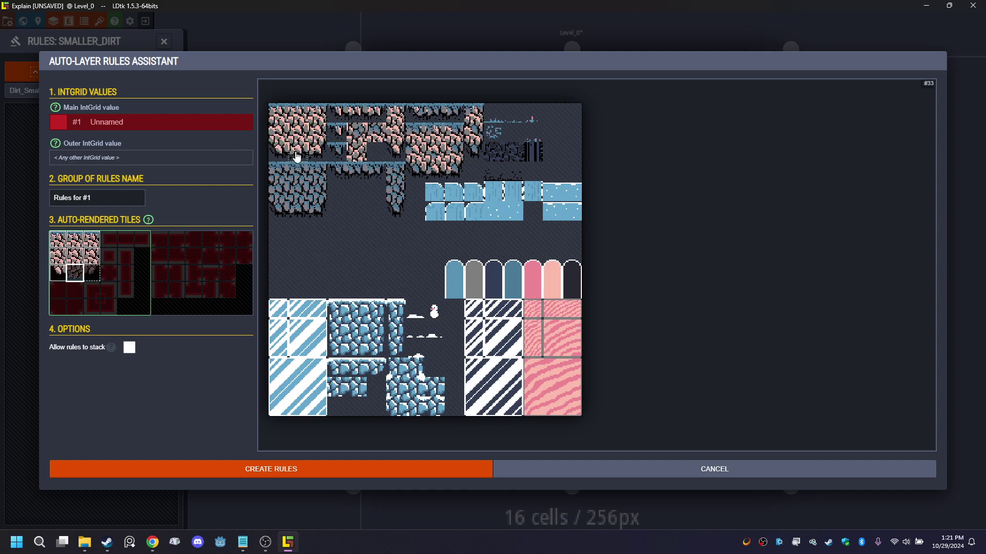
left_click(297, 157)
left_click(90, 276)
left_click(314, 160)
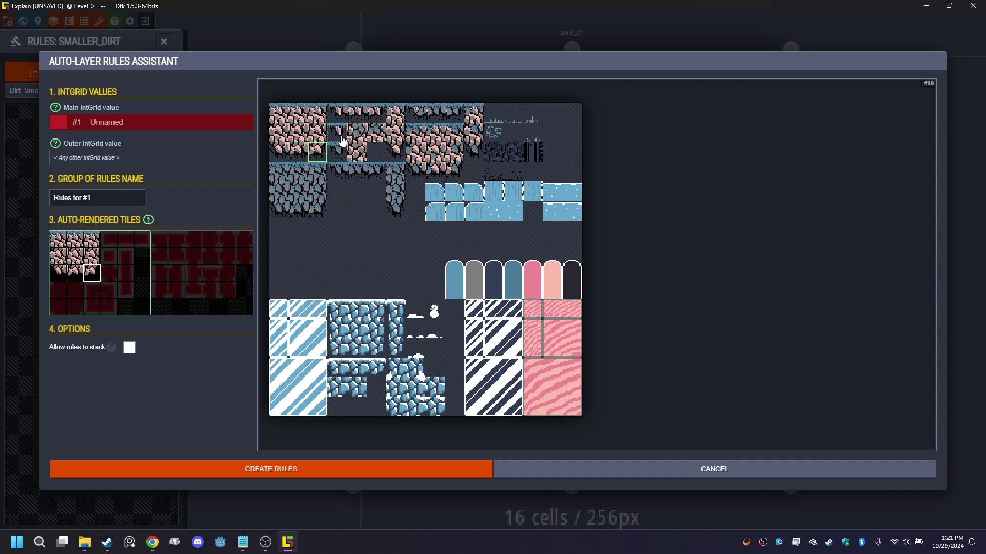
- Assign the left end, middle and right end tiles of the thin pink dirt strip to the template's one-tile-high horizontal platform
left_click(108, 239)
left_click(341, 112)
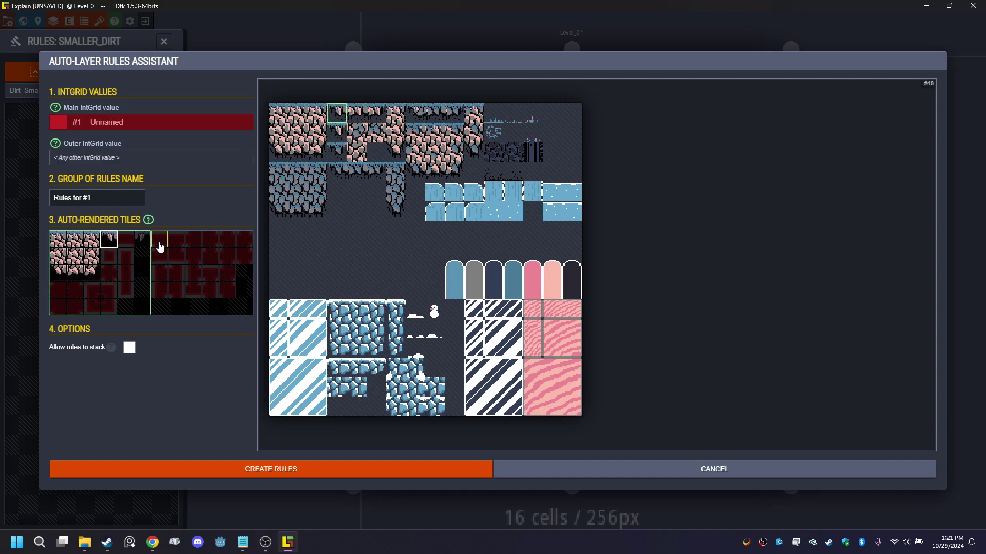
left_click(125, 240)
left_click(358, 112)
left_click(377, 114)
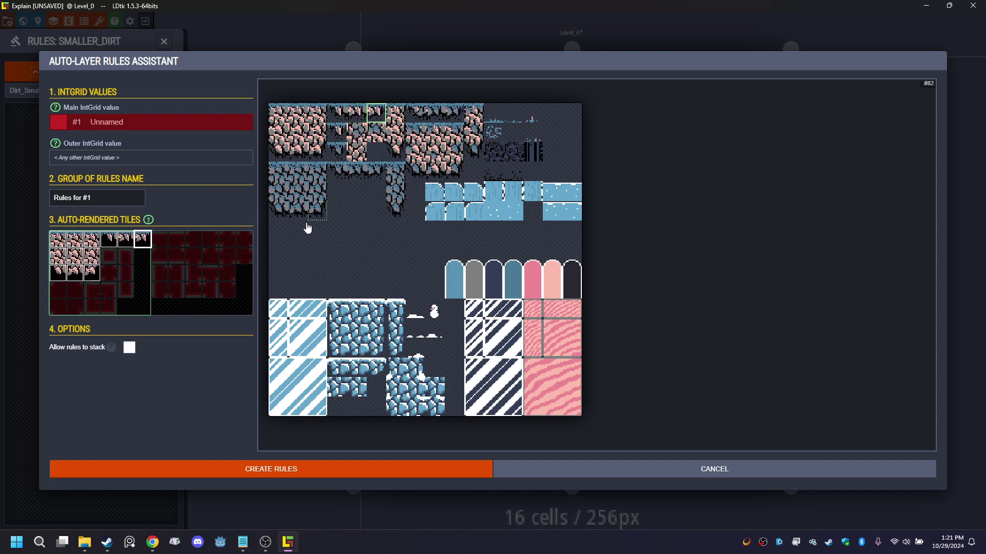
- Assign the isolated dirt tile to the single-cell slot and the pink column's top, middle and bottom tiles to the one-tile-wide vertical slots
left_click(115, 262)
left_click(338, 135)
left_click(126, 256)
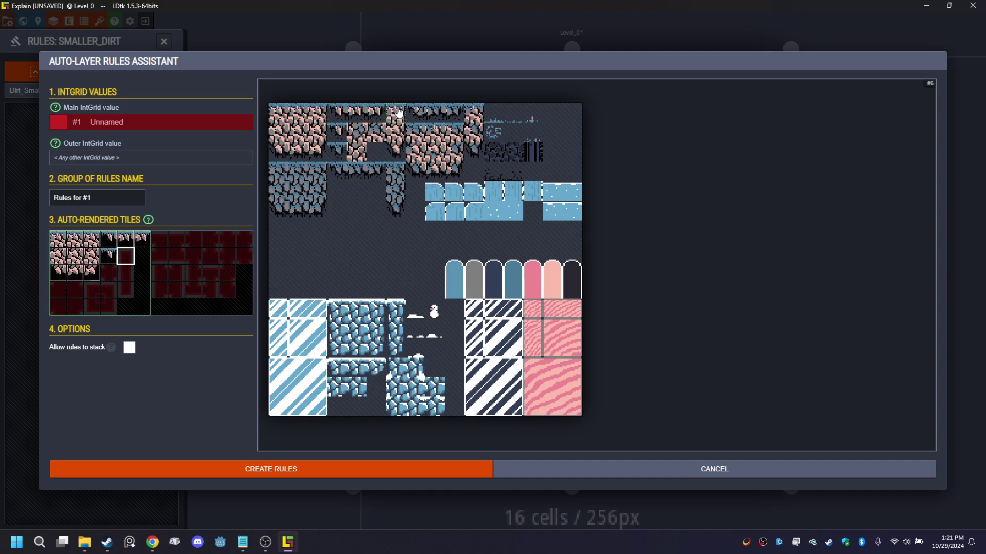
left_click(399, 112)
left_click(126, 274)
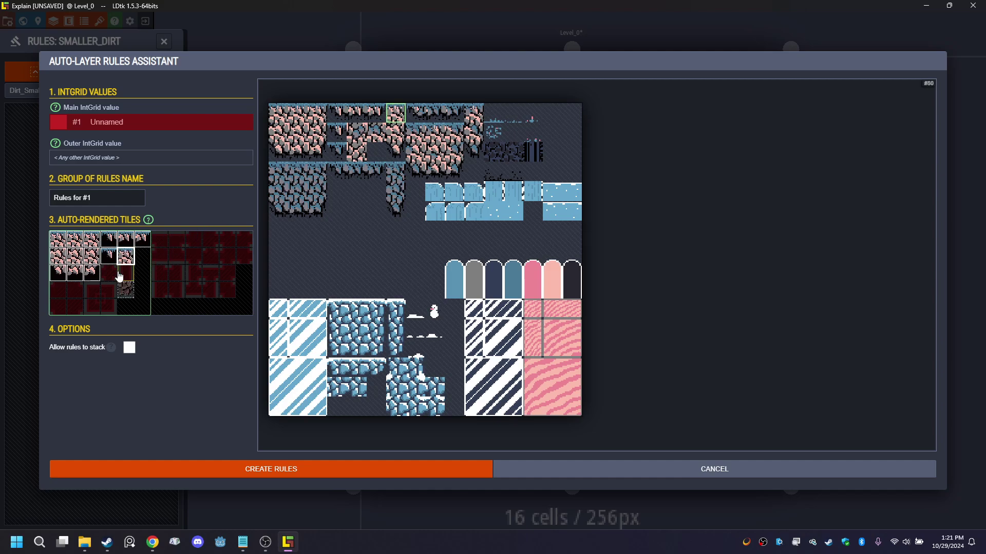
left_click(403, 136)
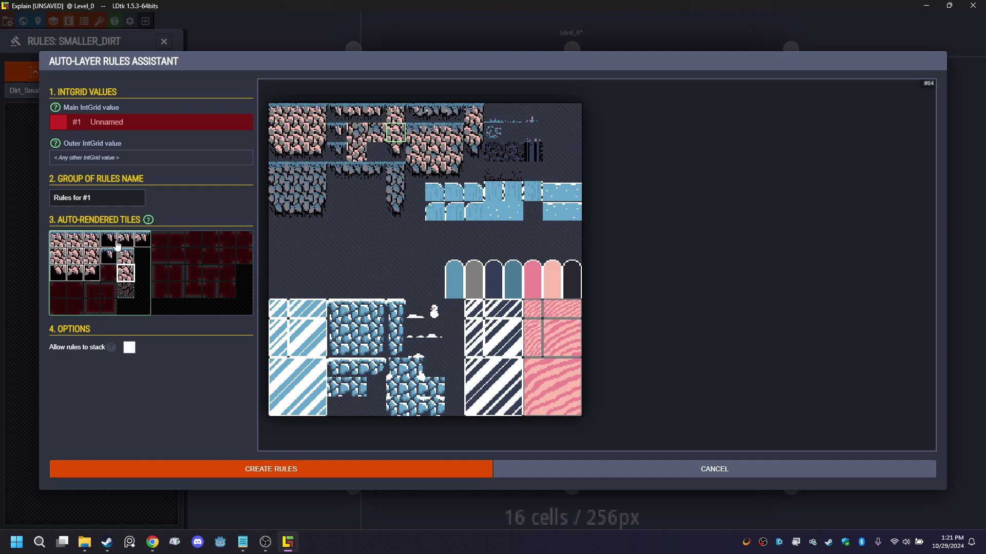
left_click(393, 154)
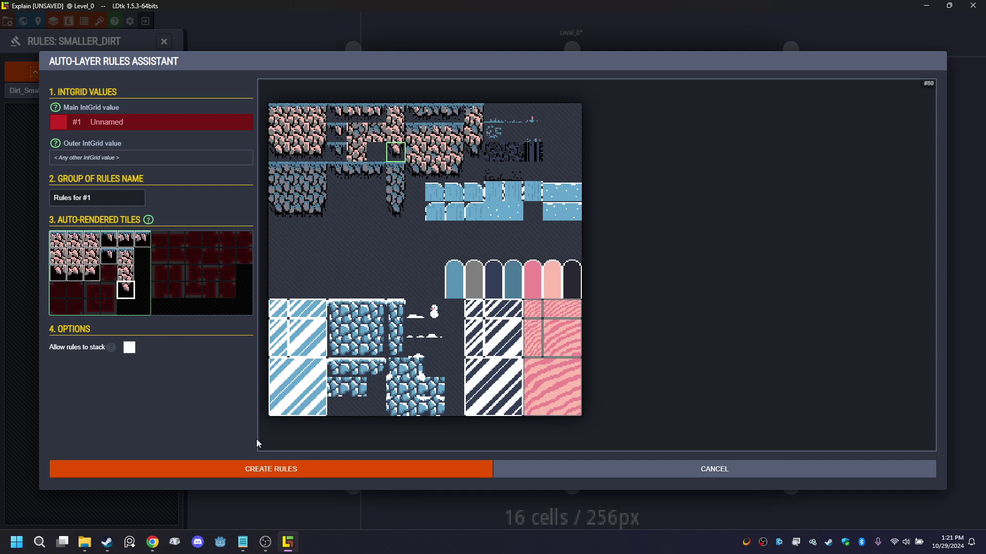
- Create the rules for grid value 1 and switch the Rules for #1 group to advanced mode, confirming the change
left_click(272, 469)
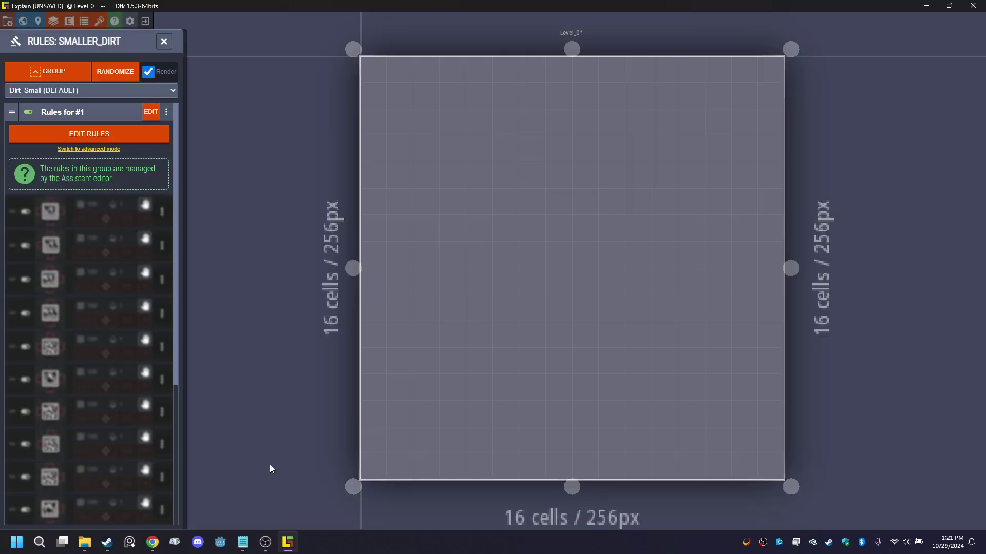
left_click(88, 149)
left_click(79, 232)
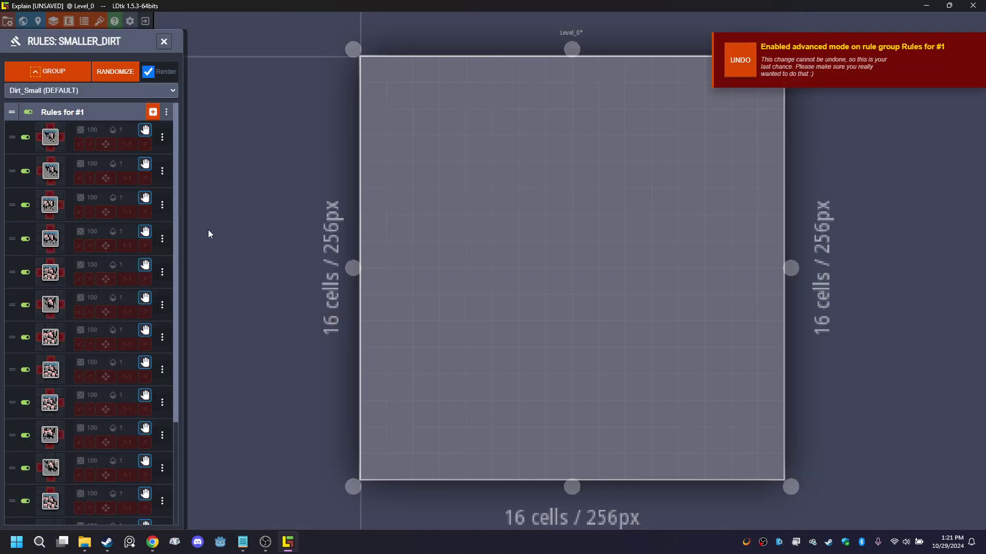
- Paint thin strips, a narrow column and a large mass of grid value 1 in the level to test the dirt rules
mouse_move(498, 187)
left_mouse_down()
mouse_move(503, 226)
mouse_move(438, 202)
mouse_move(425, 304)
mouse_move(700, 335)
left_mouse_up()
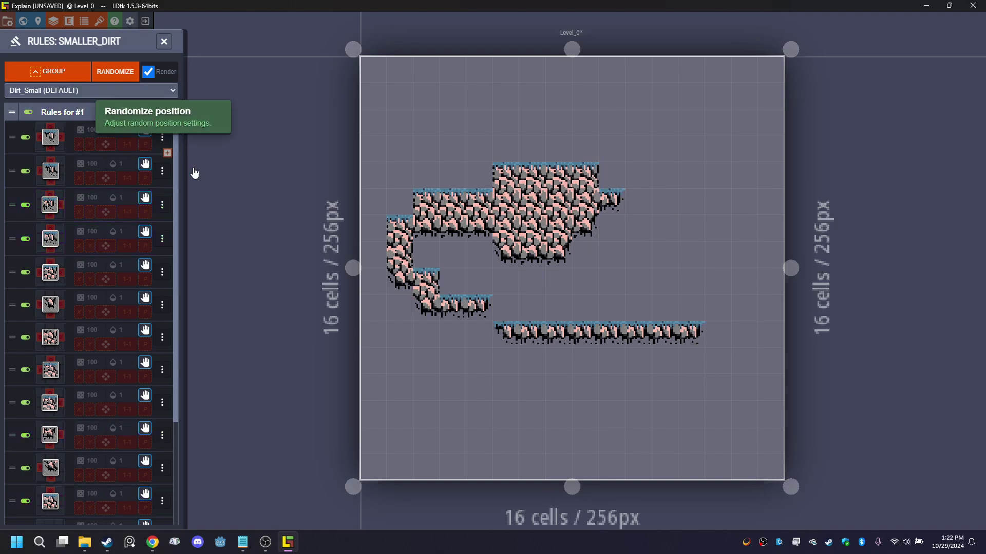
scroll(561, 198, "up", 2)
mouse_move(631, 170)
left_mouse_down()
mouse_move(717, 303)
mouse_move(594, 231)
mouse_move(771, 233)
mouse_move(770, 163)
mouse_move(390, 166)
mouse_move(594, 128)
mouse_move(632, 57)
mouse_move(561, 94)
mouse_move(566, 112)
left_mouse_up()
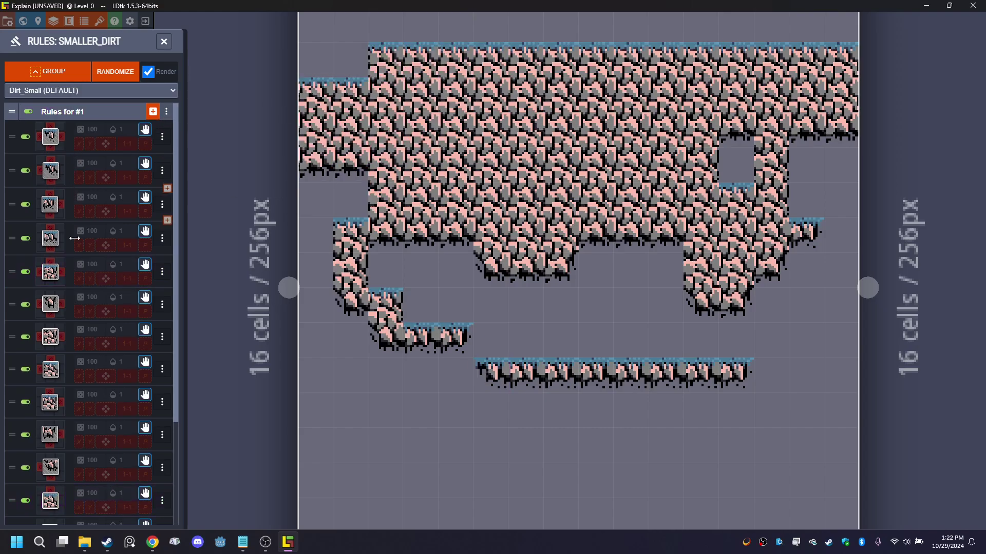
- Add the blue dirt centre, the other pink block's centre and the three mixed-colour interior tiles as variants of the centre fill rule
scroll(74, 241, "down", 3)
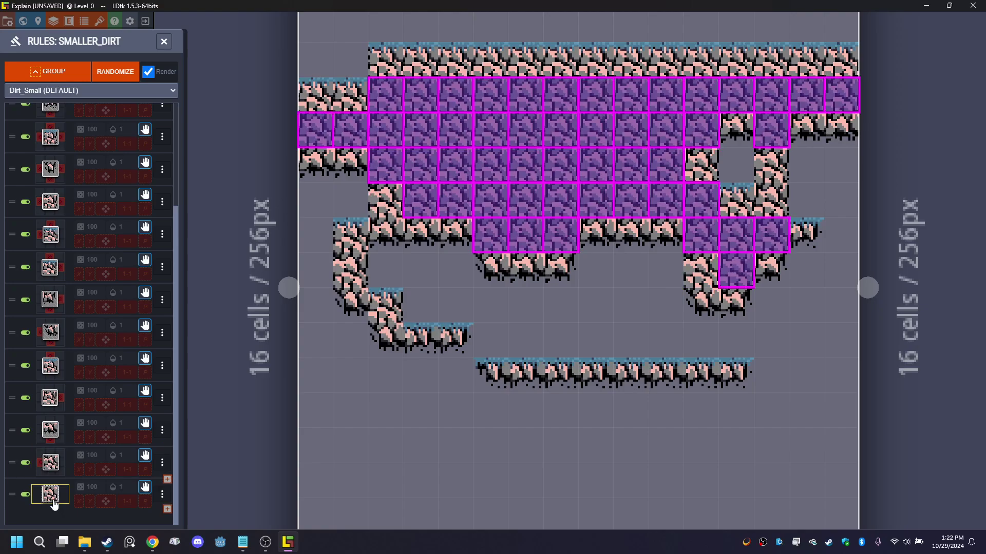
left_click(54, 502)
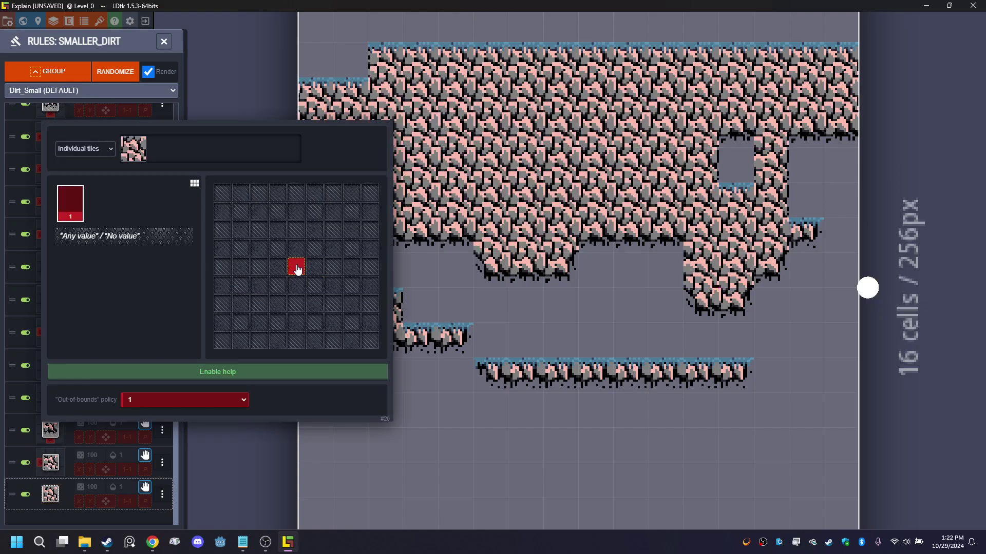
left_click(152, 153)
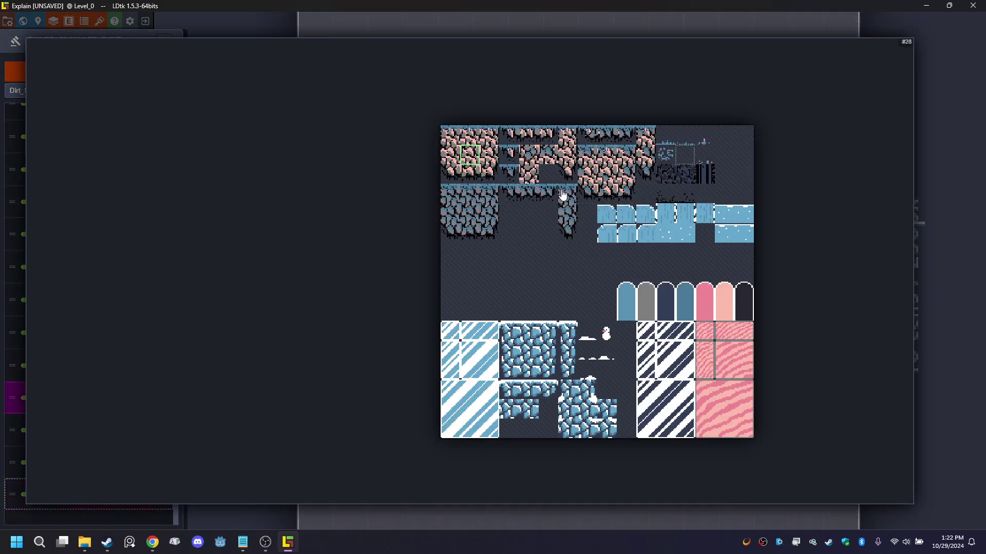
left_click(468, 215)
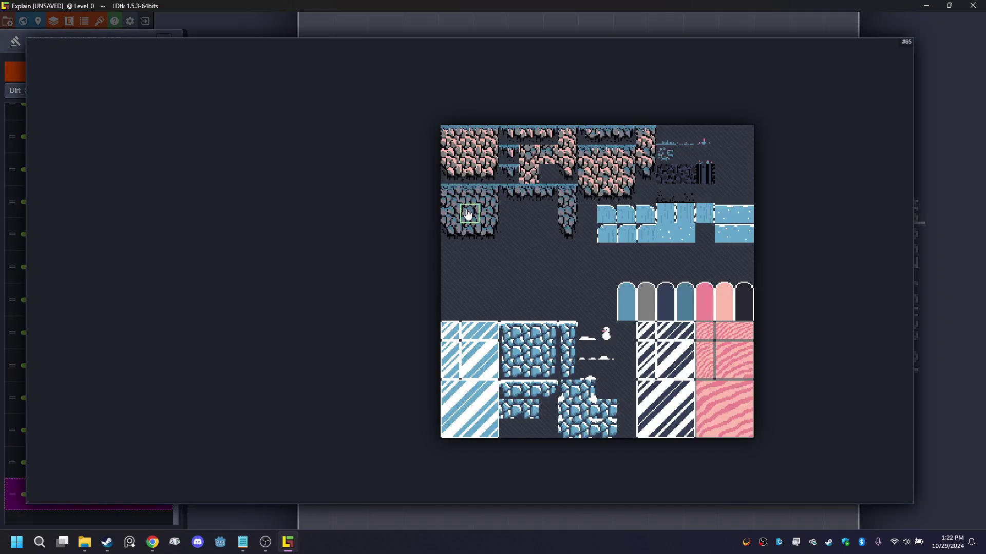
left_click(471, 159)
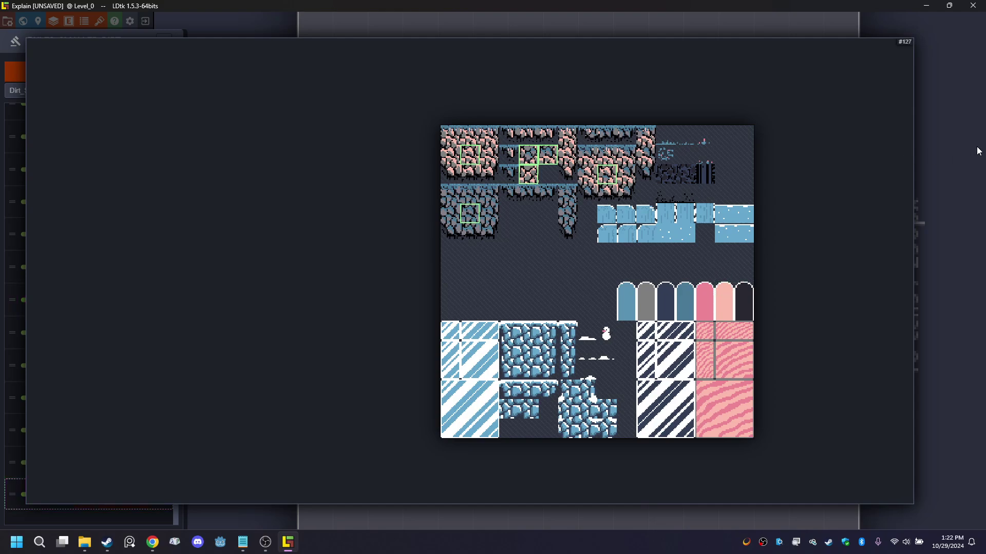
left_click(961, 150)
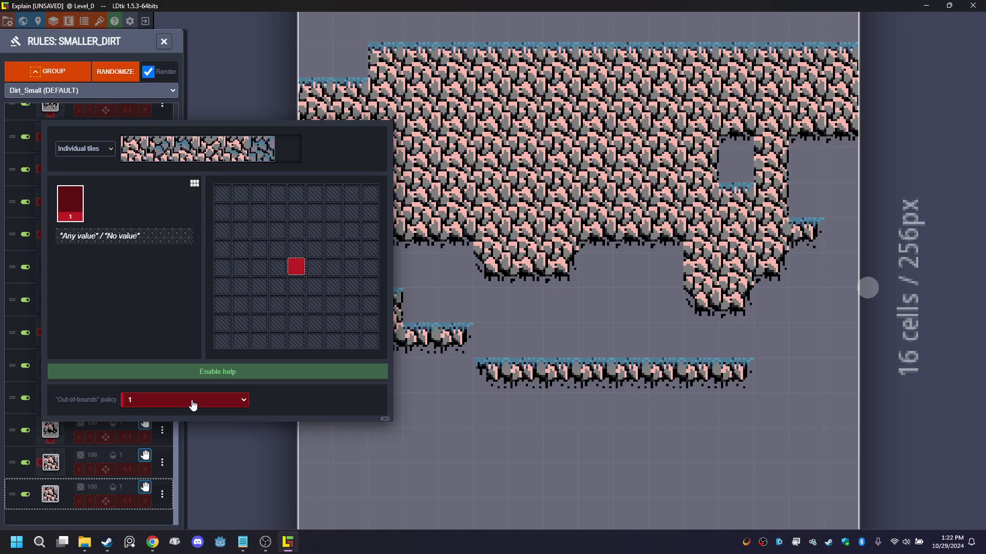
left_click(265, 447)
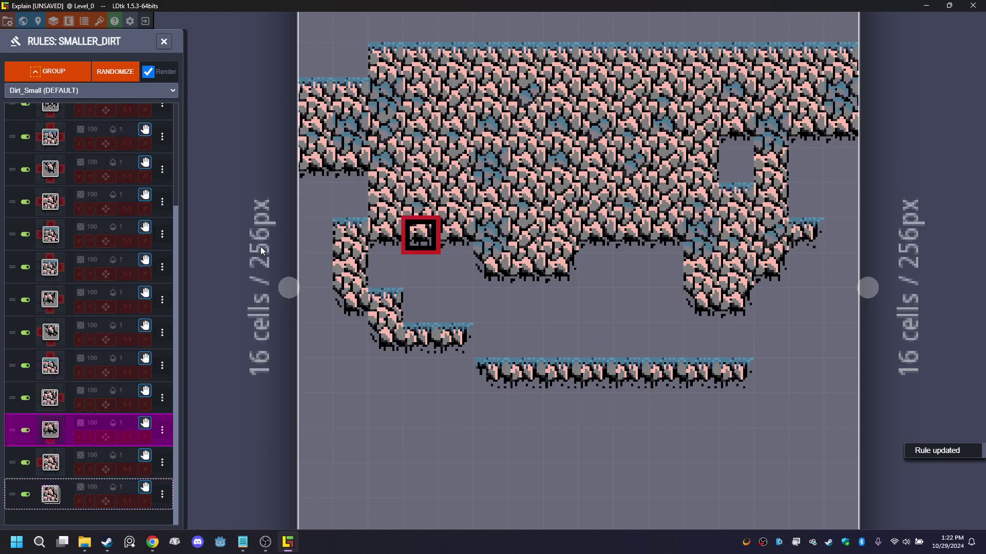
- Add the left edge tiles of the blue dirt block and the second pink block as variants of the left edge rule
left_click(50, 463)
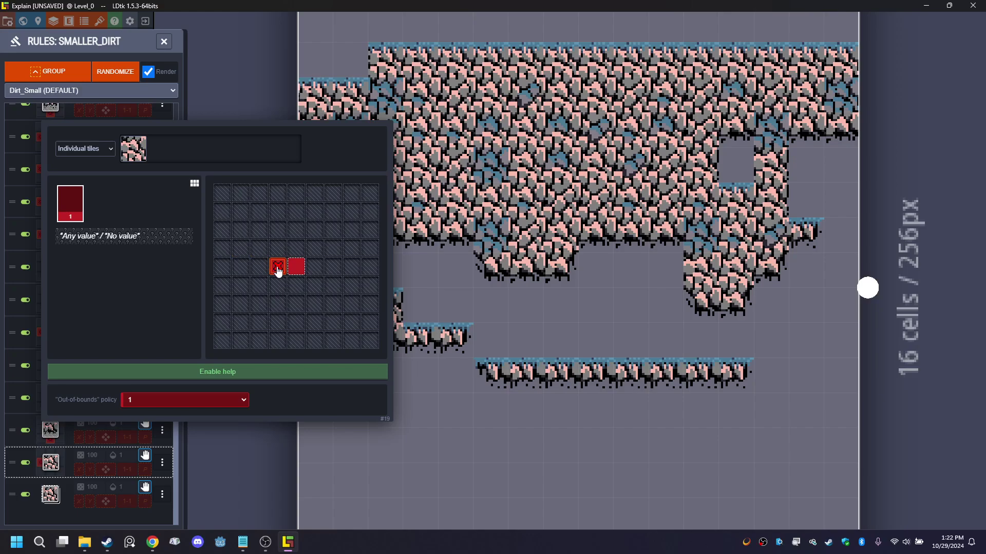
left_click(138, 150)
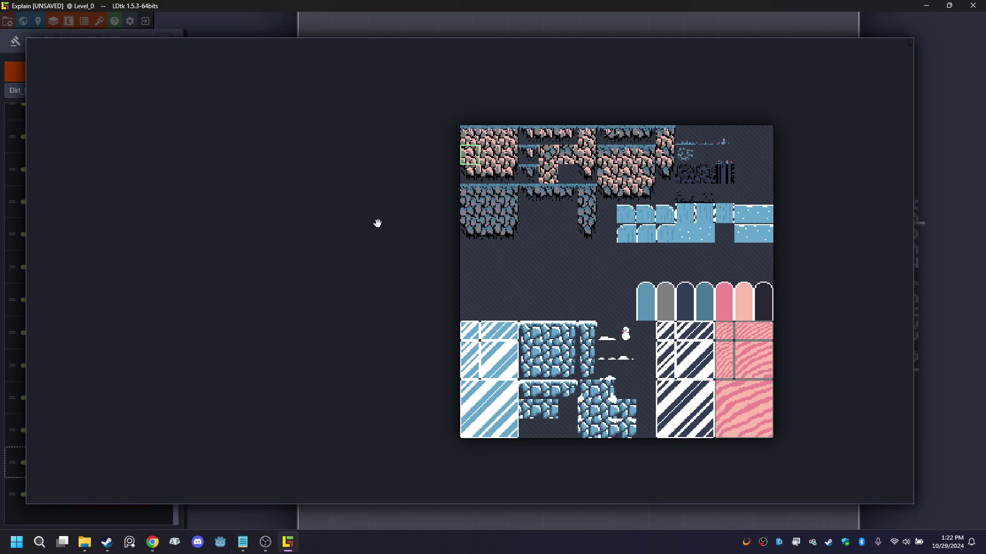
left_click(468, 217)
left_click(944, 298)
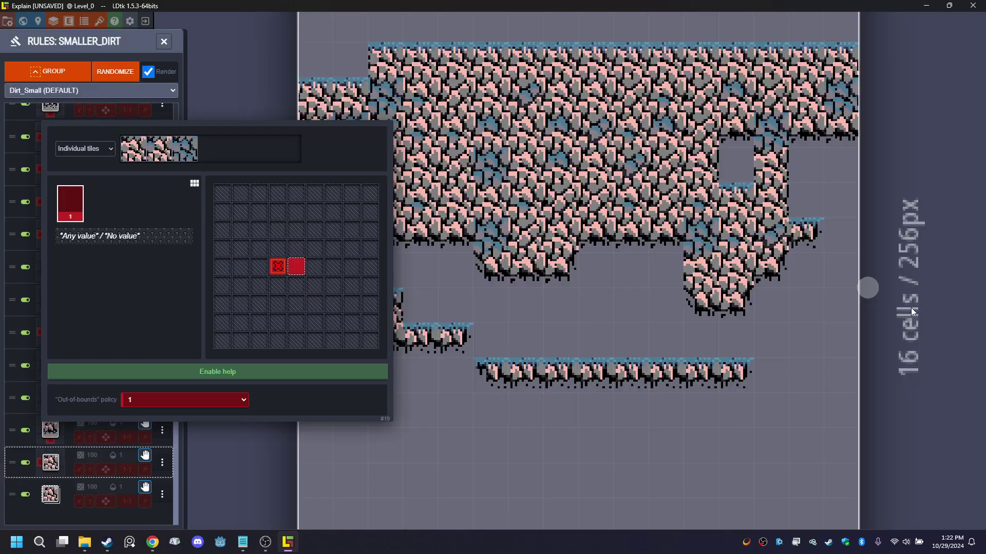
left_click(312, 487)
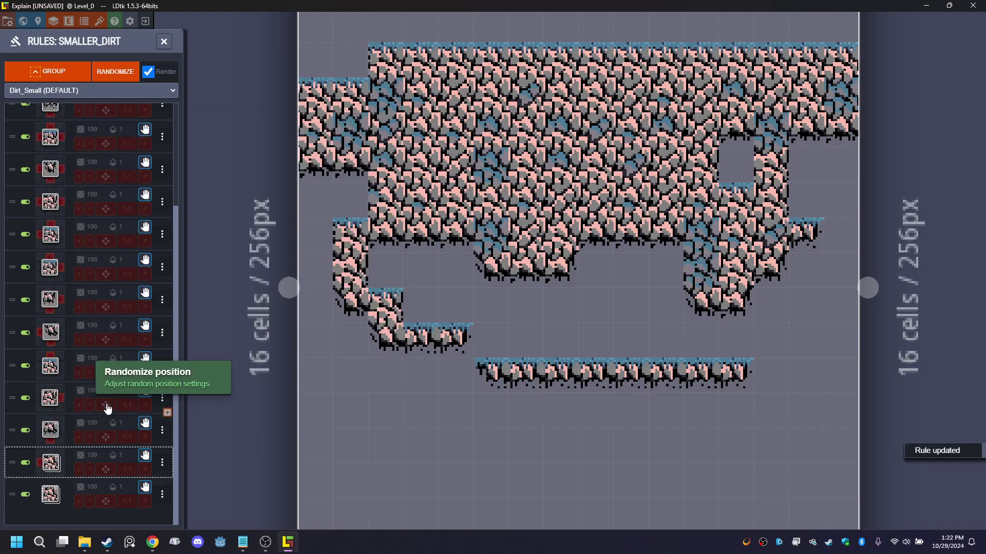
- Add the bottom edge tiles of the blue dirt block and the second pink block as variants of the bottom edge rule
left_click(51, 430)
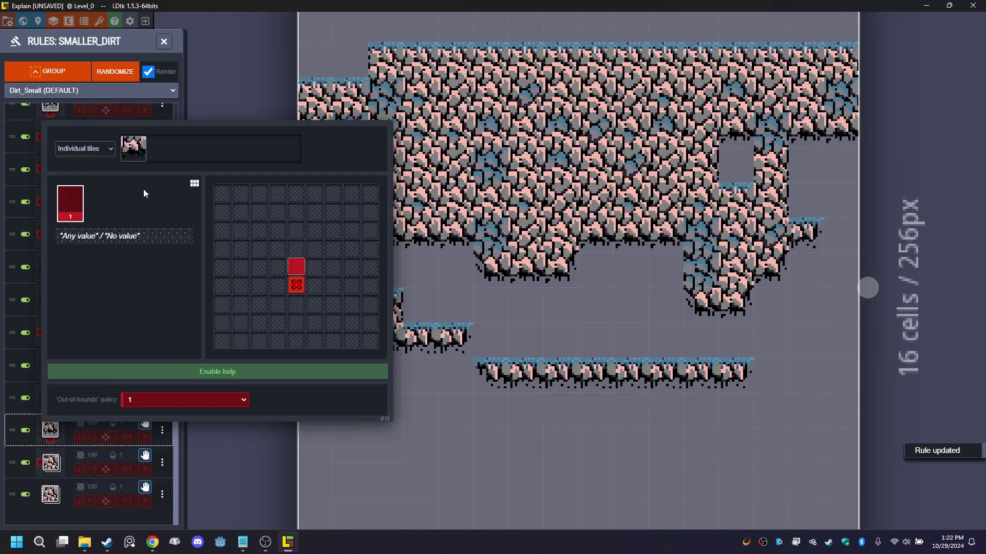
left_click(128, 153)
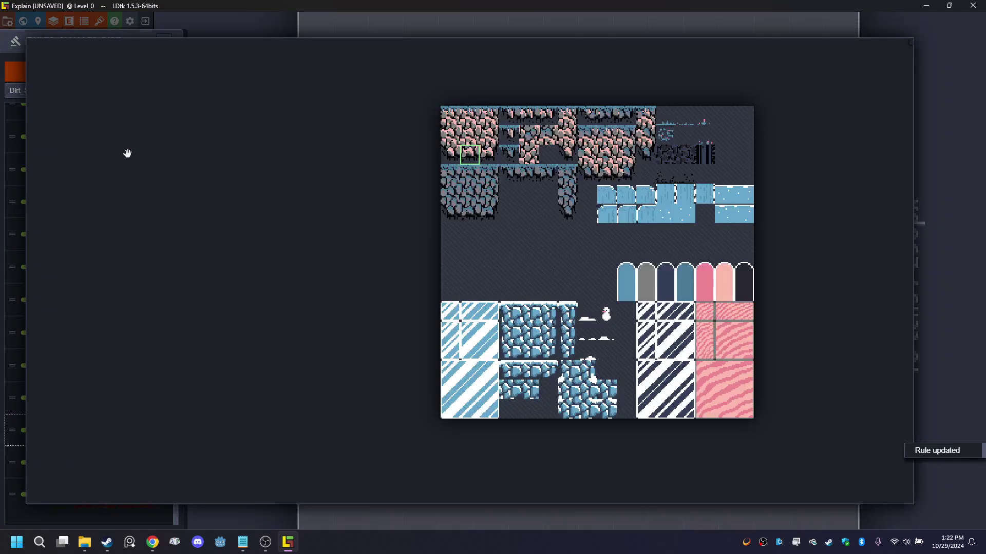
left_click(473, 214)
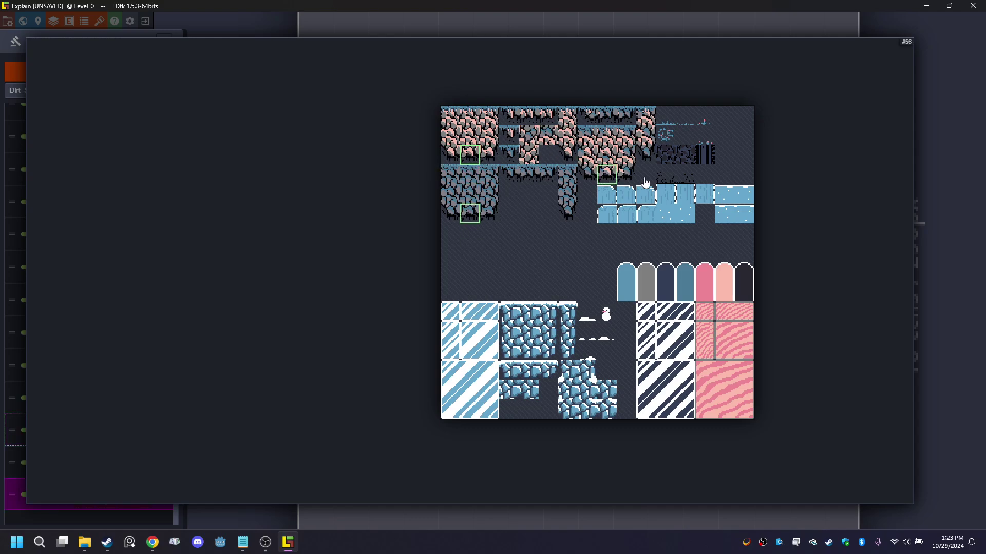
left_click(949, 176)
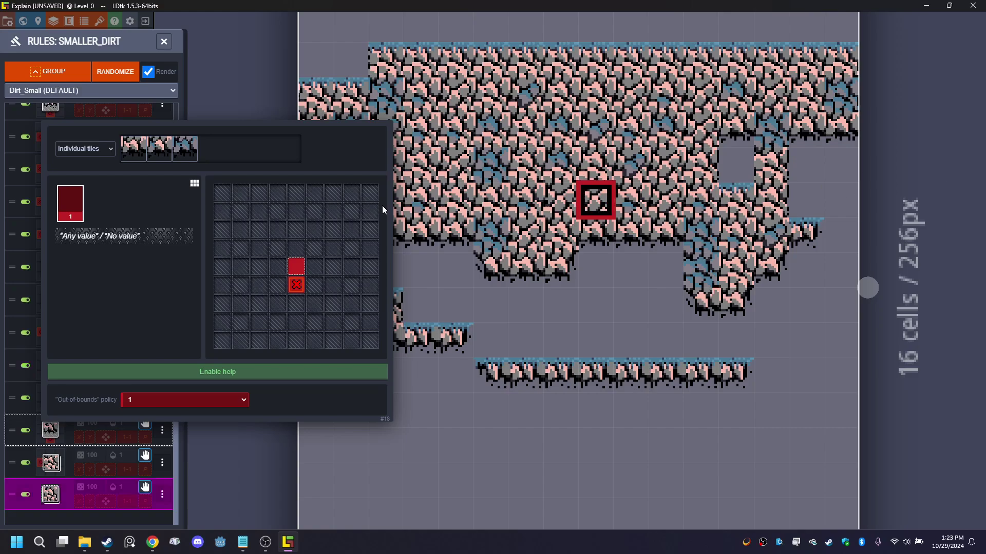
left_click(270, 460)
- Add the right edge tiles of the blue dirt block and the second pink block as variants of the right edge rule
left_click(50, 410)
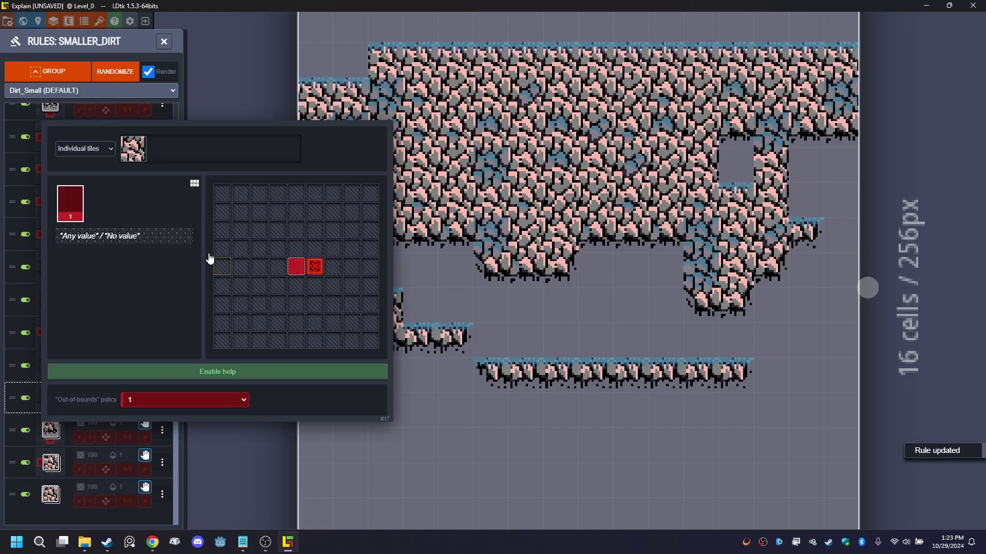
left_click(143, 152)
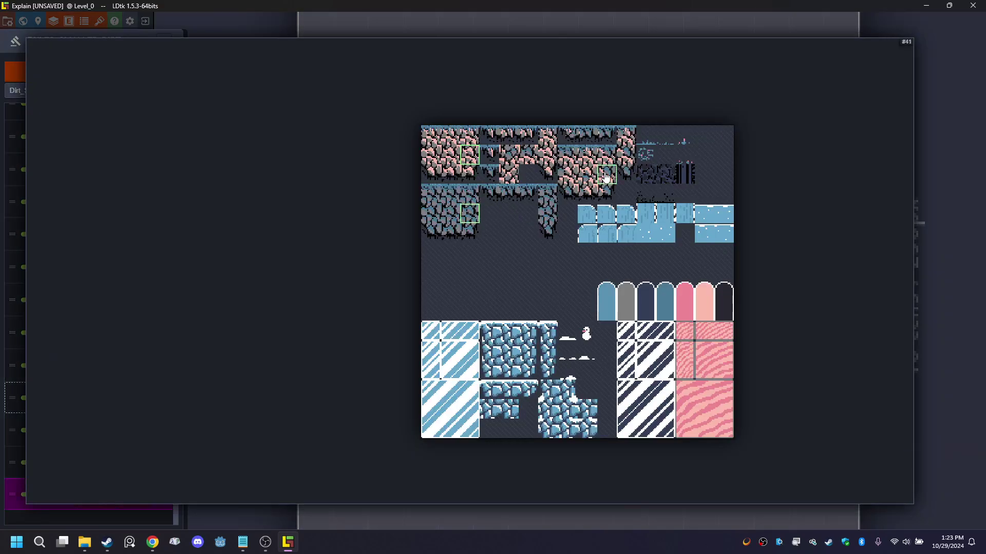
left_click(876, 211)
left_click(273, 430)
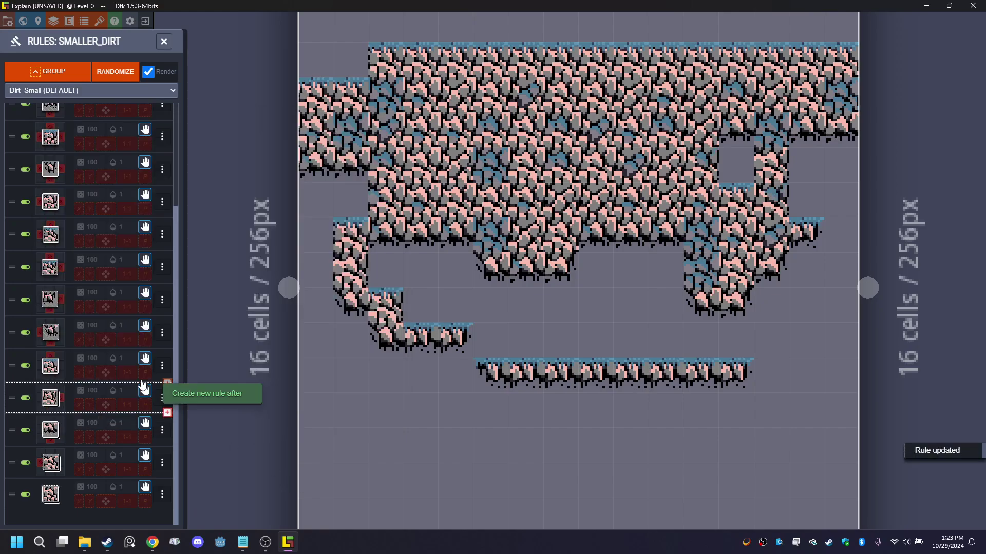
- Add the top edge tiles of the blue dirt block and the second pink block as variants of the top edge rule
left_click(49, 374)
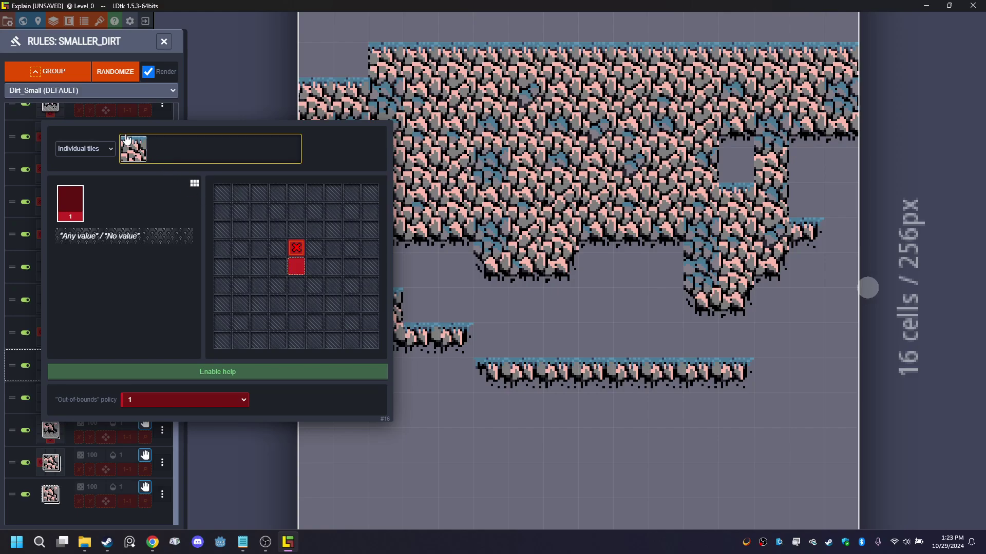
left_click(215, 149)
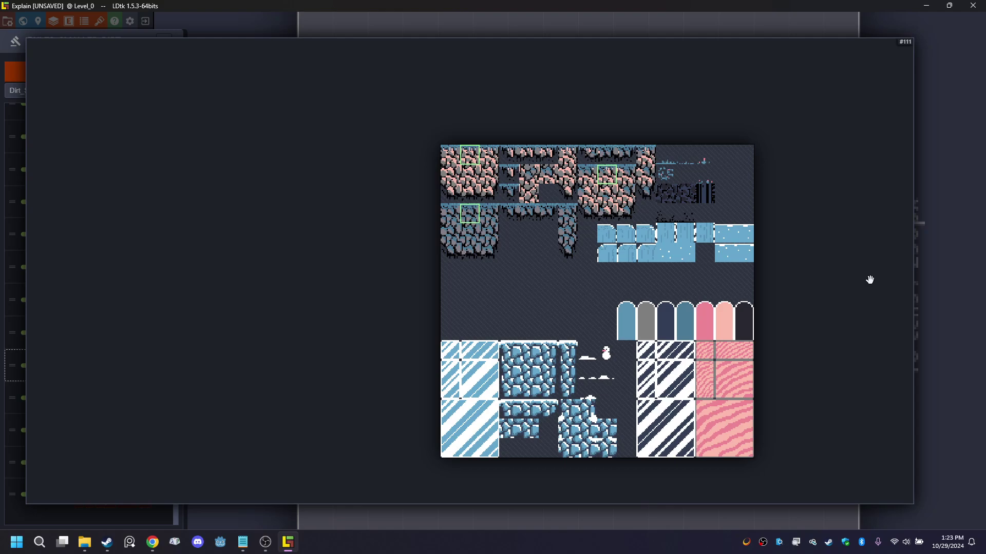
left_click(948, 263)
left_click(201, 455)
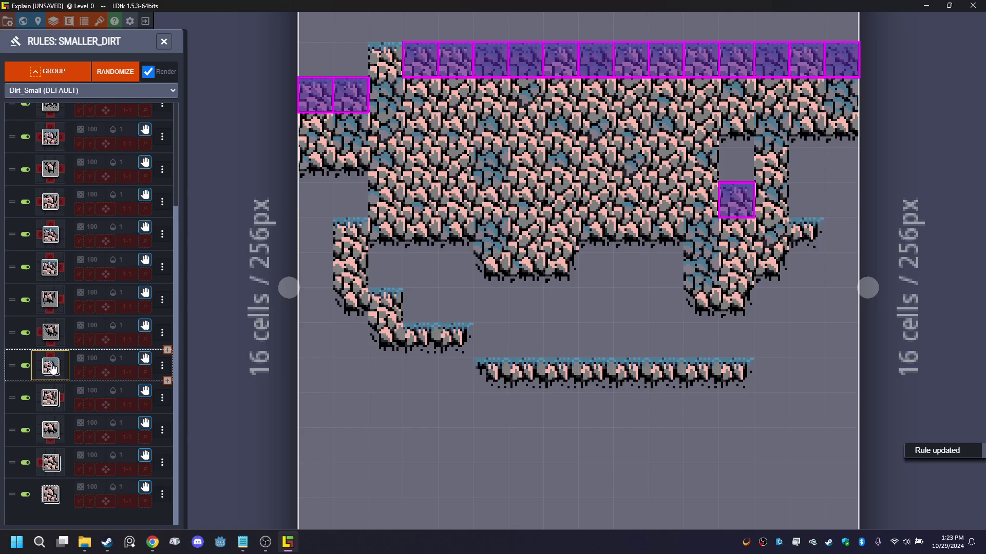
- Add the bottom-left corner tiles of the blue dirt block and the second pink block as variants of the bottom-left corner rule
left_click(51, 333)
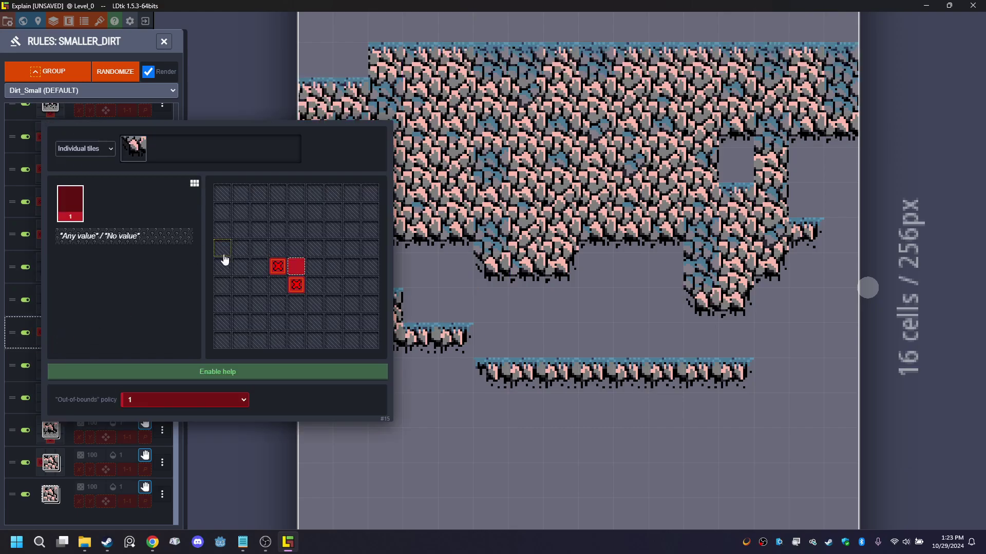
left_click(145, 153)
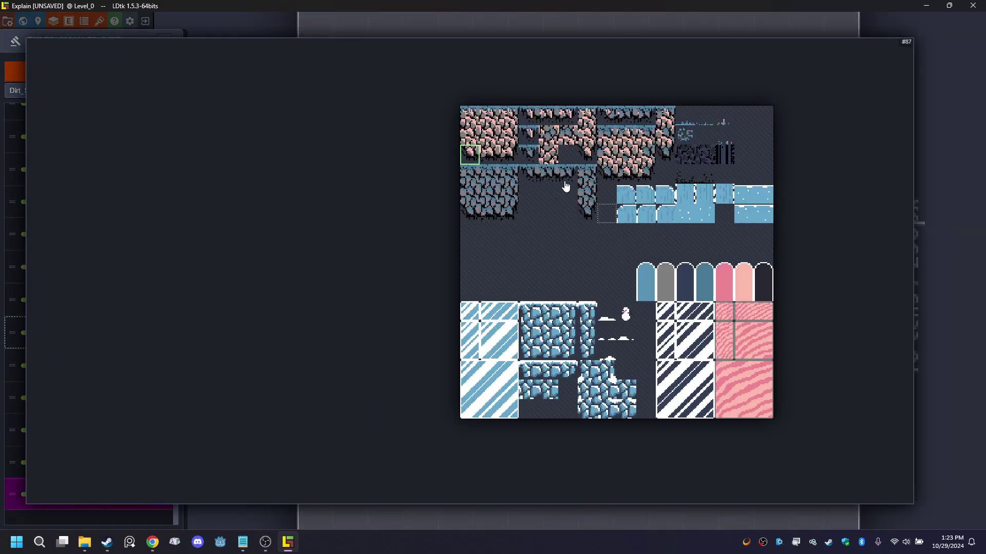
left_click(472, 213)
left_click(607, 173)
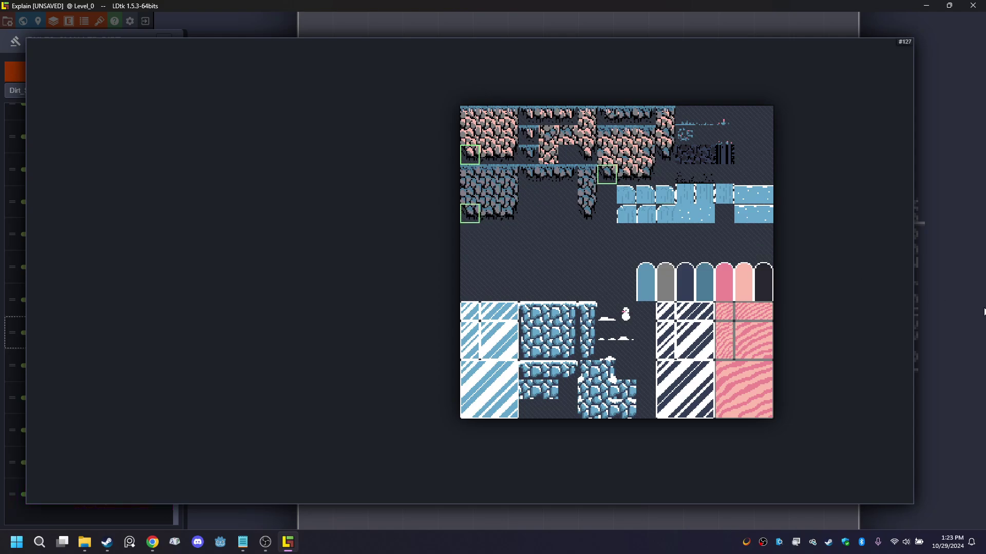
left_click(960, 301)
left_click(431, 456)
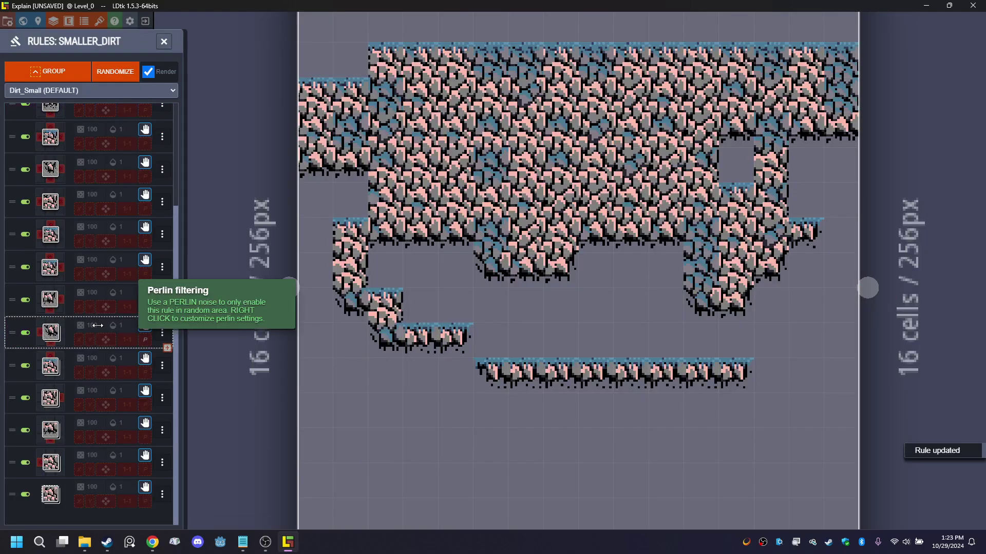
- Add the bottom-right corner tiles of the blue dirt block and the second pink block as variants of the bottom-right corner rule
left_click(50, 299)
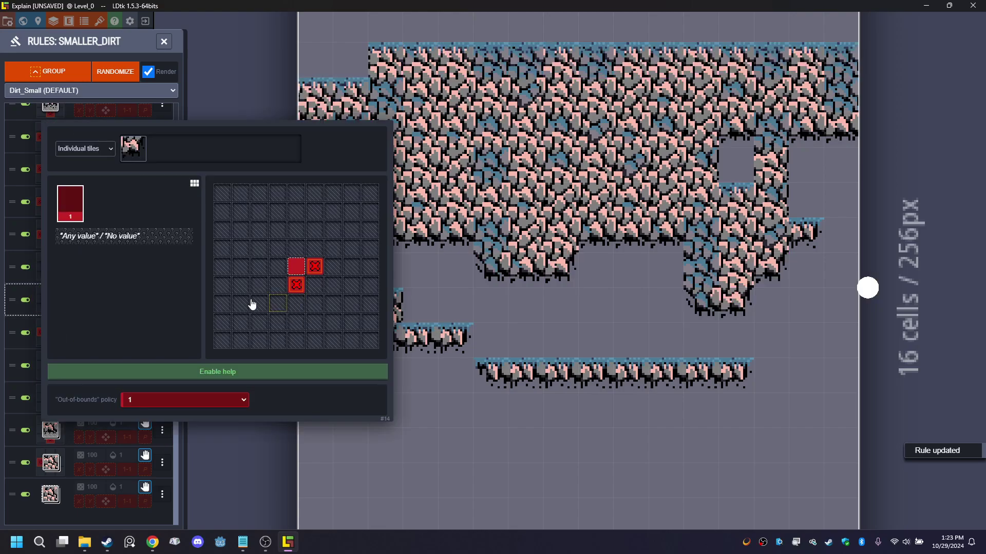
left_click(144, 152)
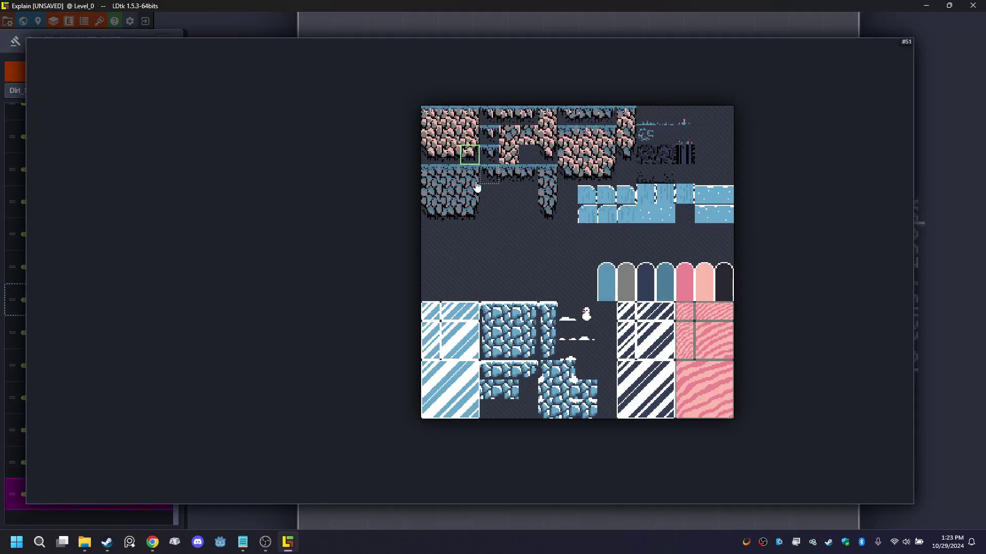
left_click(470, 214)
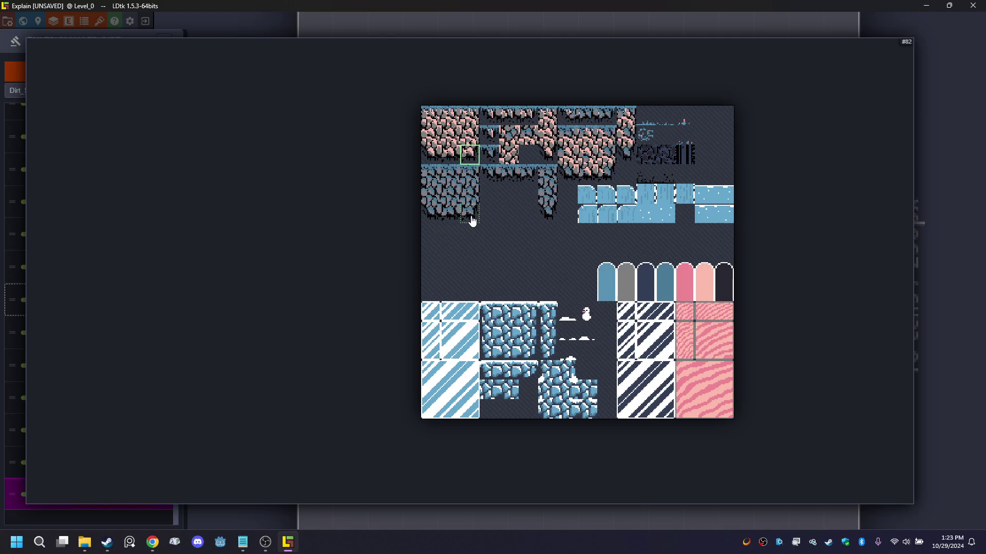
left_click(962, 282)
left_click(298, 427)
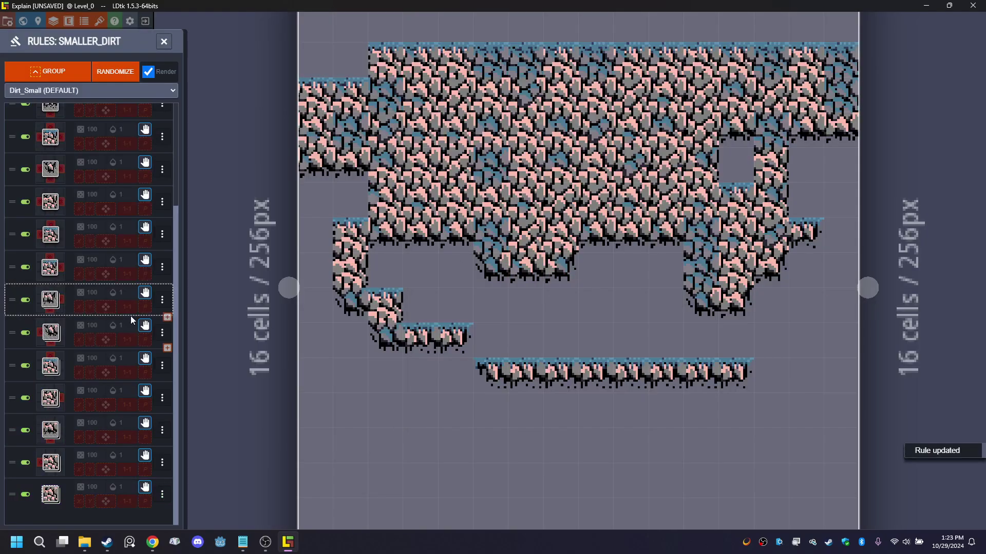
- Add the top-right corner tiles of the blue dirt block and the second pink block as variants of the top-right corner rule
left_click(44, 270)
left_click(133, 147)
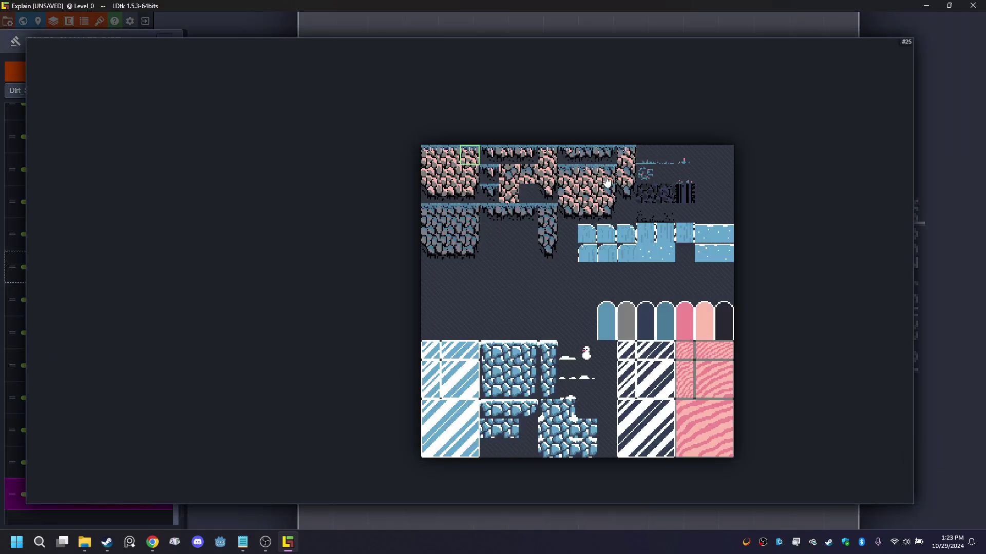
left_click(471, 213)
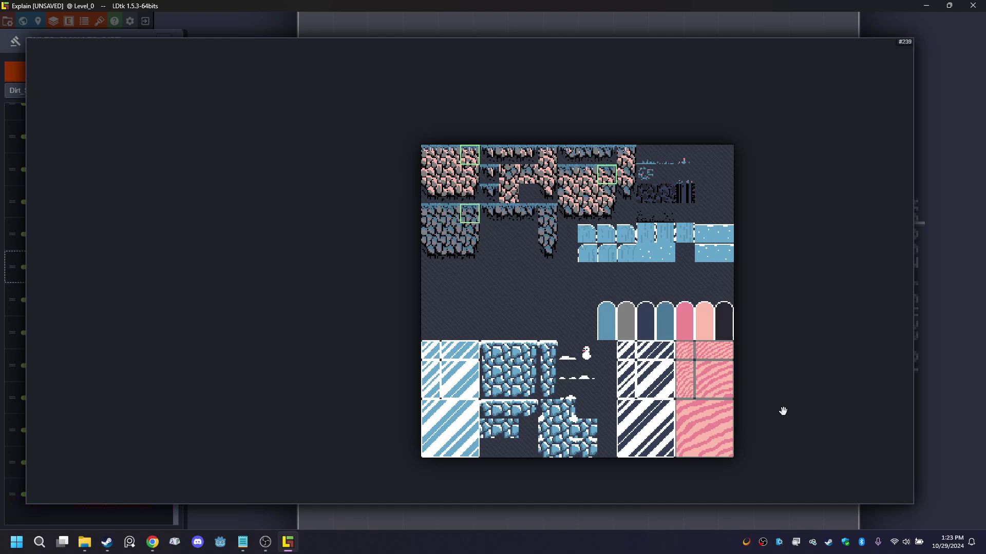
left_click(947, 385)
left_click(195, 462)
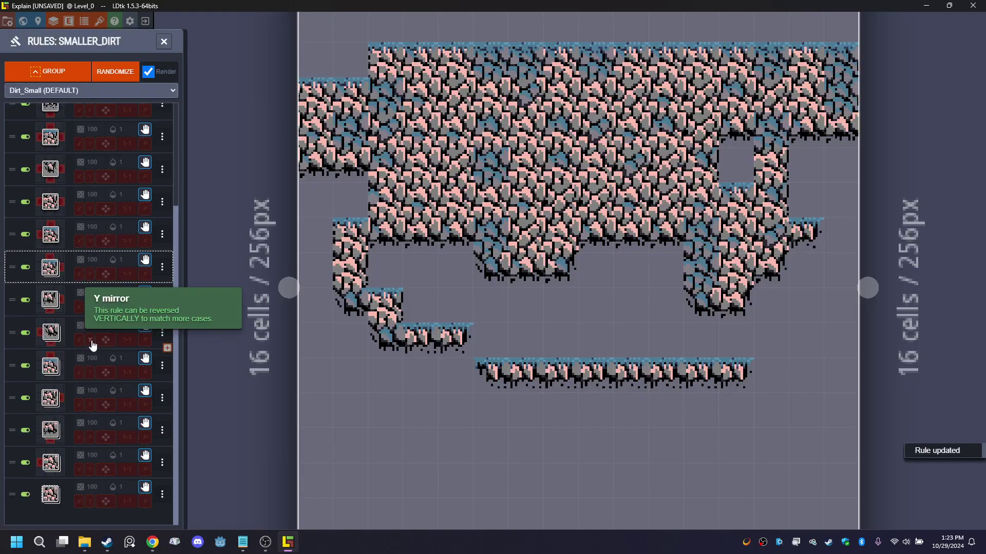
- Add the top-left corner tiles of the blue dirt block and the second pink block as variants of the top-left corner rule
left_click(51, 237)
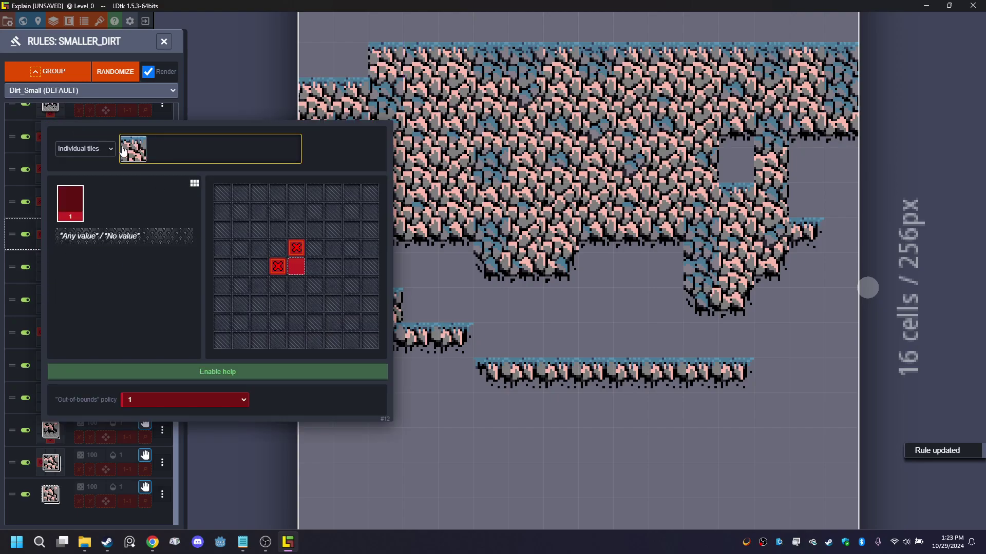
left_click(136, 158)
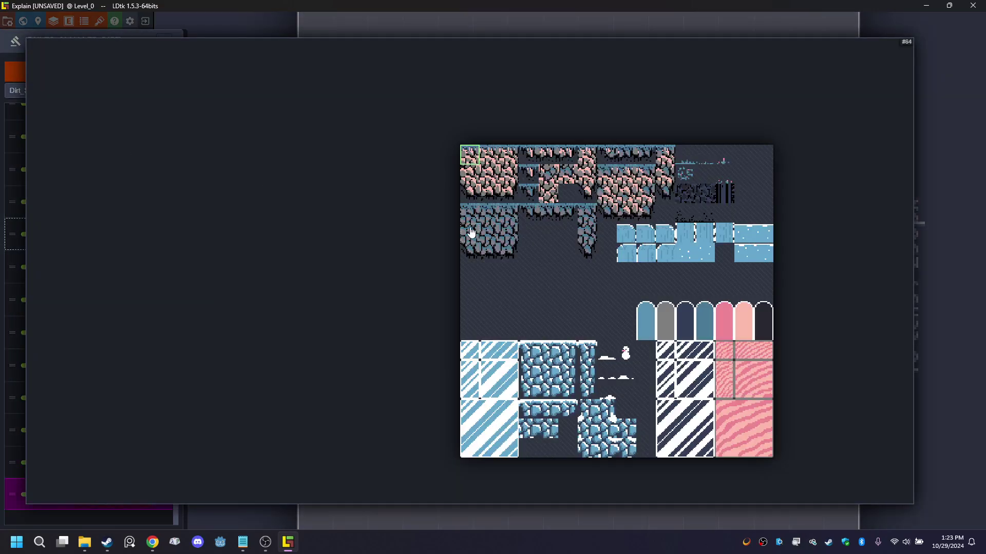
left_click(470, 213)
left_click(615, 177)
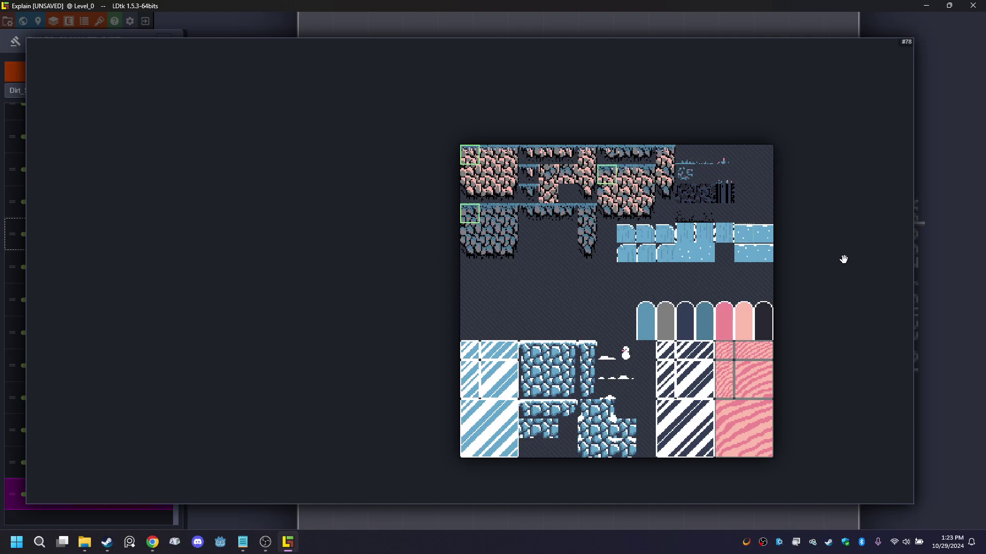
left_click(947, 339)
left_click(229, 497)
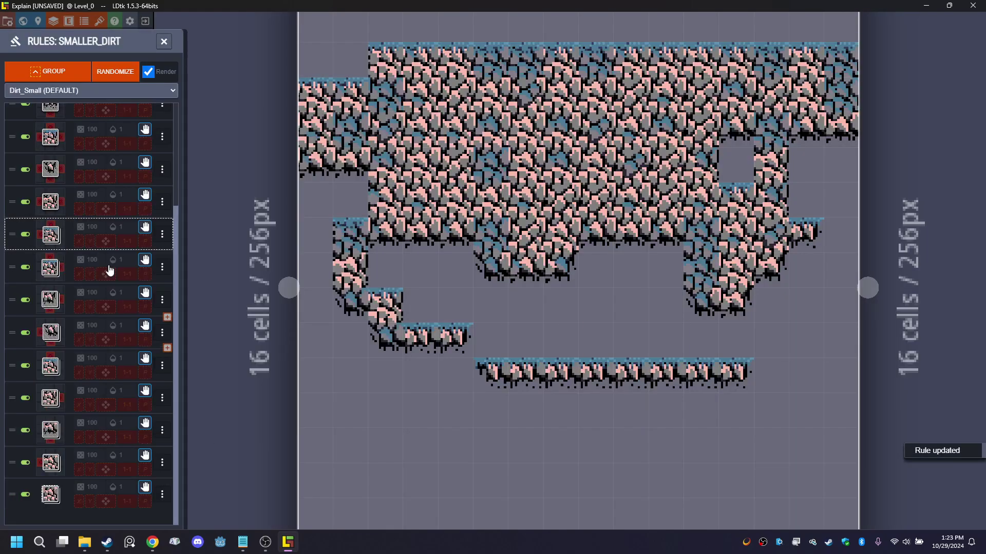
- Add the middle tiles of the blue column and the second pink column as variants of the narrow column's middle rule
left_click(54, 211)
left_click(140, 146)
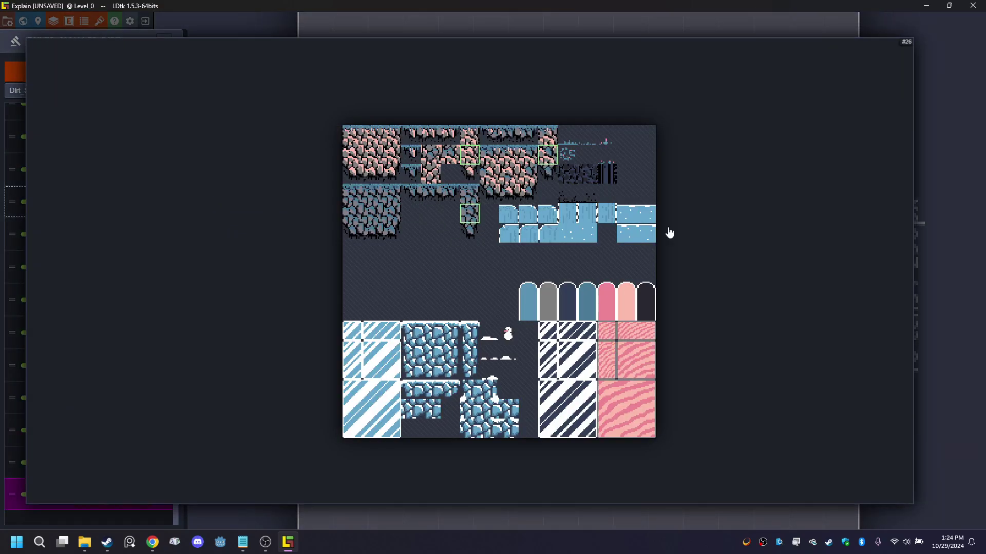
left_click(960, 318)
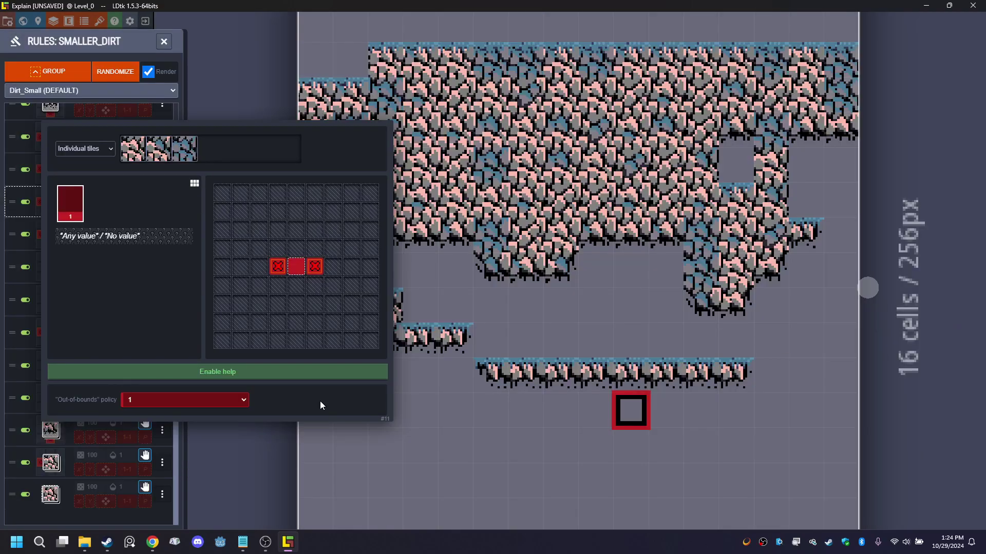
left_click(263, 460)
- Add the bottom end tiles of the blue column and the second pink column as variants of the narrow column's bottom rule
left_click(53, 169)
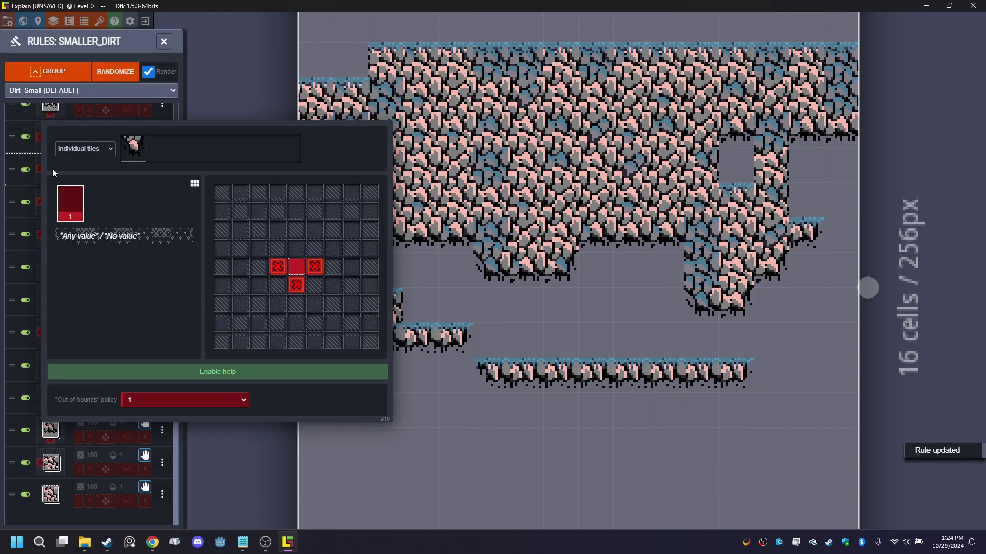
left_click(139, 157)
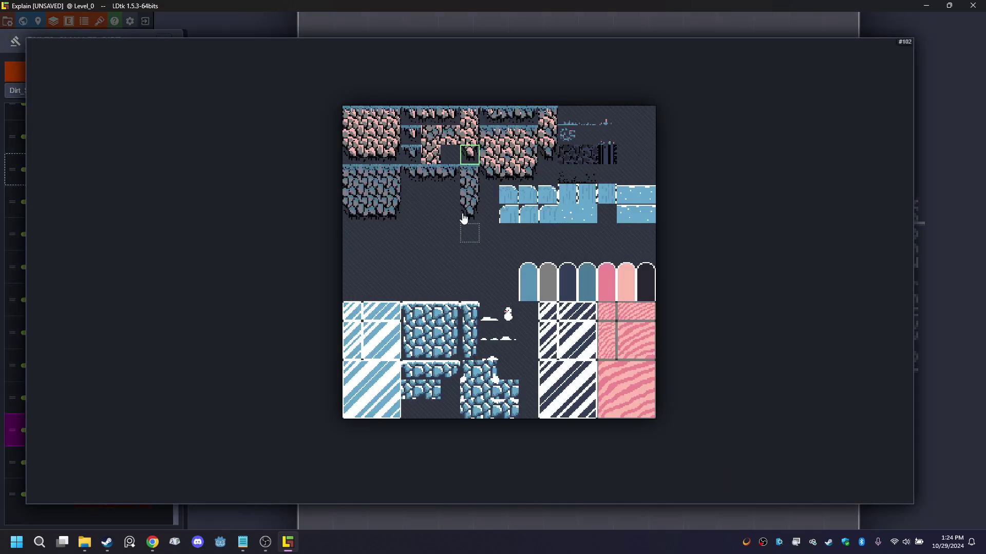
left_click(967, 323)
left_click(288, 501)
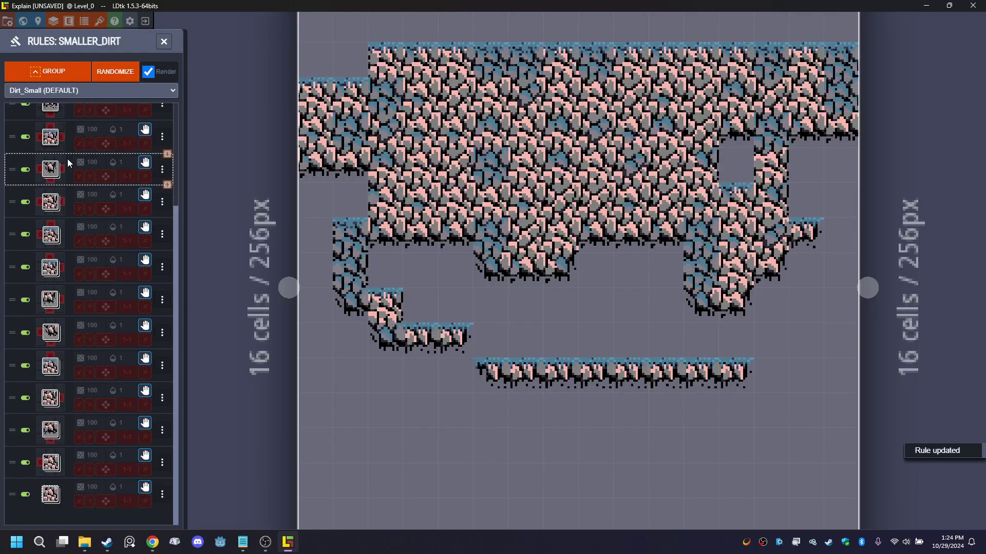
- Add the top end tiles of the blue column and the second pink column as variants of the narrow column's top rule
left_click(48, 140)
left_click(135, 150)
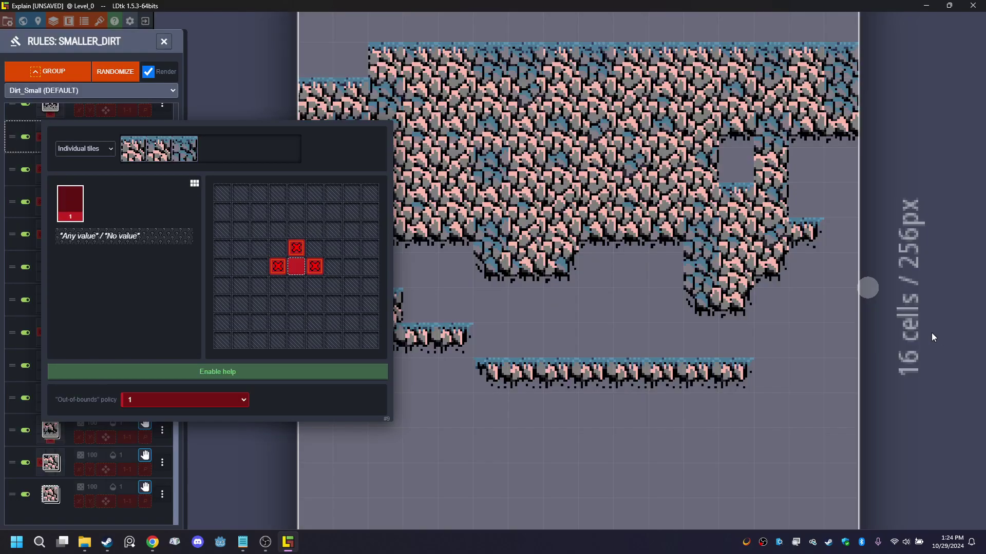
left_click(947, 334)
left_click(246, 464)
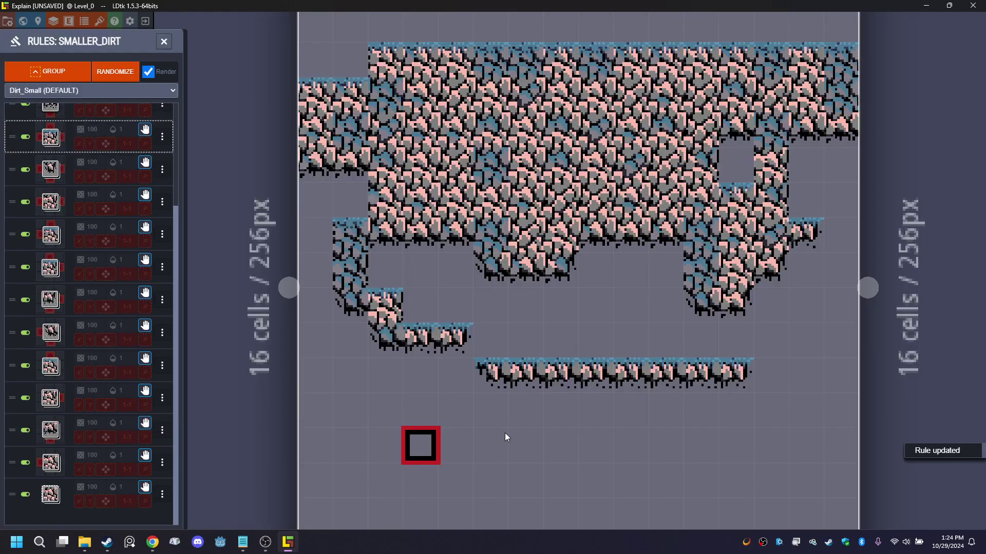
- Paint narrow columns and connecting strips of grid value 1 below the dirt mass and erase large gaps in it to test the variants
left_click_drag(365, 396, 372, 485)
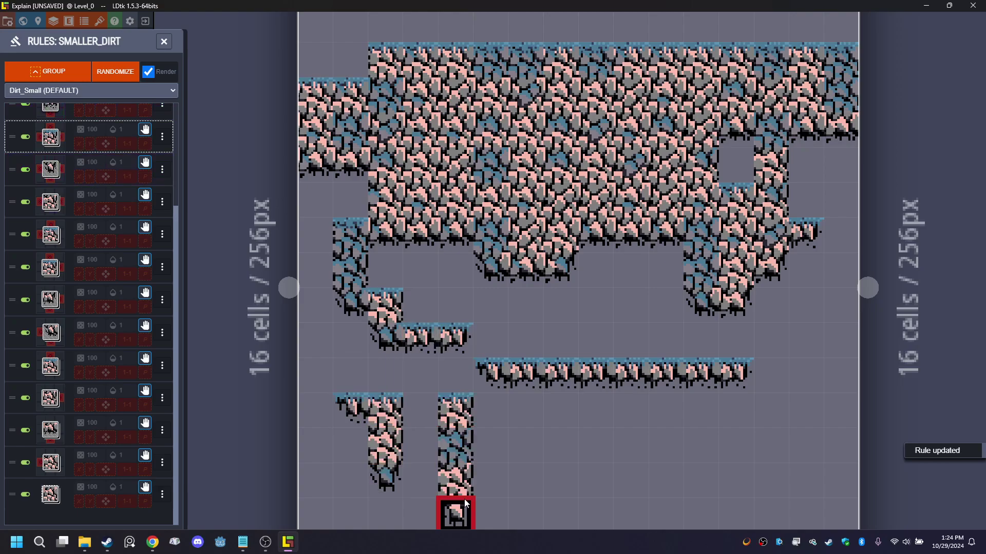
left_click_drag(577, 413, 593, 493)
mouse_move(615, 404)
right_mouse_down()
mouse_move(707, 364)
mouse_move(452, 139)
mouse_move(529, 149)
right_mouse_up()
mouse_move(557, 161)
left_mouse_down()
mouse_move(530, 321)
mouse_move(523, 501)
mouse_move(452, 241)
mouse_move(361, 200)
mouse_move(340, 318)
mouse_move(743, 440)
mouse_move(736, 271)
left_mouse_up()
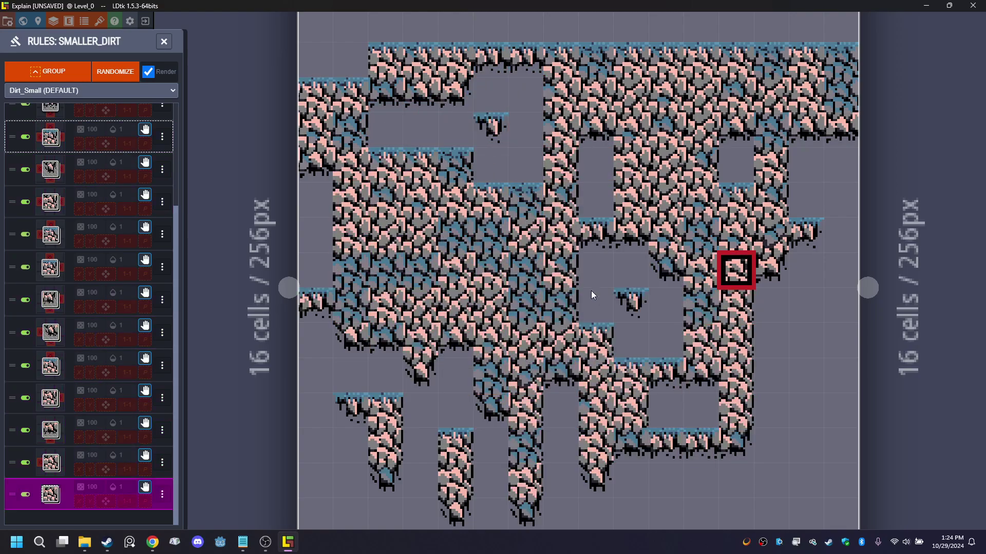
mouse_move(590, 291)
left_mouse_down()
mouse_move(714, 357)
mouse_move(747, 333)
left_mouse_up()
mouse_move(627, 306)
right_mouse_down()
mouse_move(627, 252)
mouse_move(699, 160)
mouse_move(629, 92)
mouse_move(735, 198)
right_mouse_up()
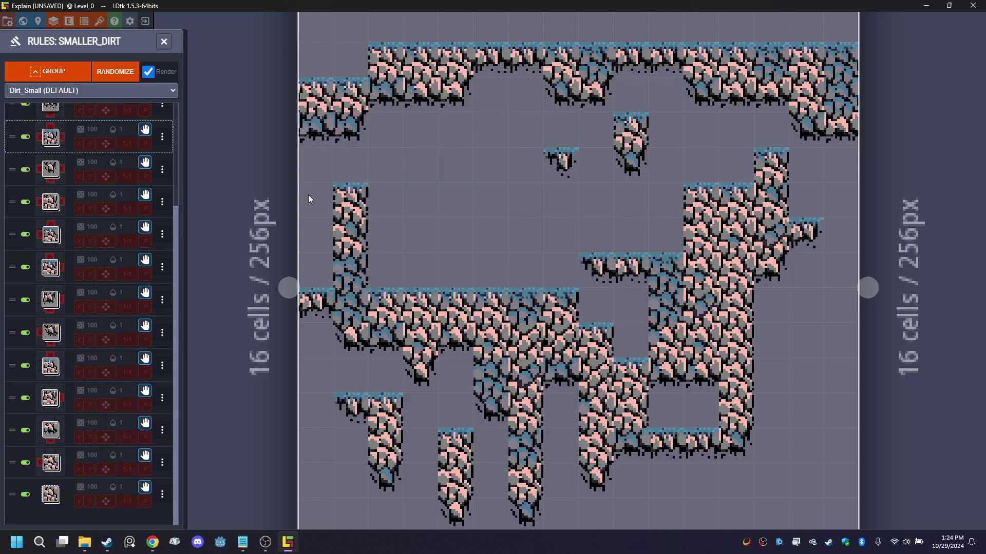
mouse_move(473, 225)
left_mouse_down()
mouse_move(572, 154)
mouse_move(495, 211)
left_mouse_up()
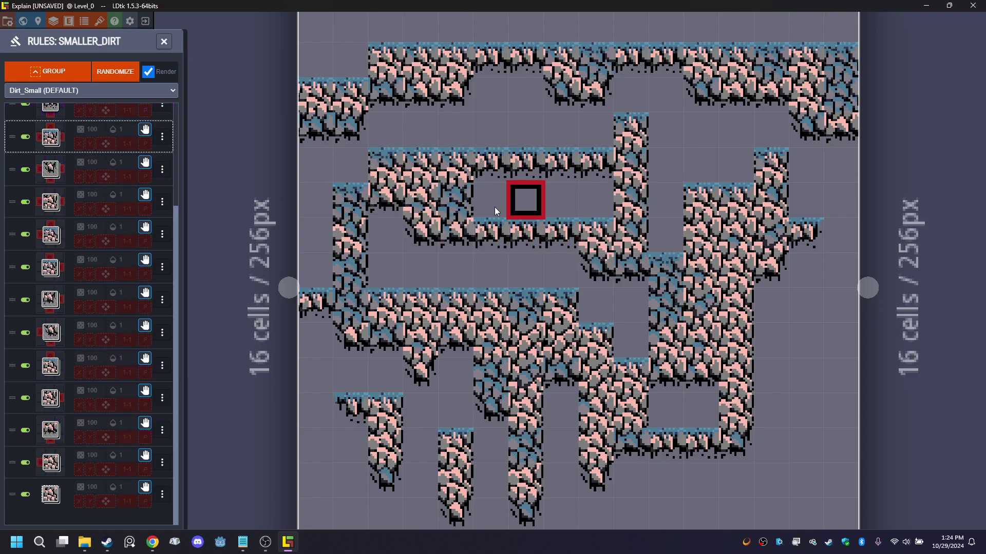
mouse_move(496, 210)
right_mouse_down()
mouse_move(732, 198)
mouse_move(524, 95)
mouse_move(315, 200)
mouse_move(401, 161)
mouse_move(547, 167)
mouse_move(469, 165)
mouse_move(710, 93)
mouse_move(561, 148)
right_mouse_up()
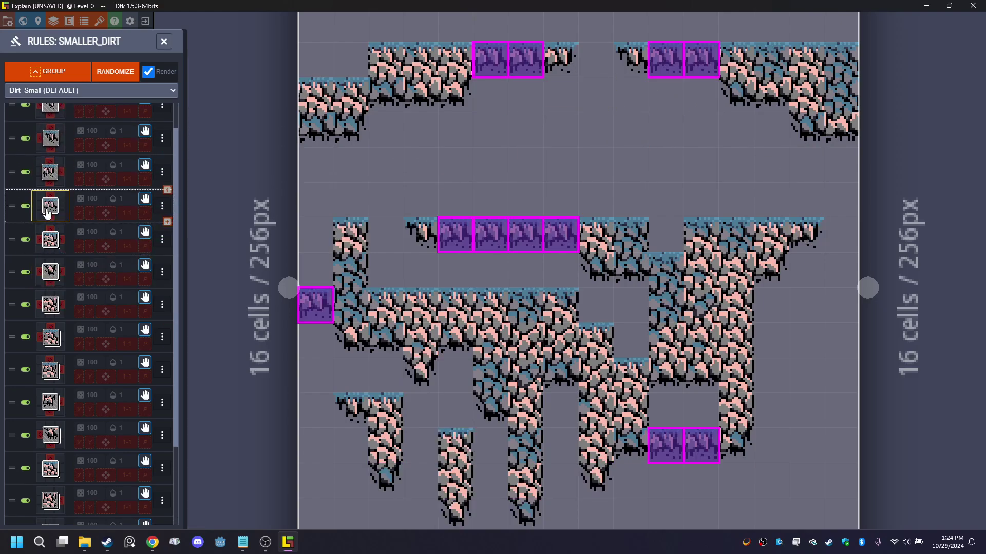
- Add the middle tiles of the blue strip and the second pink strip as variants of the one-cell-high strip's middle rule
left_click(49, 205)
left_click(133, 154)
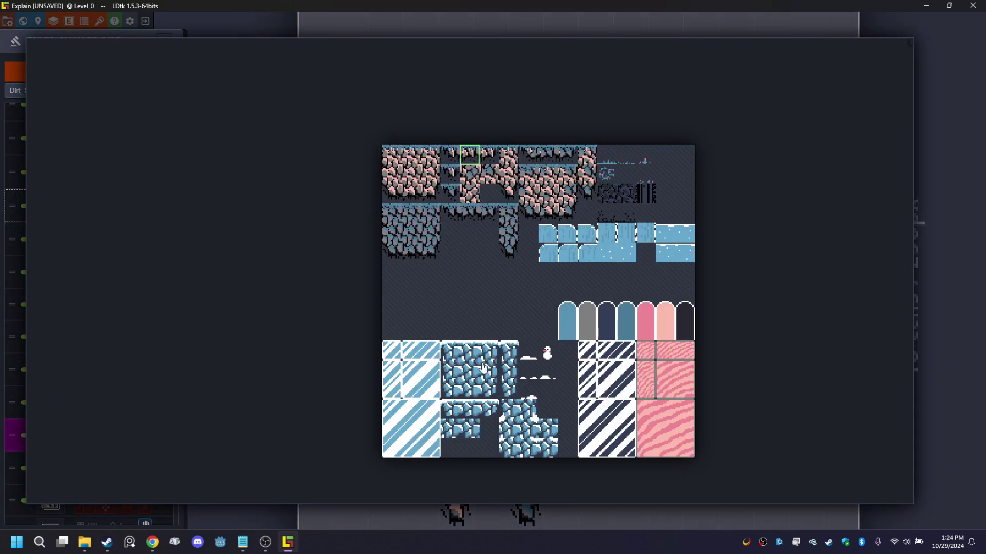
left_click(476, 216)
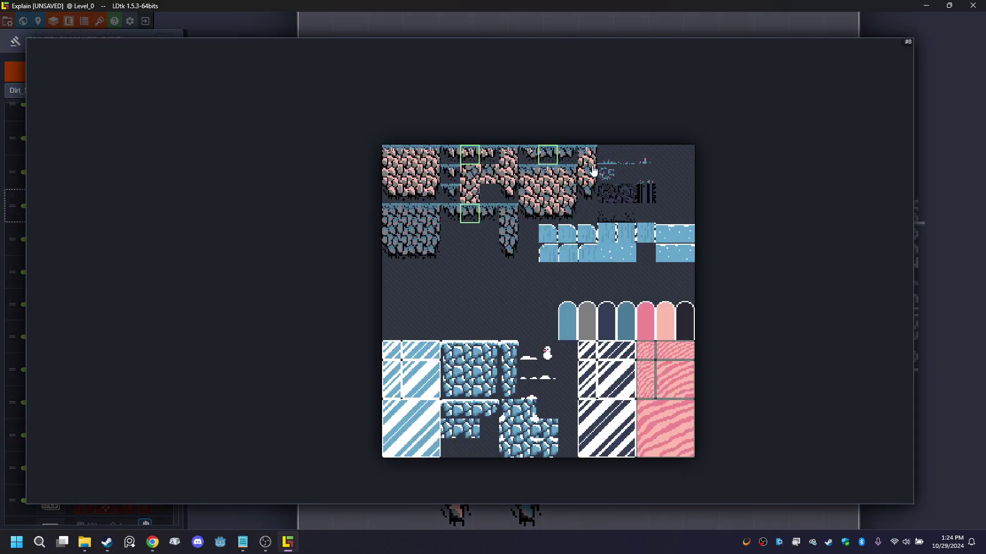
left_click(950, 360)
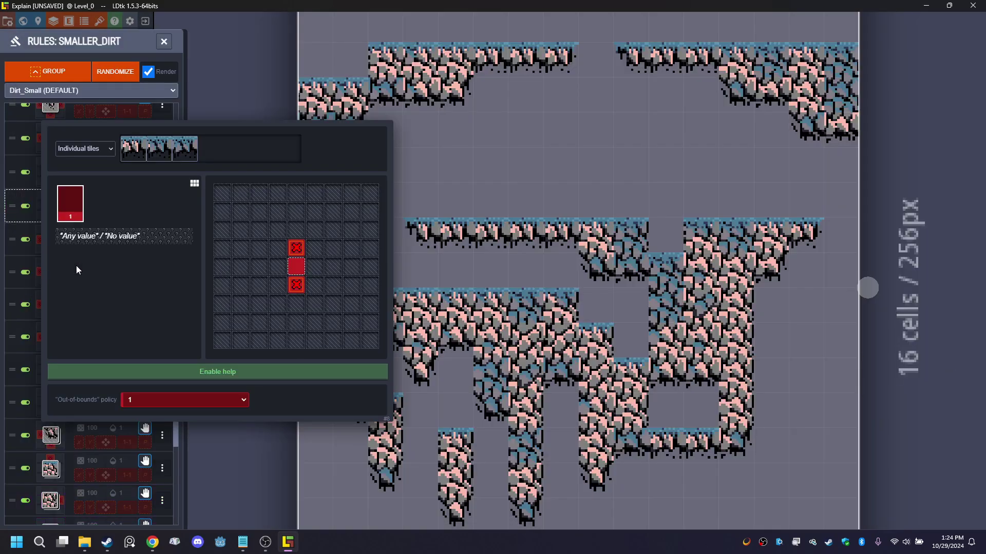
left_click(462, 259)
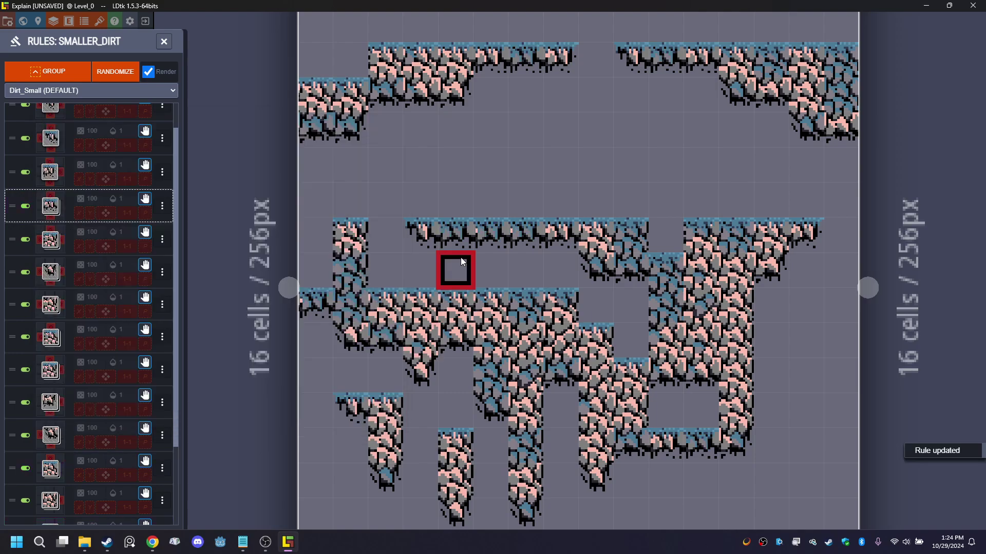
- Add the right end tiles of the blue strip and the second pink strip as variants of the one-cell-high strip's right end rule
left_click(50, 172)
left_click(142, 149)
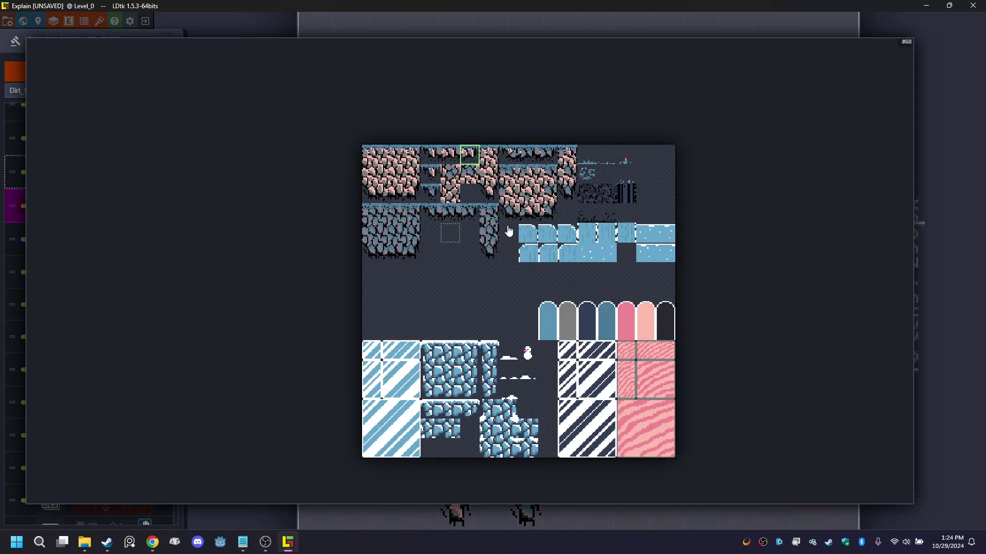
left_click(469, 212)
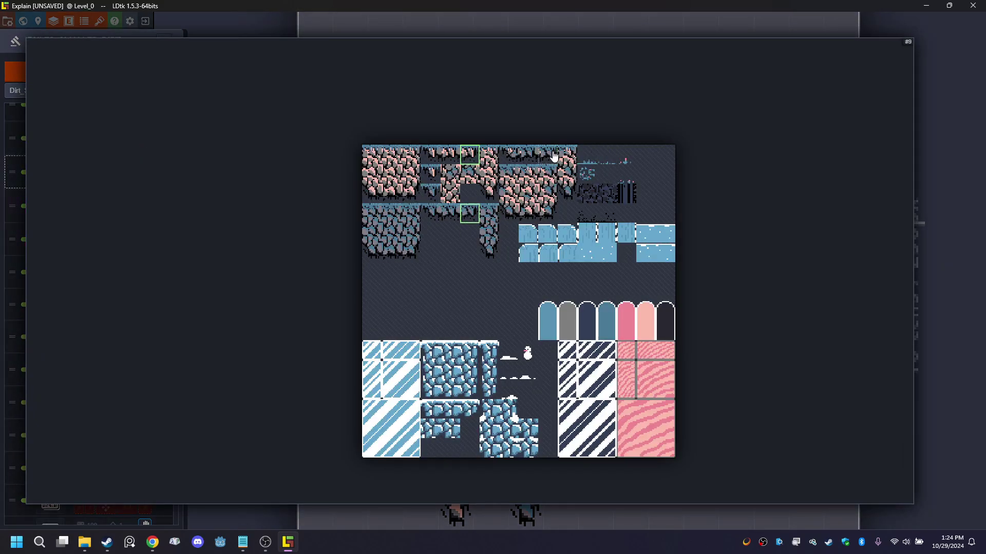
left_click(957, 378)
left_click(463, 156)
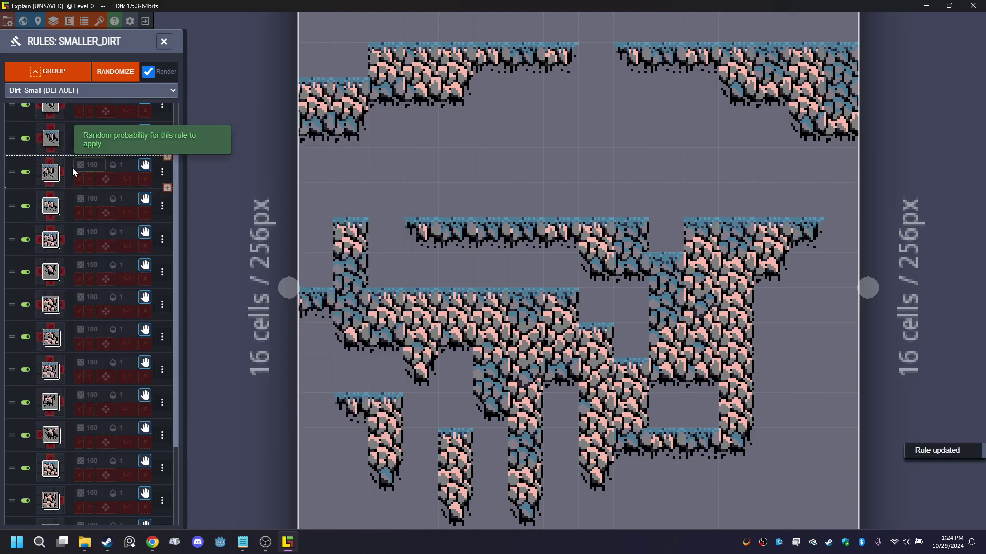
- Add the left end tiles of the blue strip and the second pink strip as variants of the one-cell-high strip's left end rule
left_click(51, 134)
left_click(138, 150)
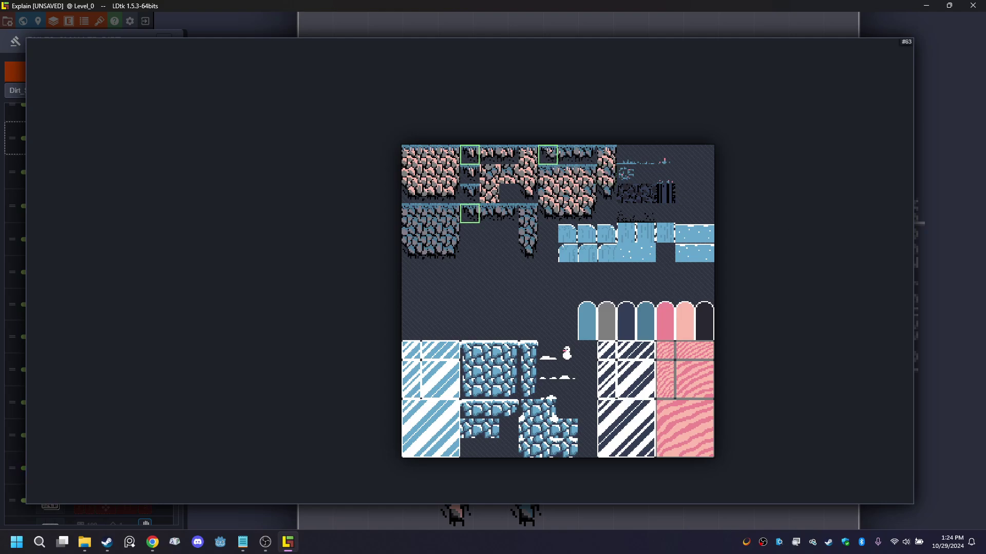
left_click(952, 318)
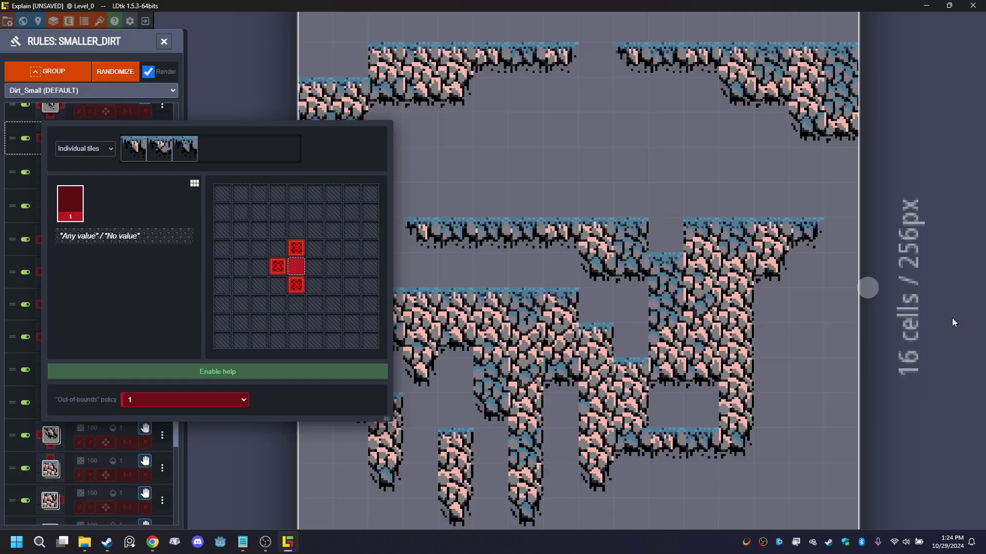
left_click(538, 257)
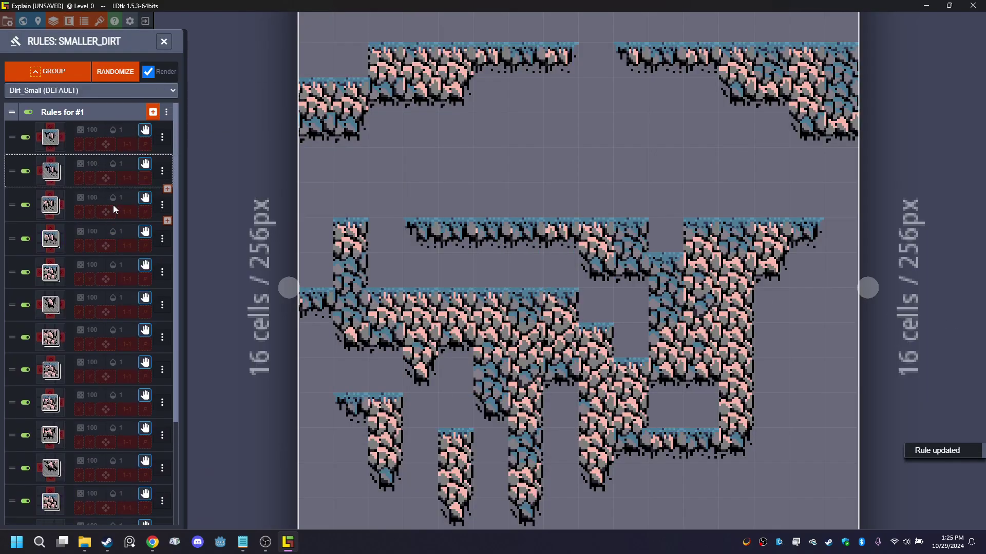
- Add the second isolated dirt tile as a variant of the rule for a single cell with no neighbours
left_click(52, 137)
left_click(146, 152)
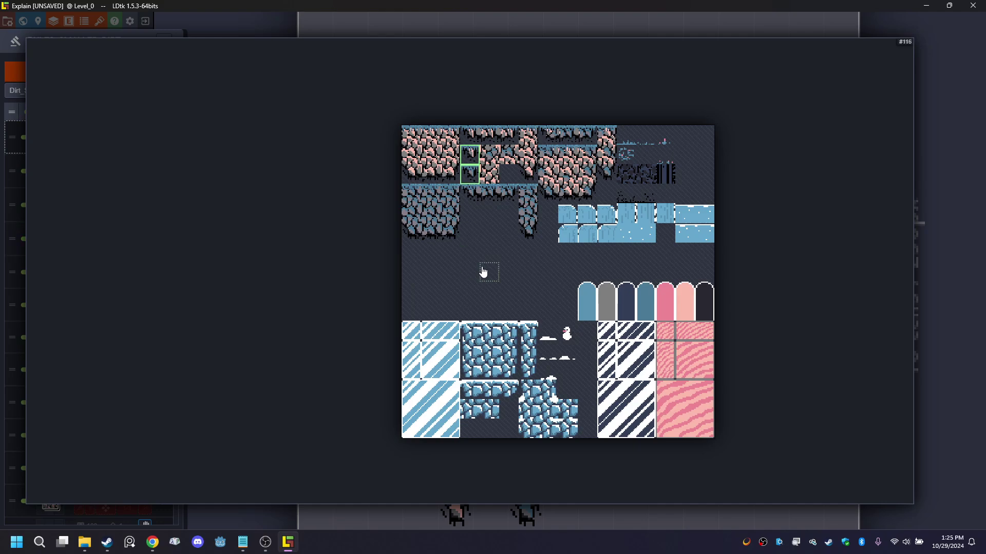
left_click(944, 299)
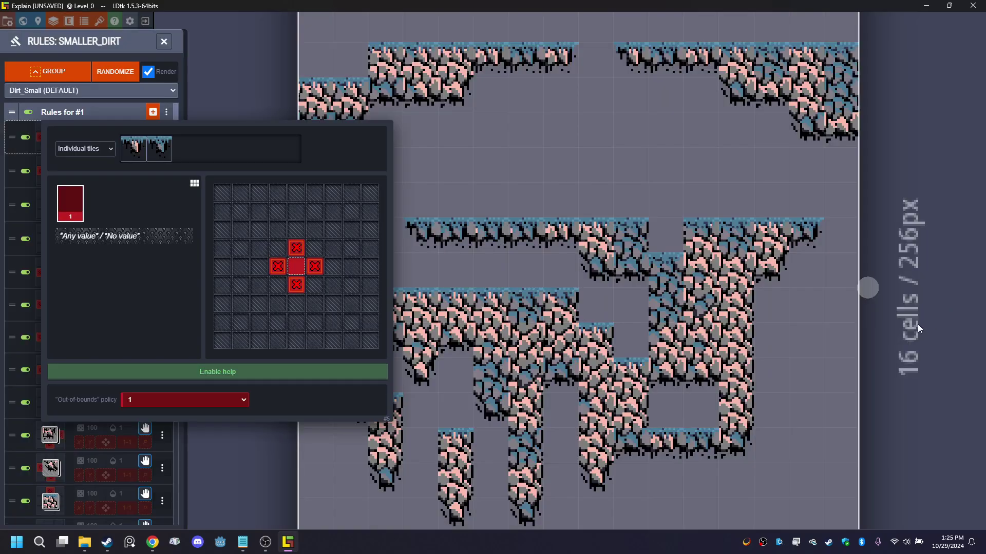
- Paint two separate isolated cells of grid value 1 in the empty area between the dirt masses to test the single-cell rule
left_click(631, 175)
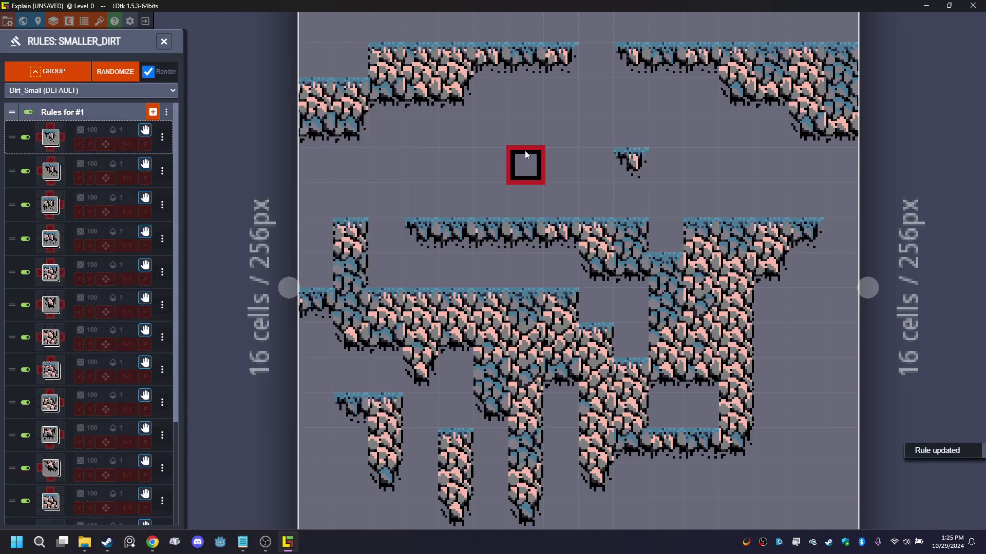
left_click(491, 162)
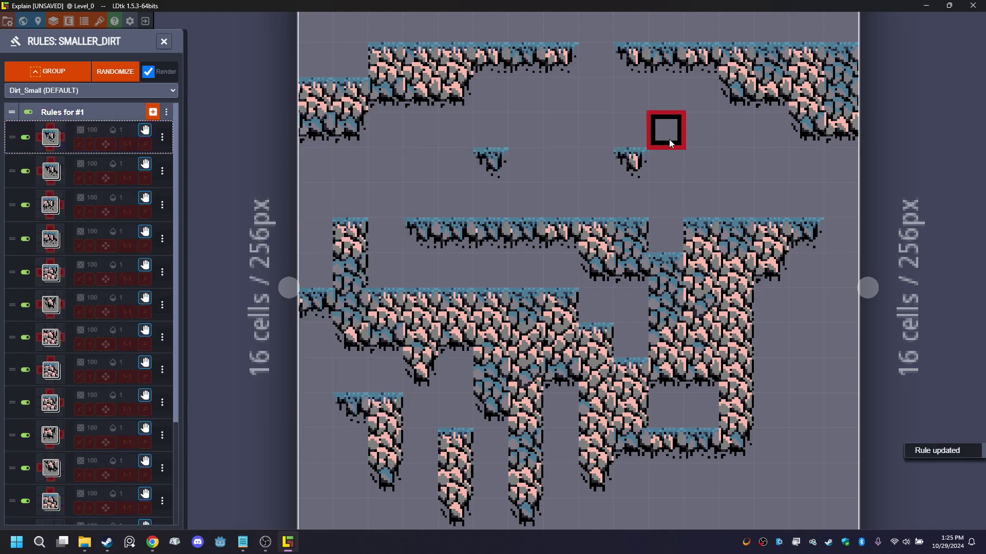
scroll(552, 190, "down", 4)
scroll(548, 180, "up", 2)
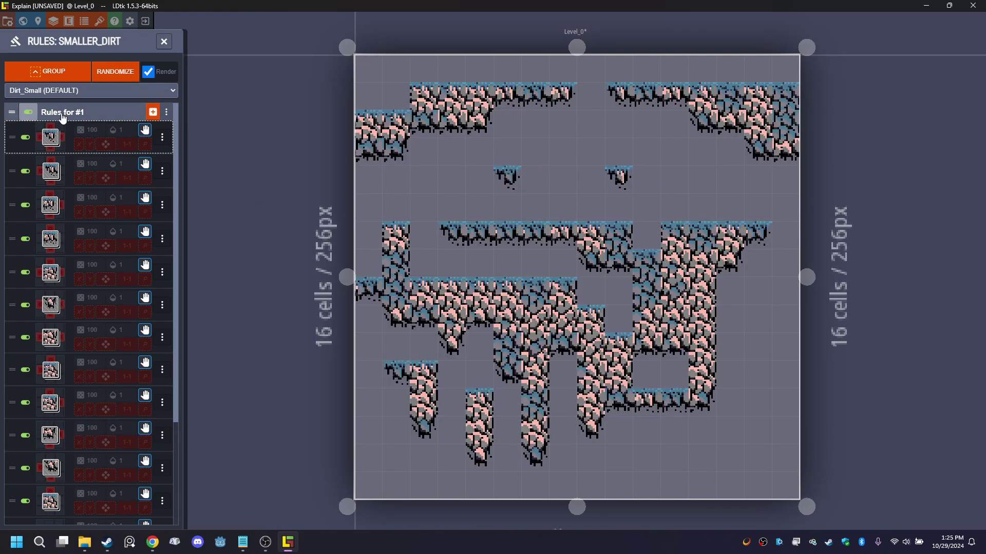
- Collapse the "Rules for #1" group and create an empty rule group named "grass"
left_click(100, 113)
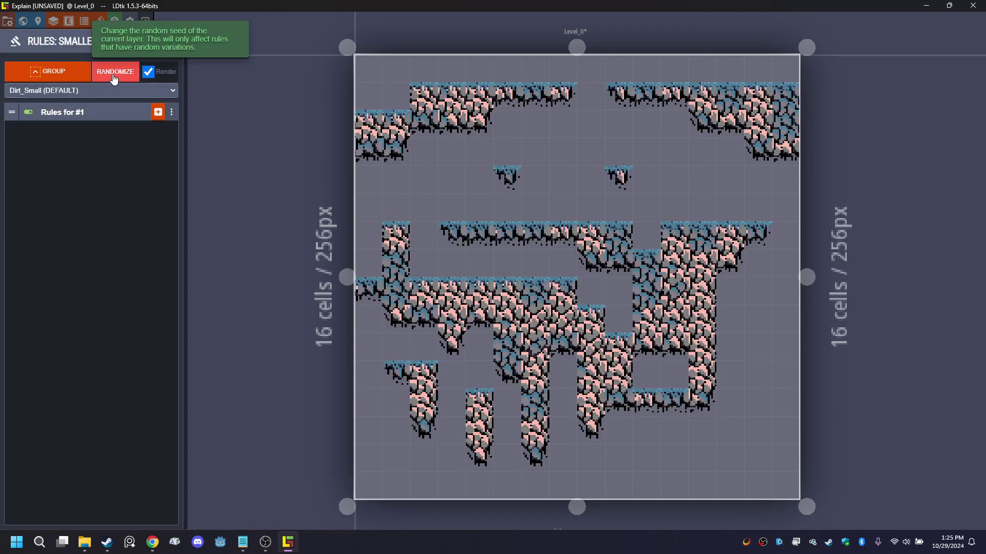
left_click(62, 77)
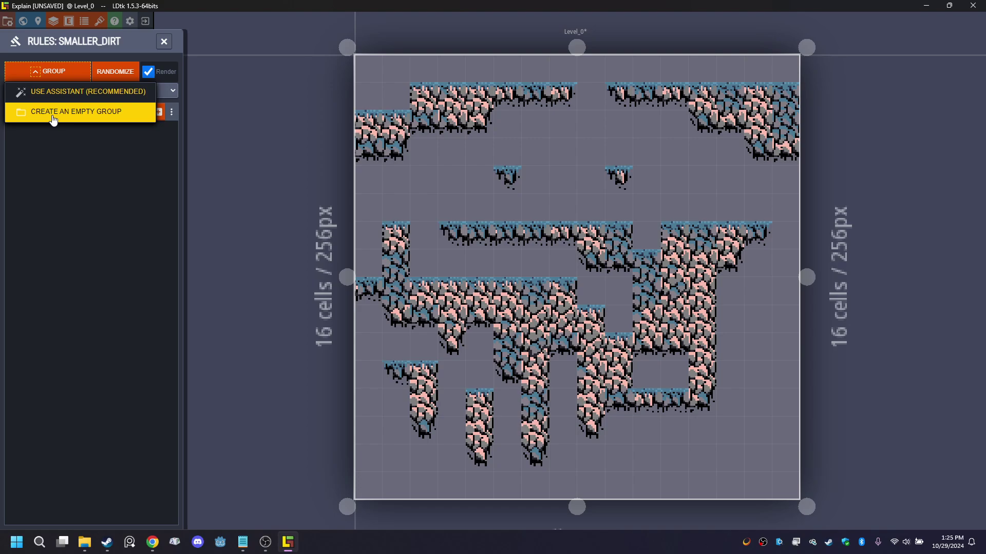
left_click(53, 115)
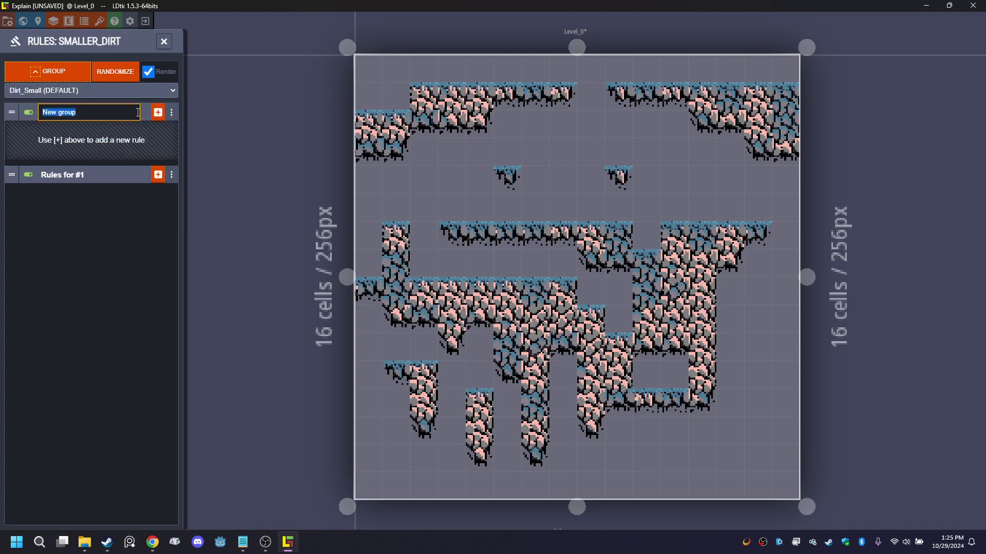
key("Return")
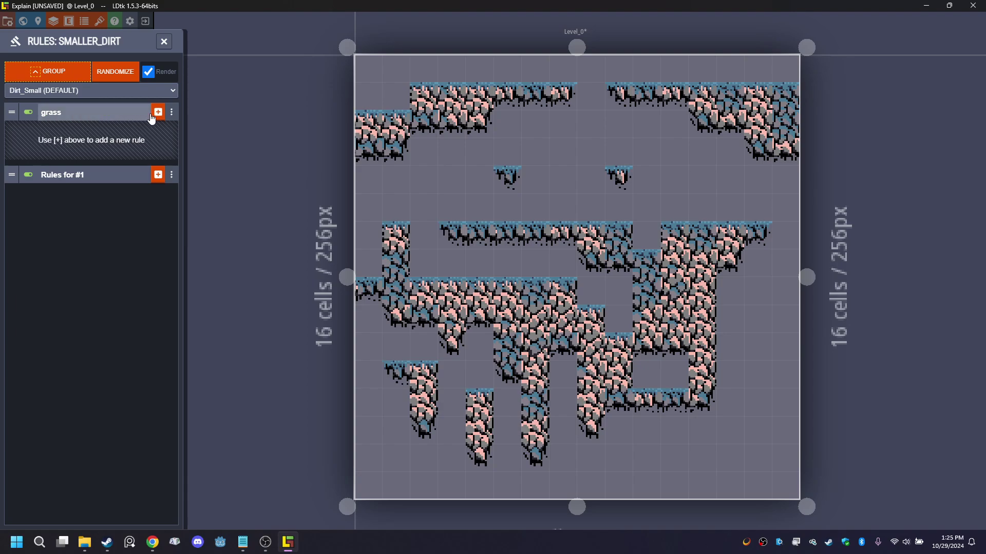
left_click(158, 112)
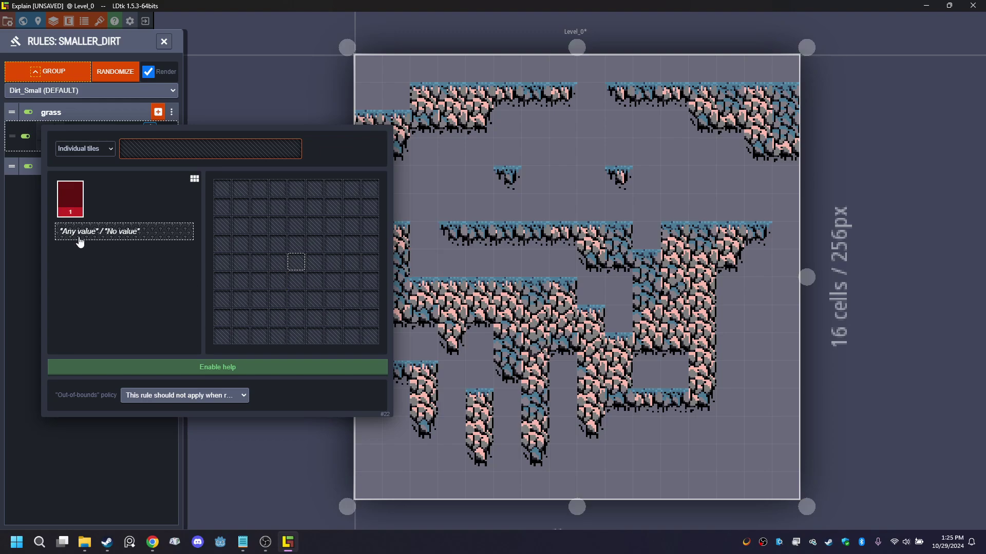
left_click(303, 74)
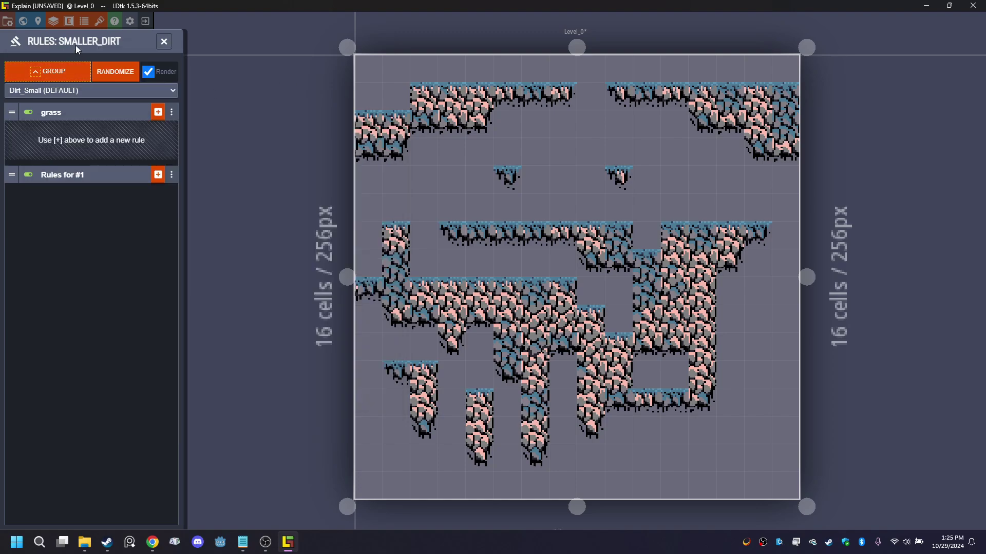
key("Escape")
- Open the project layer settings and set the colour of Smaller_Dirt's grid value 1 to brown B86F50
left_click(55, 19)
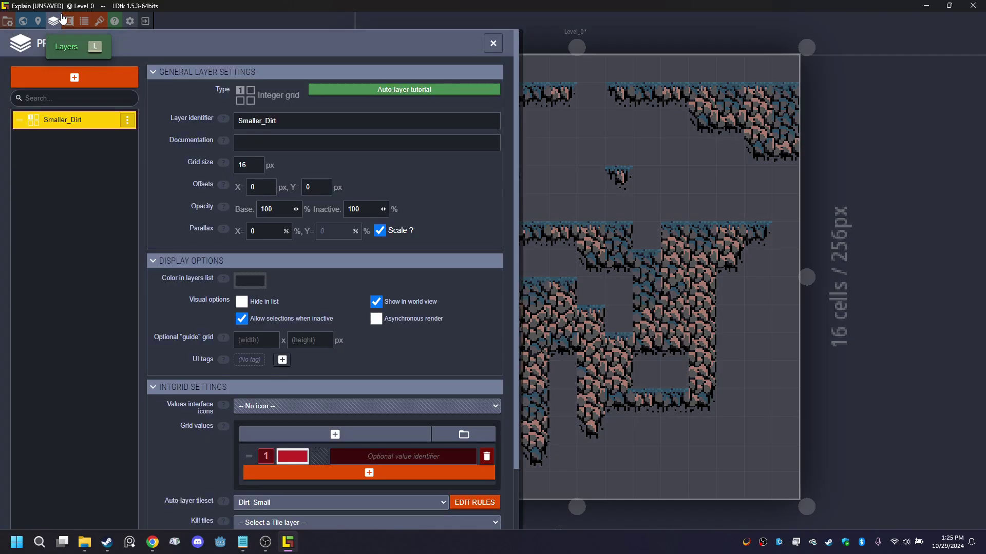
left_click(424, 457)
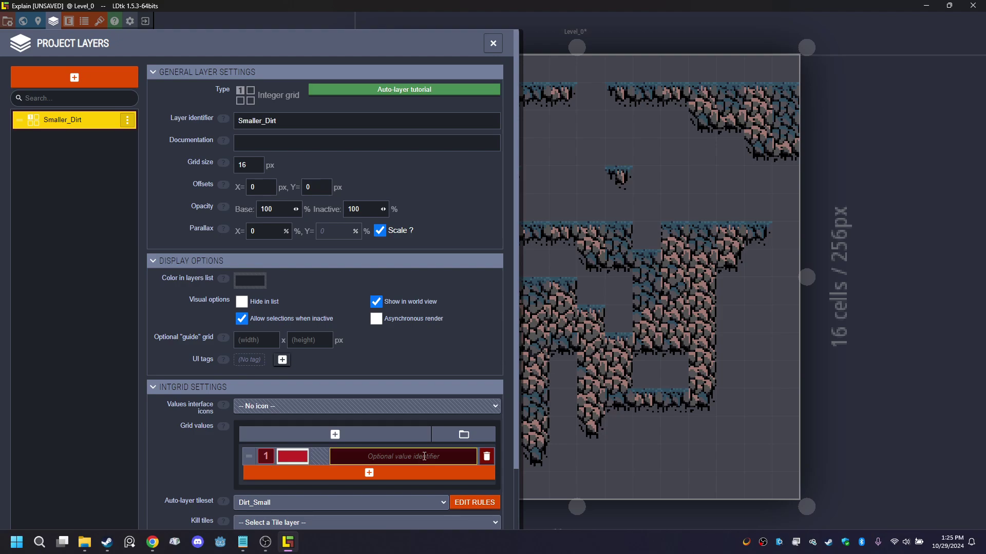
left_click(284, 454)
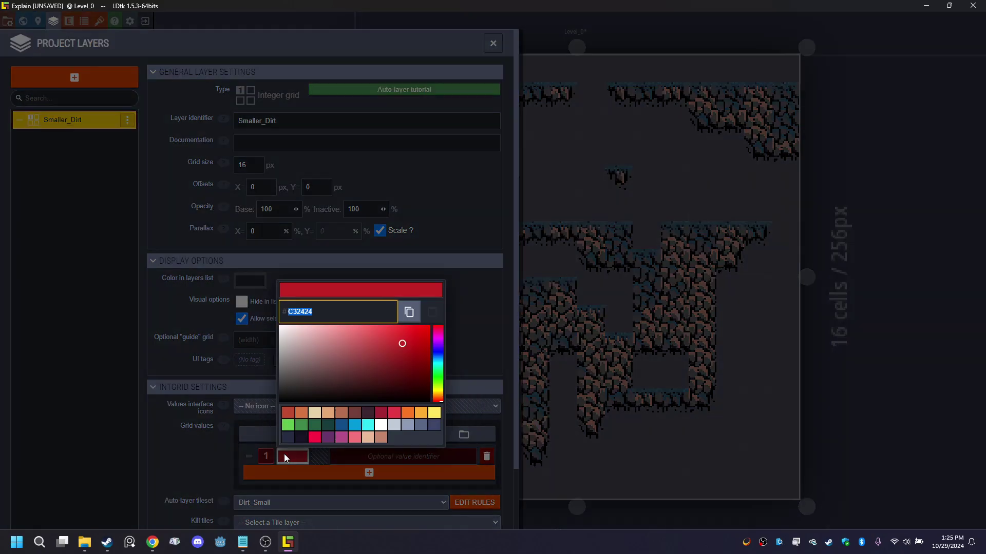
left_click(342, 412)
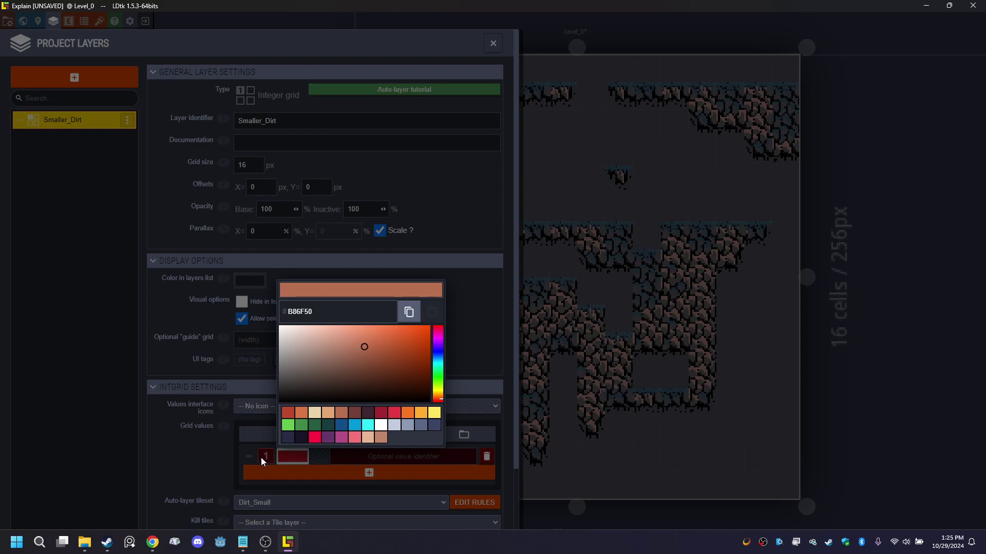
left_click(266, 455)
- Add a second grid value to the Smaller_Dirt layer and give grid value 1 the identifier "dirt"
scroll(378, 445, "down", 1)
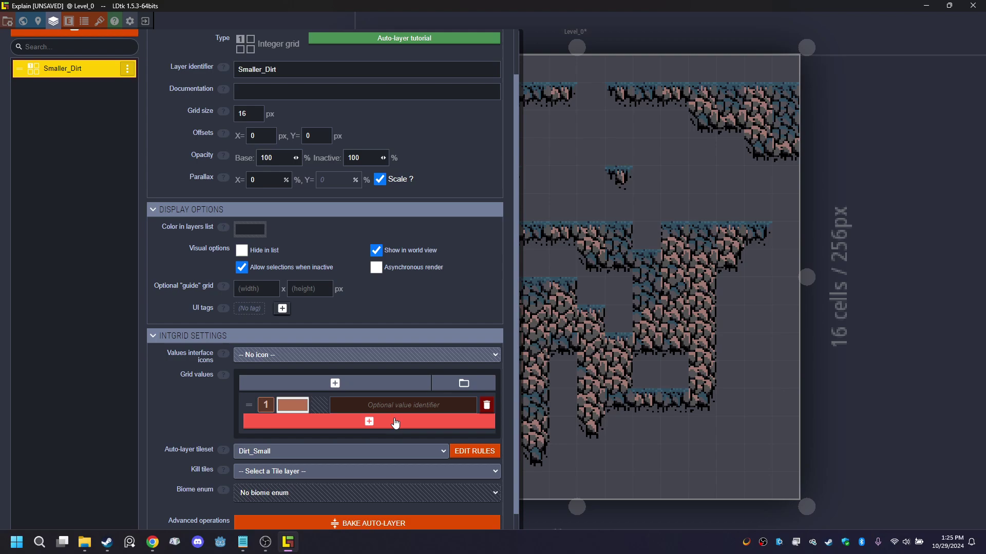
left_click(369, 422)
left_click(300, 406)
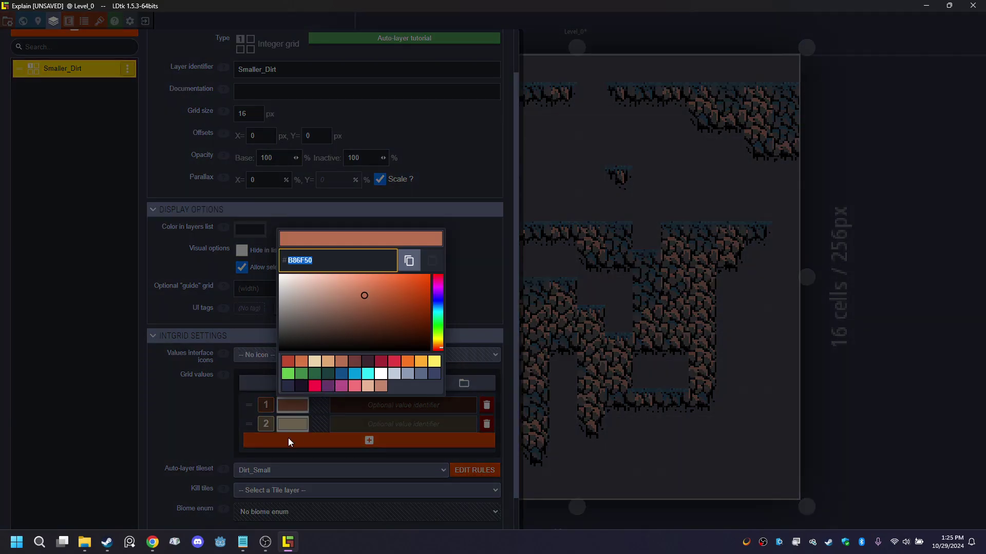
left_click(288, 438)
left_click(348, 411)
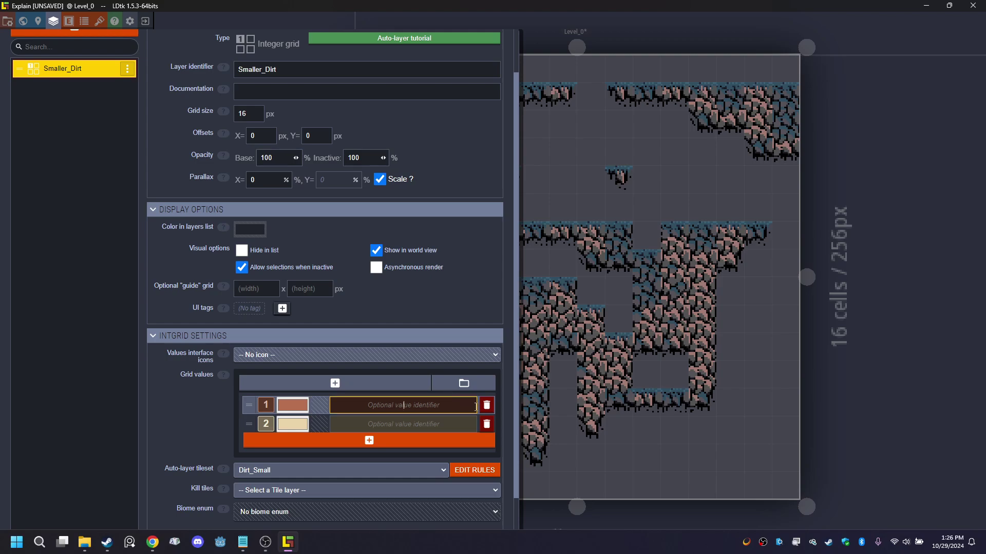
type("dr")
key("Return")
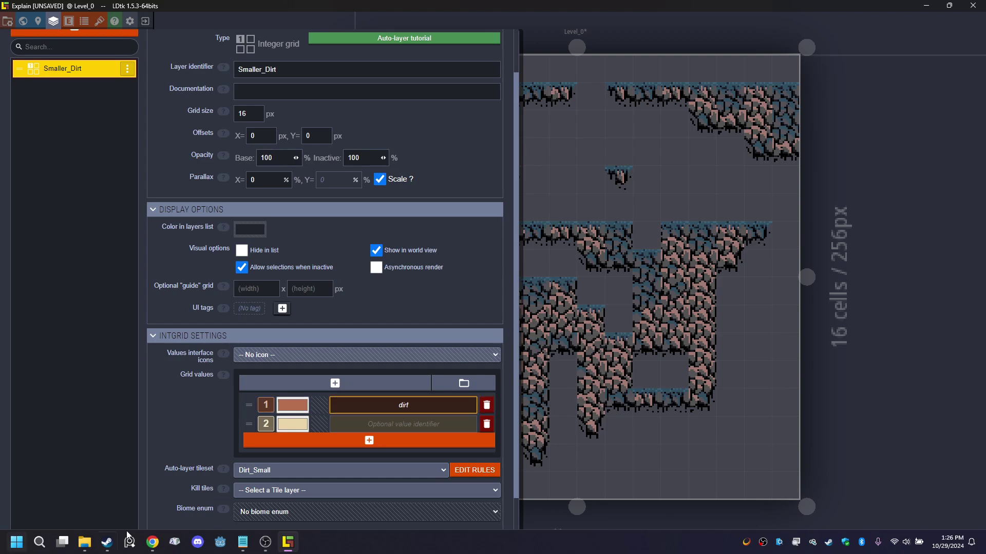
- Set the colour of grid value 2 to blue 0099DB
left_click(294, 424)
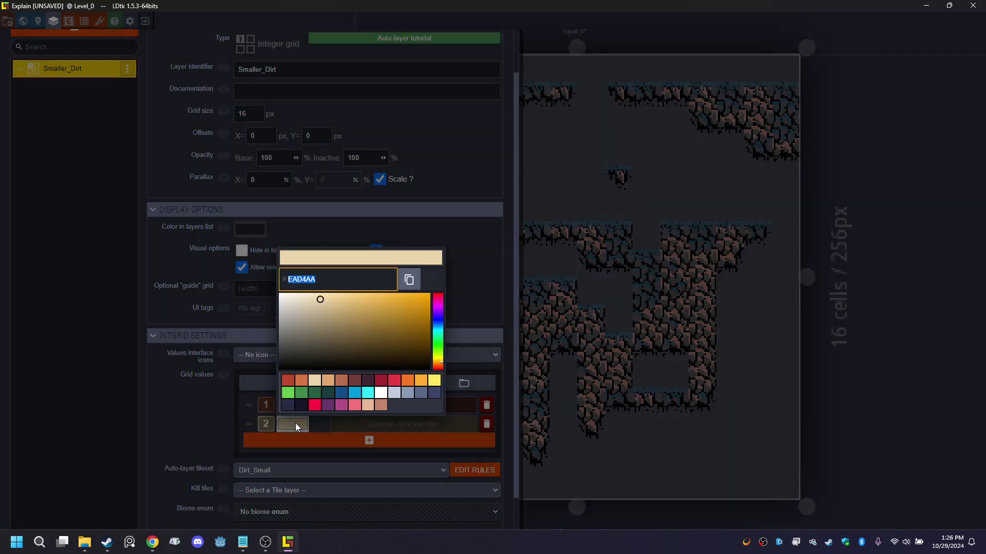
left_click(351, 394)
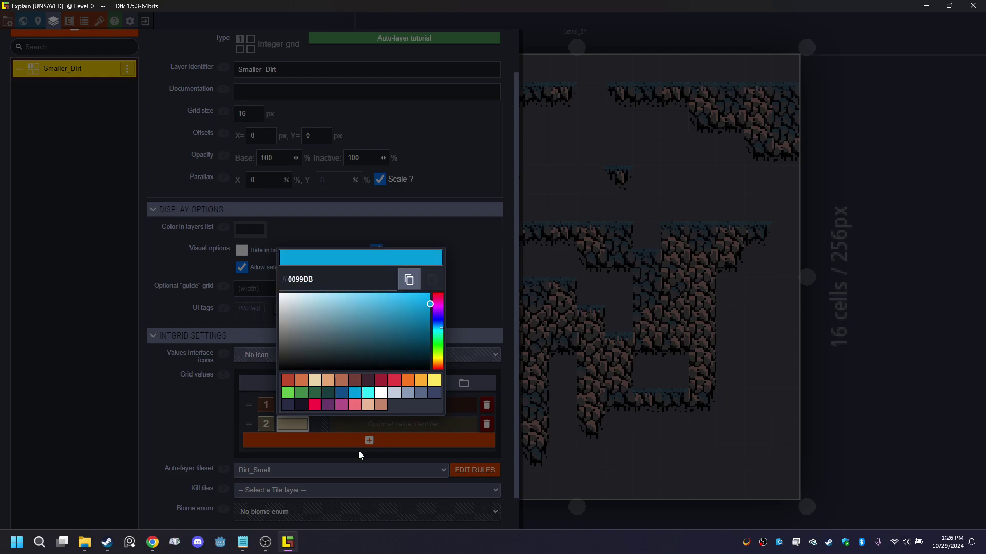
left_click(365, 440)
- Add a third grid value and set its colour to green 63C74D
left_click(394, 443)
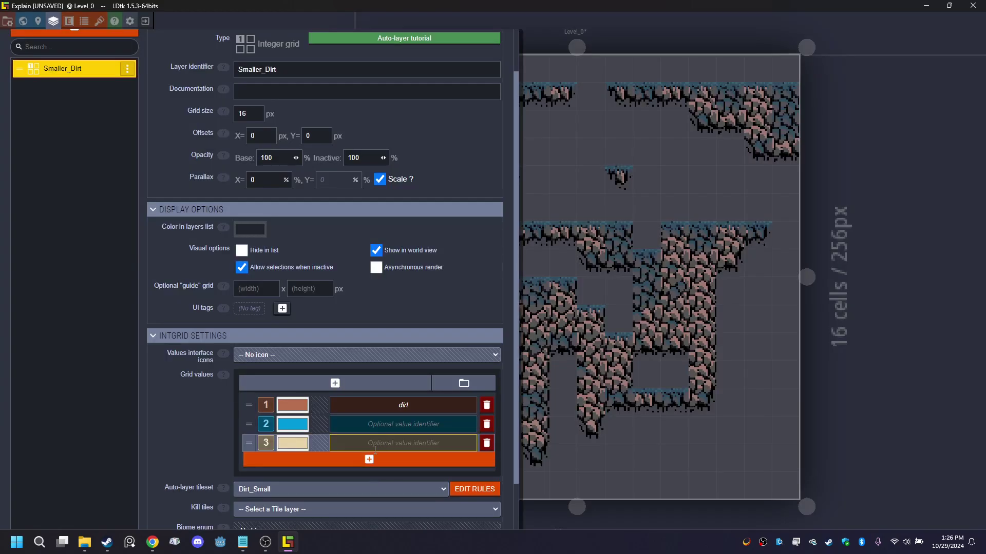
left_click(293, 442)
left_click(287, 414)
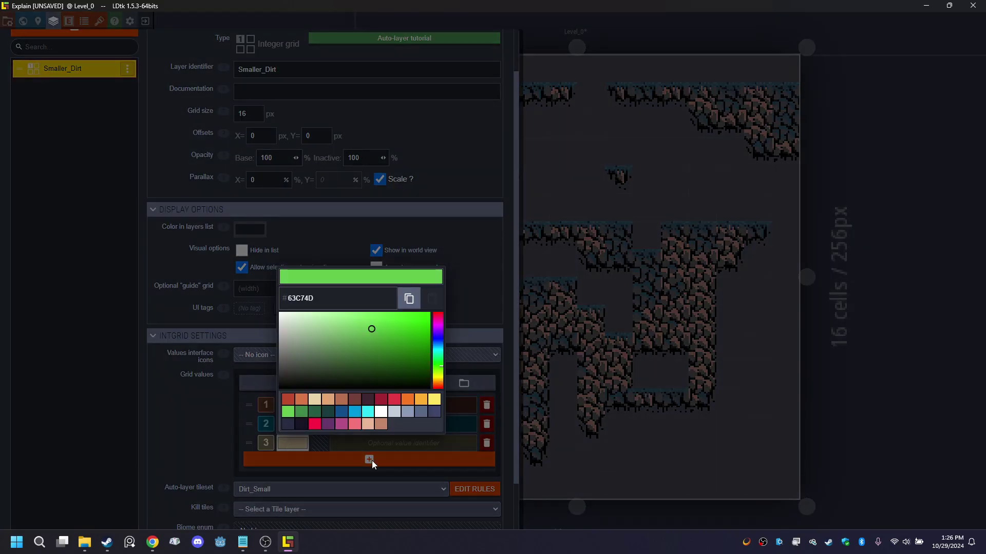
left_click(372, 461)
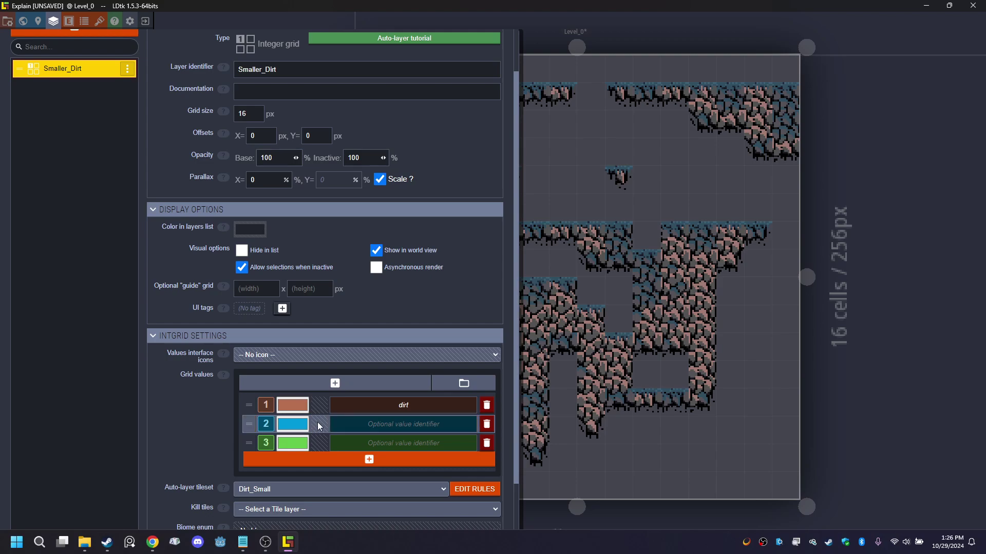
- Use the Dirt_Small tileset for the grid value icons and give value 1 the pink rock block as its icon
left_click(337, 359)
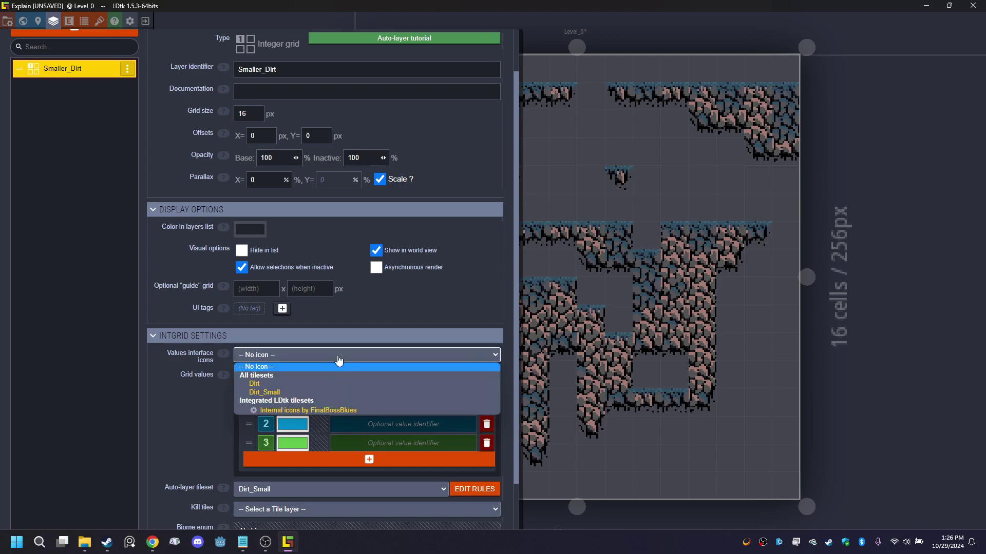
left_click(323, 389)
left_click(318, 411)
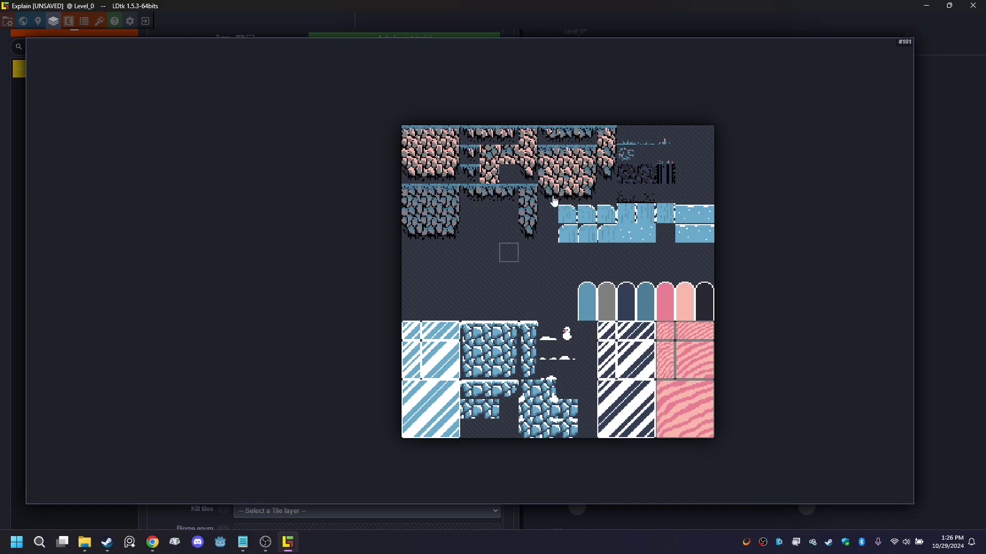
left_click_drag(415, 139, 448, 180)
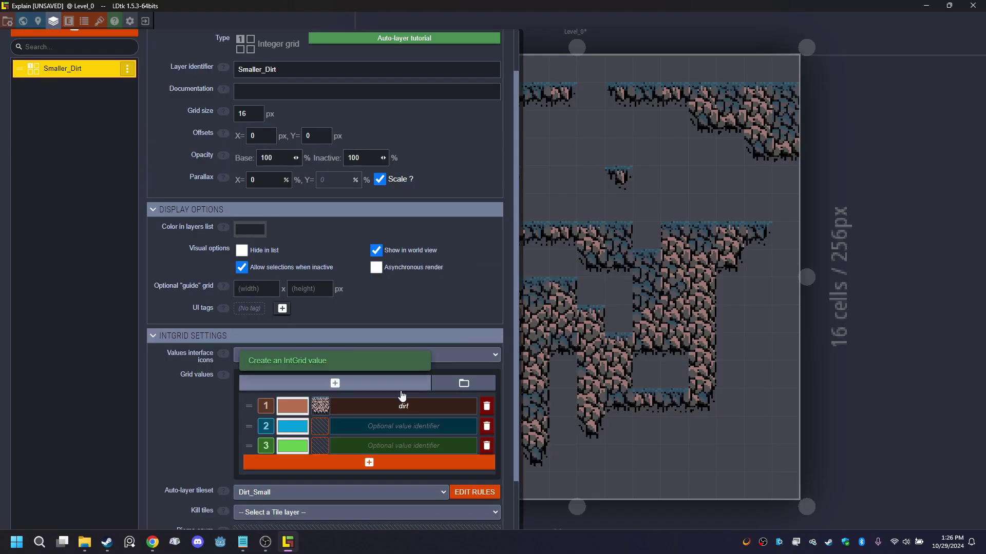
- Assign a light-blue water tile as the icon of grid value 2 and the speckled plant tile to value 3
left_click(318, 427)
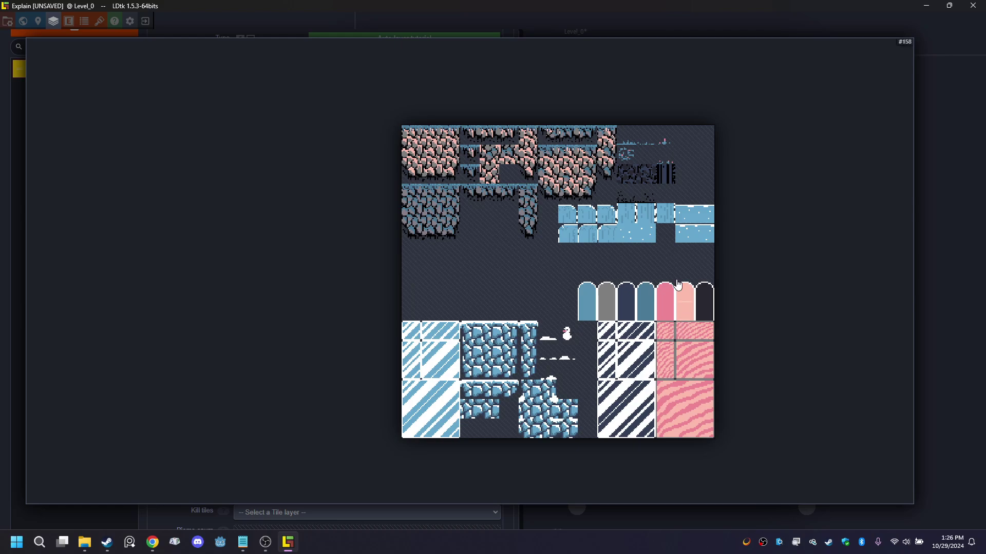
left_click(626, 229)
left_click(321, 445)
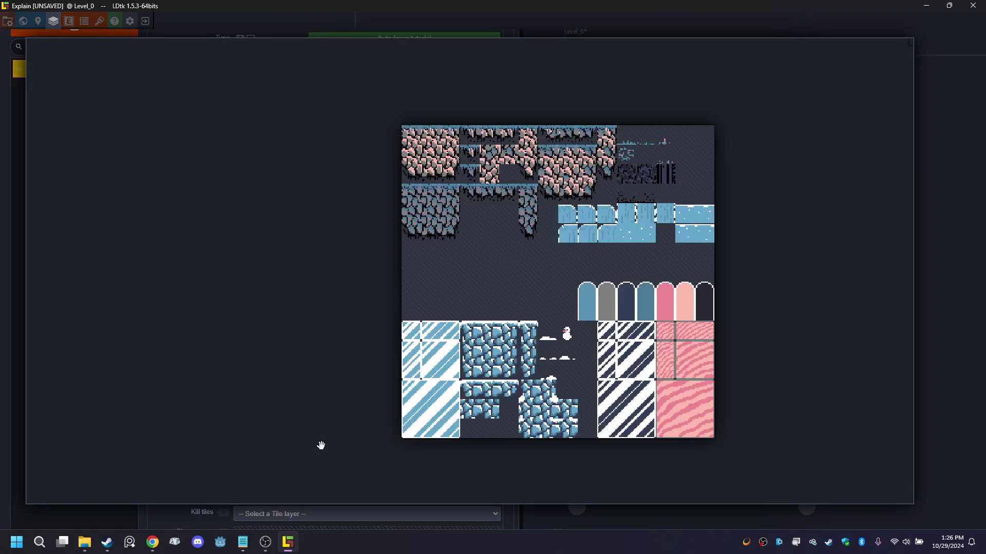
left_click(630, 162)
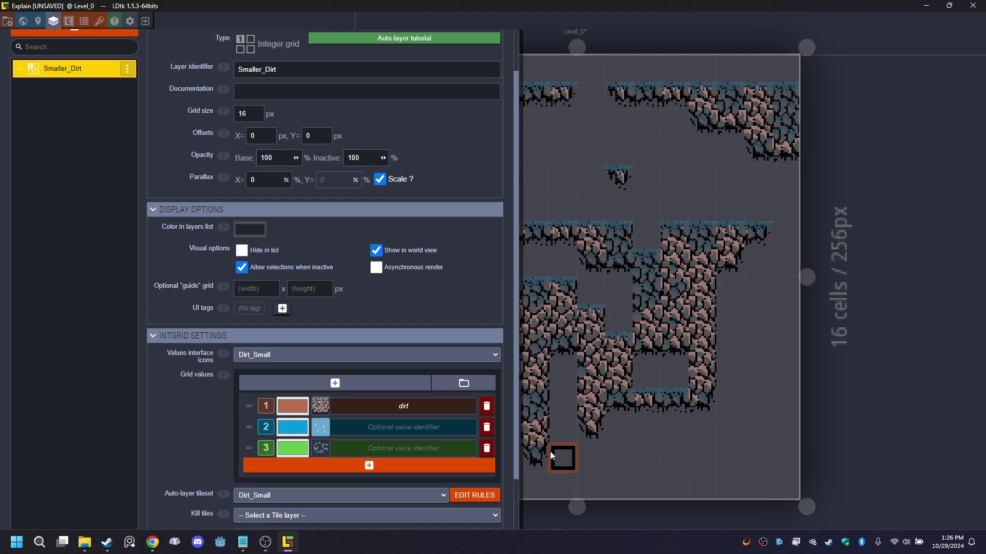
- Give grid value 2 the identifier "water" and grid value 3 "plant", and close the layer settings
left_click(394, 433)
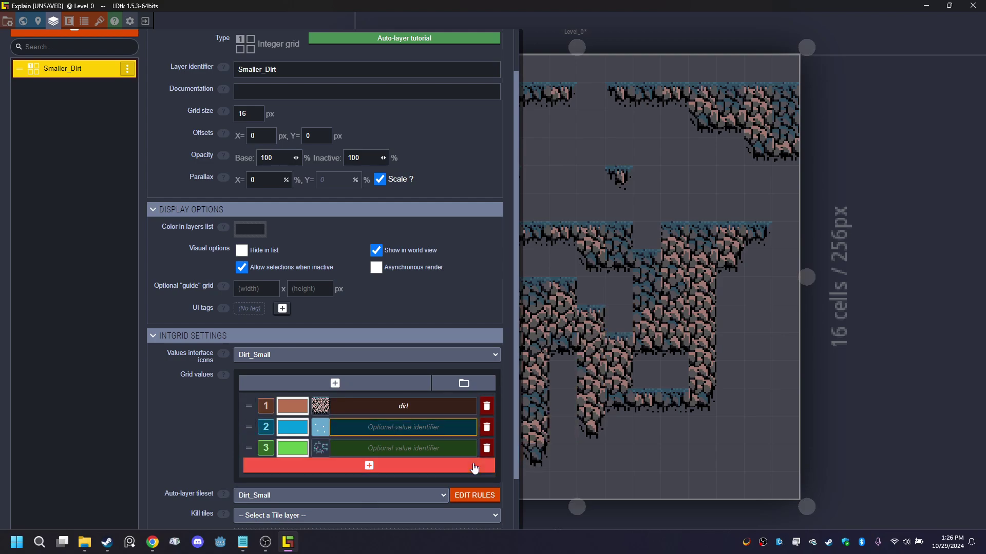
type("water")
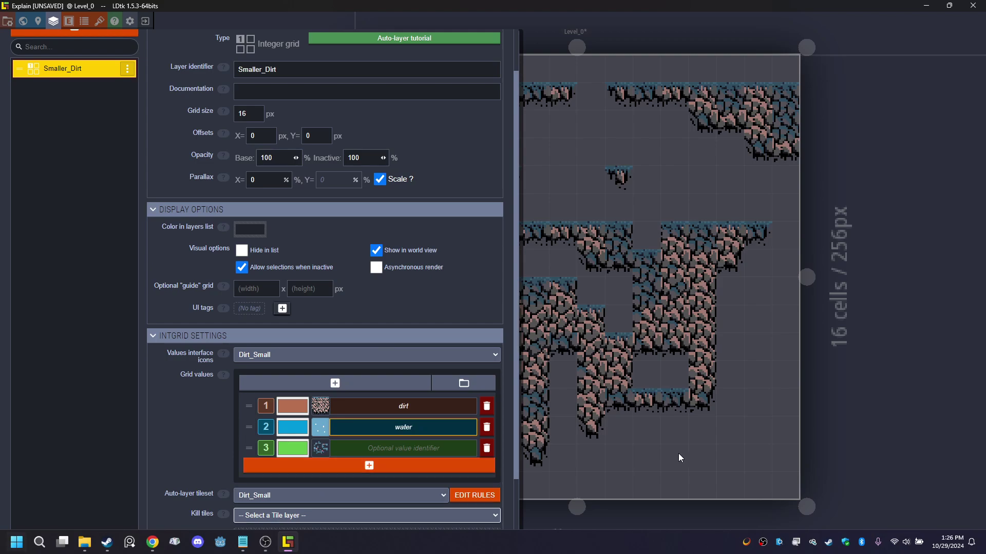
left_click(379, 446)
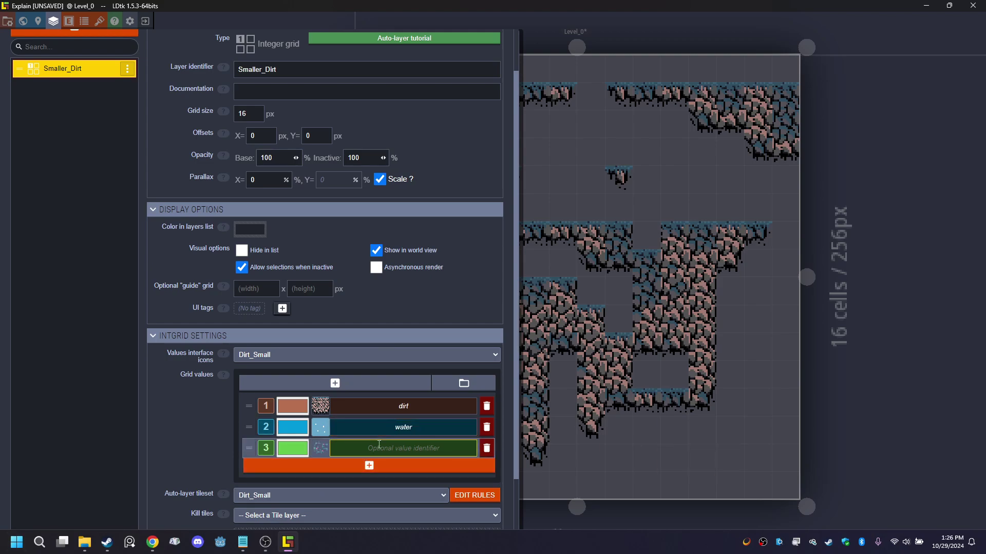
type("plant")
left_click(589, 462)
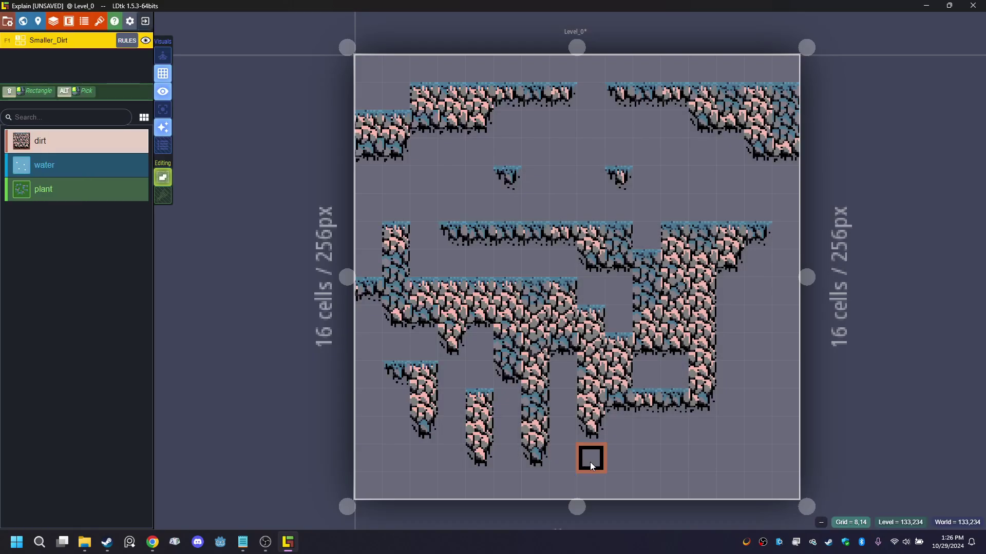
- Open the Smaller_Dirt auto-layer rules and rename the grass rule group to "plant"
left_click(72, 191)
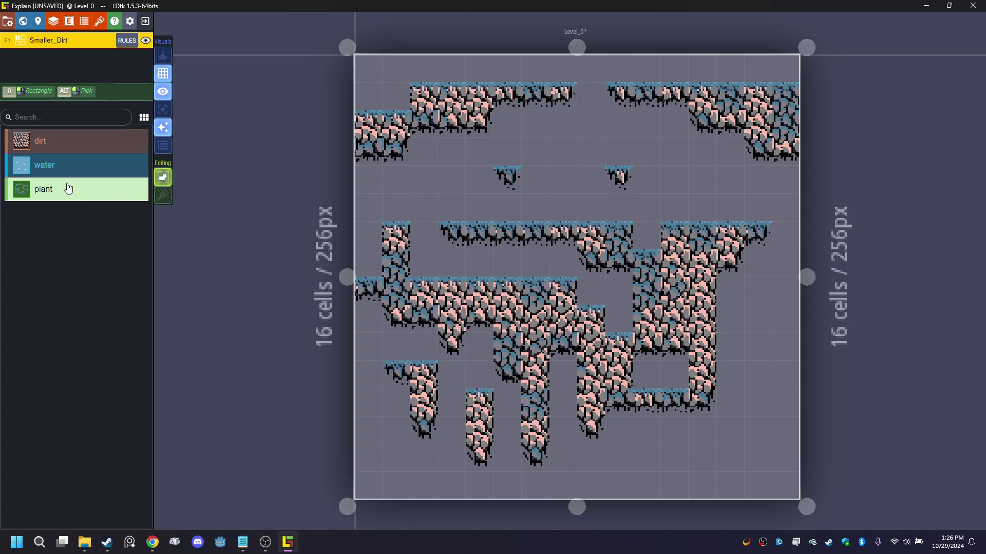
left_click(127, 40)
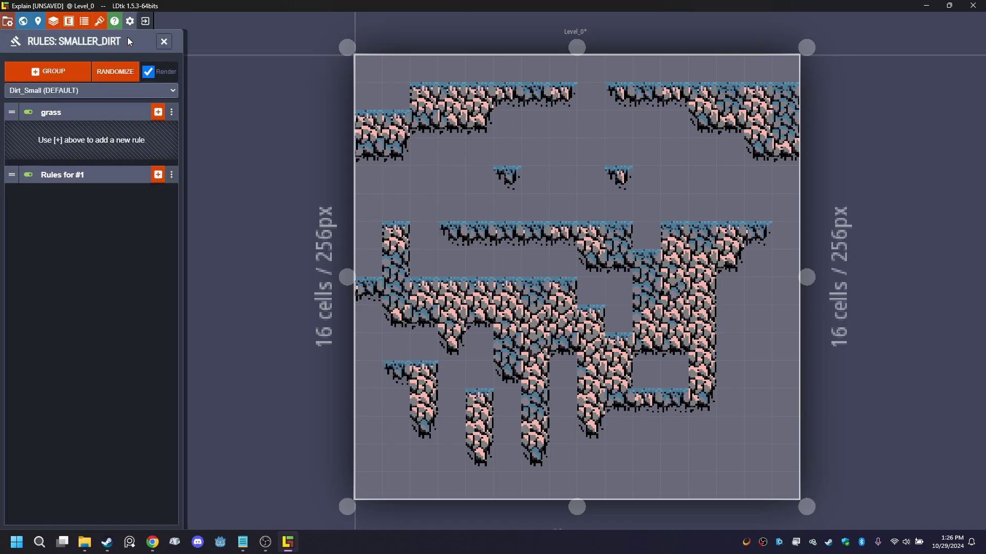
left_click(66, 109)
left_click(66, 110)
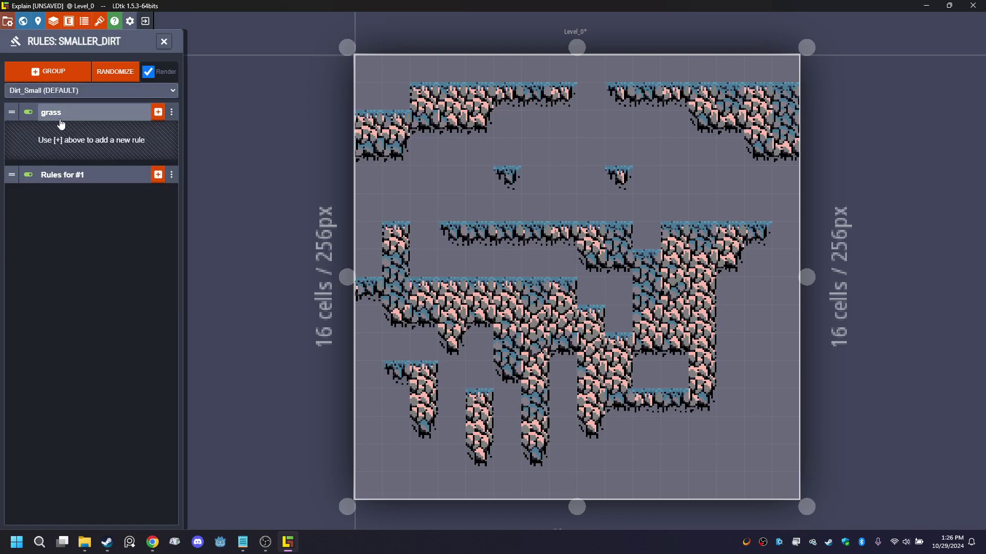
left_click(57, 117)
left_click(57, 116)
right_click(54, 118)
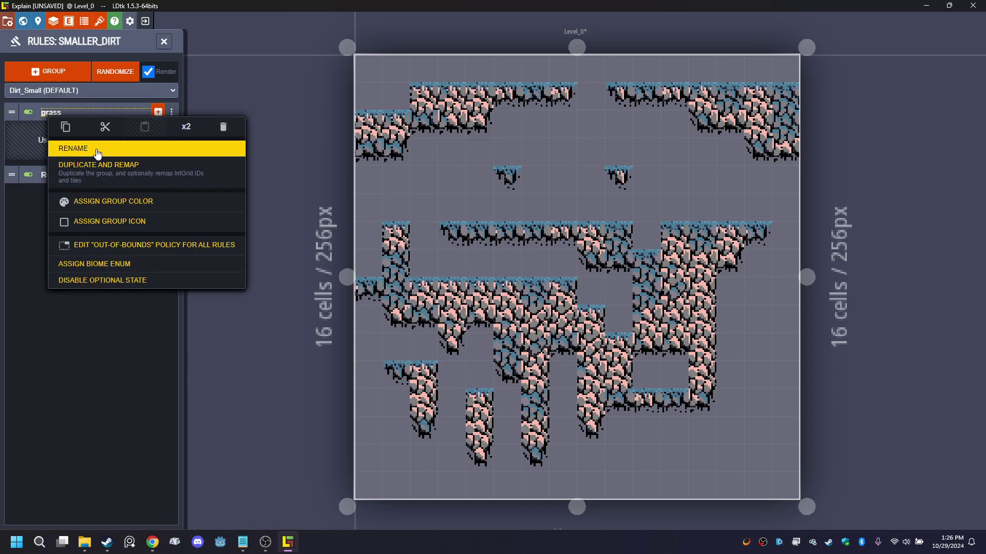
left_click(77, 150)
type("plant")
key("Return")
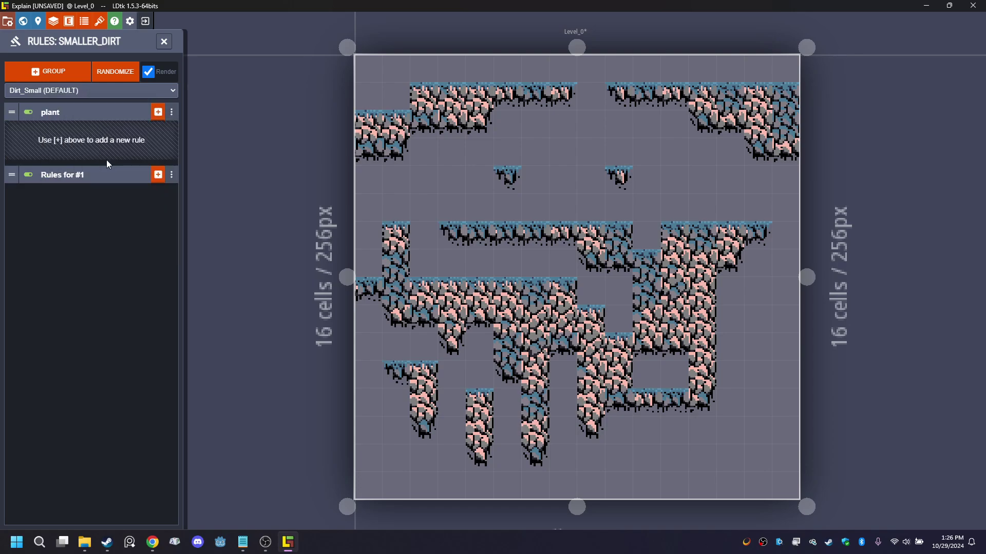
- Add a rule to the plant group that requires no value in the centre cell and dirt directly below it
left_click(158, 114)
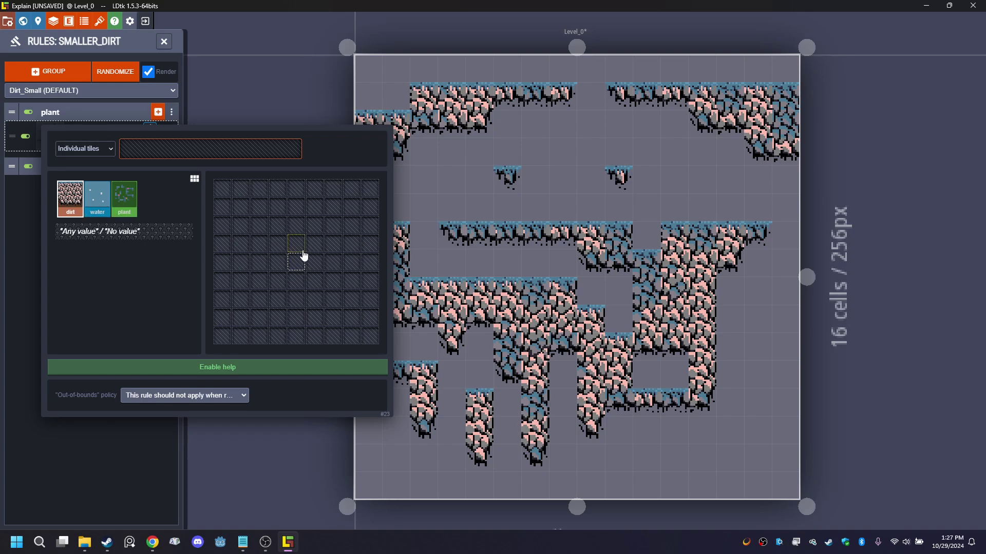
left_click(296, 281)
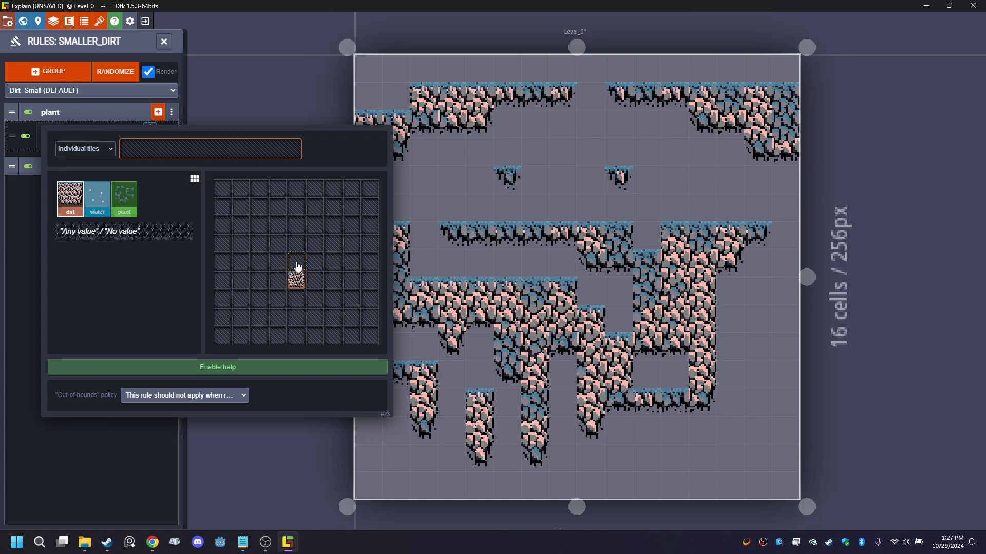
left_click(117, 237)
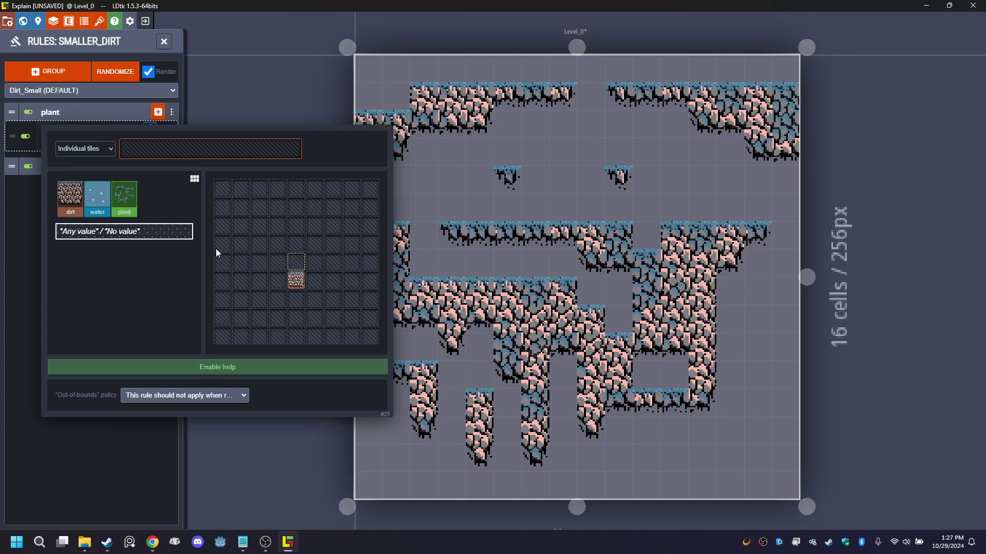
left_click(300, 265)
right_click(296, 262)
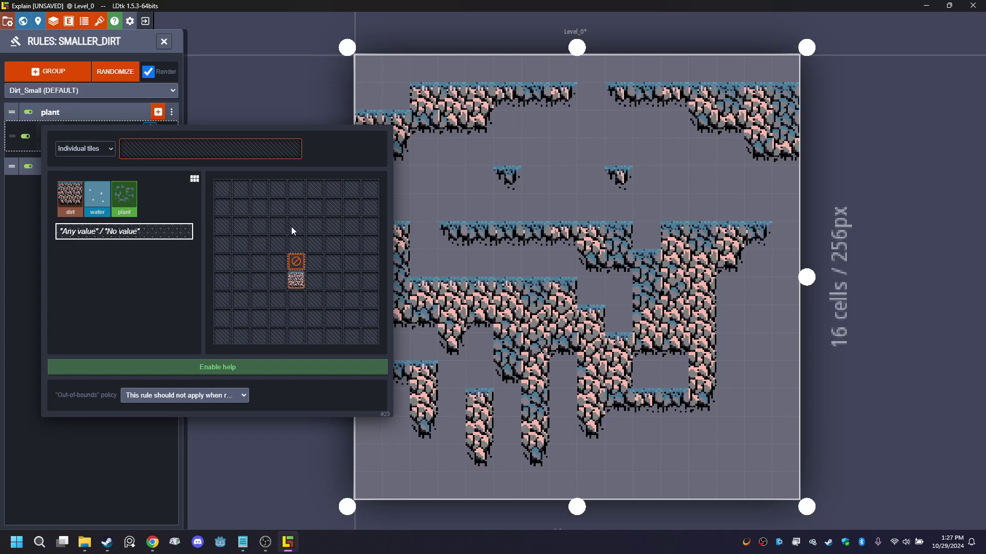
- Assign the four small grass and flower tiles from the tileset to the new plant rule
left_click(156, 156)
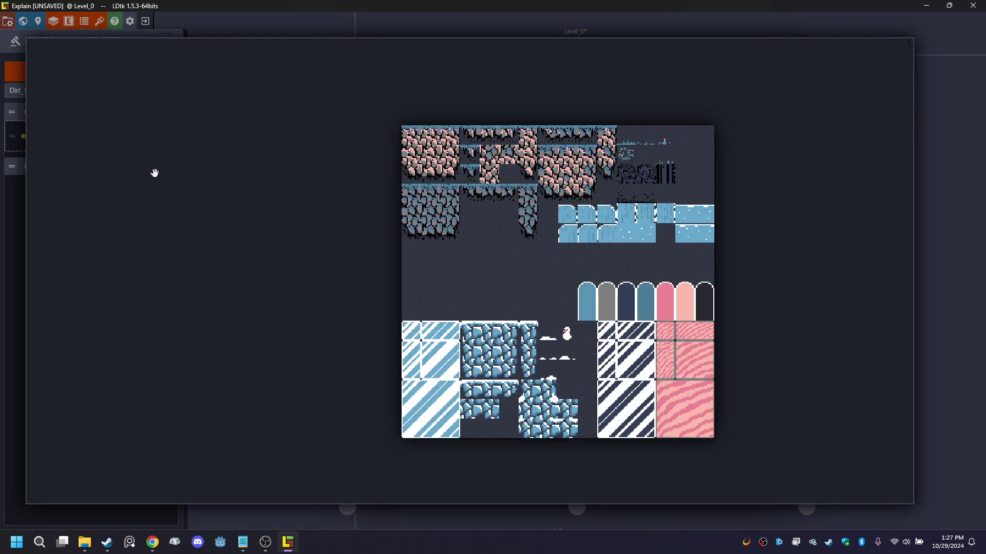
left_click_drag(629, 144, 657, 144)
left_click(670, 163, "shift")
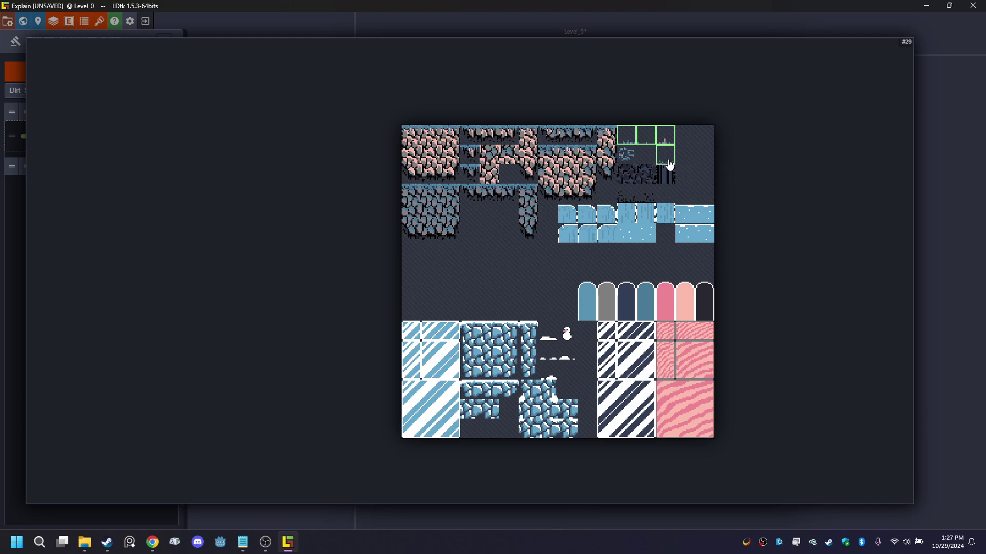
left_click(624, 527)
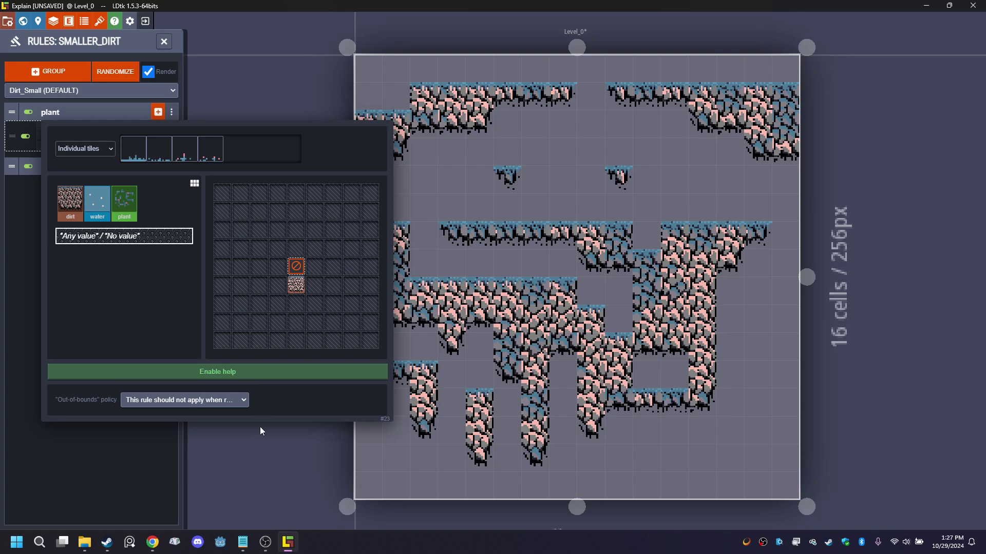
left_click(258, 448)
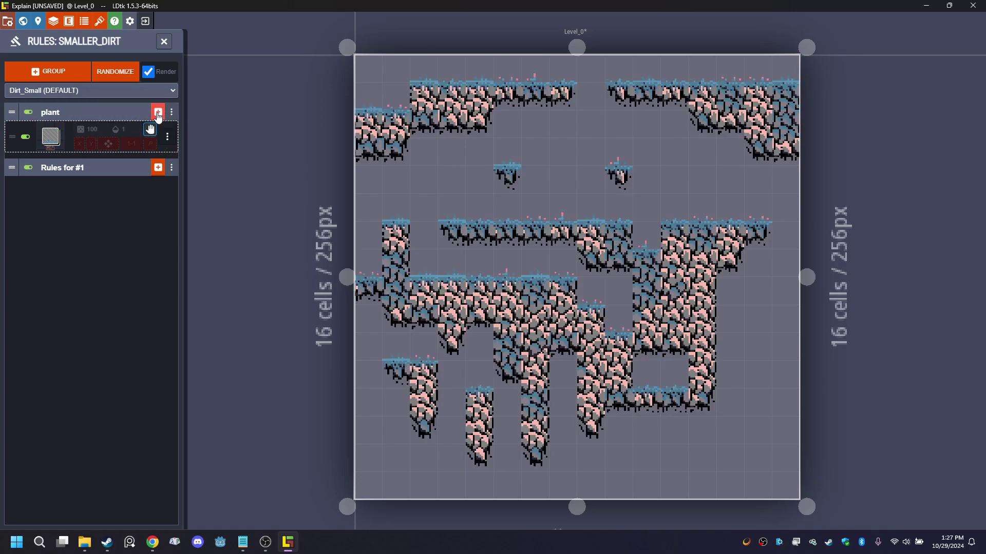
- Add a second plant rule that matches dirt in the centre cell and places the speckled plant tile
left_click(158, 112)
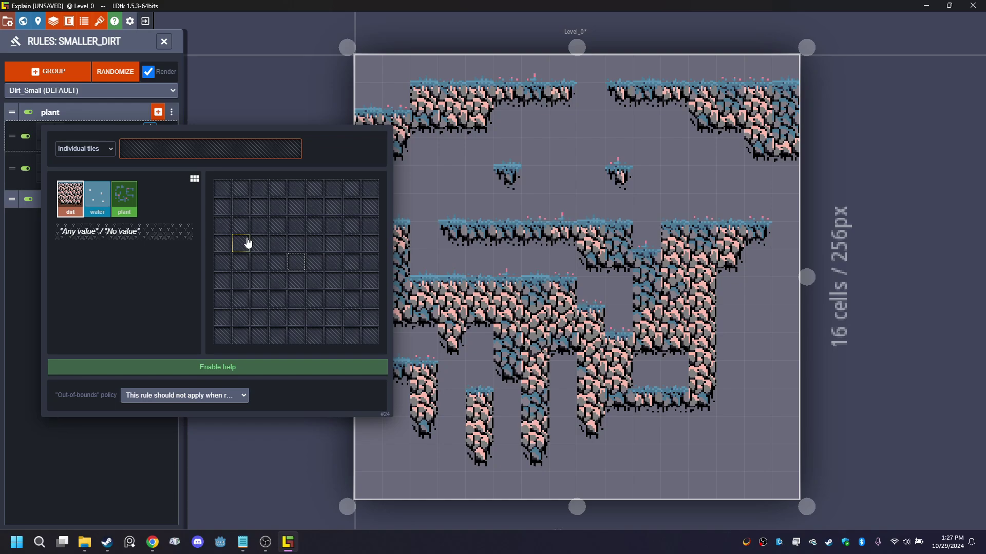
left_click(297, 283)
left_click(298, 283)
left_click(299, 264)
left_click(129, 154)
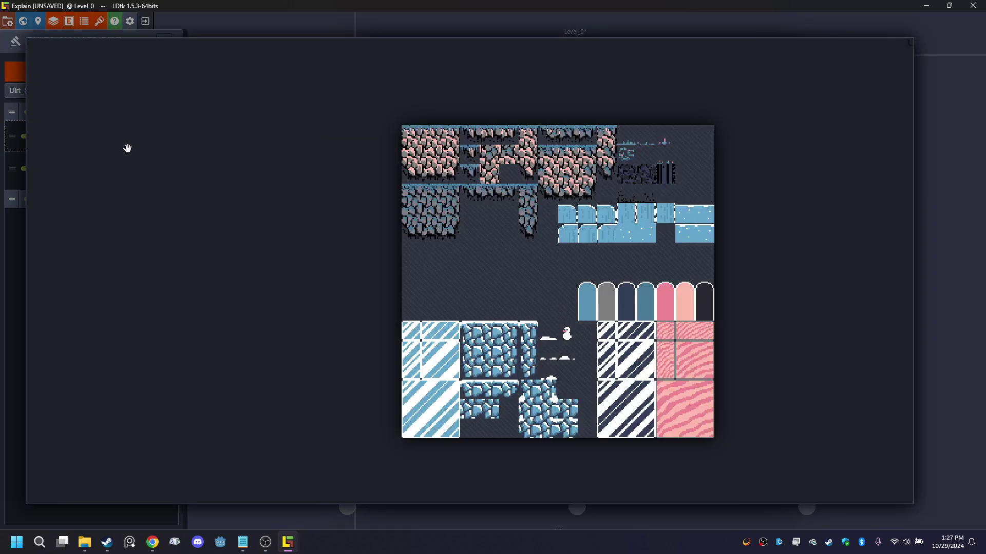
left_click(629, 156)
left_click(938, 333)
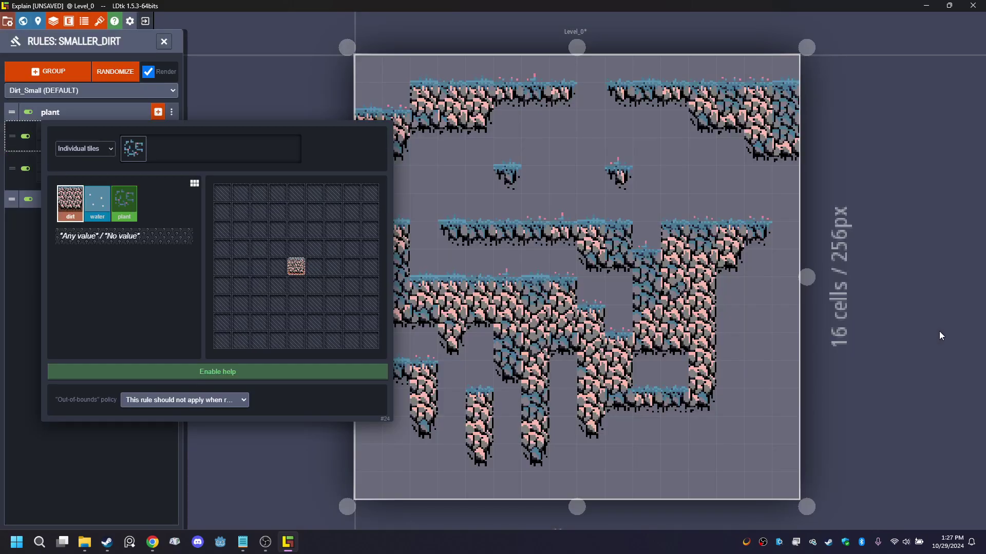
left_click(264, 437)
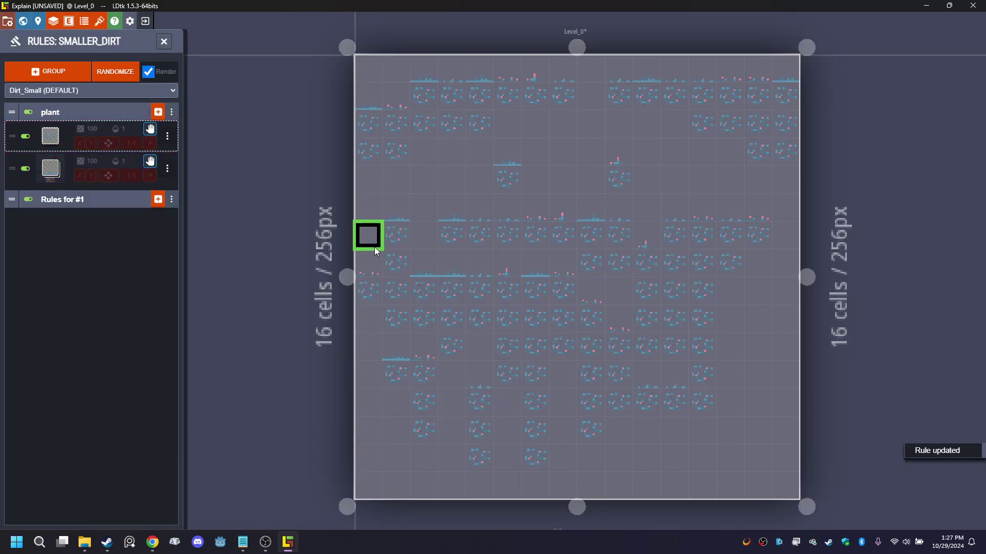
- Let other rules apply over cells matched by the speckled plant rule and set that rule's chance to 19%
left_click(151, 162)
left_click(151, 163)
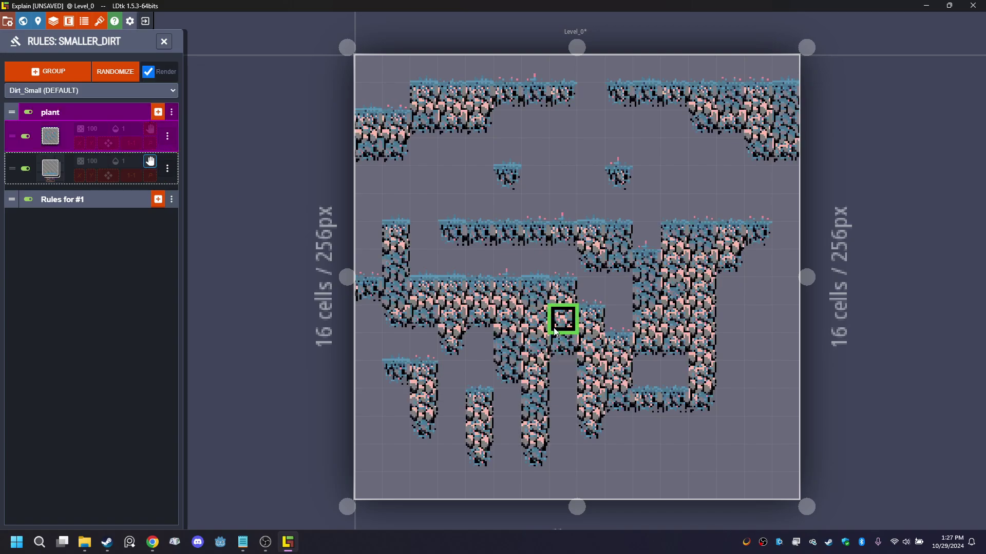
mouse_move(99, 129)
left_mouse_down()
mouse_move(79, 126)
mouse_move(102, 130)
left_mouse_up()
scroll(422, 296, "up", 3)
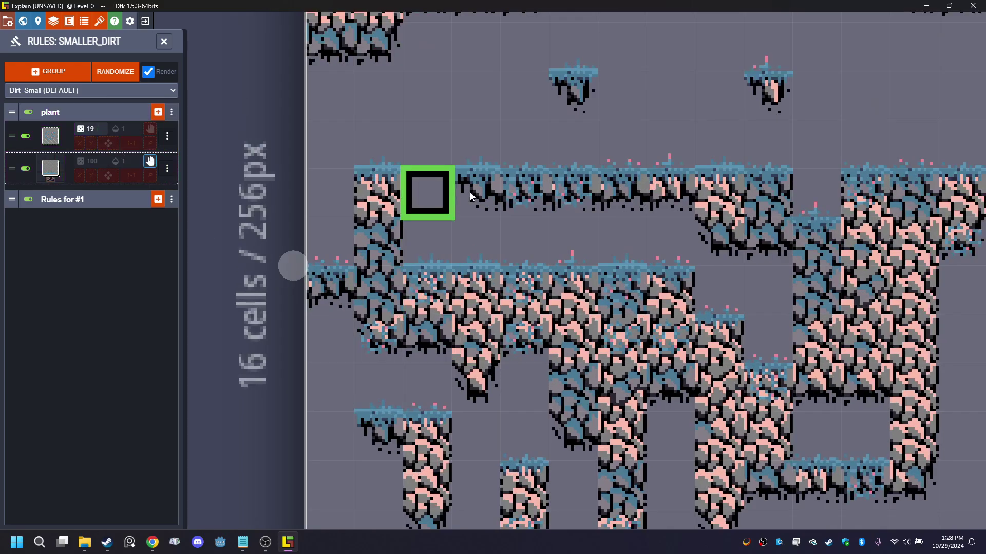
scroll(469, 192, "down", 3)
mouse_move(146, 162)
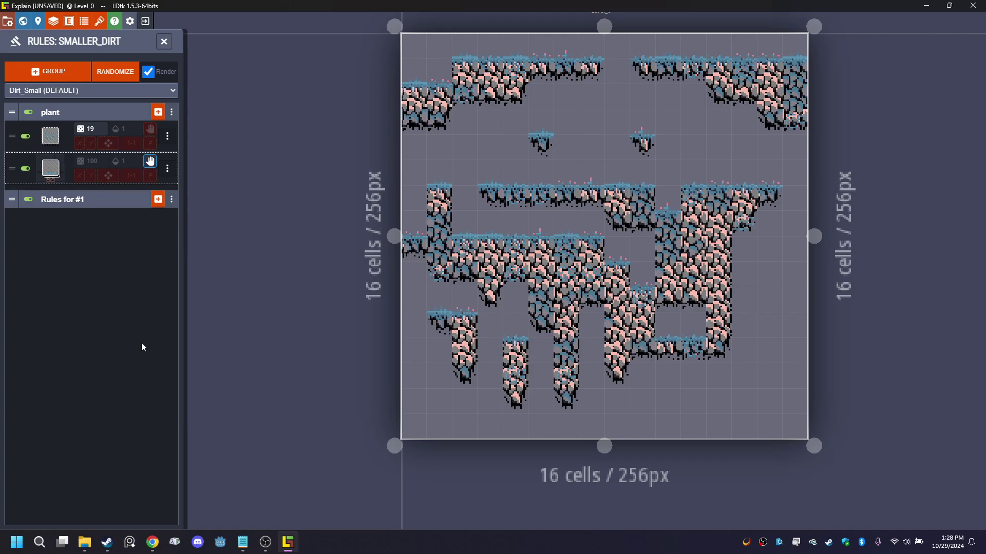
- Create an empty rule group named "water"
left_click(65, 71)
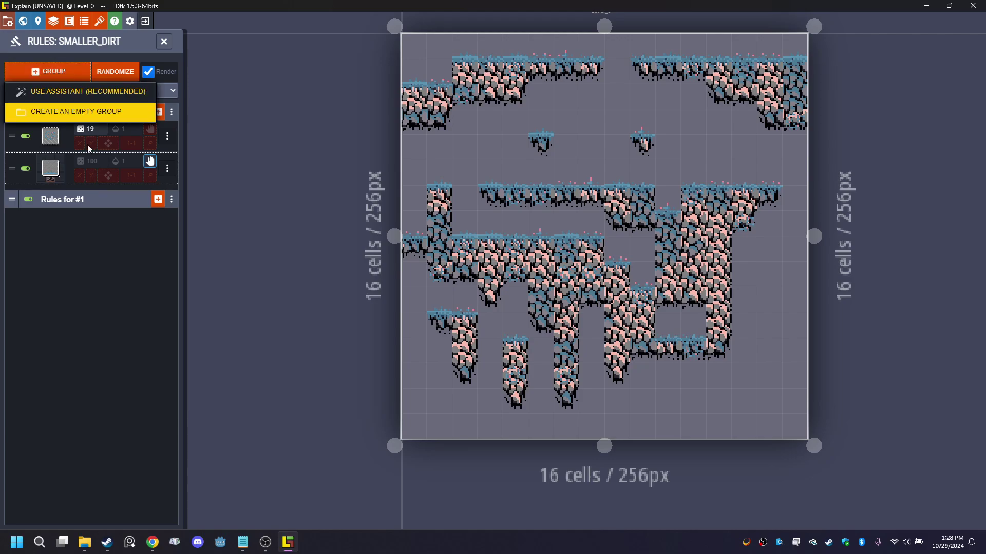
left_click(92, 113)
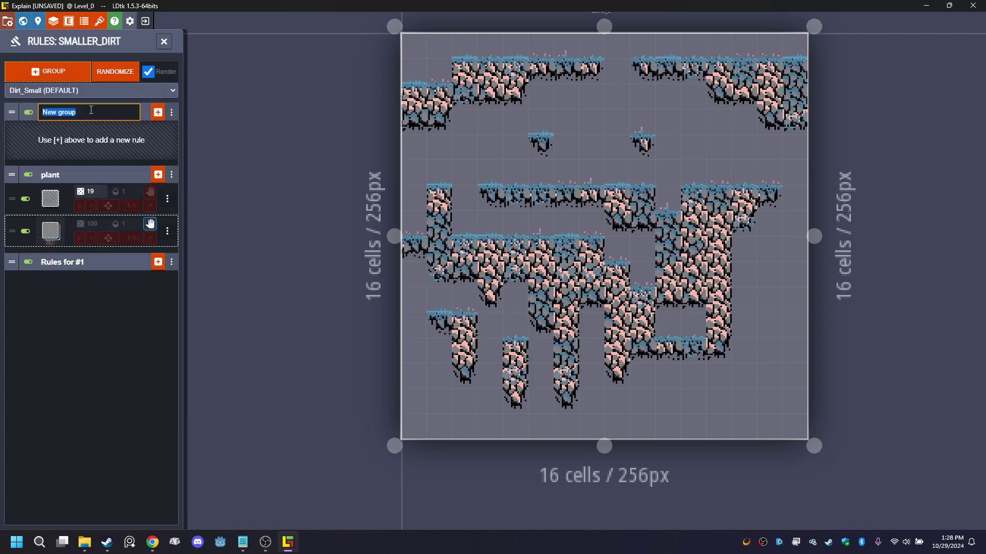
type("water")
key("Return")
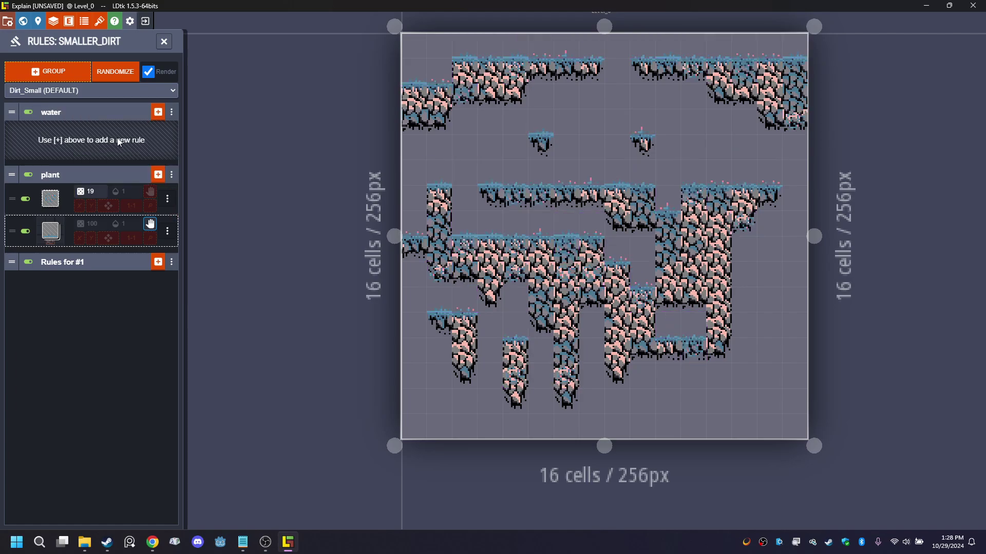
- Add a rule to the water group that matches water in the centre cell and places the plain speckled water tile
left_click(157, 112)
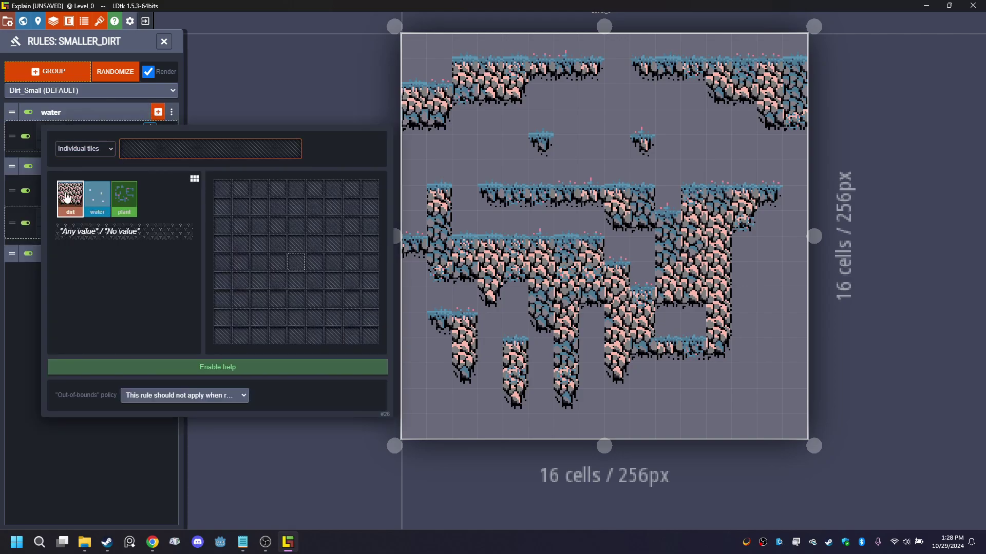
left_click(97, 199)
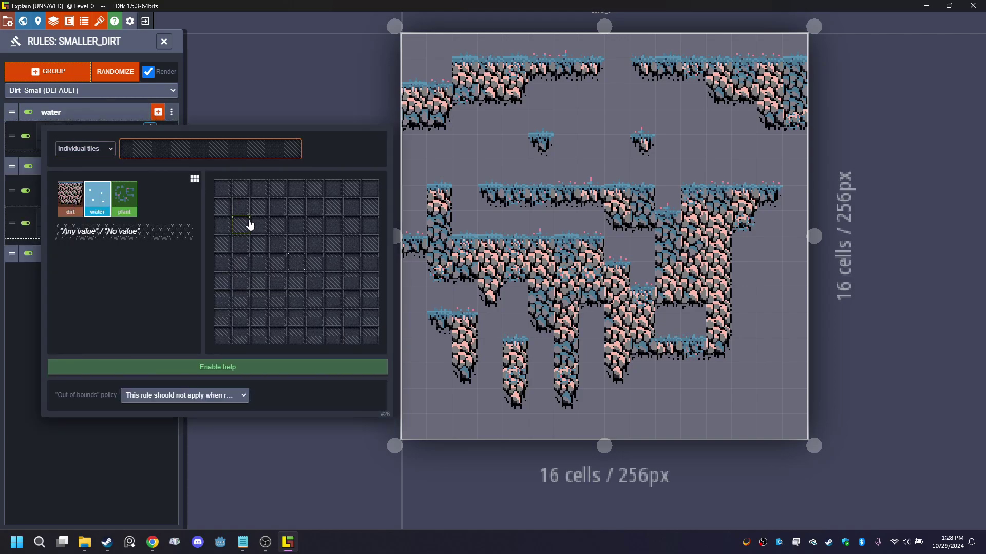
left_click(296, 263)
left_click(137, 150)
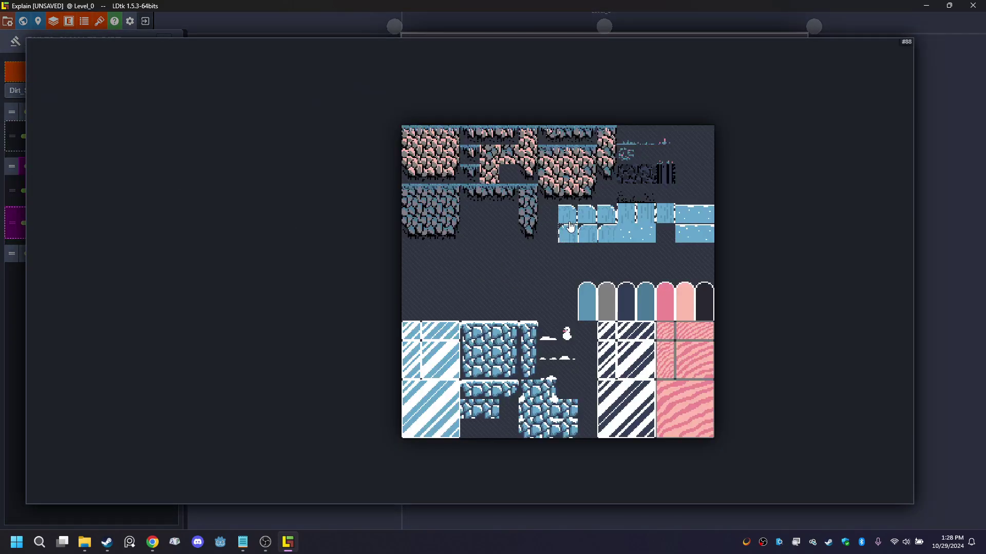
left_click(620, 239)
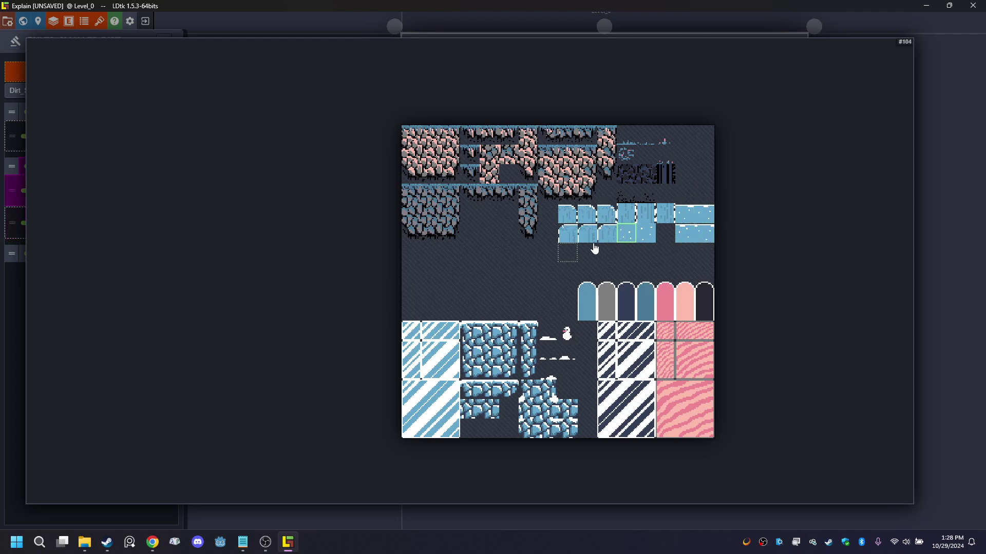
left_click(813, 310)
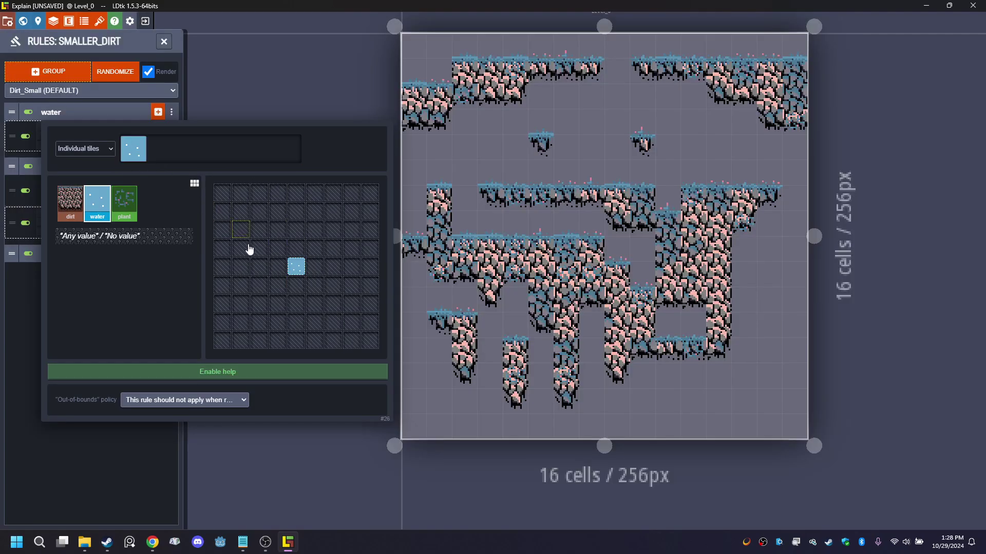
left_click(130, 471)
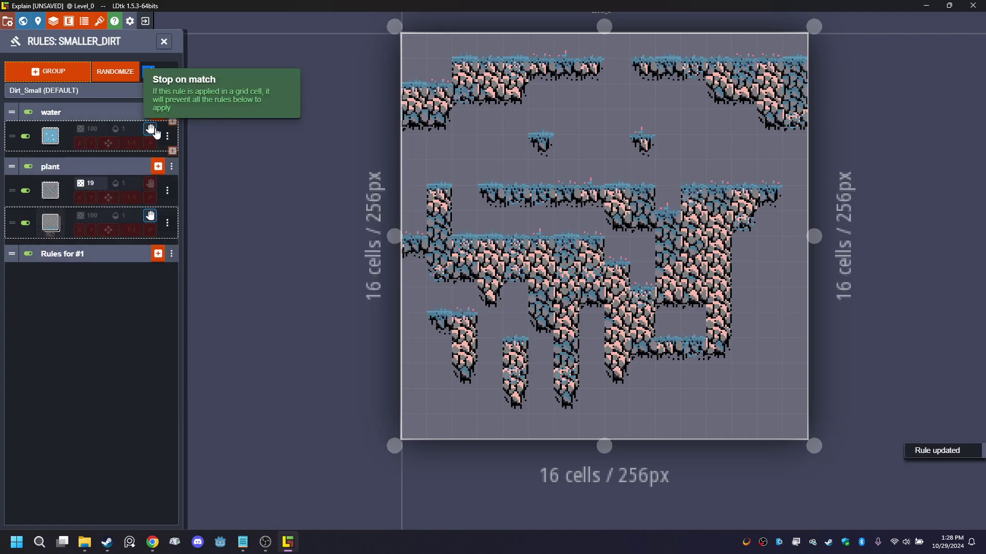
- Add a second water rule that matches water in the centre cell with no water in the cells directly left and above
left_click(159, 112)
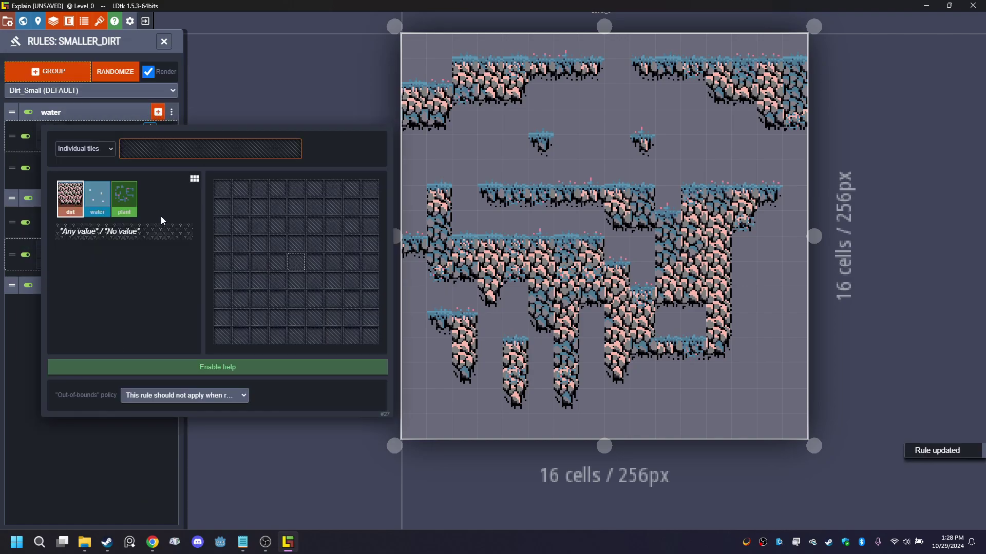
left_click(102, 198)
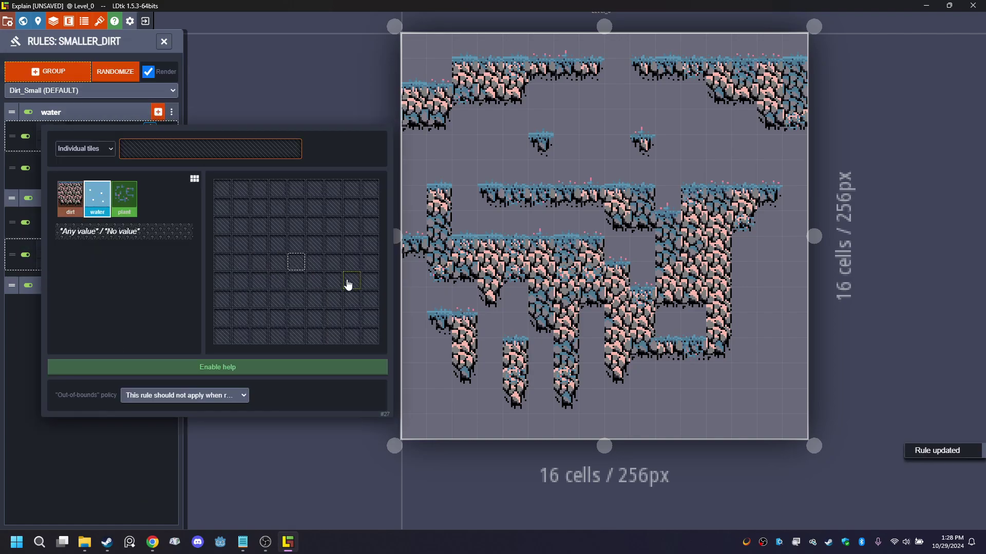
left_click(297, 266)
right_click(277, 265)
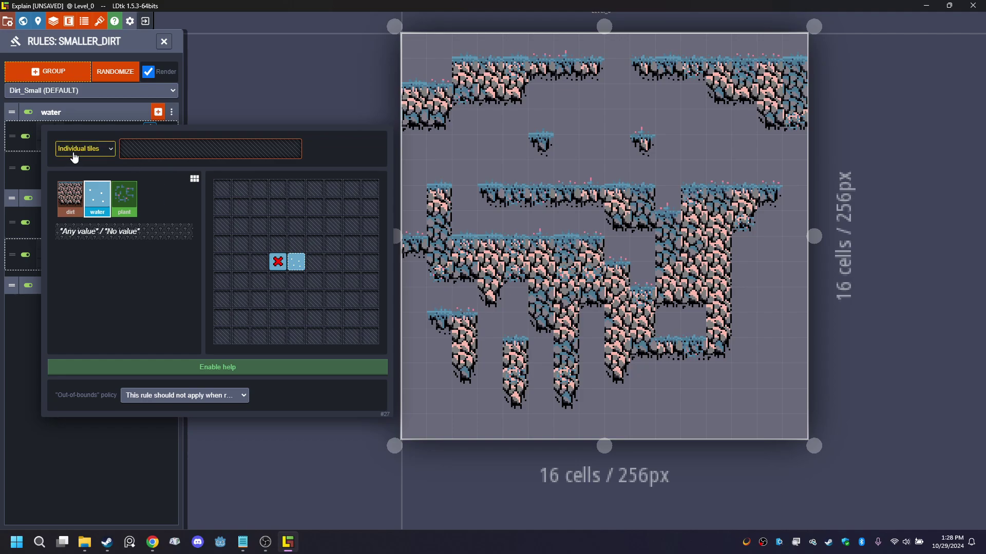
right_click(297, 243)
- Assign the waterfall corner tile with the white top and left edges to the new water rule
left_click(102, 155)
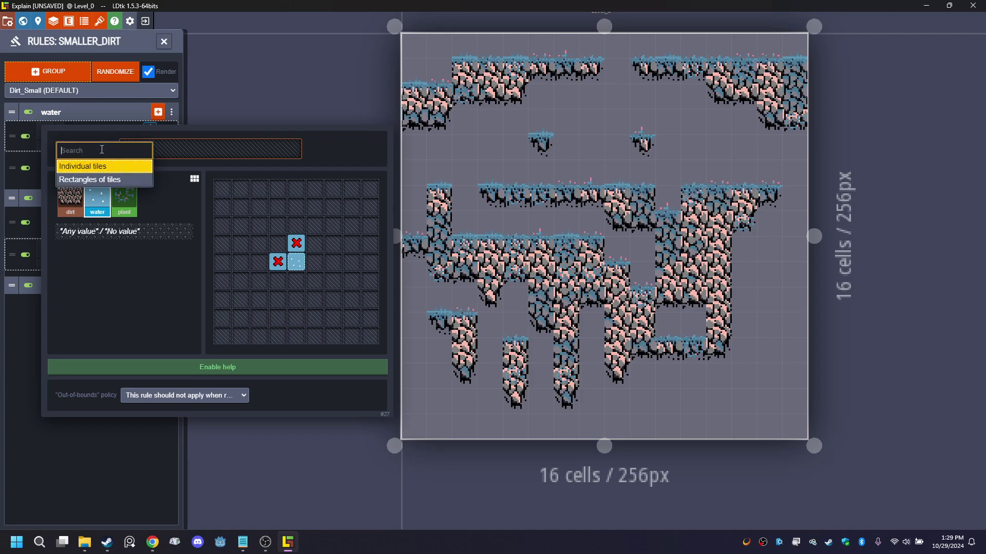
left_click(176, 152)
left_click(179, 150)
left_click(561, 221)
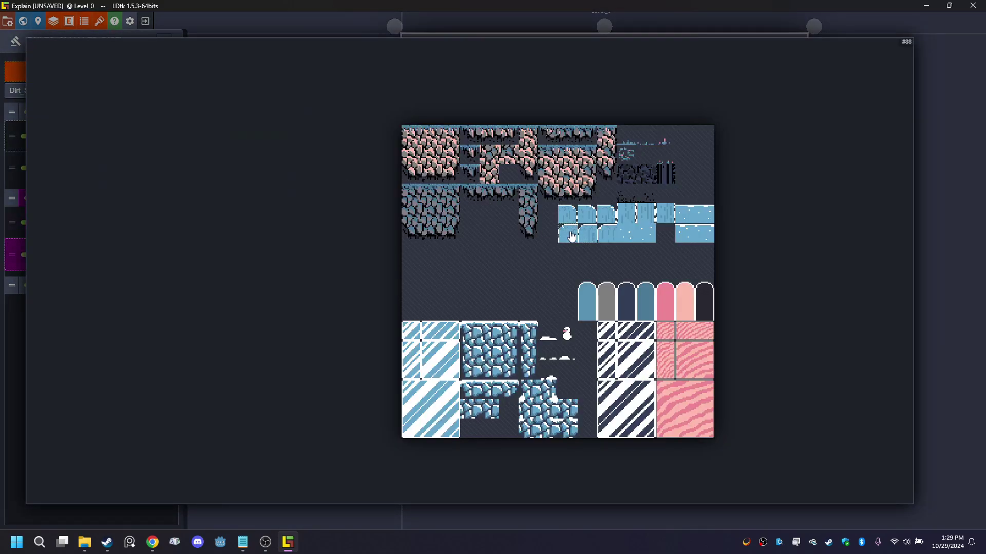
left_click(941, 375)
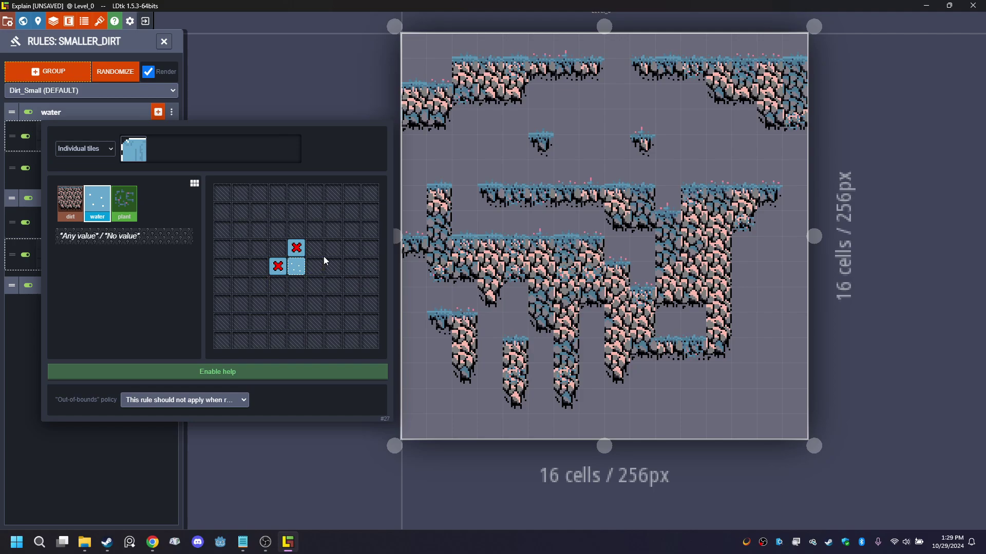
left_click(263, 106)
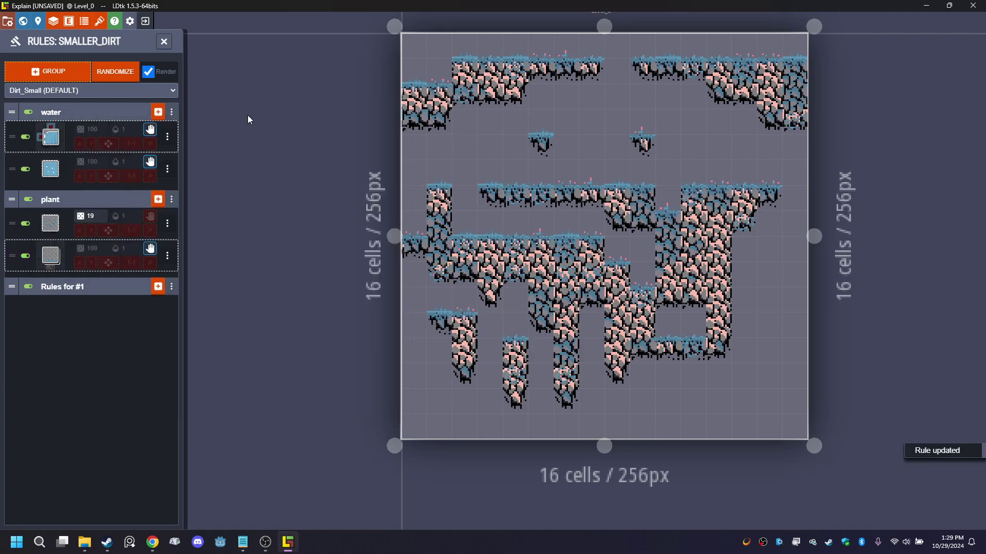
- Add a third water rule that matches water in the centre cell with no water in the cells directly above and right
left_click(158, 111)
left_click(98, 203)
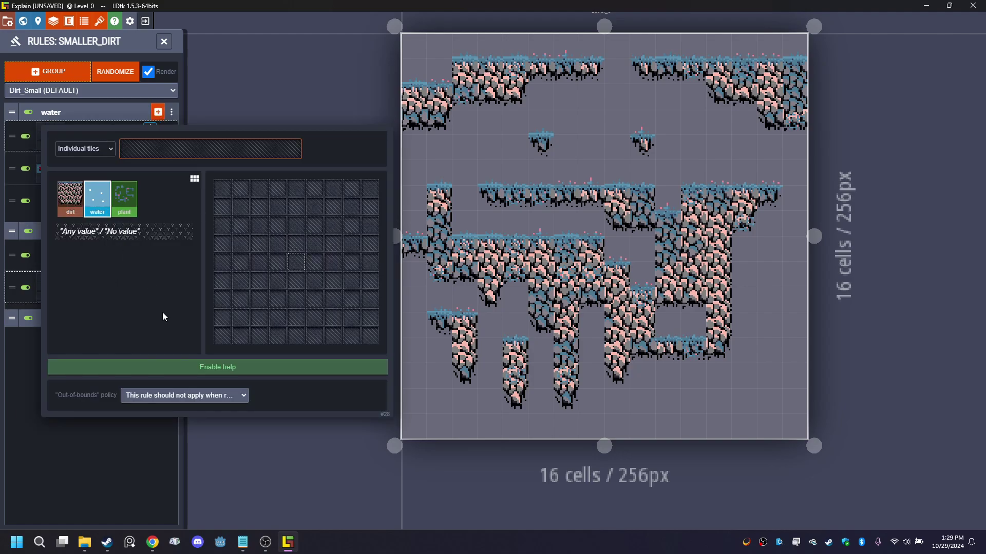
left_click(294, 264)
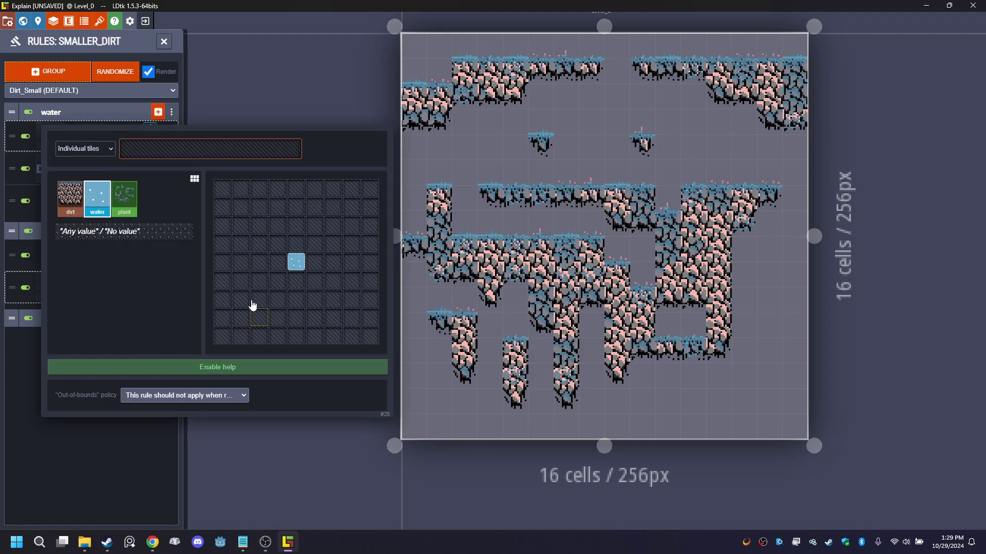
left_click(135, 149)
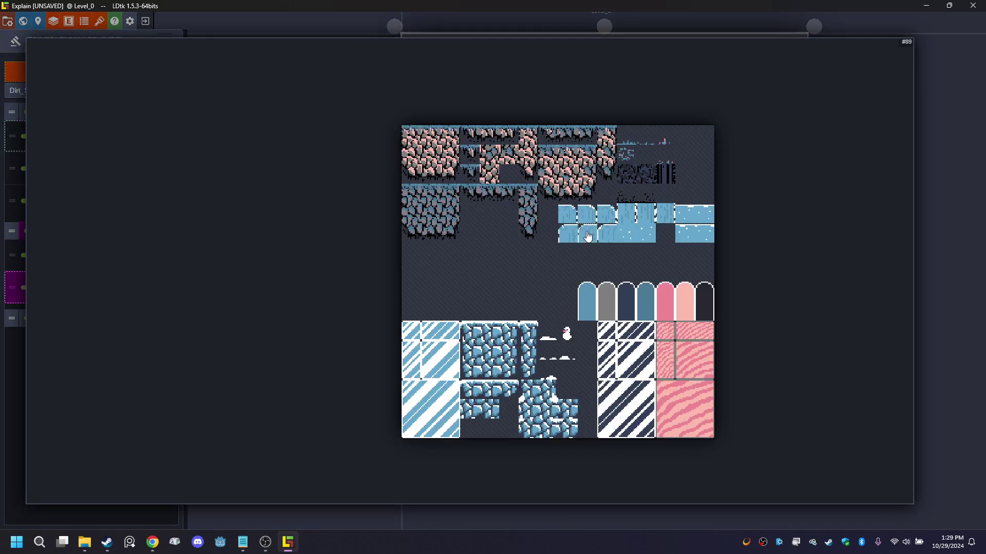
left_click(938, 104)
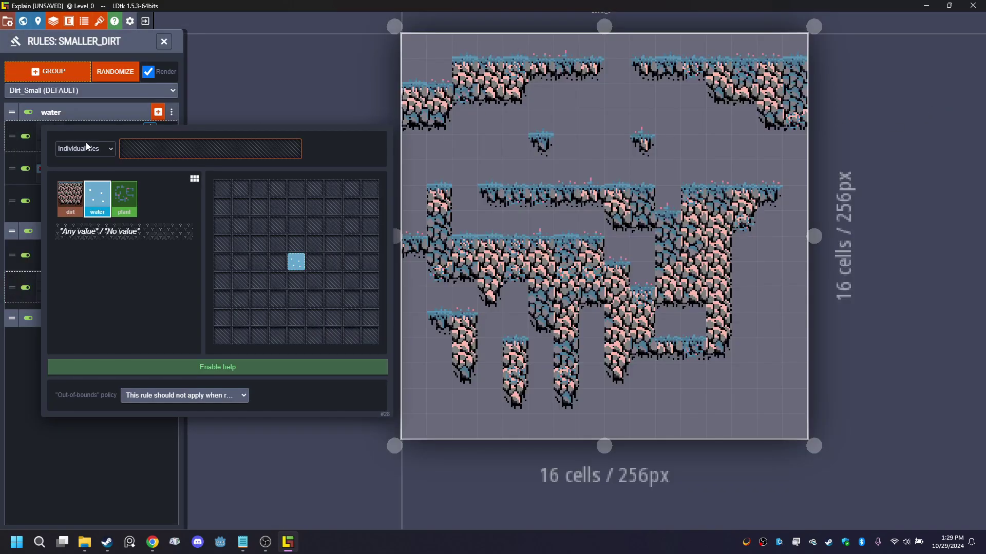
right_click(297, 244)
right_click(314, 262)
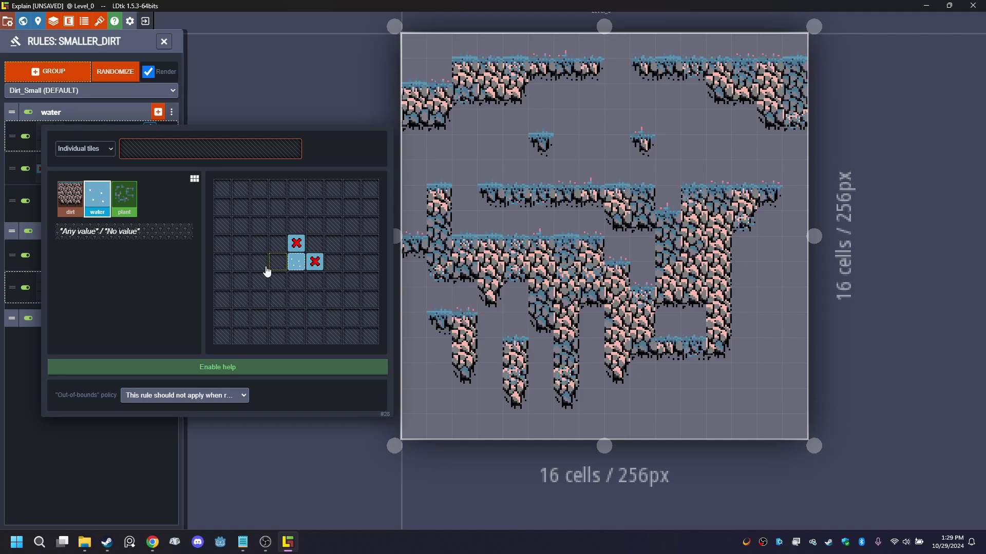
- Assign the first tile of the tileset's upper water row to the rule for top-right water corners
left_click(164, 145)
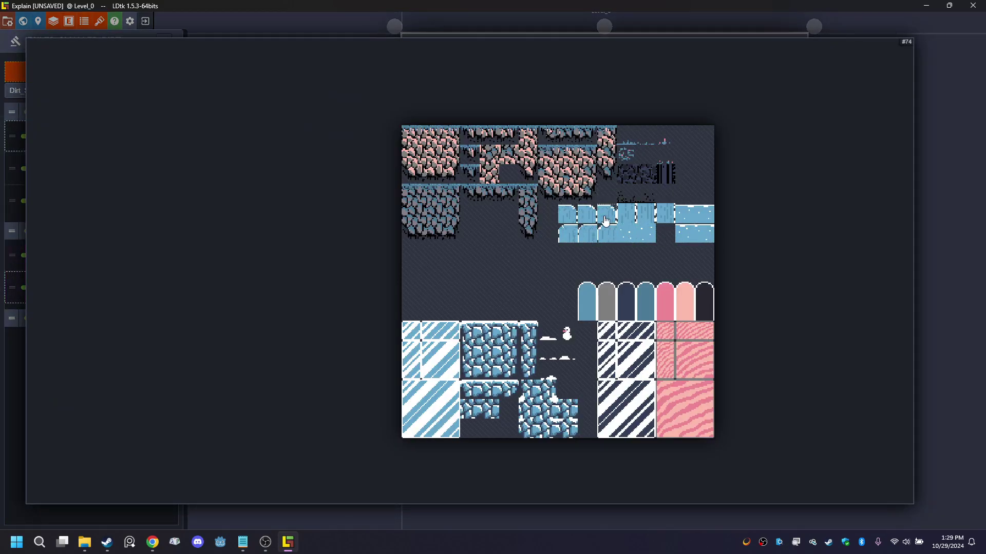
left_click(567, 214)
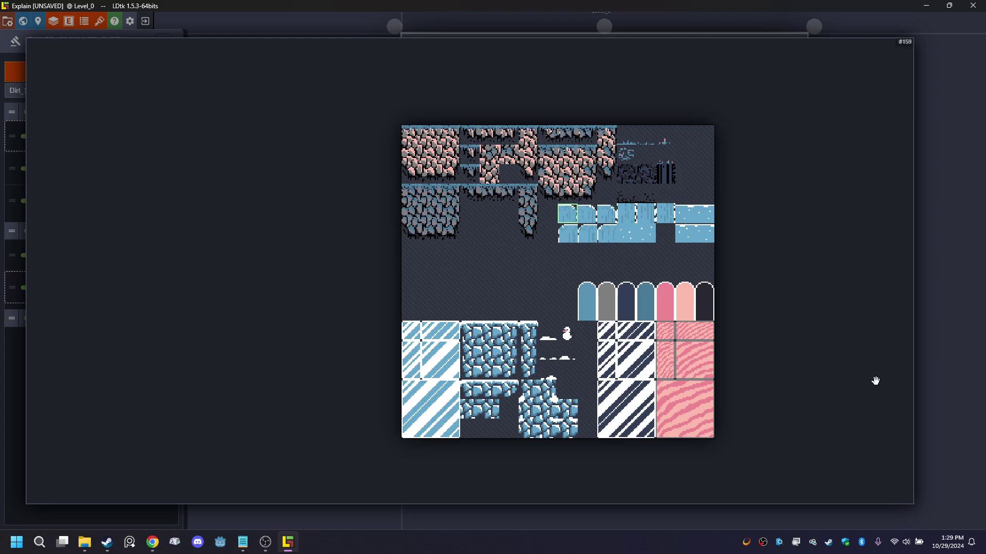
left_click(923, 322)
left_click(123, 458)
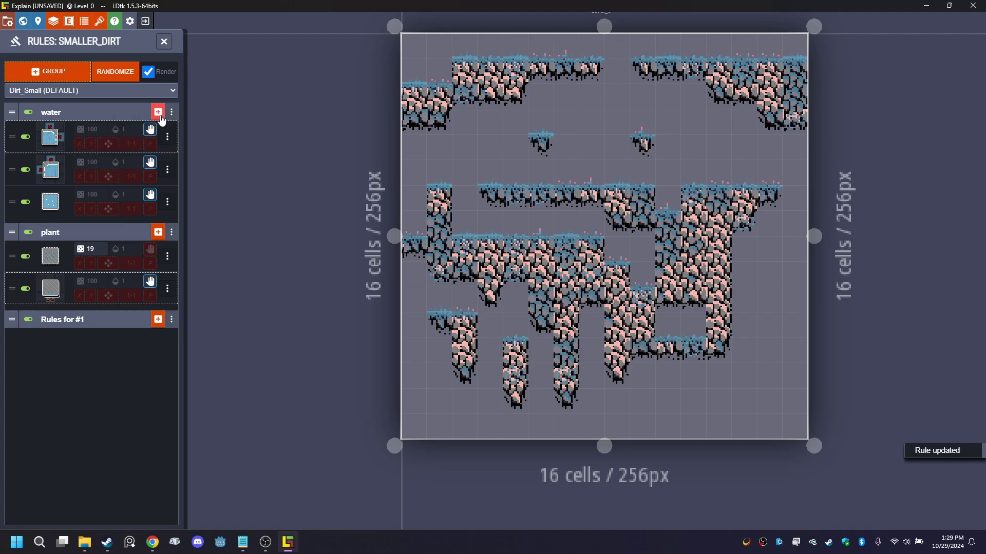
- Add a fourth water rule that matches water in the centre cell with no water on either its left or right side
left_click(50, 136)
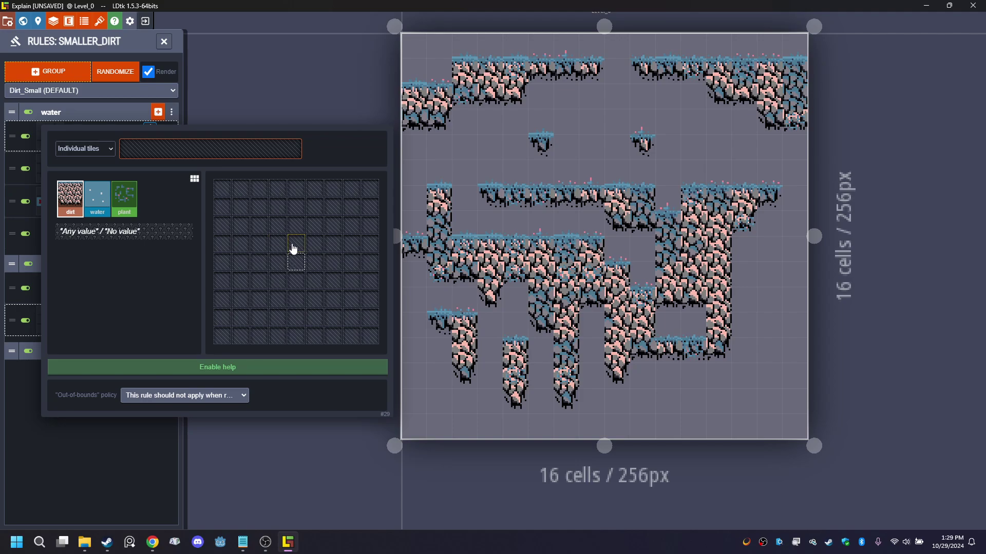
left_click(296, 267)
left_click(97, 198)
left_click(298, 264)
right_click(277, 263)
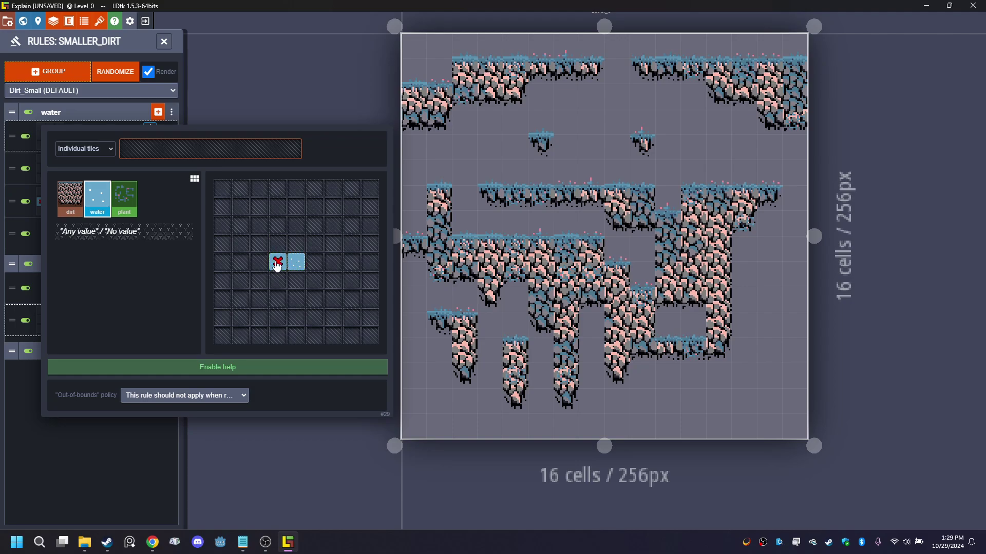
right_click(319, 267)
- Assign the vertical waterfall tile with white edges on both sides to the single-column water rule
left_click(218, 150)
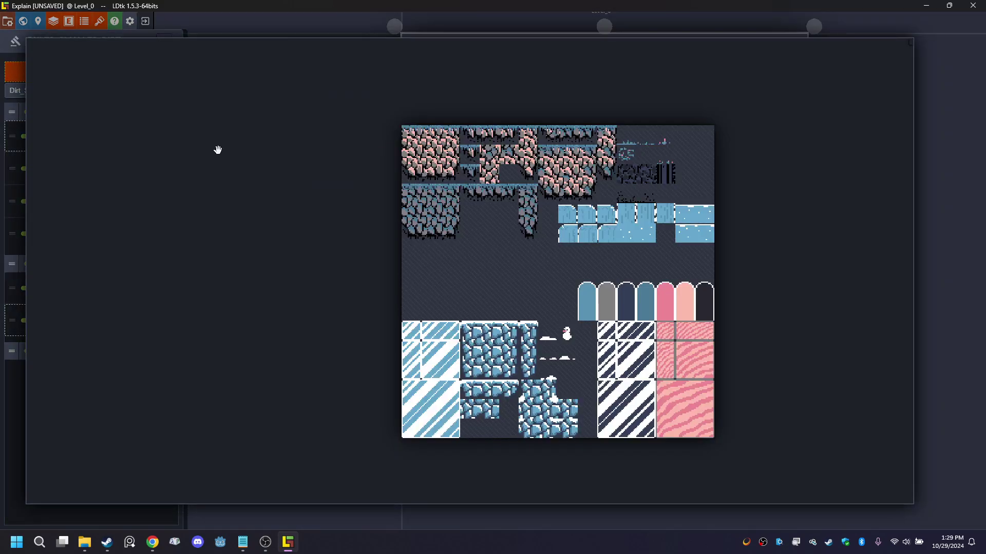
left_click(627, 216)
left_click(952, 352)
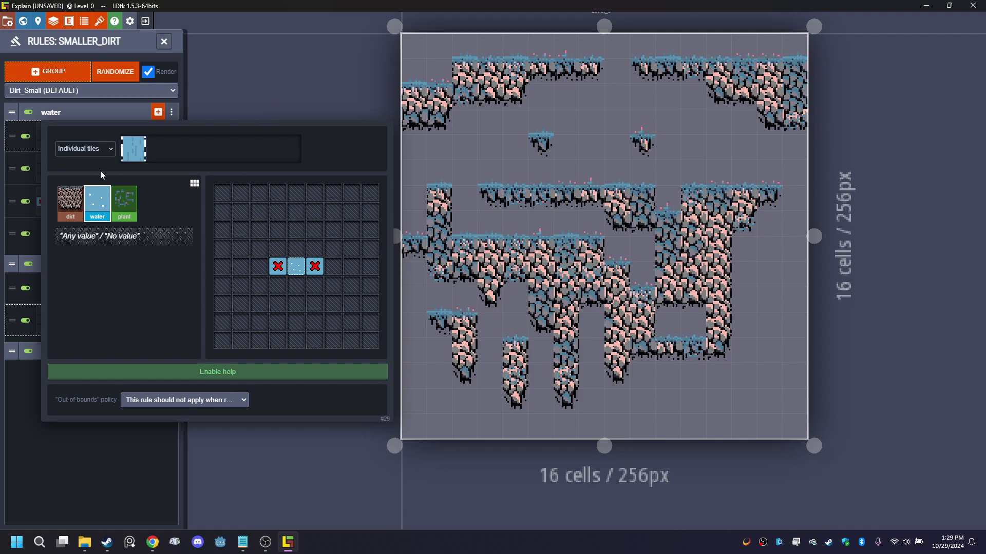
left_click(330, 109)
- Add a fifth water rule that matches water with no water directly above and places the speckled tile with the white surface edge
left_click(158, 112)
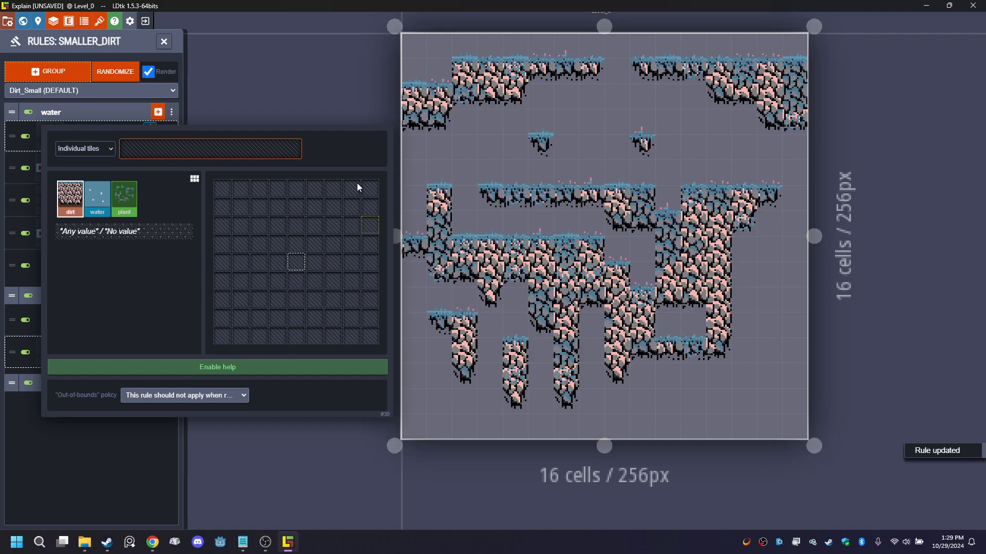
left_click(295, 262)
left_click(97, 198)
left_click(295, 261)
right_click(296, 243)
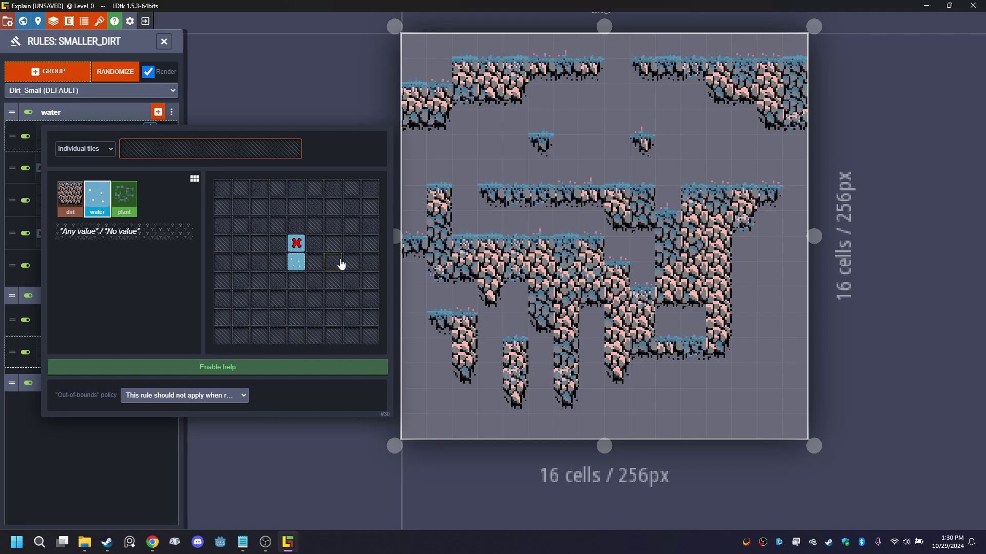
left_click(148, 152)
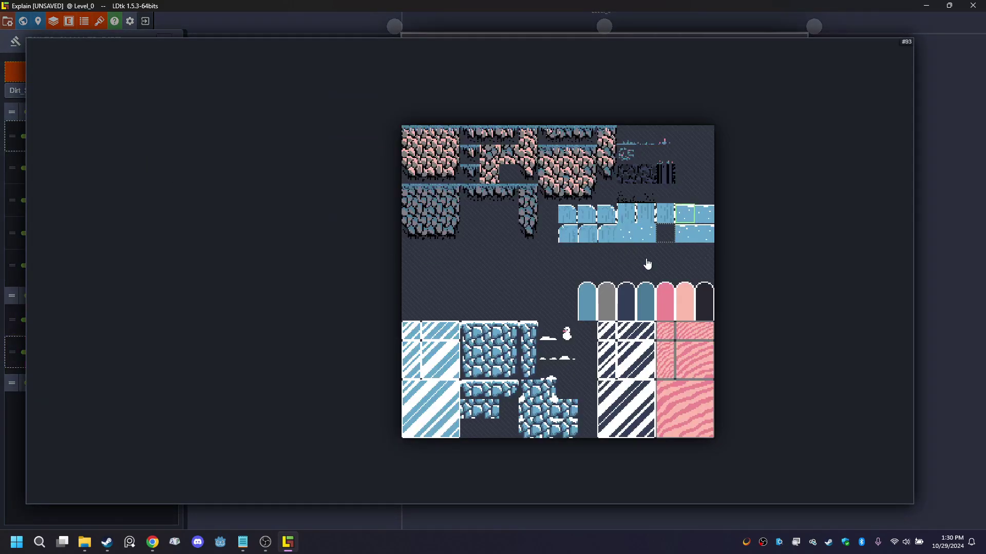
left_click(953, 256)
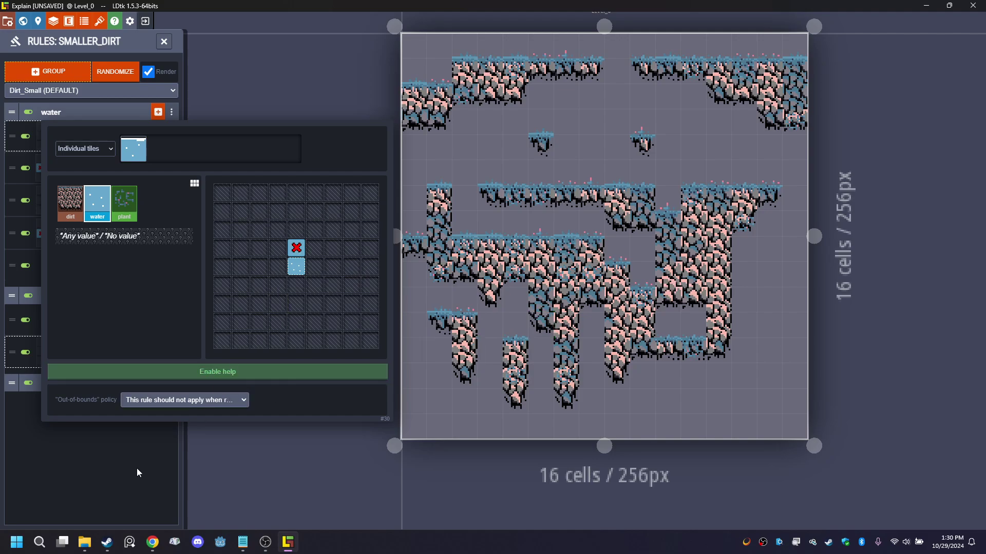
left_click(267, 474)
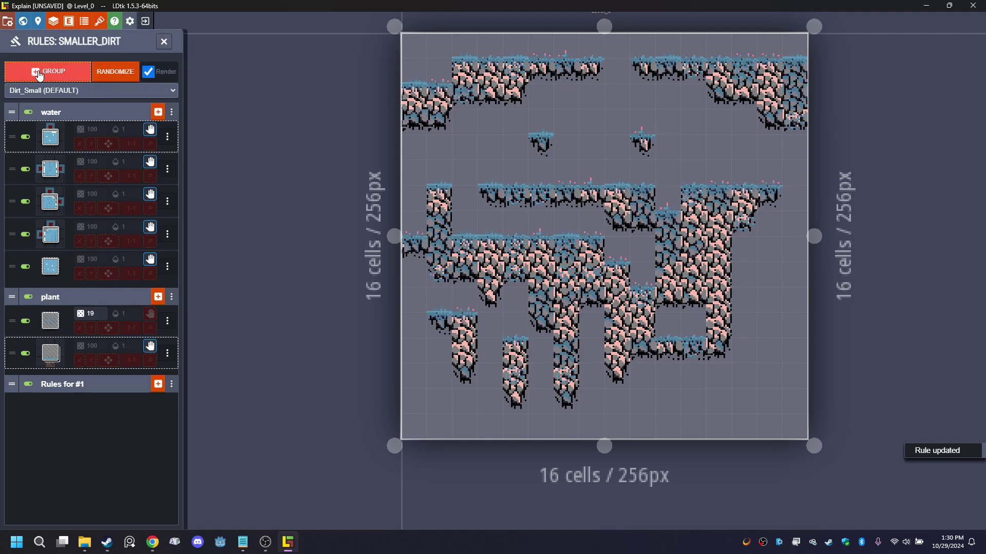
- Leave the rules editor and paint water along the middle-left ledge, across the right-hand plateau and down into the gap beside it
left_click(163, 43)
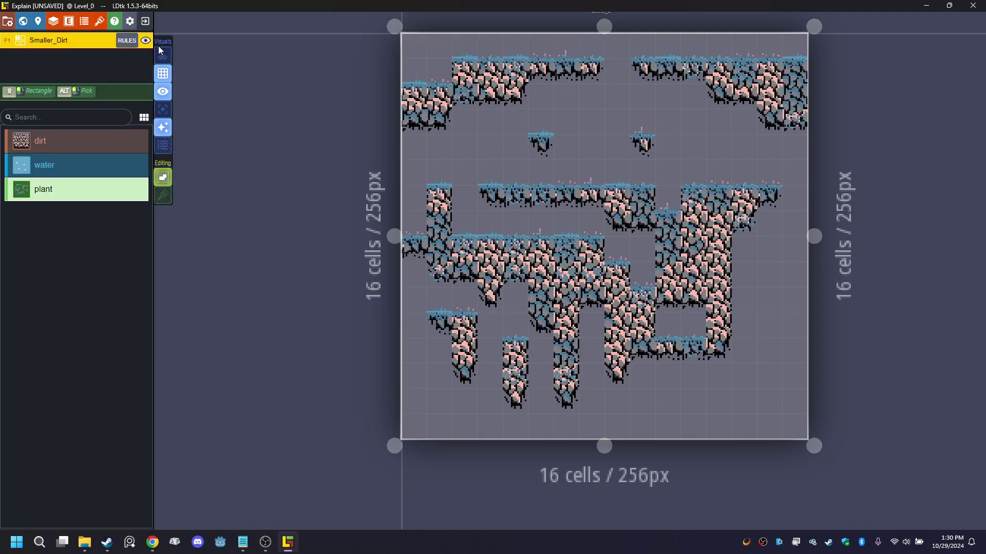
left_click(45, 168)
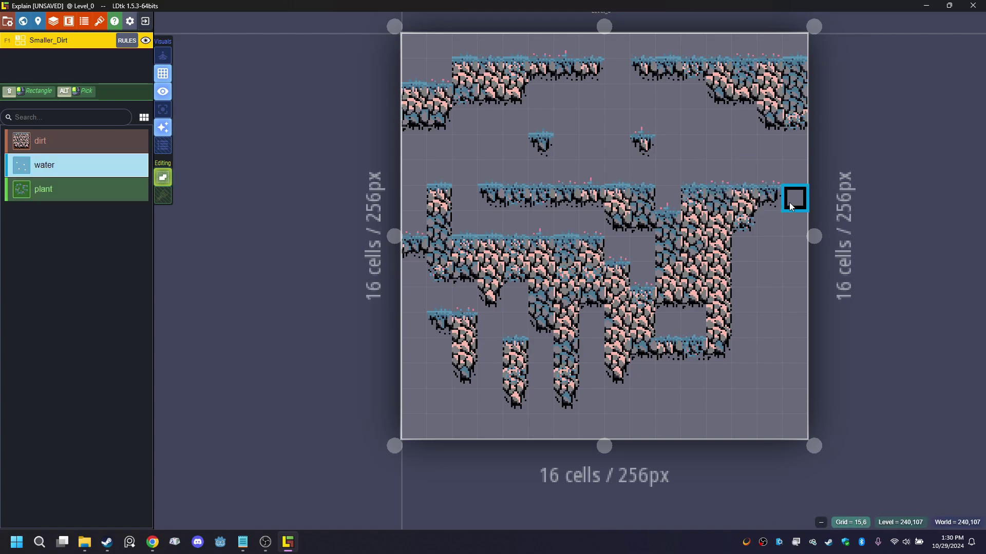
left_click_drag(456, 224, 583, 222)
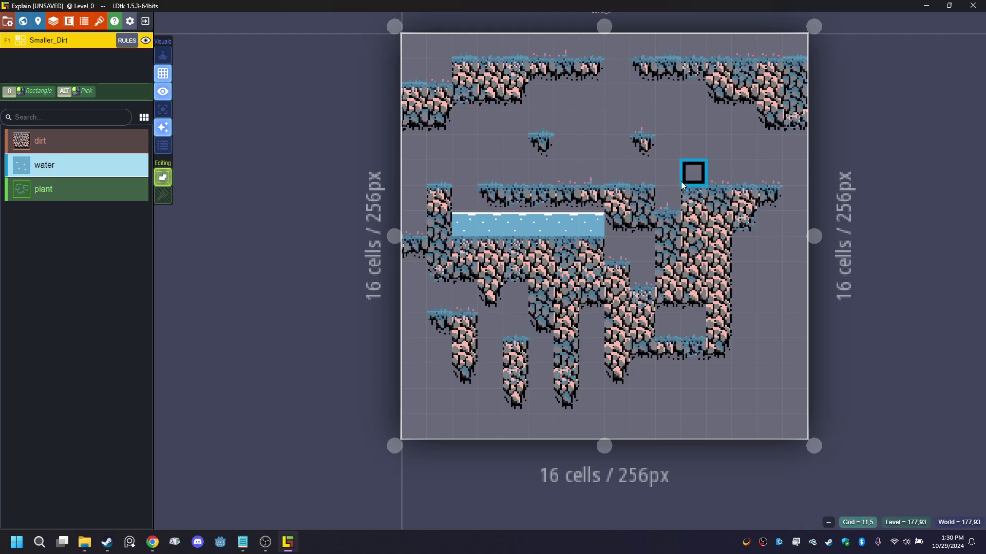
left_click_drag(682, 182, 767, 181)
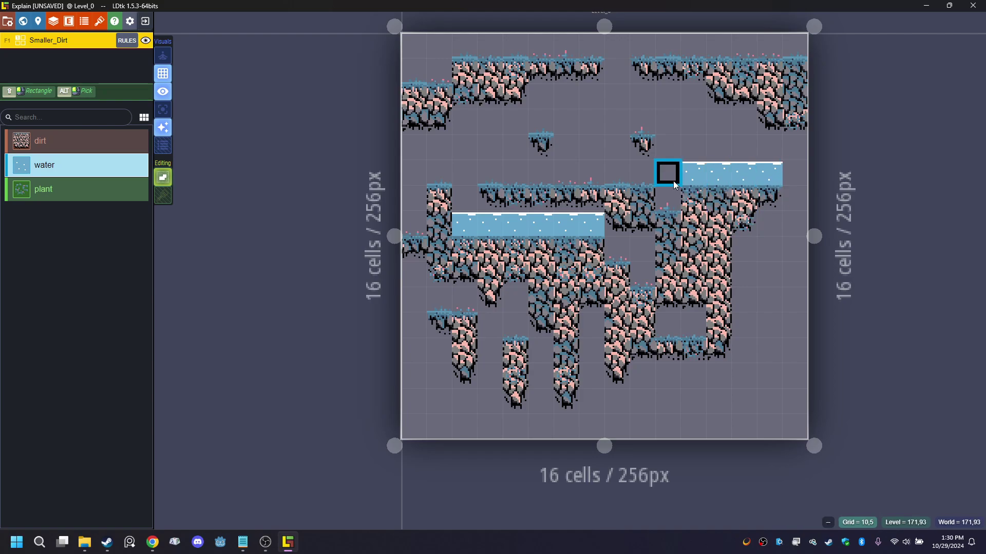
left_click(666, 205)
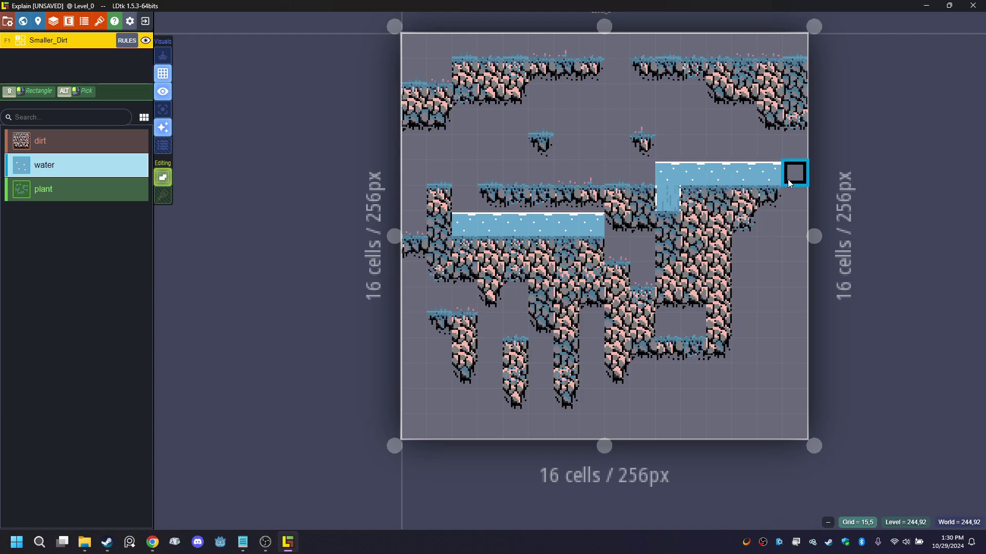
- Undo the water painted in the gap and try a water column down the right edge of the level
key("ctrl+z")
mouse_move(779, 180)
left_mouse_down()
mouse_move(795, 198)
mouse_move(796, 298)
left_mouse_up()
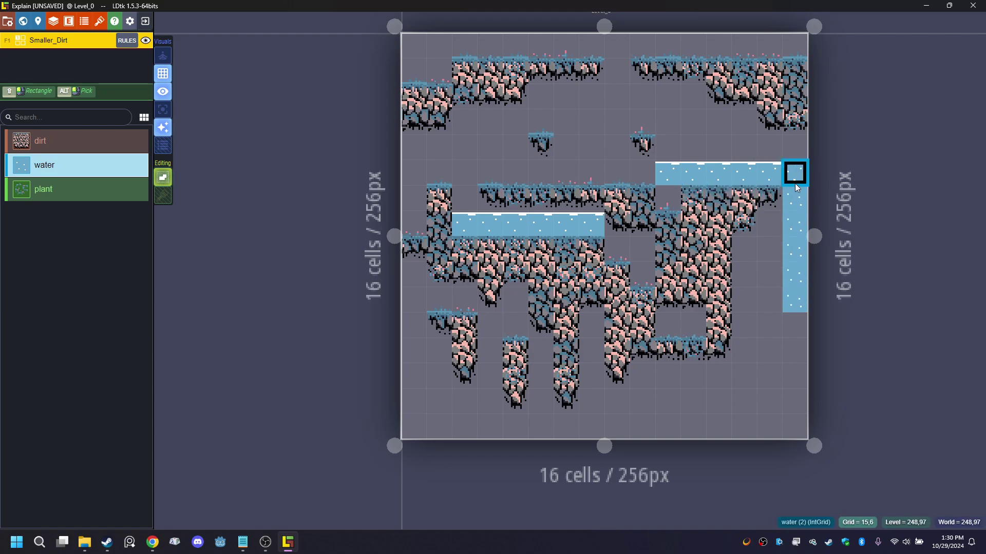
right_click_drag(795, 172, 795, 303)
- Erase the dirt beneath the right-hand water strip and paint a water column falling from the strip's middle
mouse_move(757, 204)
right_mouse_down()
mouse_move(718, 222)
mouse_move(698, 277)
mouse_move(701, 244)
mouse_move(718, 358)
mouse_move(671, 248)
mouse_move(665, 323)
right_mouse_up()
left_click_drag(717, 199, 712, 289)
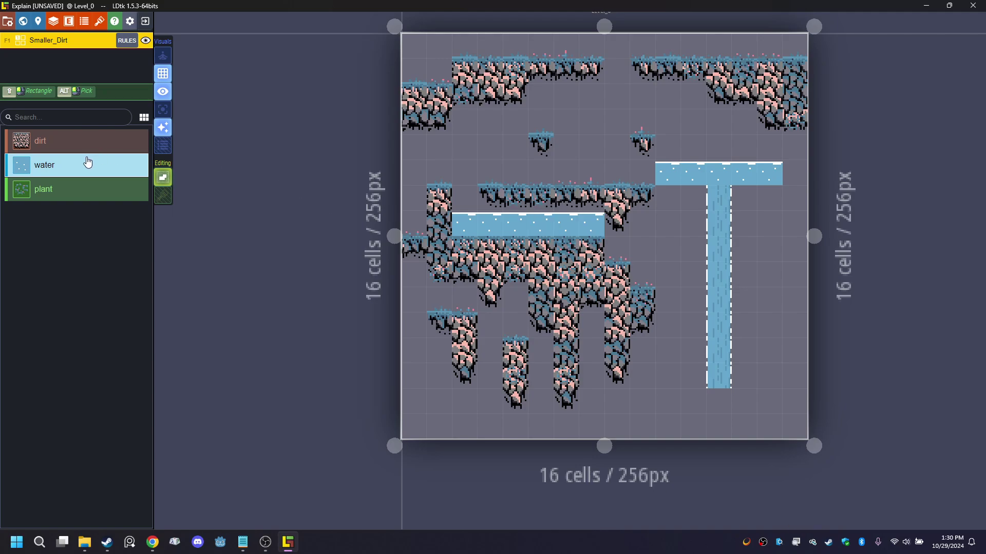
right_click_drag(642, 198, 650, 155)
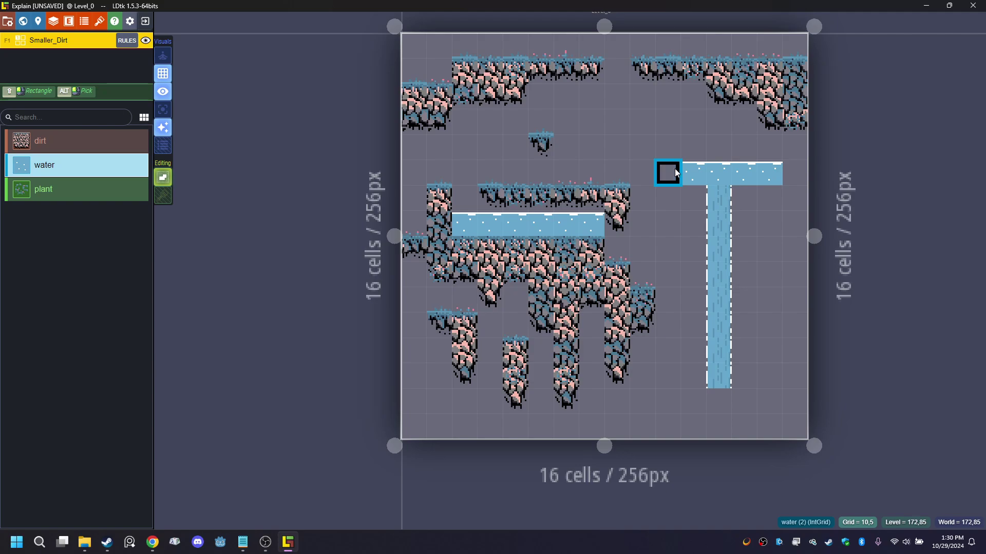
left_click(676, 177)
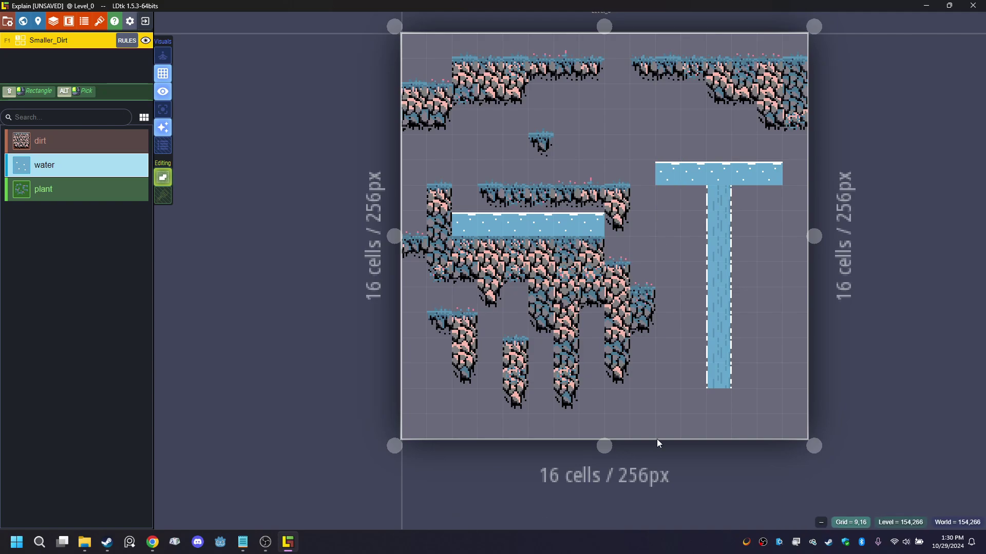
- In the layer's rules, move the water surface rule below the corner rules, just above the plain water rule
left_click(117, 41)
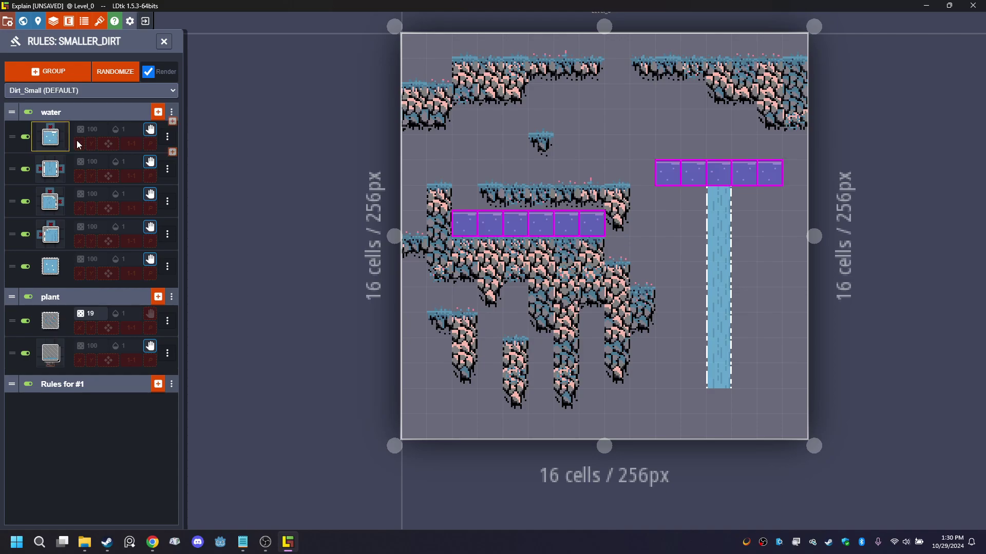
left_click_drag(12, 136, 19, 254)
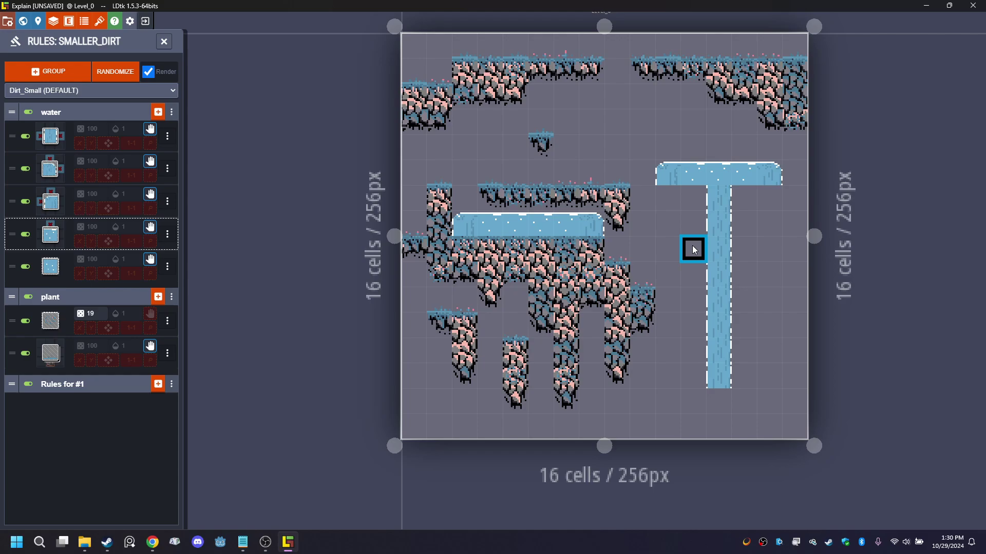
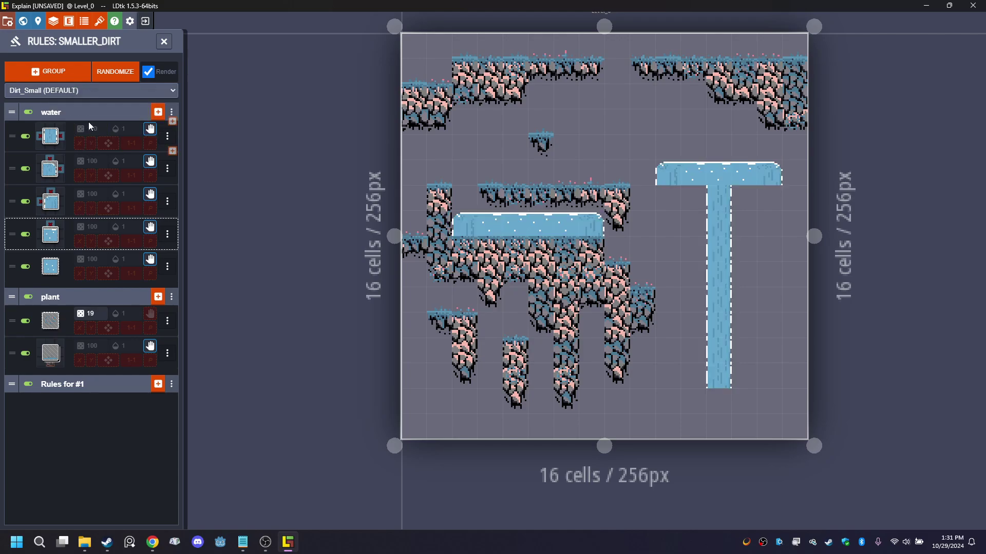
- Add a water rule that matches water with dirt directly to its left and places the speckled tile with the white surface edge
left_click(158, 111)
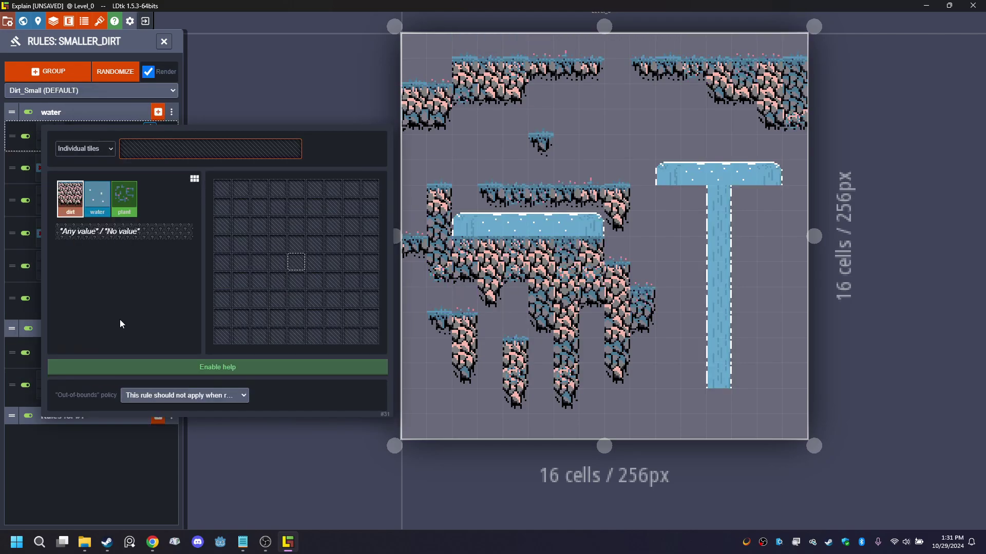
left_click(278, 263)
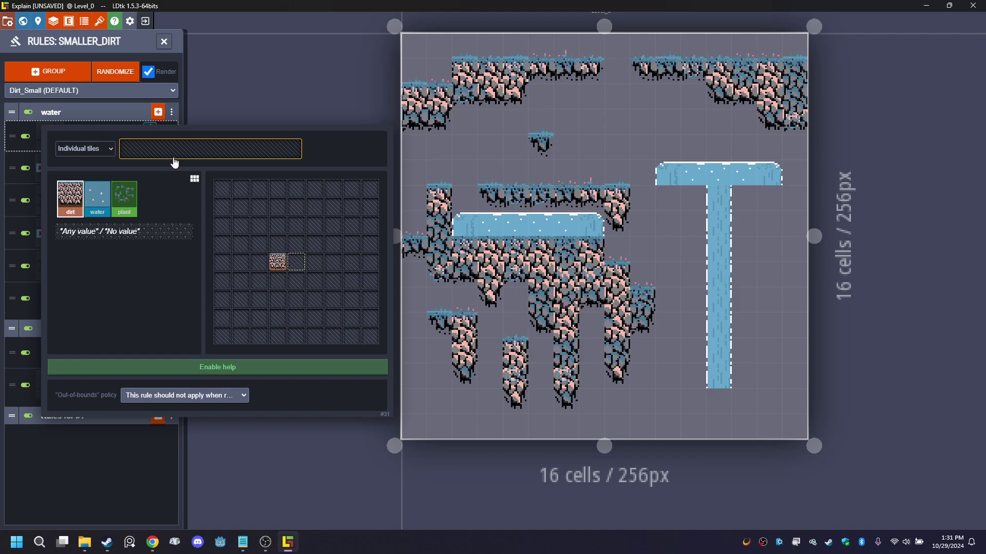
left_click(159, 154)
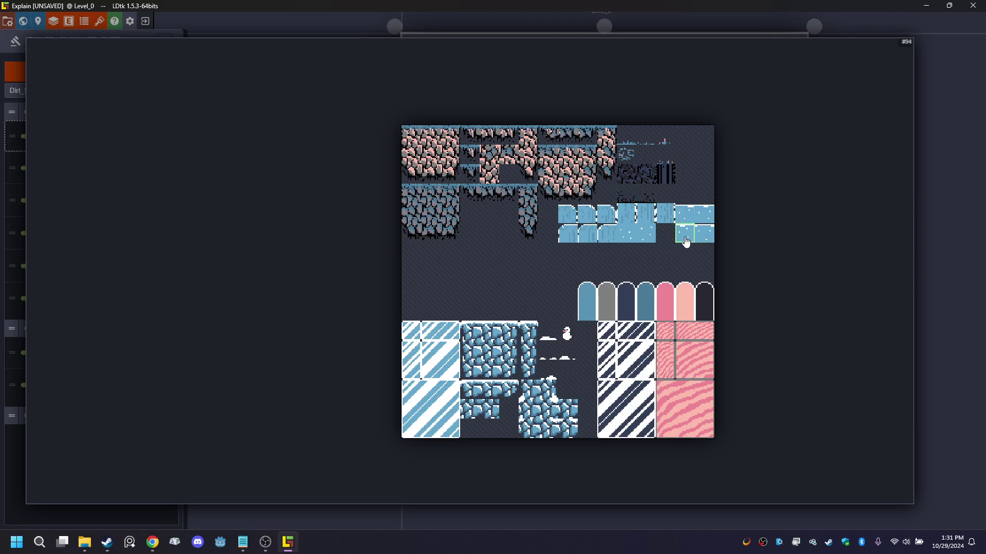
left_click(909, 220)
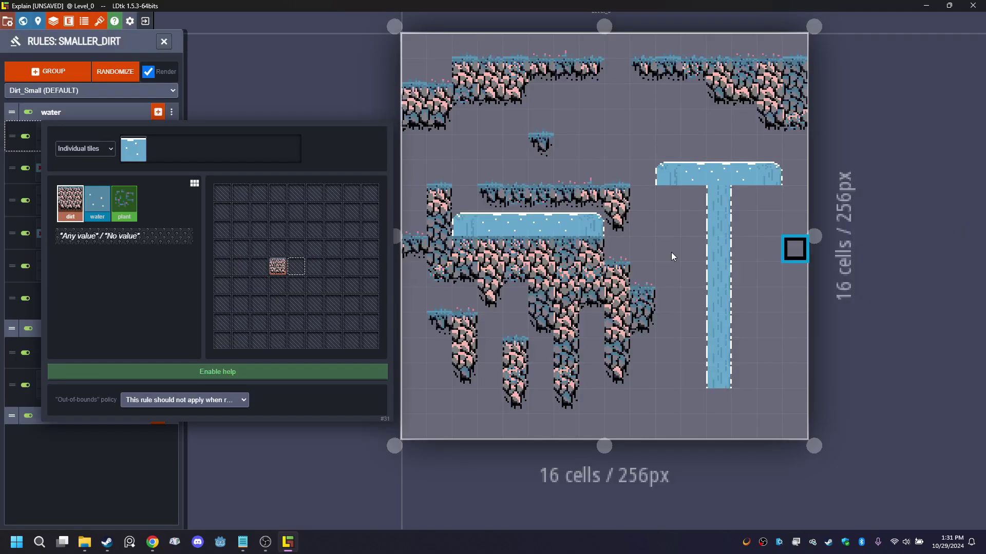
left_click(297, 267)
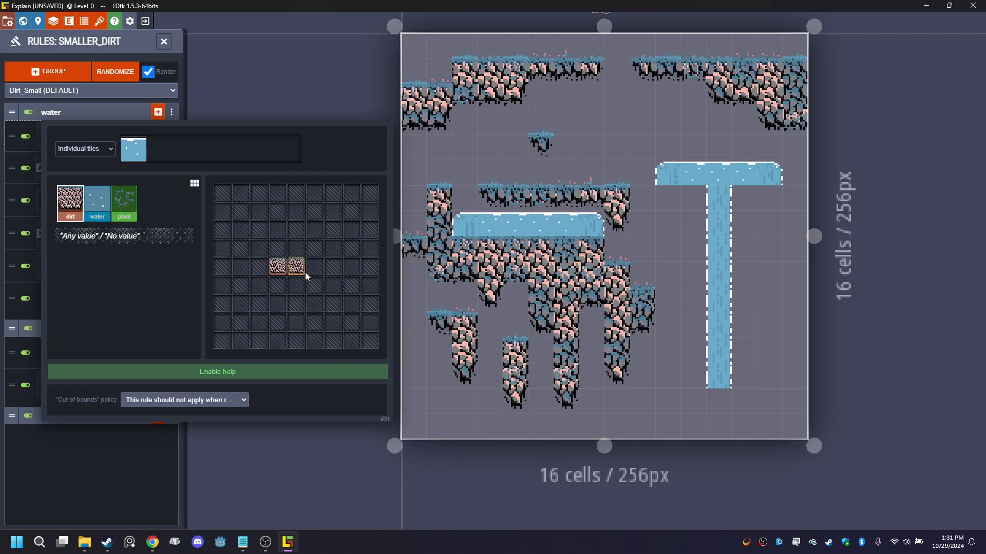
left_click(298, 268)
left_click(97, 203)
left_click(298, 267)
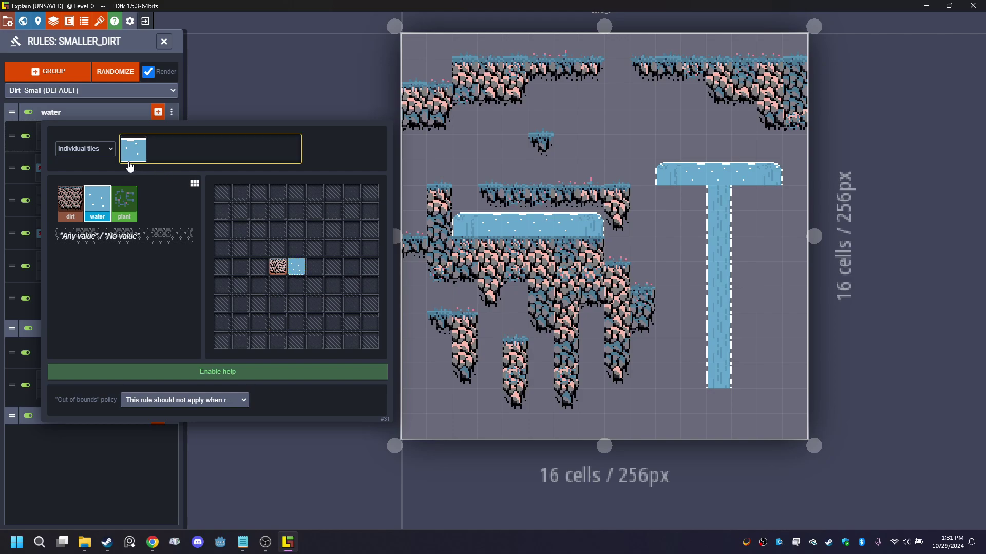
left_click(306, 79)
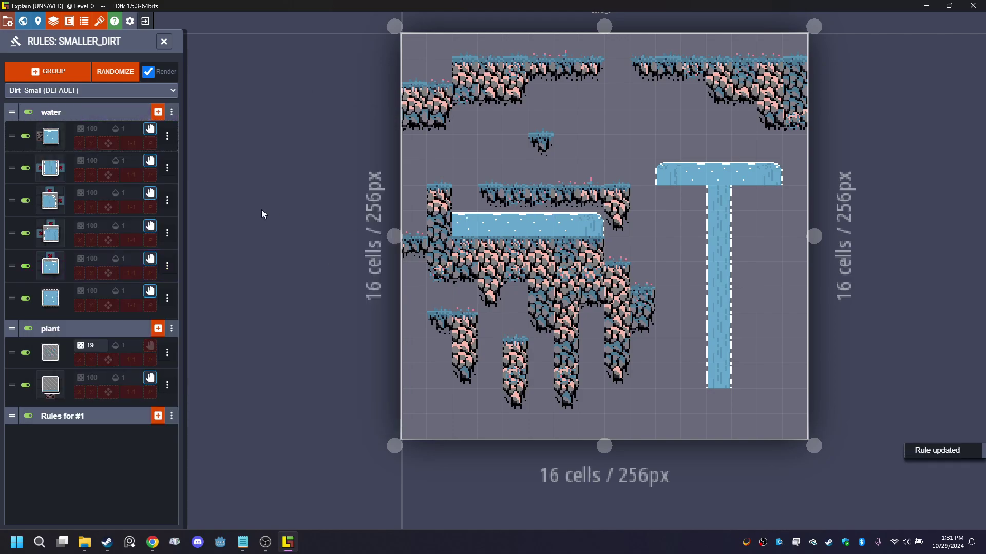
- Add a water rule that matches water with dirt directly to its right and places the speckled white-surface tile
left_click(159, 112)
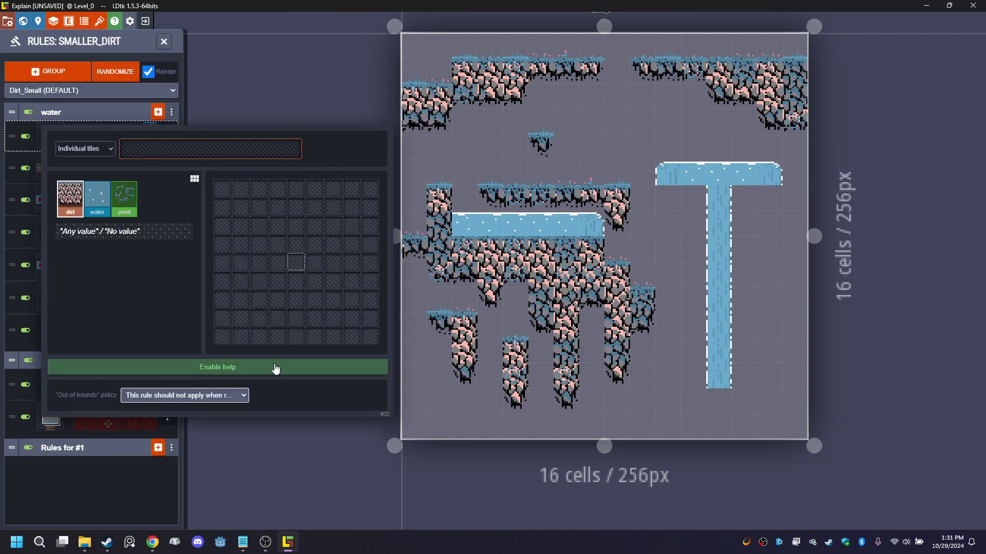
left_click(299, 262)
left_click(316, 264)
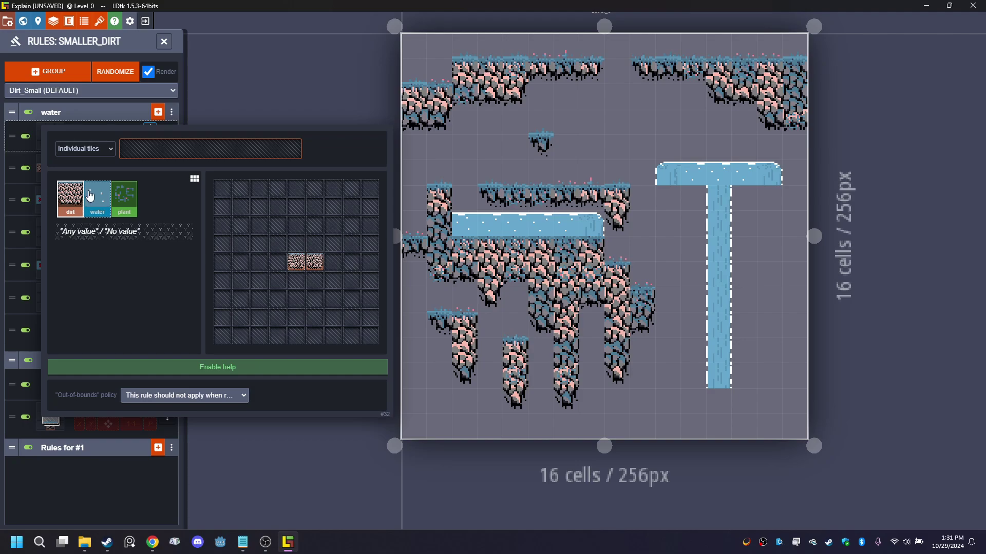
left_click(90, 196)
left_click(298, 271)
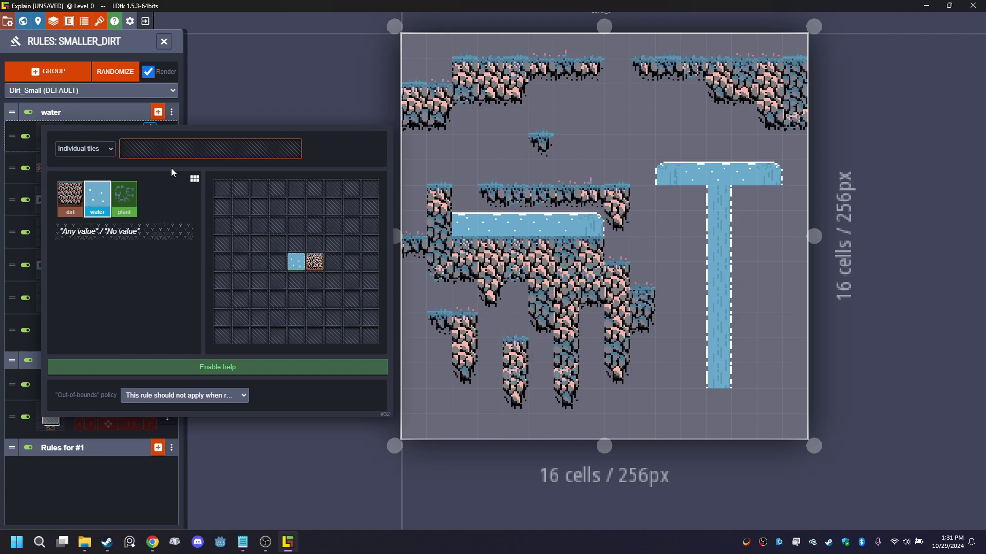
left_click(122, 150)
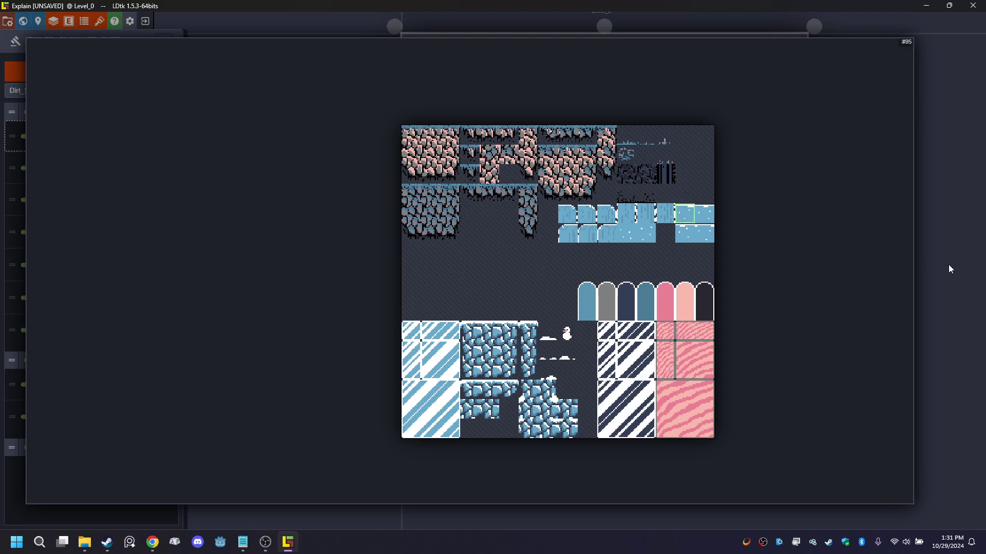
left_click(948, 264)
left_click(223, 453)
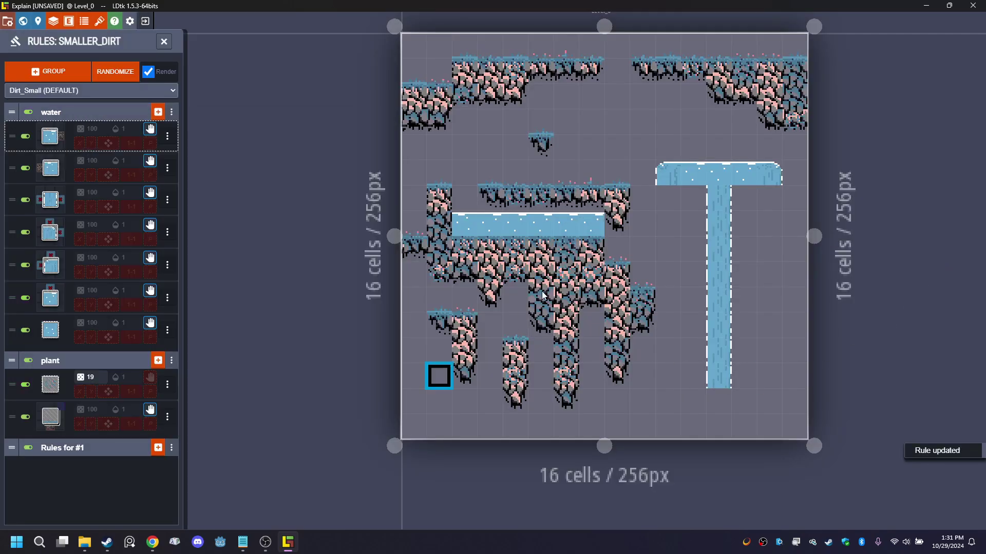
- Paint a water column from the middle-left strip's right end down to the level's bottom, and erase the dirt on both sides of it
right_click(617, 223)
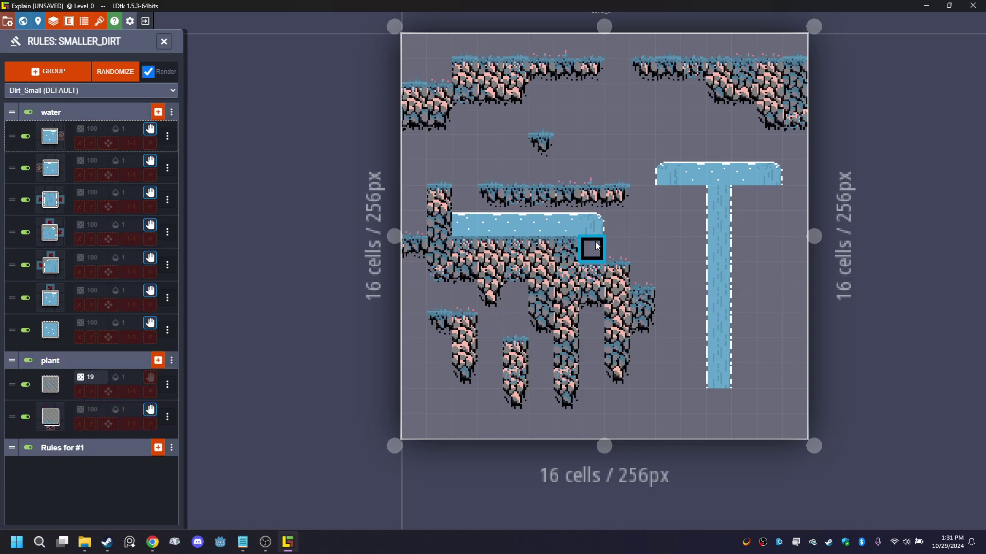
mouse_move(591, 249)
left_mouse_down()
mouse_move(592, 422)
mouse_move(596, 292)
left_mouse_up()
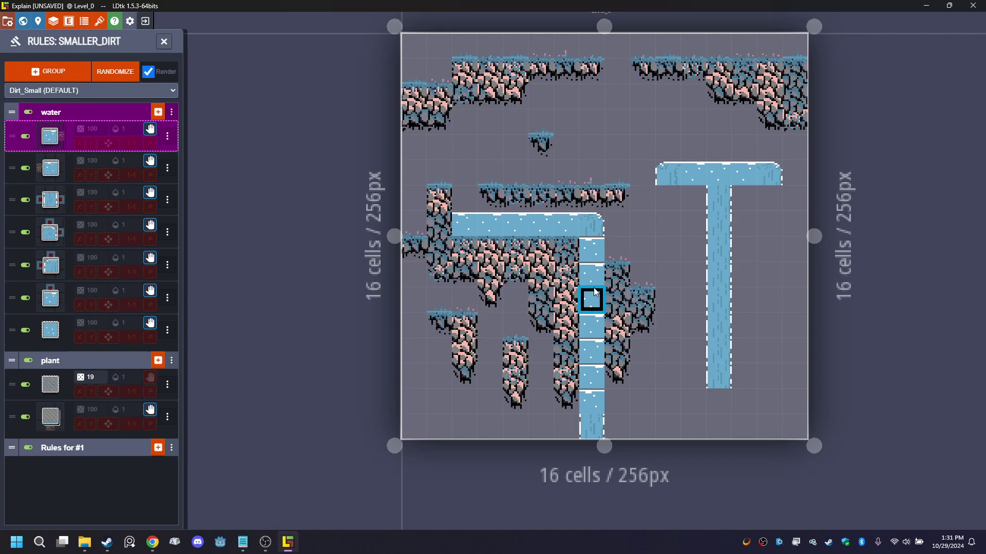
right_click_drag(618, 273, 618, 323)
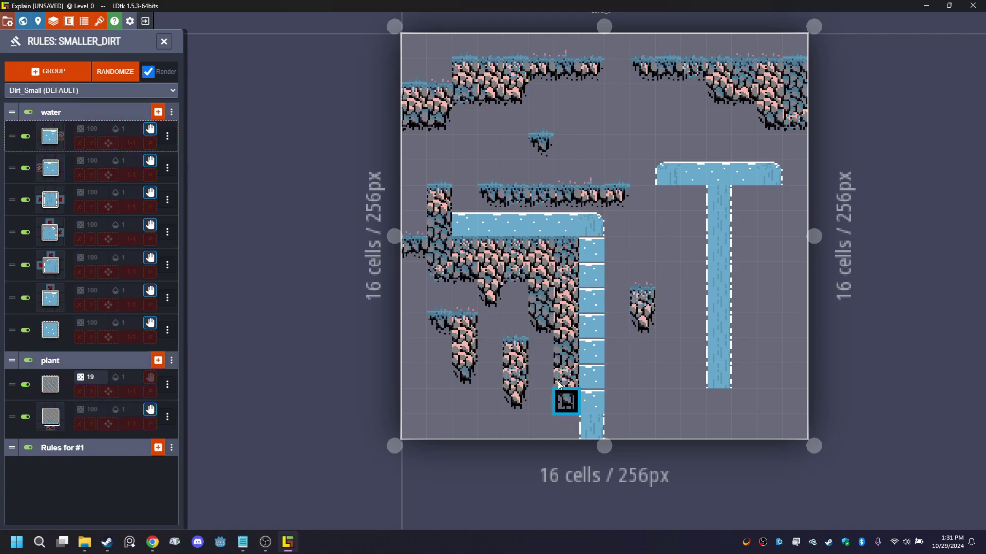
right_click_drag(559, 384, 565, 272)
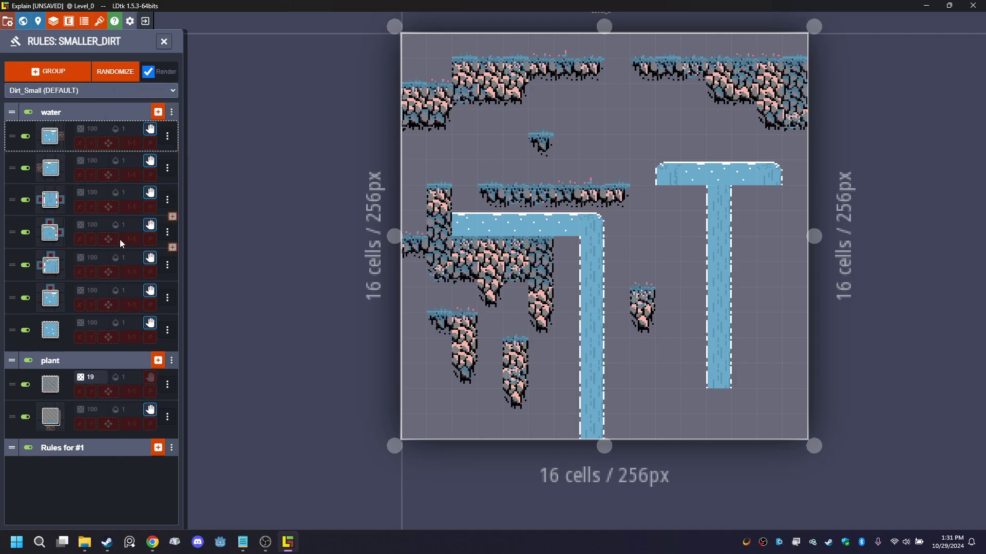
- Review the water surface rule and randomize the layer's auto-generated tiles
left_click(59, 310)
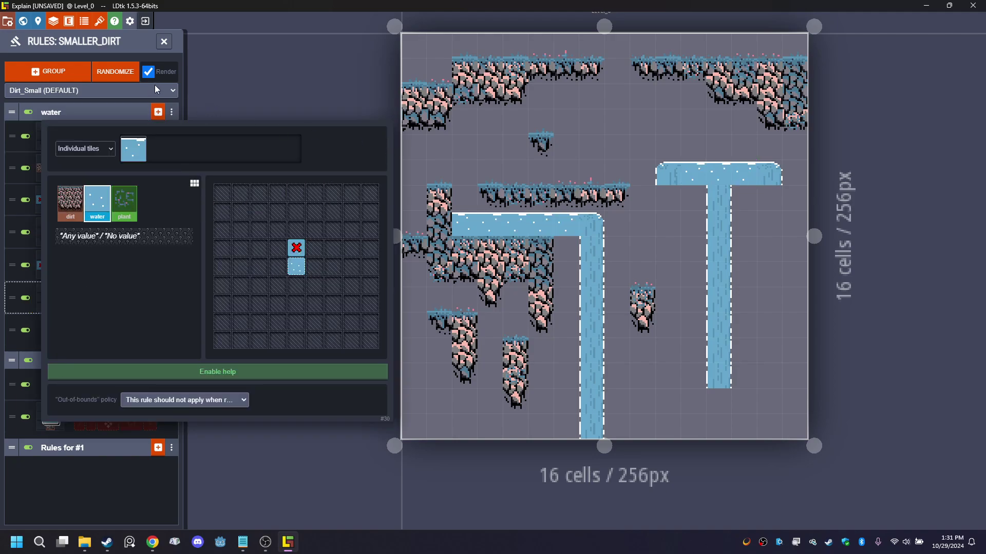
left_click(183, 65)
left_click(123, 73)
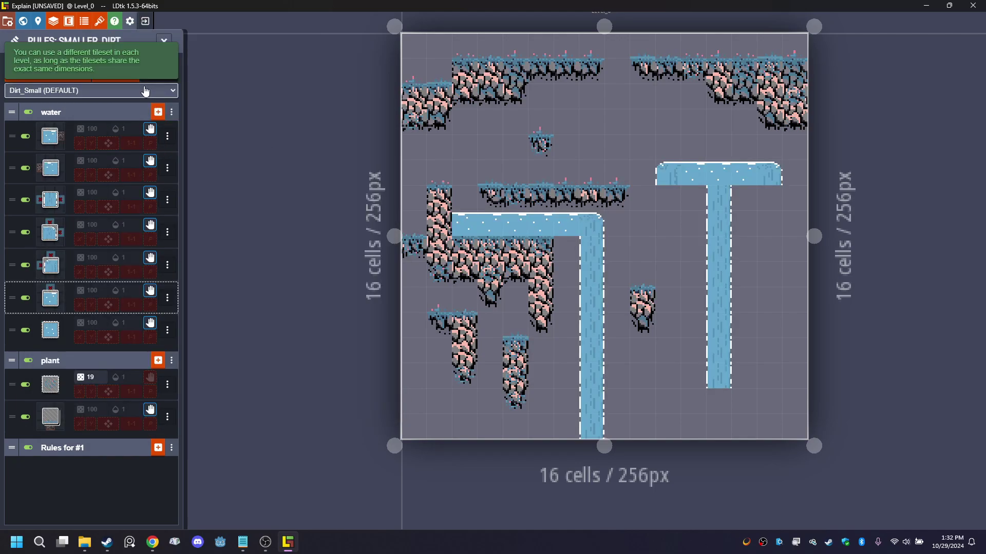
left_click(66, 73)
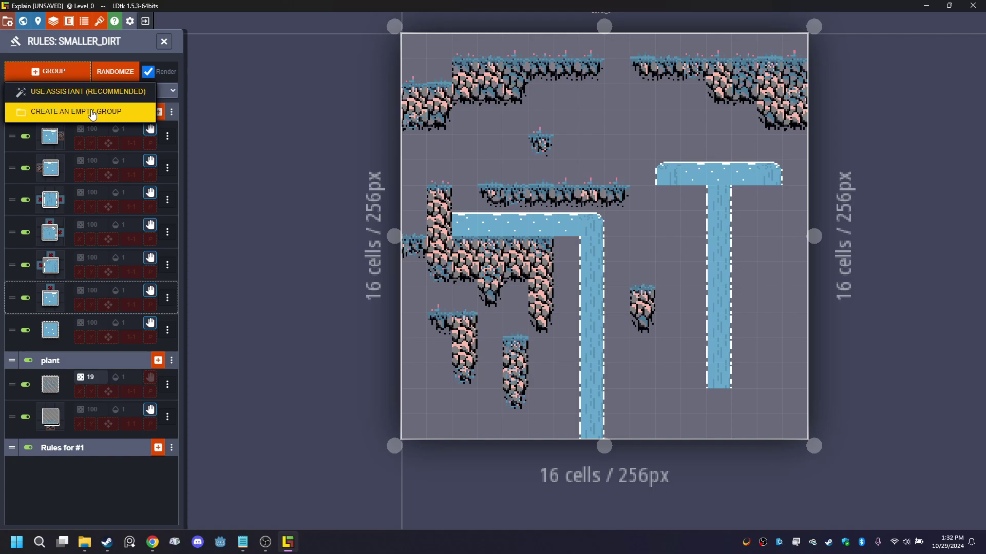
left_click(336, 141)
- Add a water rule that matches water with dirt on both its left and right and places the vertical waterfall tile with white edges
left_click(158, 112)
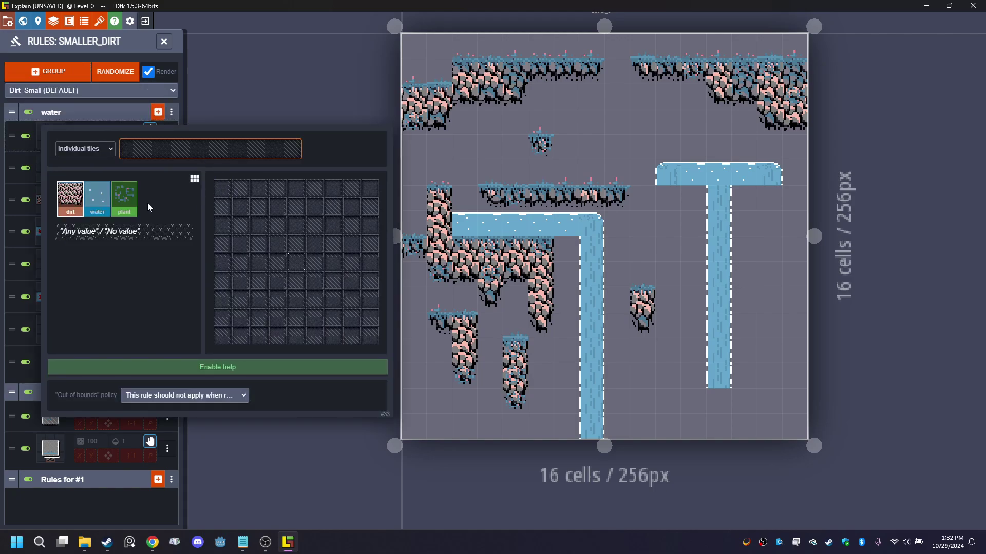
left_click(97, 199)
left_click(296, 261)
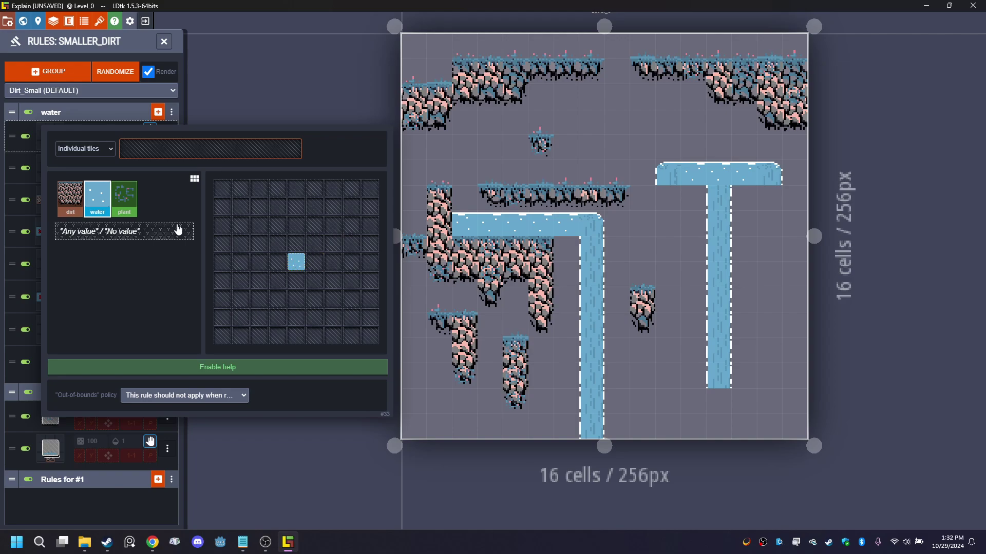
left_click(71, 197)
left_click(278, 262)
left_click(315, 262)
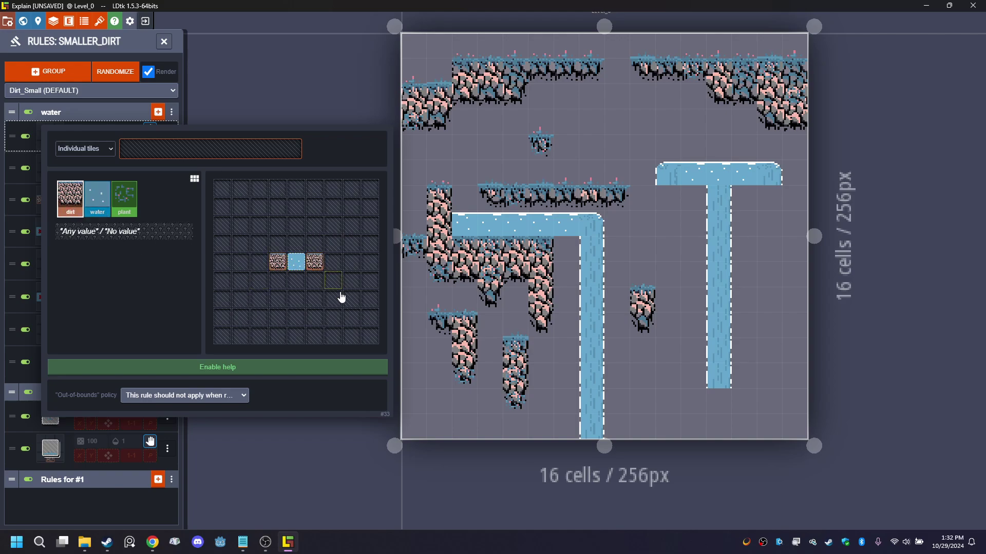
left_click(157, 151)
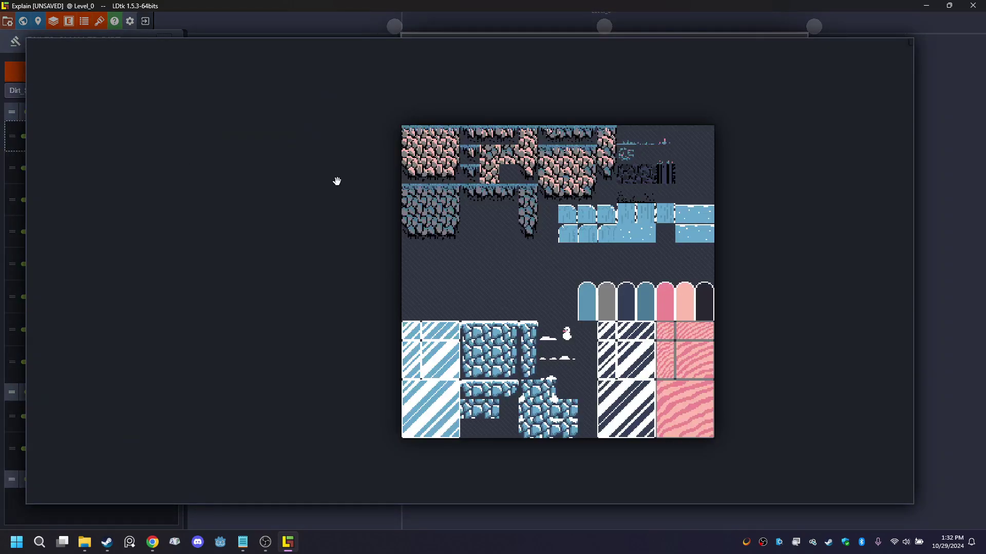
left_click(632, 215)
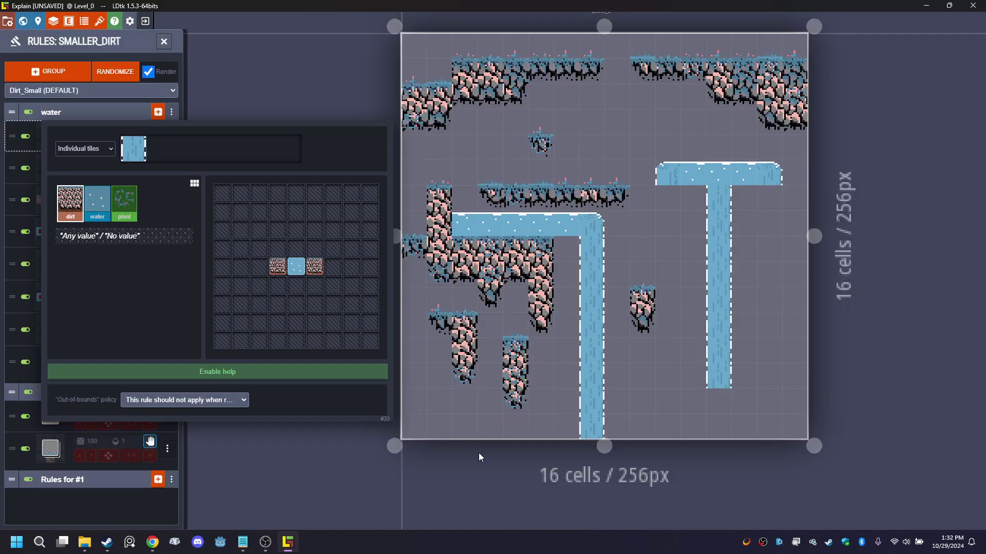
left_click(480, 459)
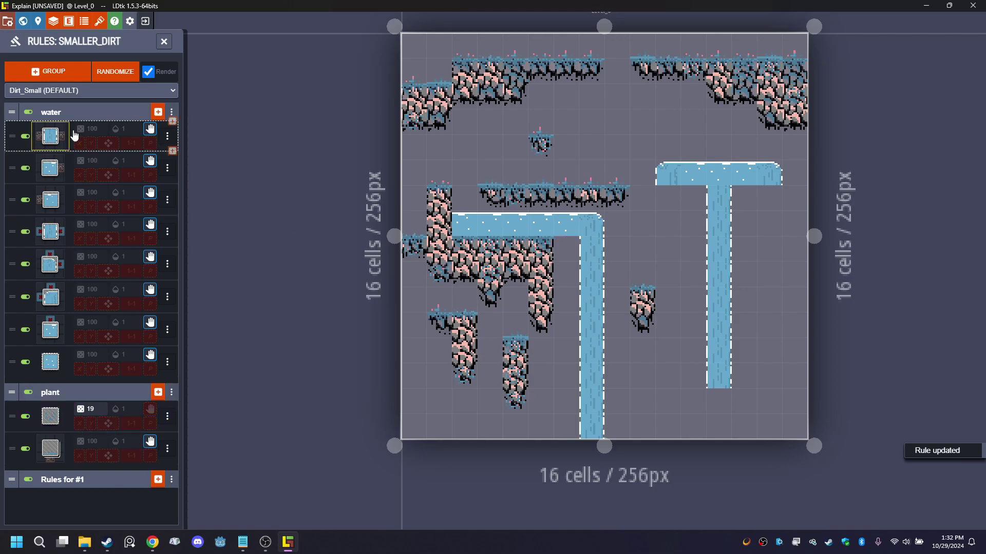
- Leave the rules editor and paint dirt along both sides of the upper part of the middle waterfall
left_click(164, 41)
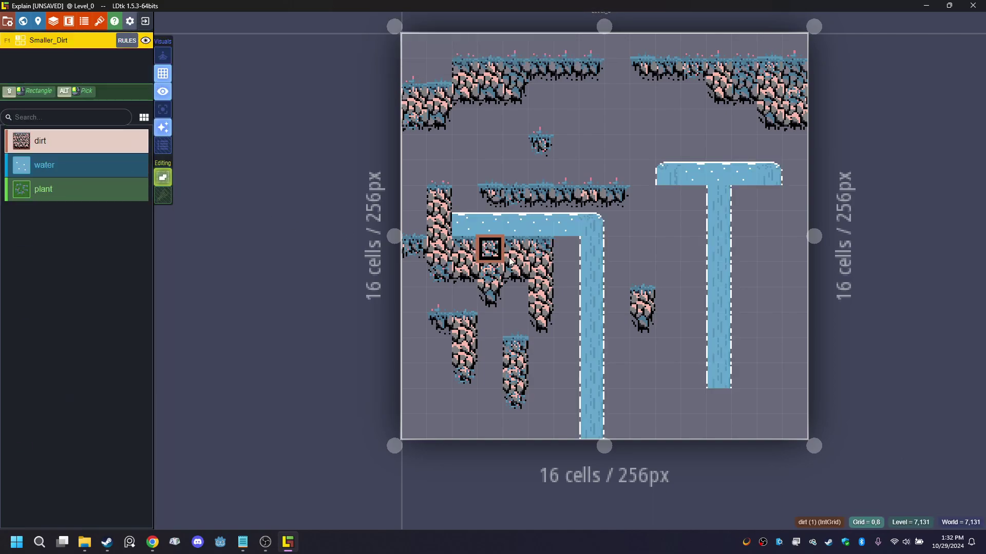
mouse_move(510, 262)
left_mouse_down()
mouse_move(557, 254)
mouse_move(579, 349)
left_mouse_up()
left_click_drag(618, 250, 623, 333)
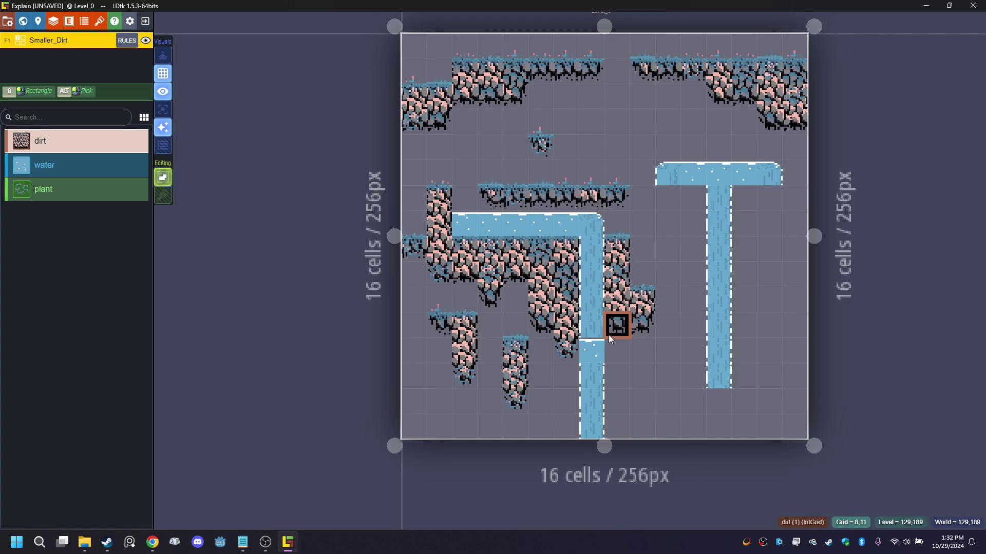
left_click(623, 359)
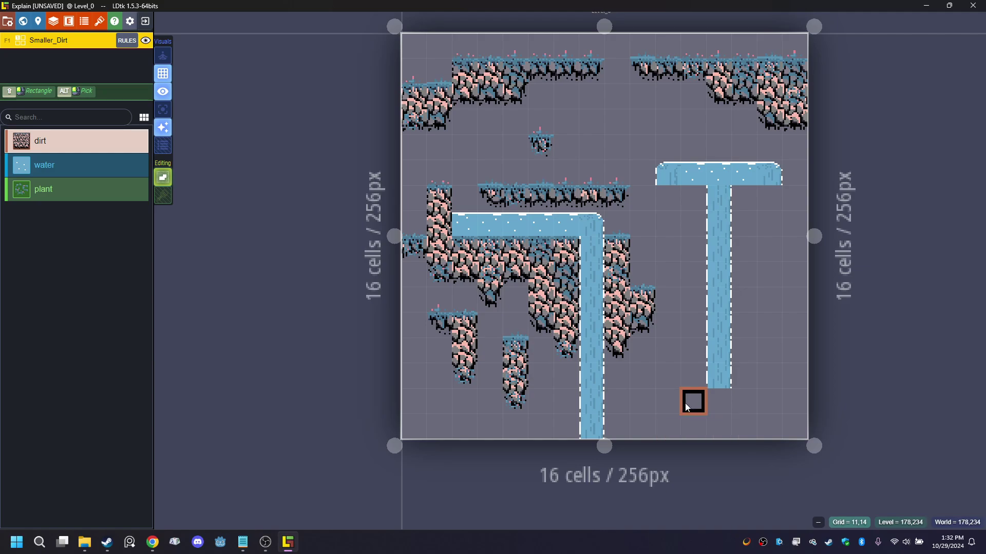
- Erase the dirt cells along the lower right side of the middle waterfall and paint them back
mouse_move(633, 354)
right_mouse_down()
mouse_move(618, 346)
mouse_move(619, 330)
right_mouse_up()
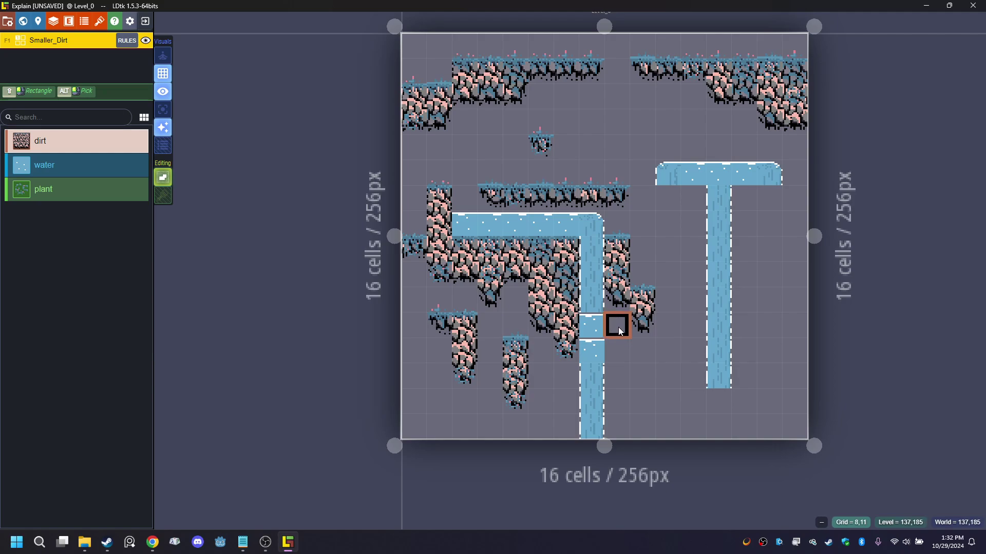
left_click_drag(618, 327, 633, 365)
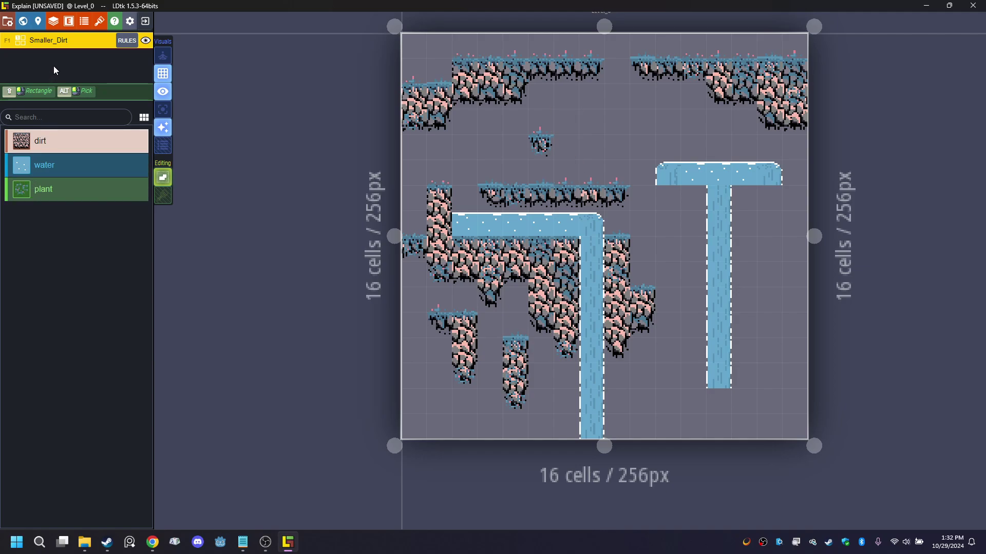
- Add a new Integer Grid layer to the project and name it Big_dirt
left_click(53, 21)
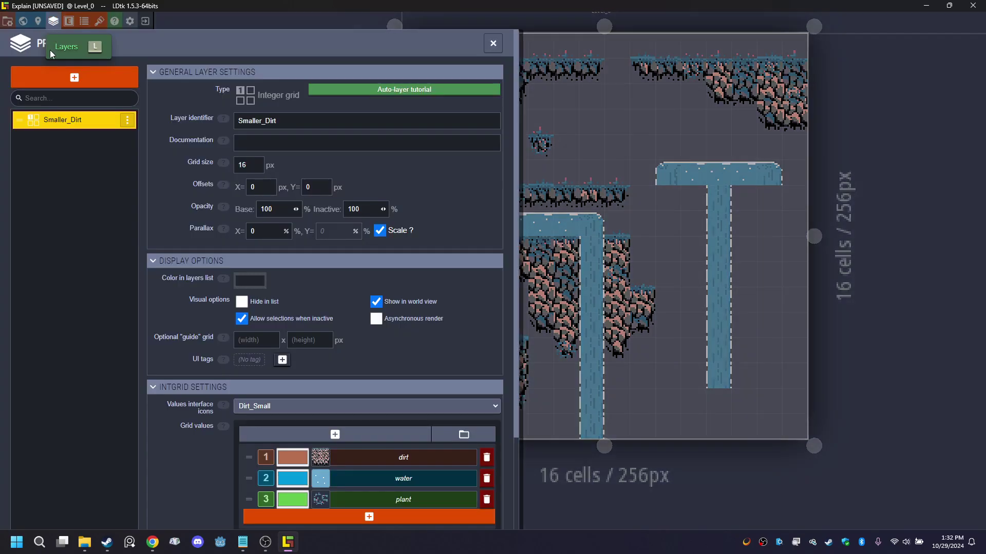
left_click(46, 75)
left_click(77, 120)
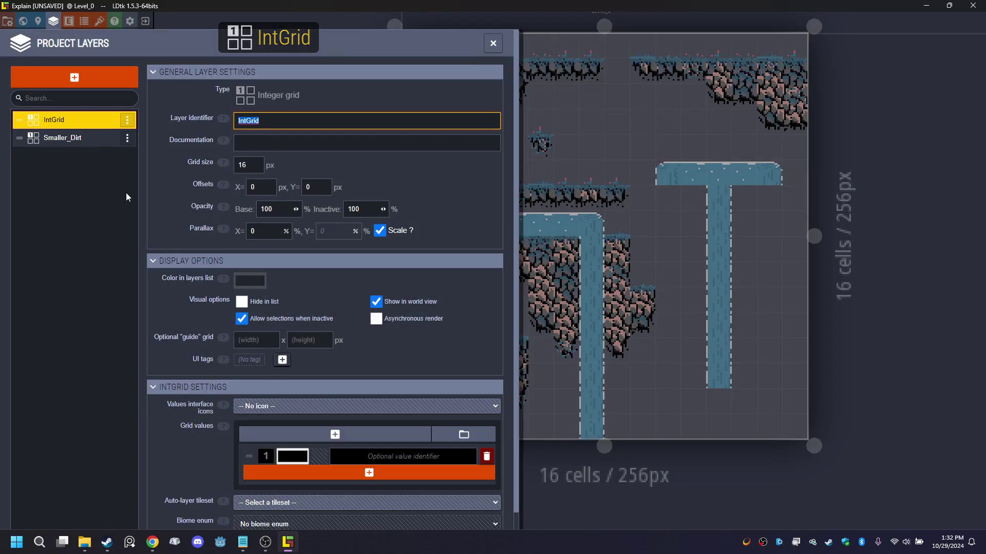
left_click(80, 126)
left_click(299, 126)
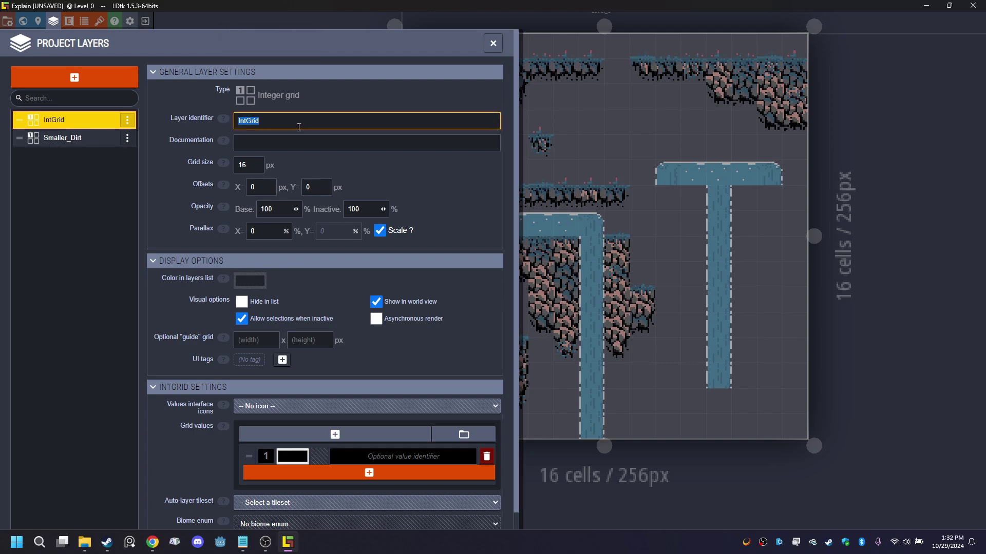
type("big dirt")
key("Return")
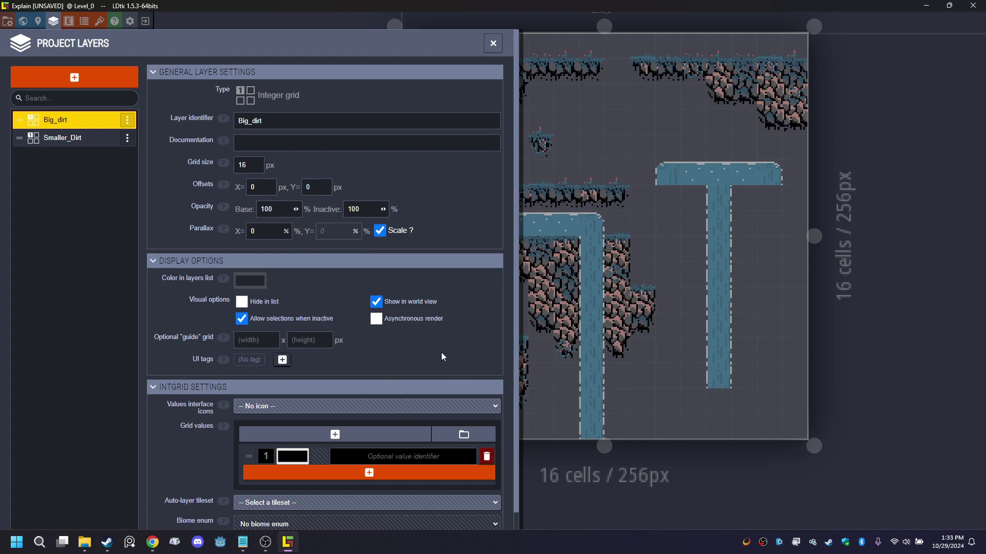
- Set the Big_dirt layer's grid size to 32 px and choose the Dirt tileset for its value icons
mouse_move(421, 321)
scroll(327, 332, "down", 1)
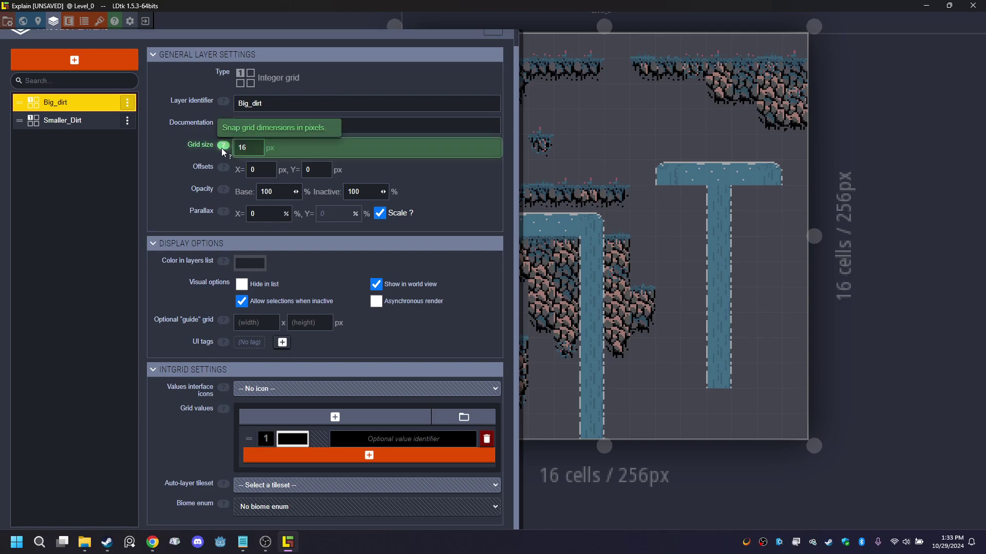
left_click(249, 148)
type("32")
key("Return")
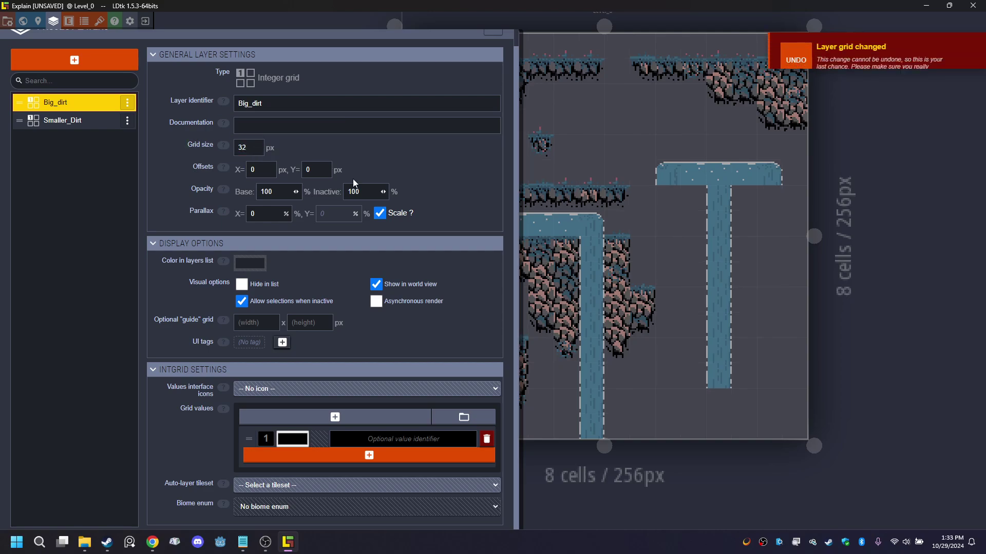
left_click(382, 391)
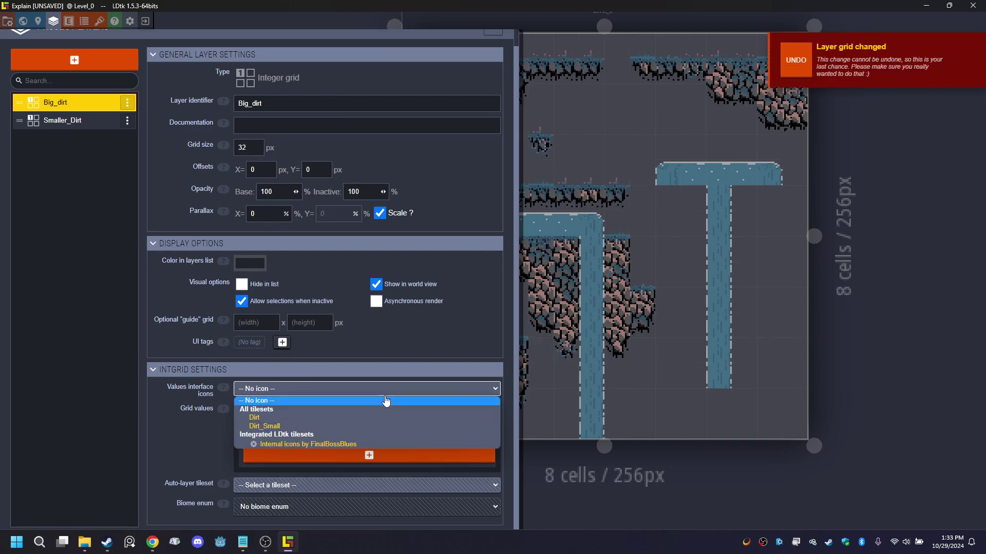
left_click(324, 419)
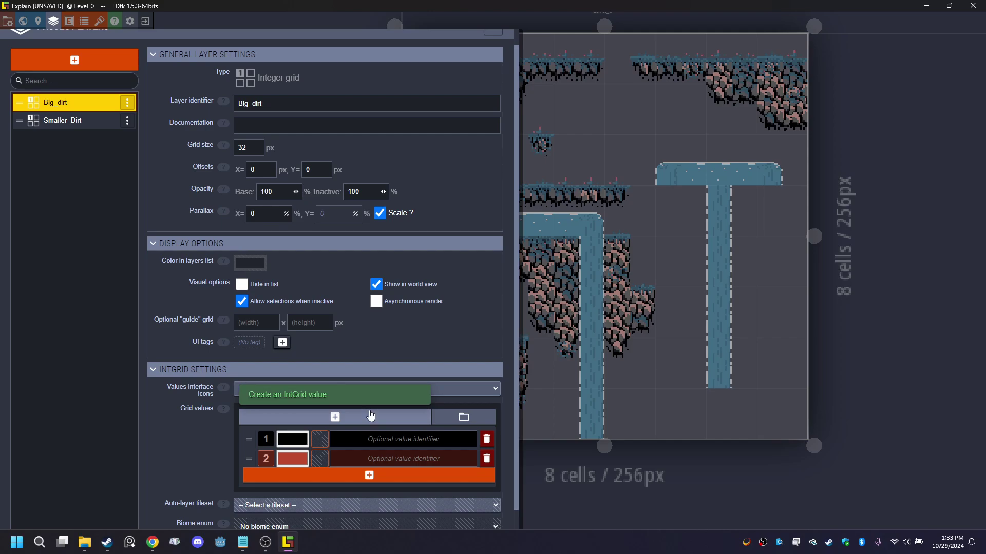
- Give Big_dirt three grid values and colour value 1 tan (E4A672), value 2 blue and value 3 green
left_click(329, 420)
left_click(288, 439)
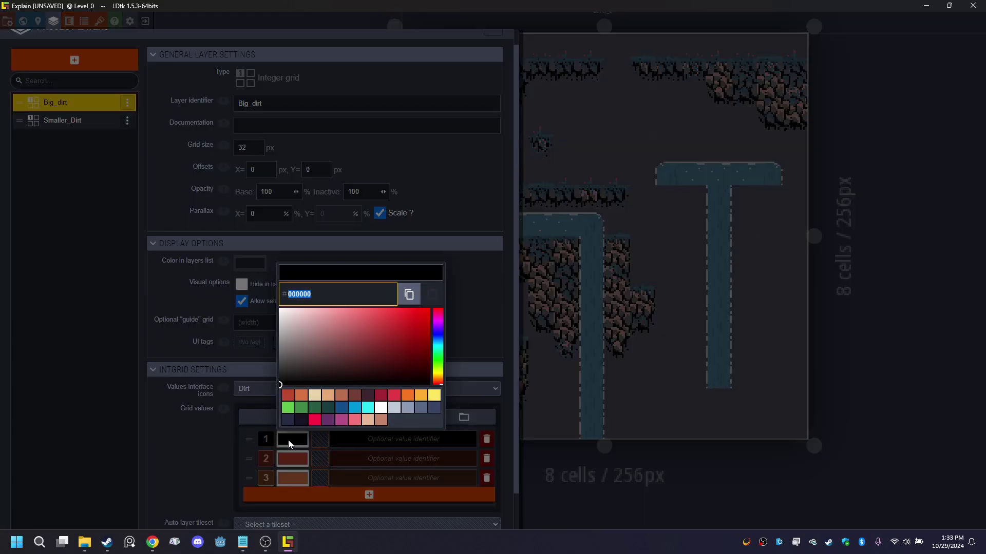
left_click(328, 398)
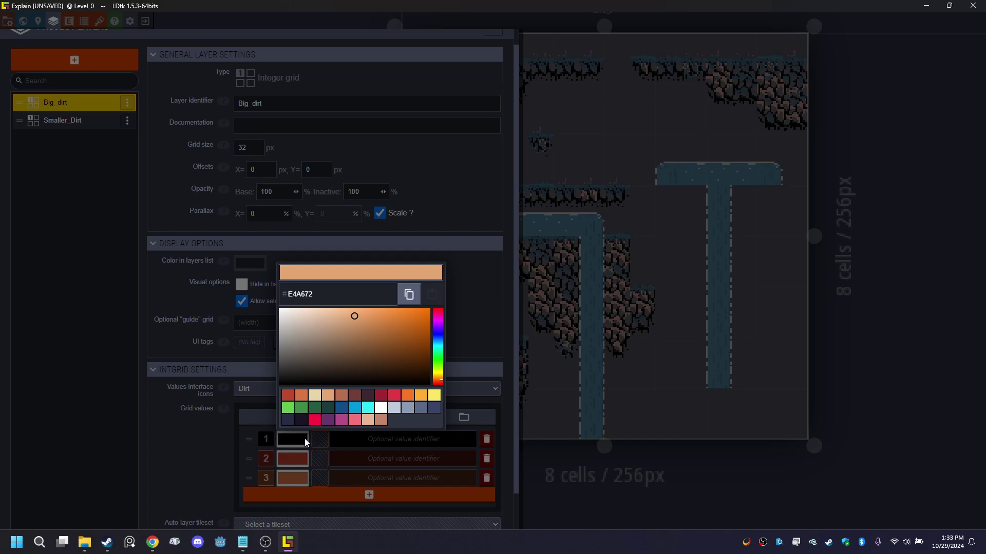
left_click(295, 457)
left_click(293, 460)
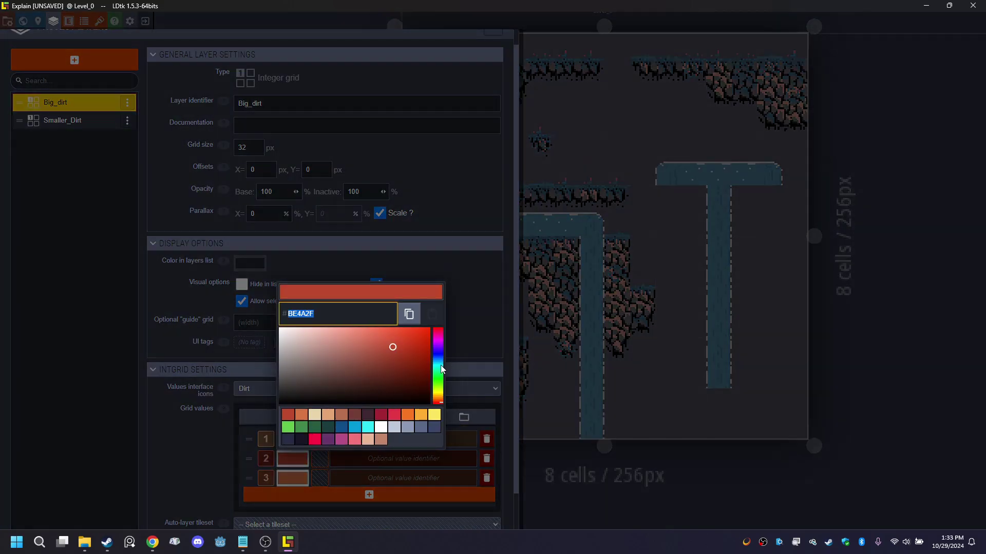
left_click(437, 353)
left_click(301, 469)
left_click(293, 478)
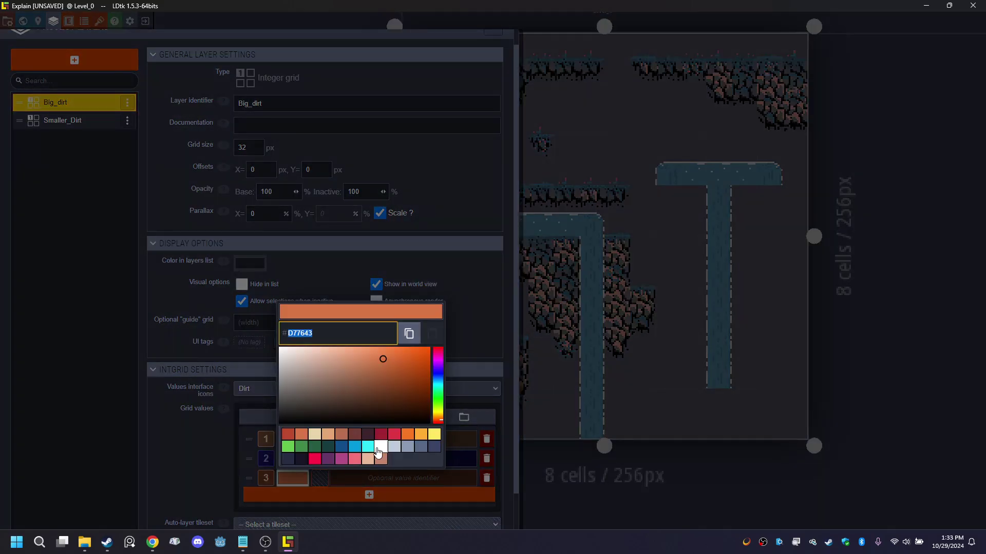
left_click(439, 405)
left_click(365, 486)
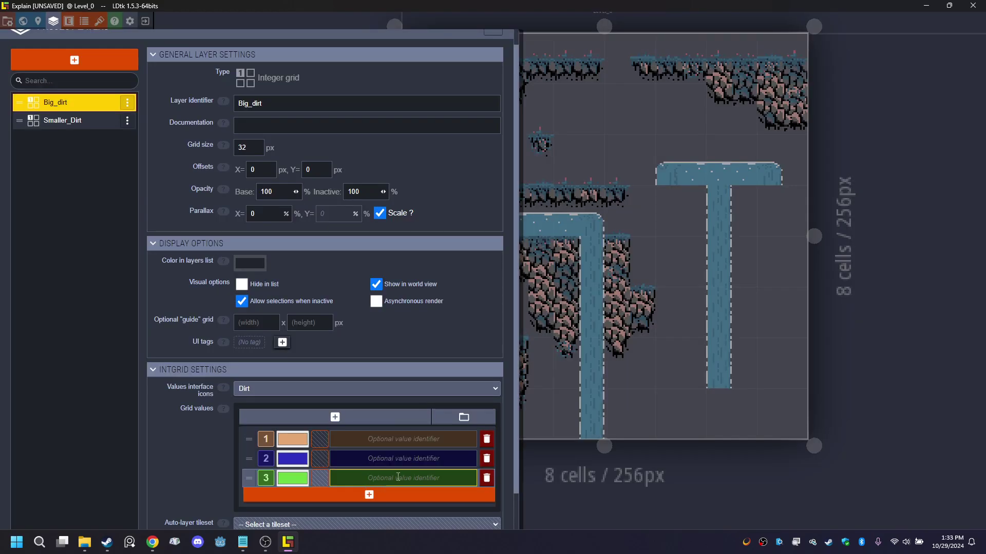
- Assign the large pink dirt block, water and plant tiles as icons to grid values 1, 2 and 3, and leave the layer settings
left_click(318, 438)
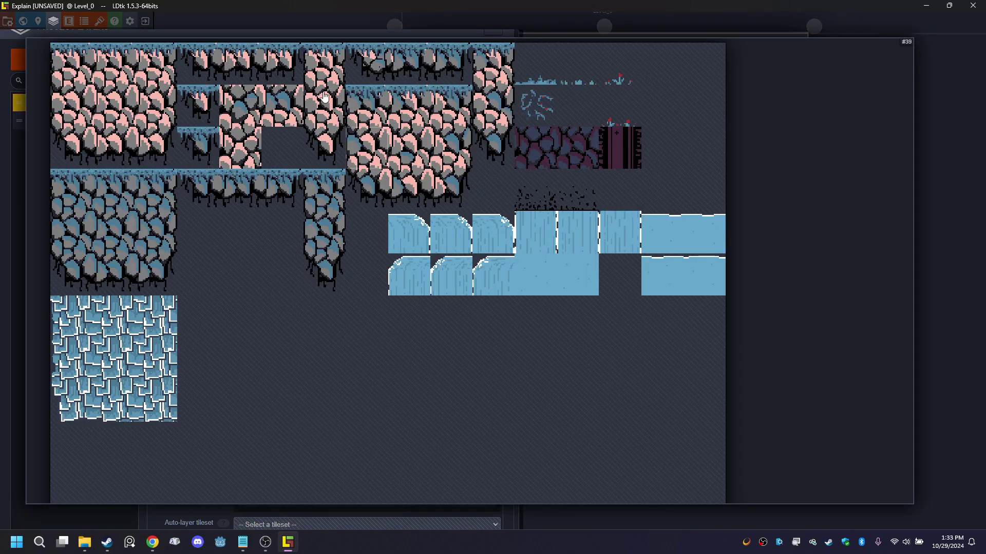
left_click_drag(54, 46, 169, 162)
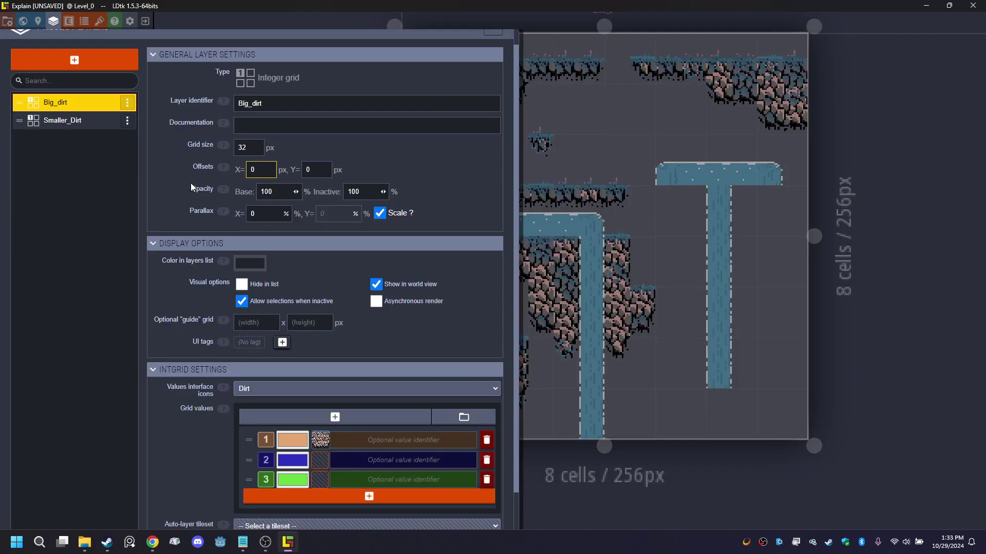
left_click(320, 460)
left_click(547, 286)
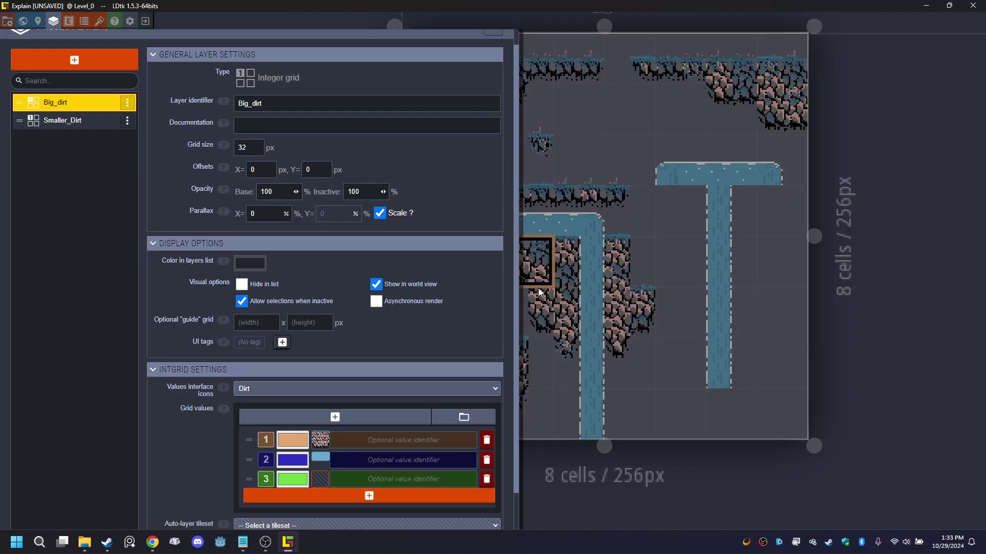
left_click(326, 476)
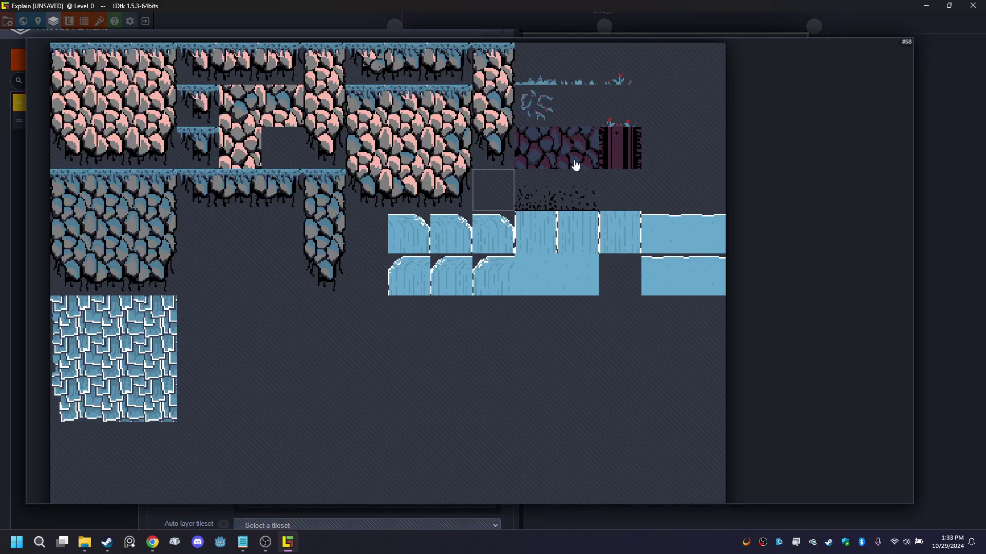
left_click(537, 111)
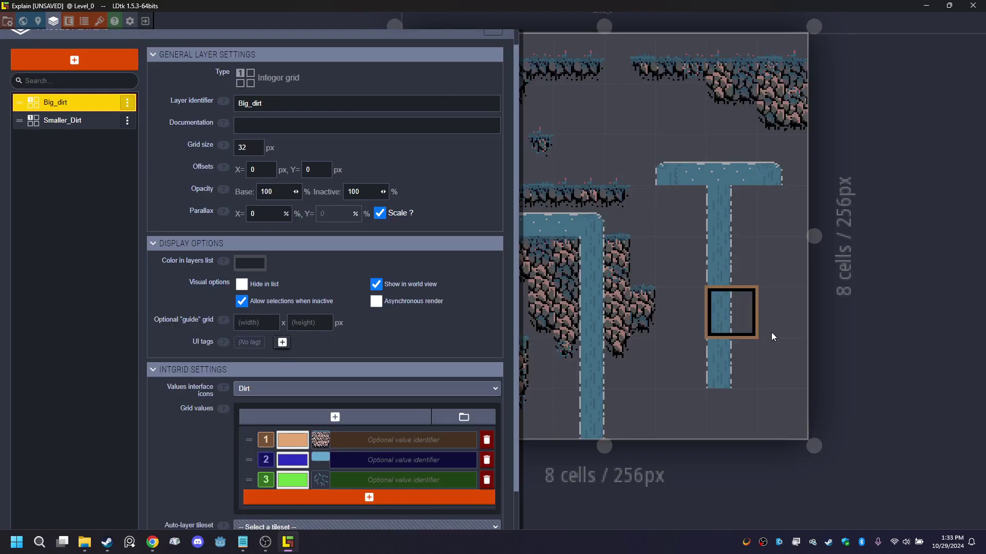
left_click(555, 490)
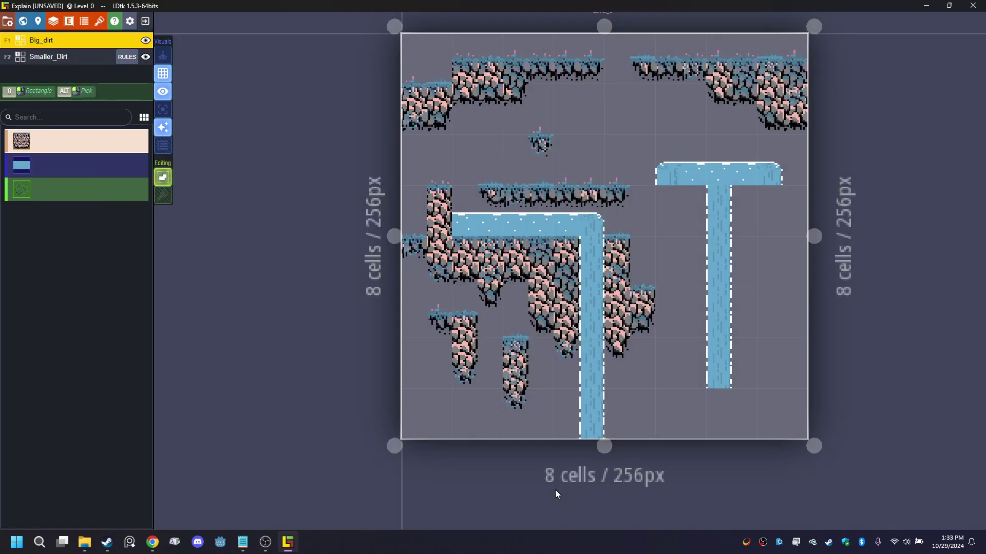
- Select the Smaller_Dirt layer and add a new Auto-layer to the project layers
left_click(80, 62)
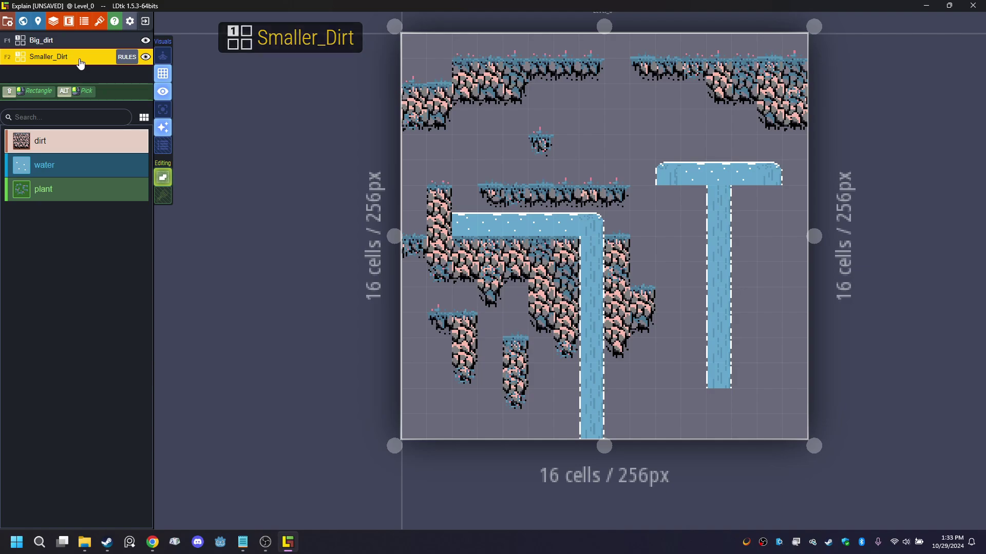
left_click(54, 22)
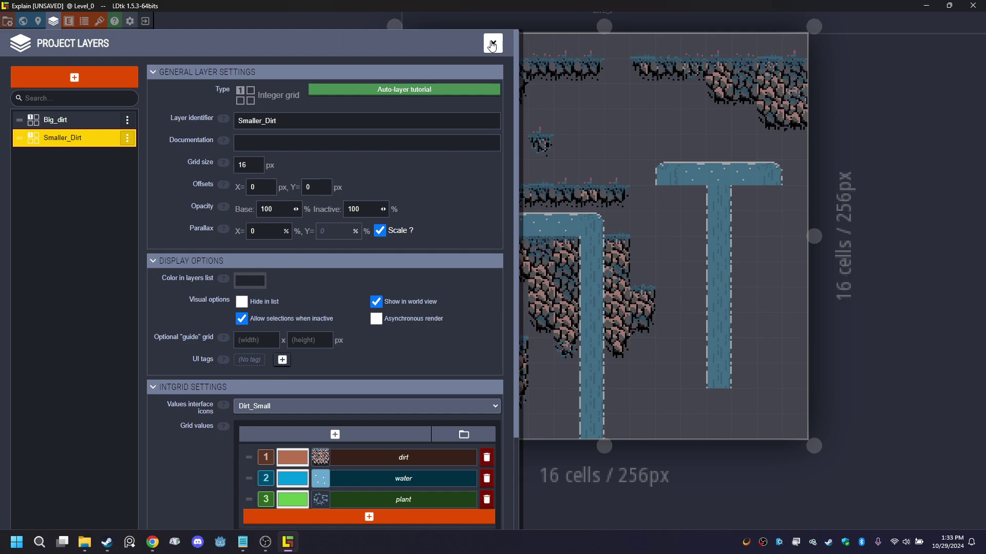
left_click(103, 78)
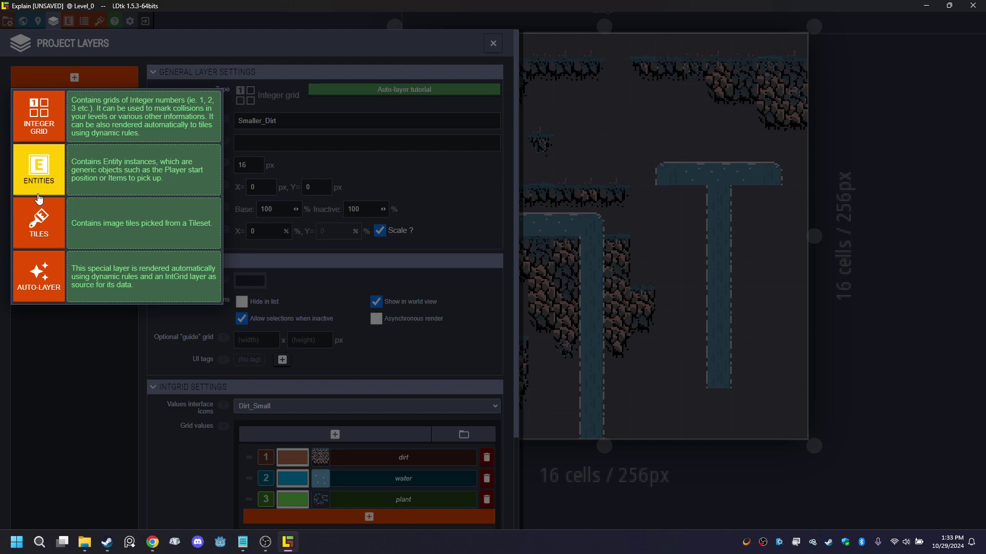
left_click(34, 286)
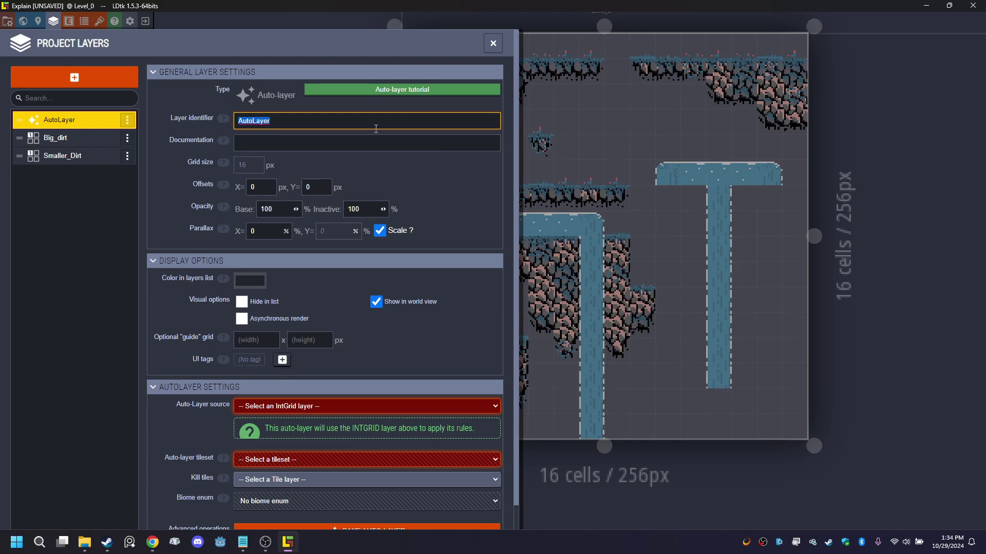
- Set the auto-layer's source to Smaller_Dirt and its tileset to Dirt_Small, and leave the layer settings
left_click(380, 411)
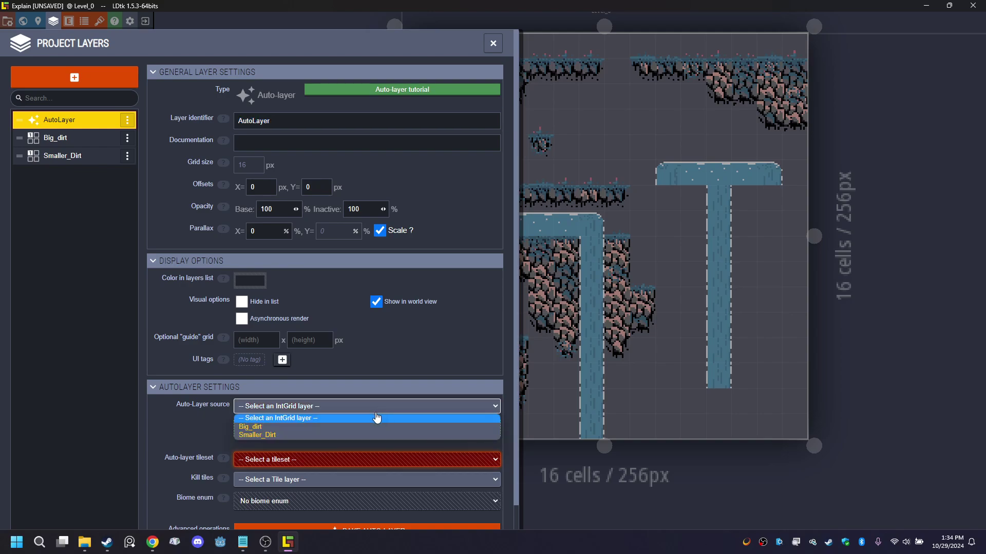
left_click(362, 435)
left_click(357, 460)
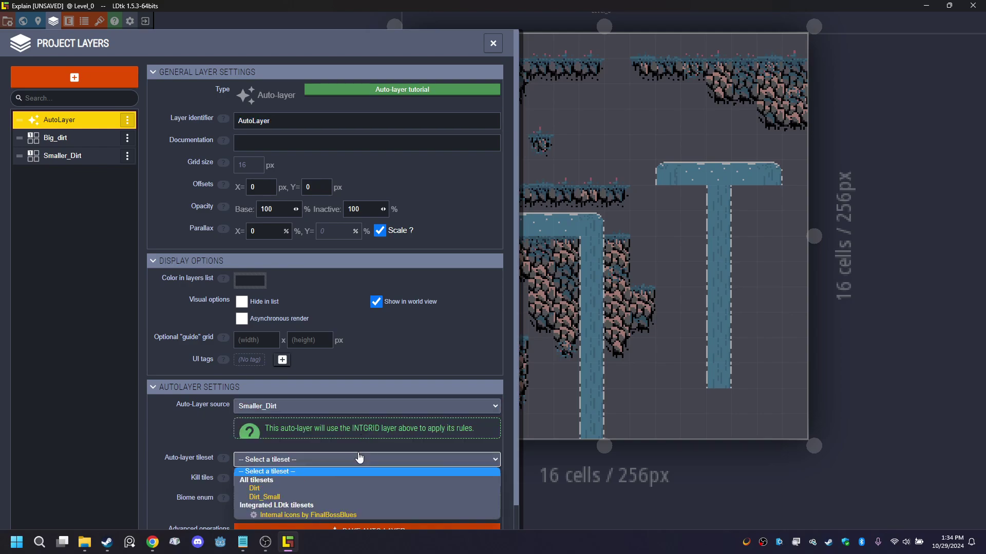
left_click(349, 497)
scroll(316, 485, "down", 1)
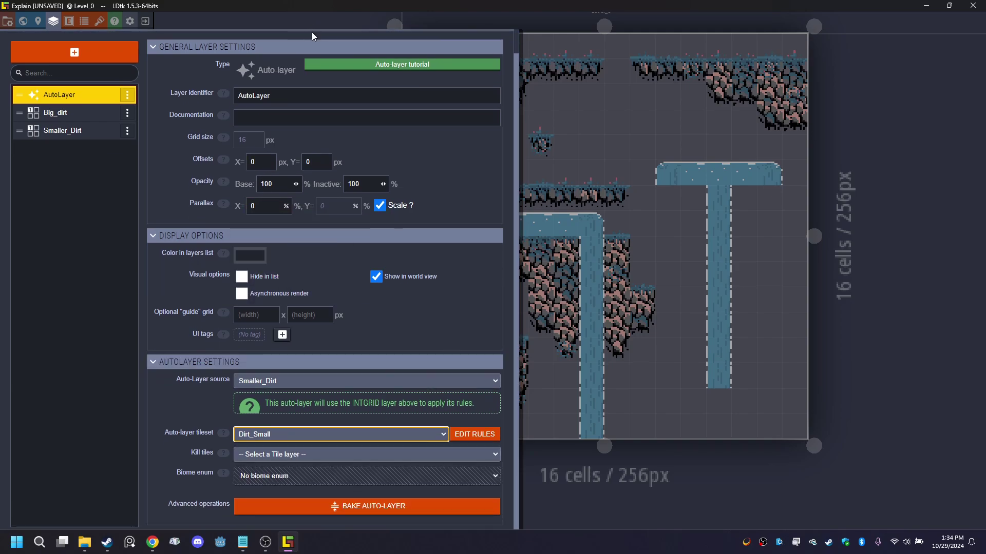
left_click(895, 195)
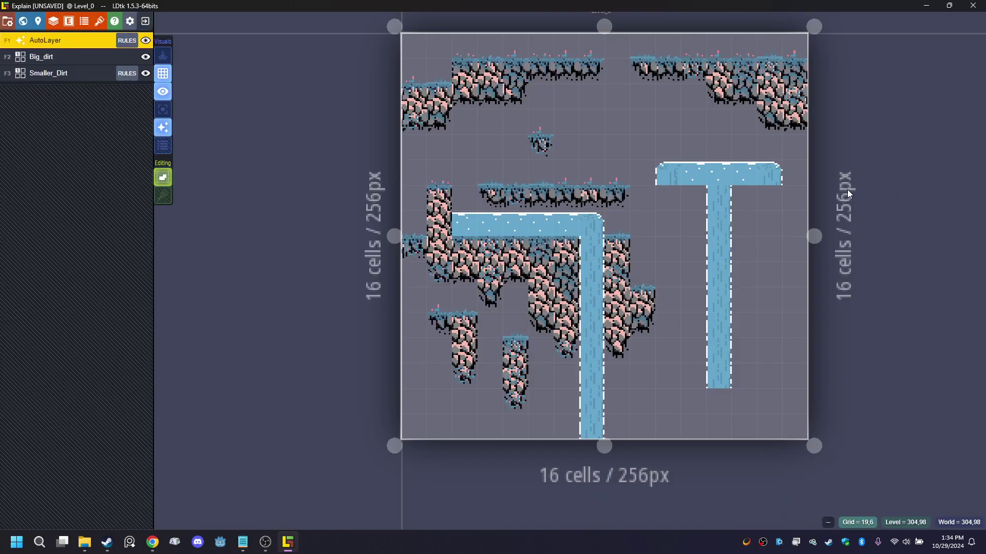
- Open the AutoLayer's rules and create an empty rule group with the default name
left_click(131, 39)
left_click(48, 71)
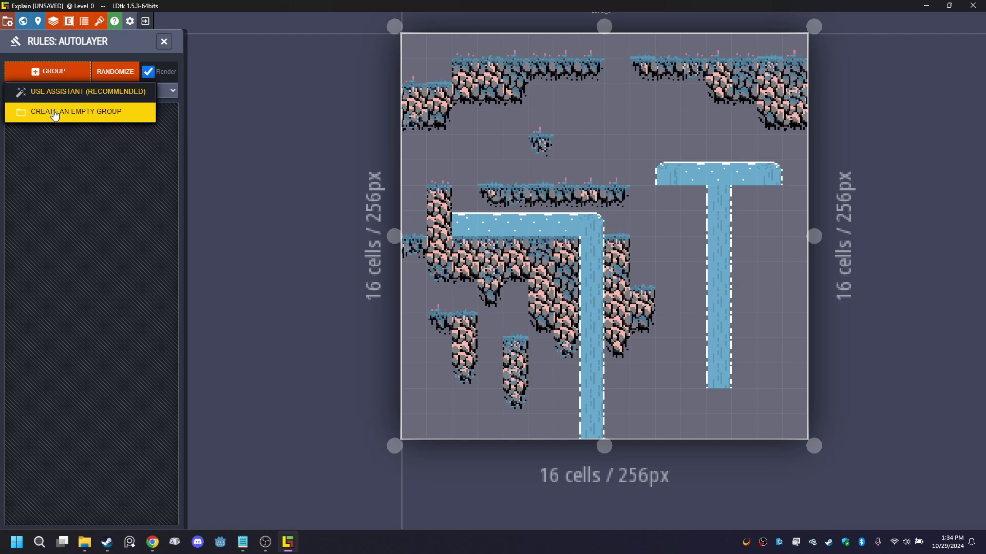
left_click(54, 112)
key("Return")
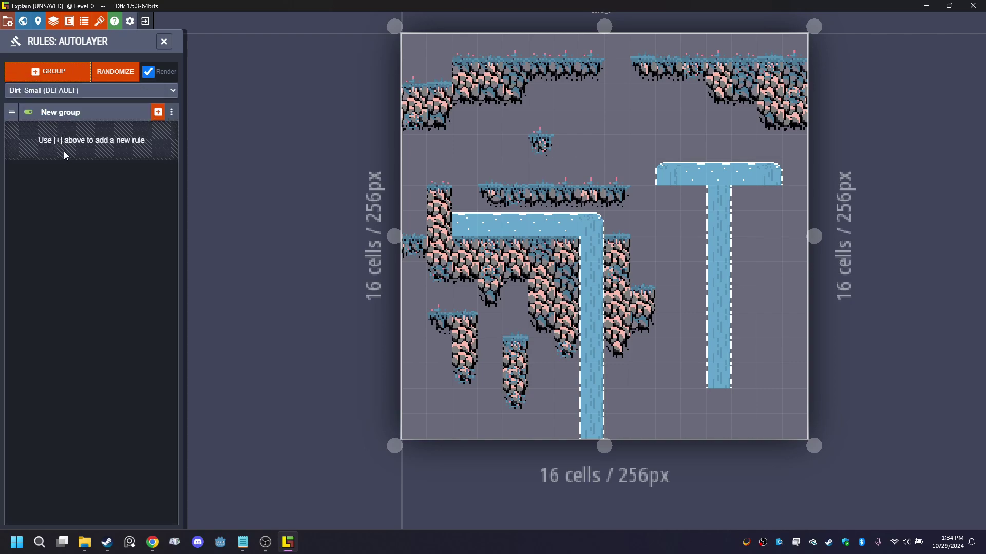
- Add a rule to the new group with an empty pattern and the first dark background rock tile
left_click(158, 112)
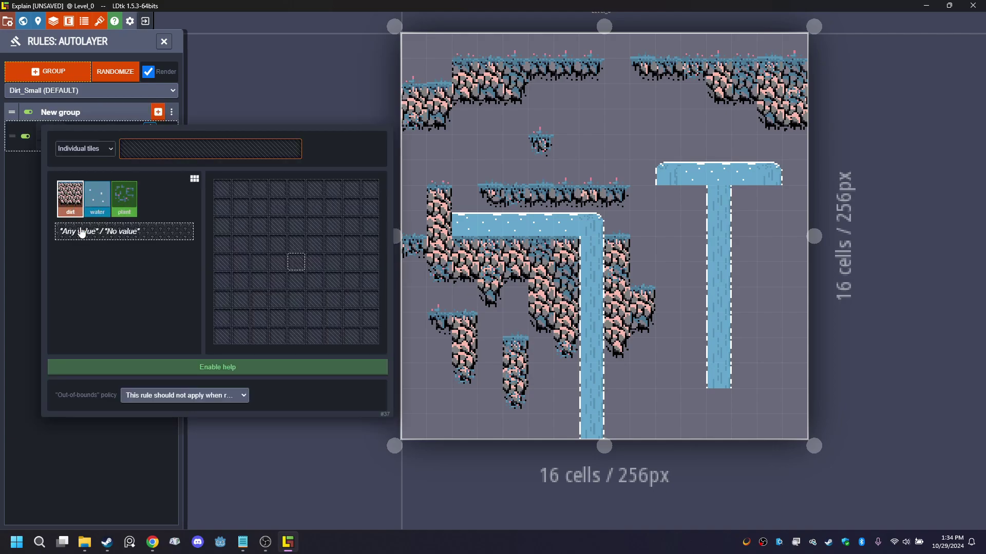
left_click(116, 236)
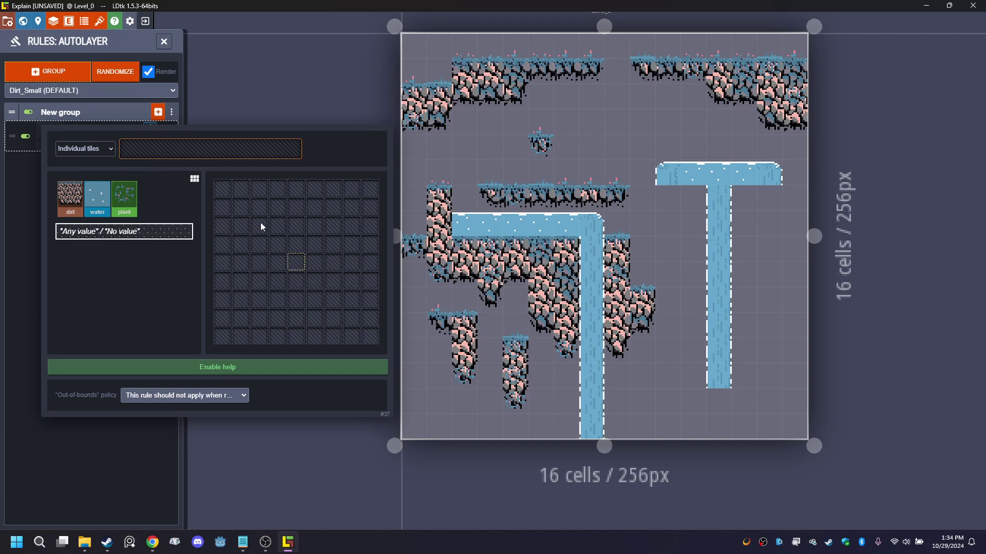
left_click(138, 149)
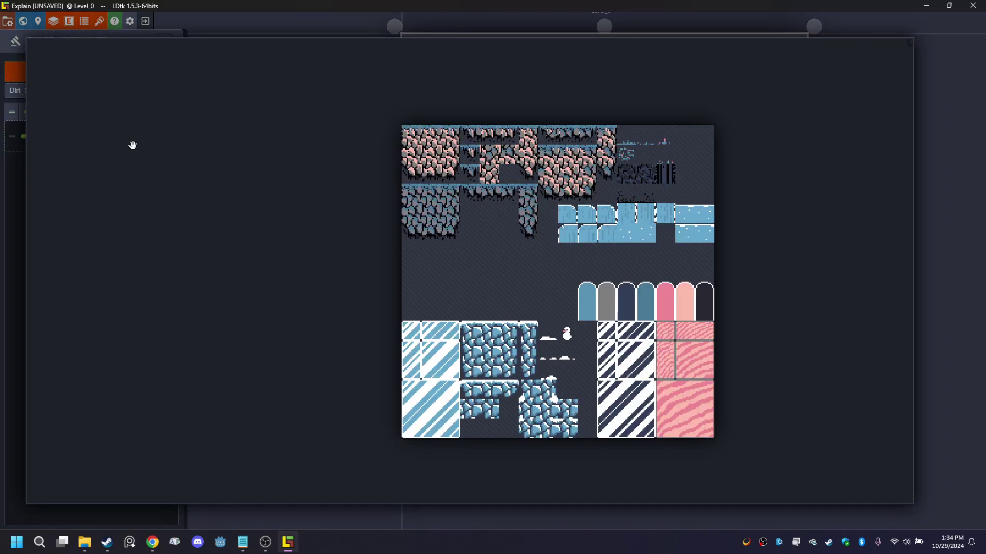
left_click(622, 183)
left_click(962, 238)
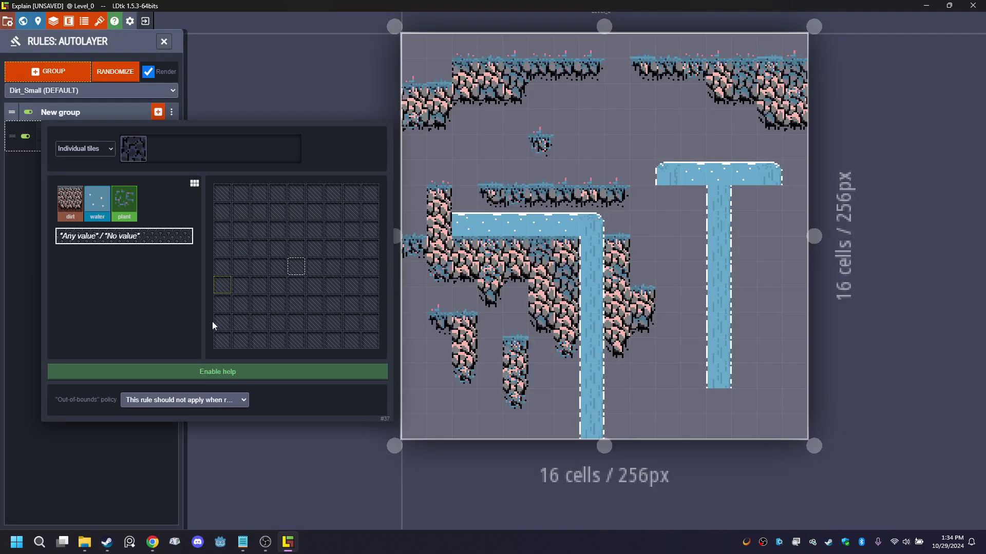
left_click(244, 468)
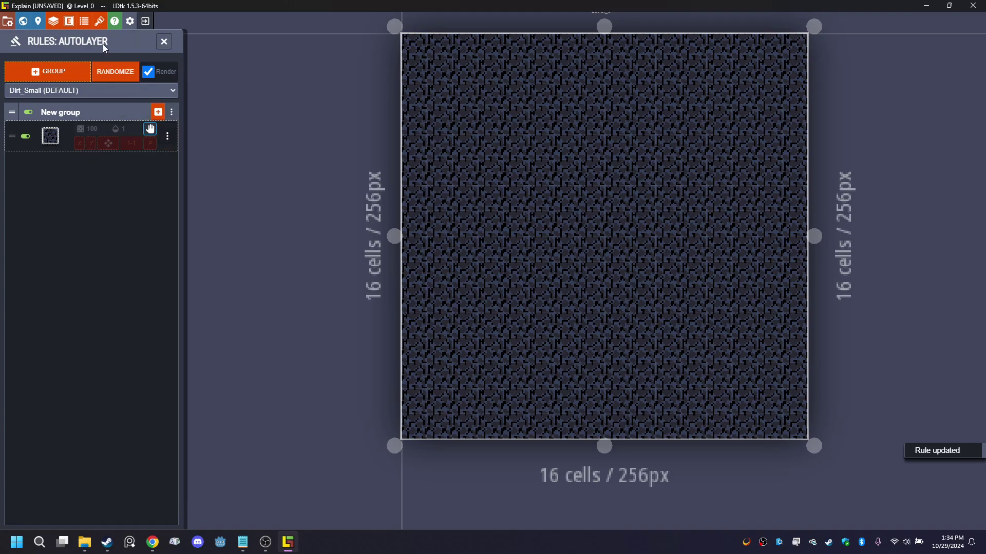
- Leave the rules and move AutoLayer below Smaller_Dirt in the project layers
left_click(164, 41)
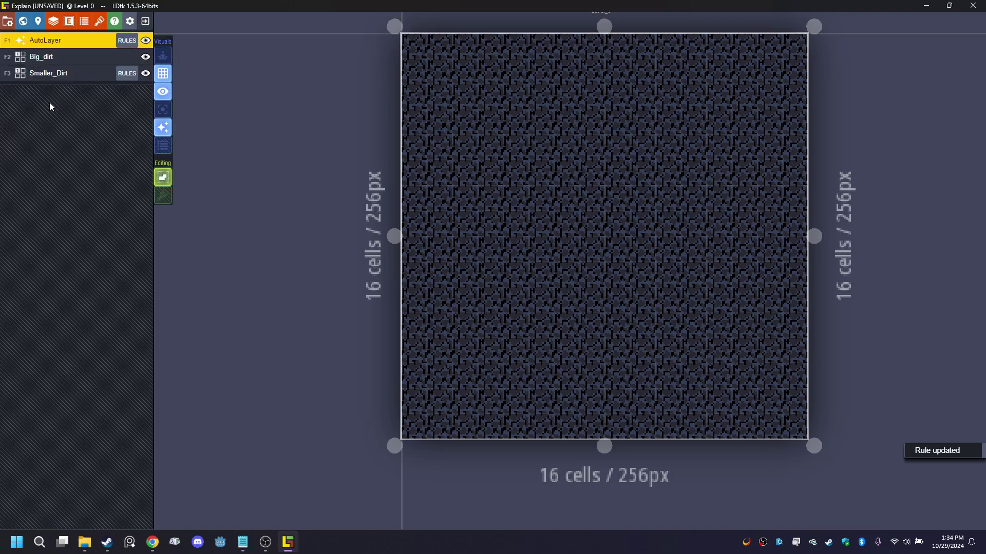
left_click(53, 22)
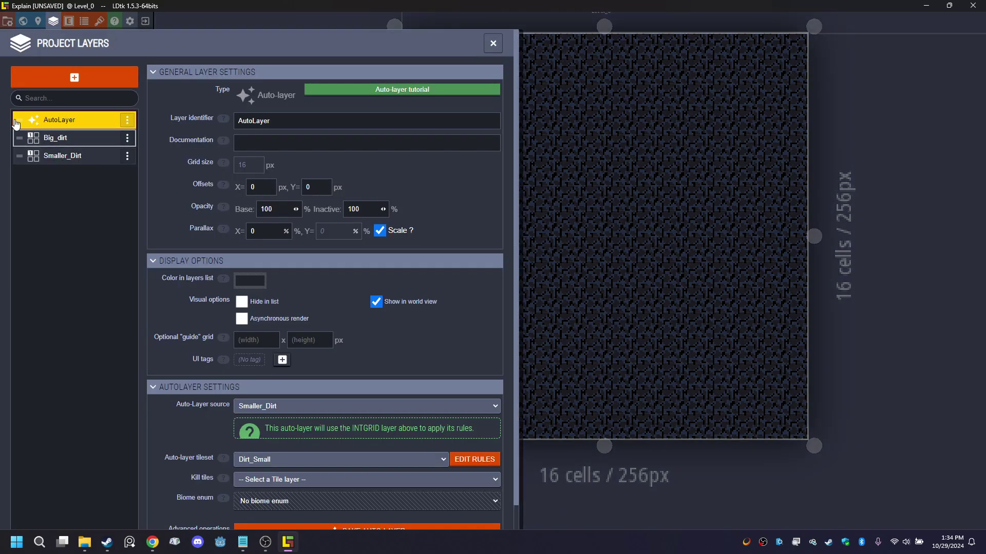
left_click_drag(19, 119, 19, 174)
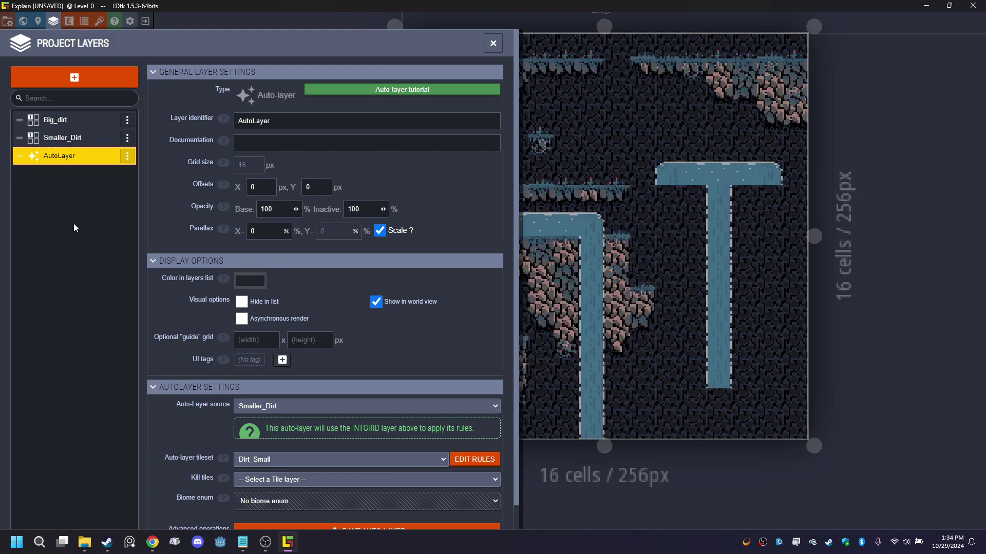
left_click(853, 270)
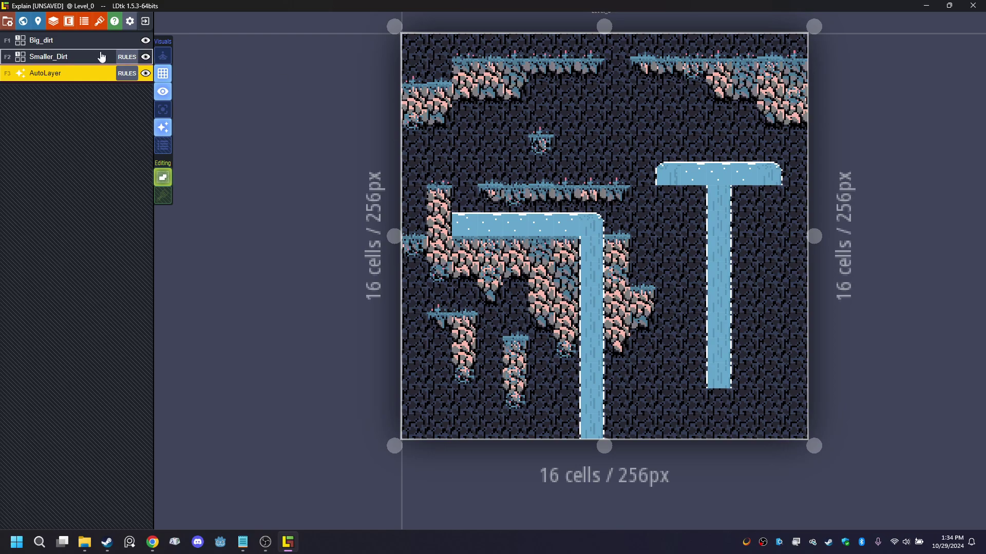
- Reopen AutoLayer's rules and add the second dark rock tile and the dark pillar tile to the background rule
left_click(124, 74)
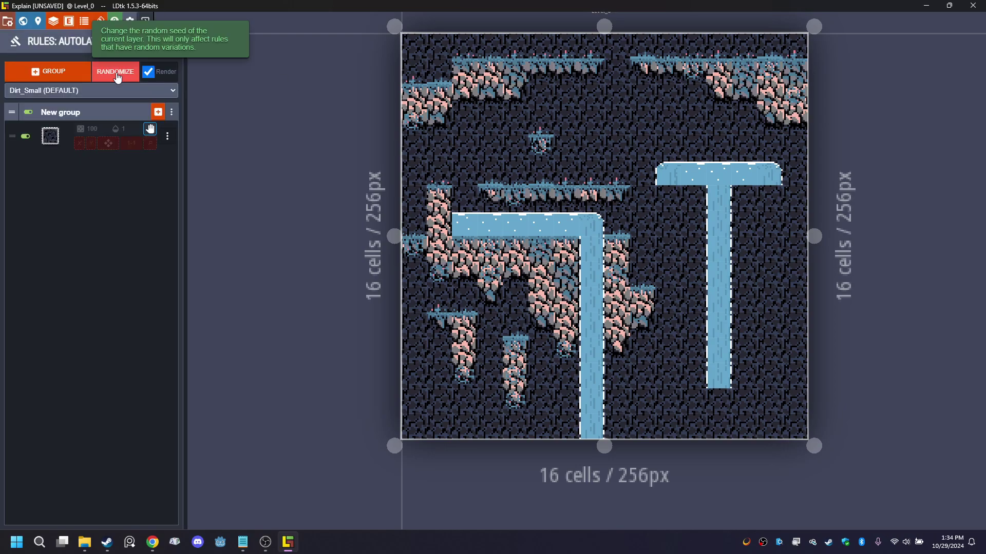
left_click(158, 112)
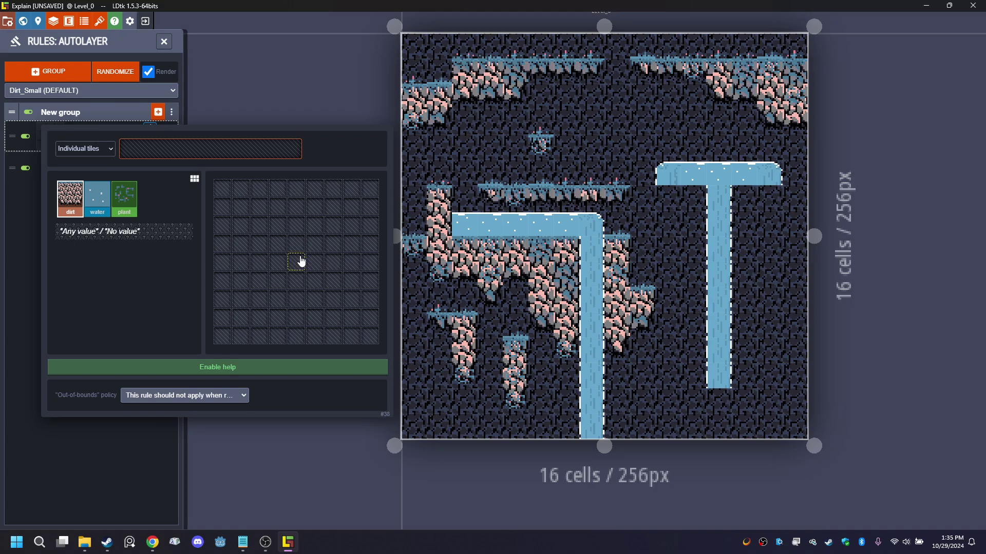
left_click(215, 119)
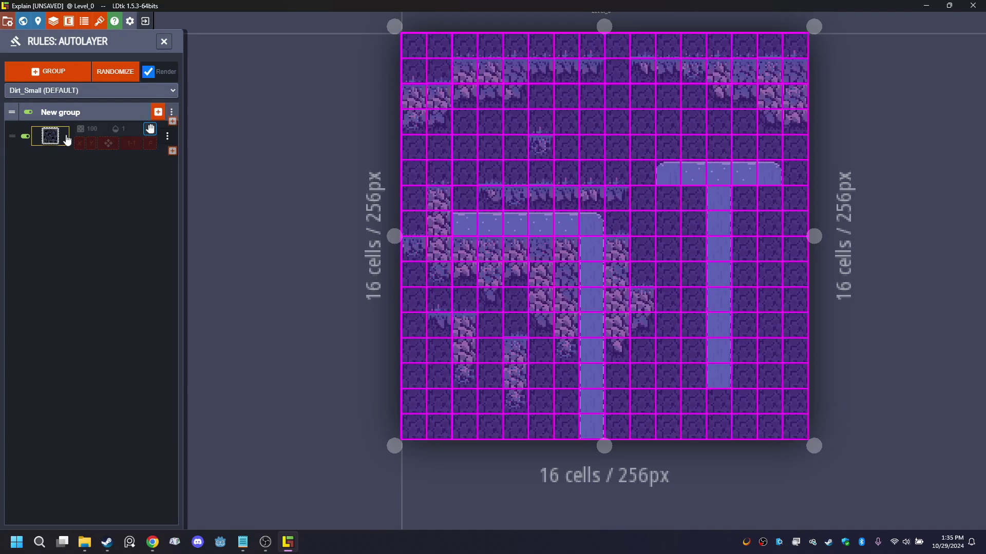
left_click(52, 137)
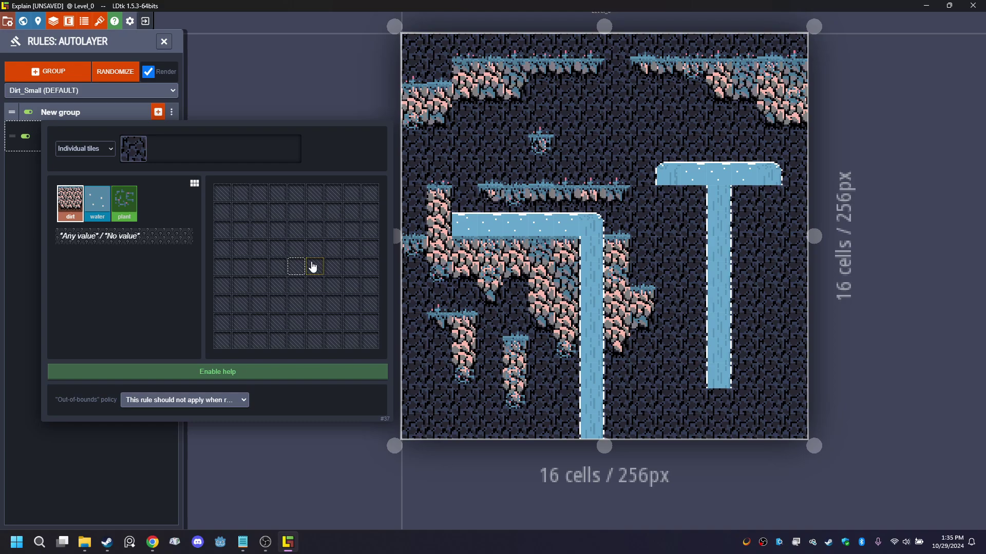
left_click(133, 146)
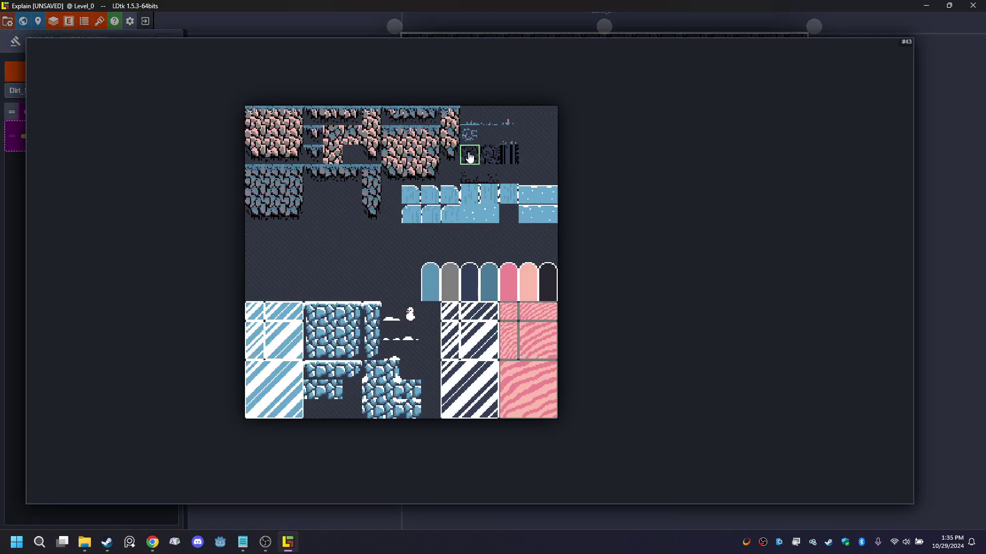
left_click_drag(490, 159, 509, 160)
left_click(662, 185)
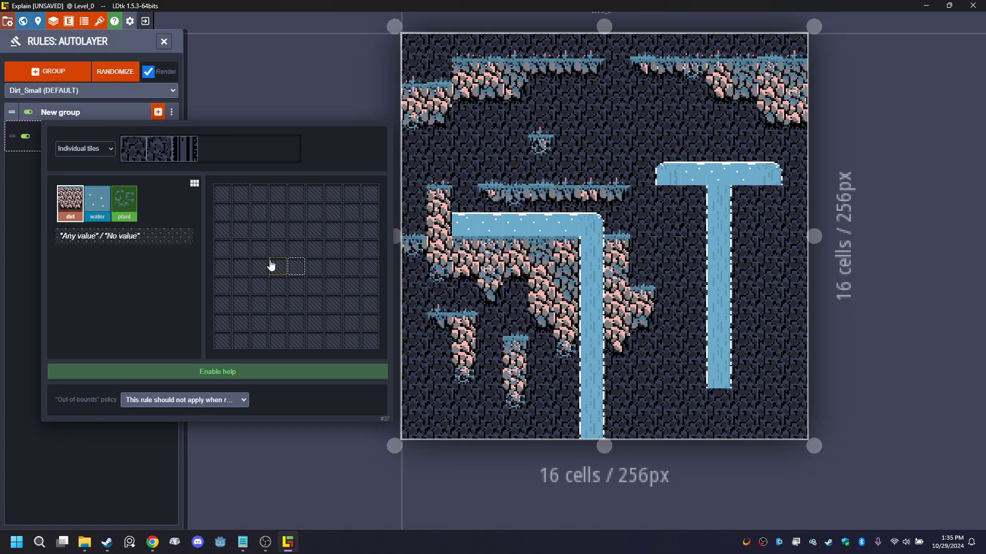
left_click(272, 478)
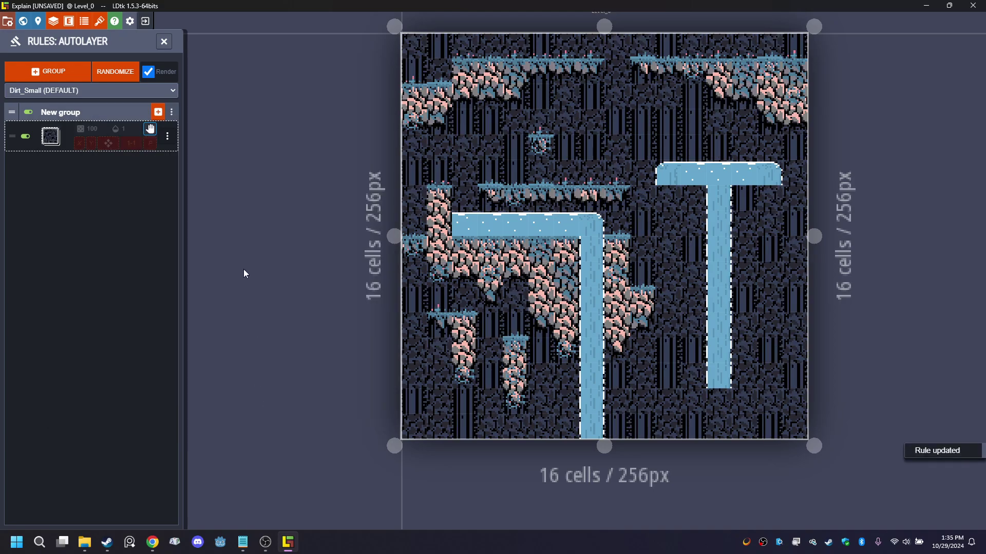
- Set the background rule's X modulo to 2
left_click(167, 137)
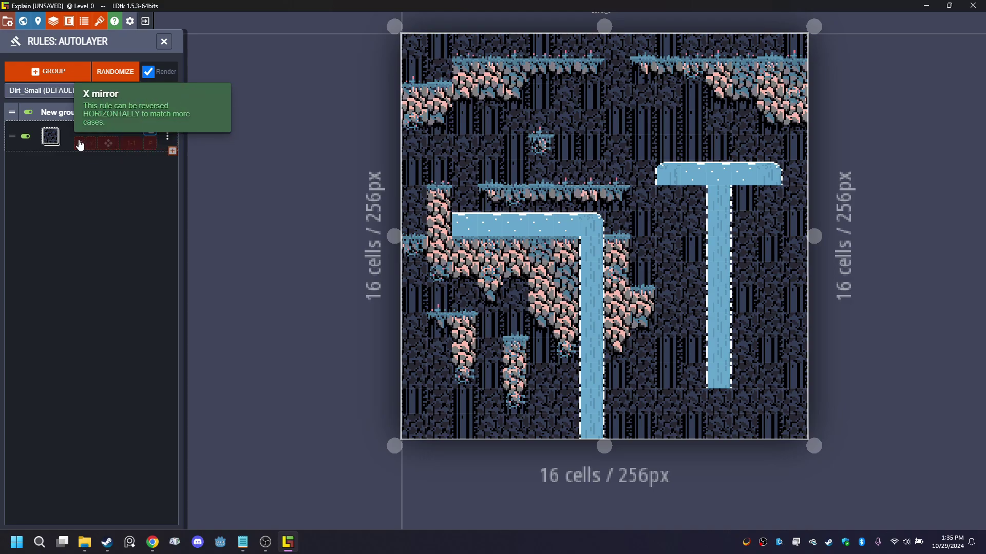
left_click(132, 144)
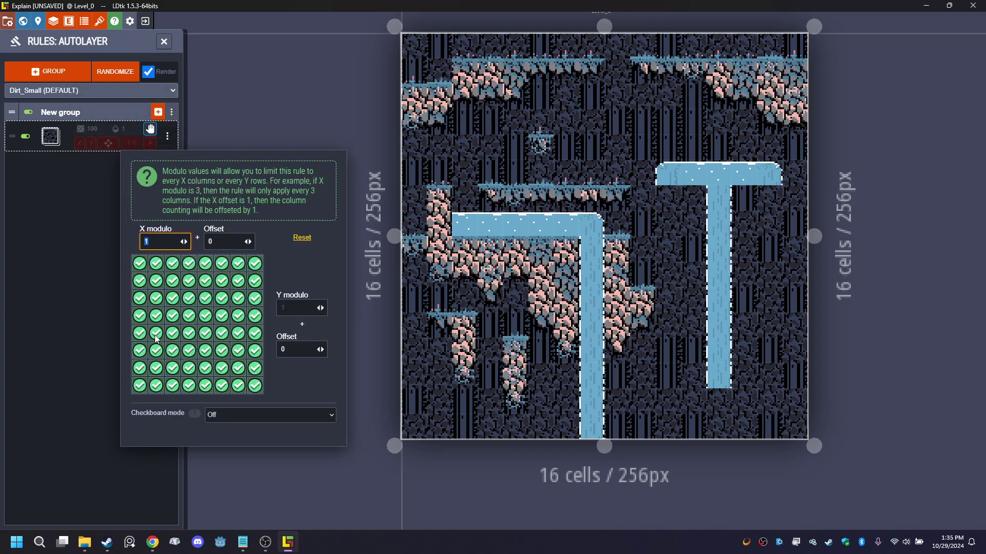
left_click(186, 242)
left_click_drag(187, 242, 199, 247)
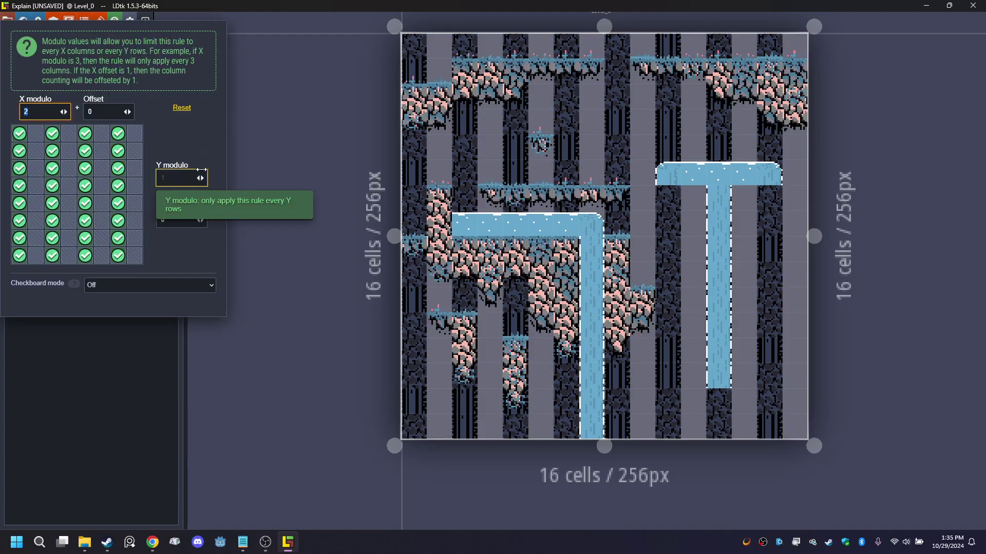
- Try a Y modulo of 2 on the background rule, and set it back to 1
left_click_drag(202, 176, 220, 177)
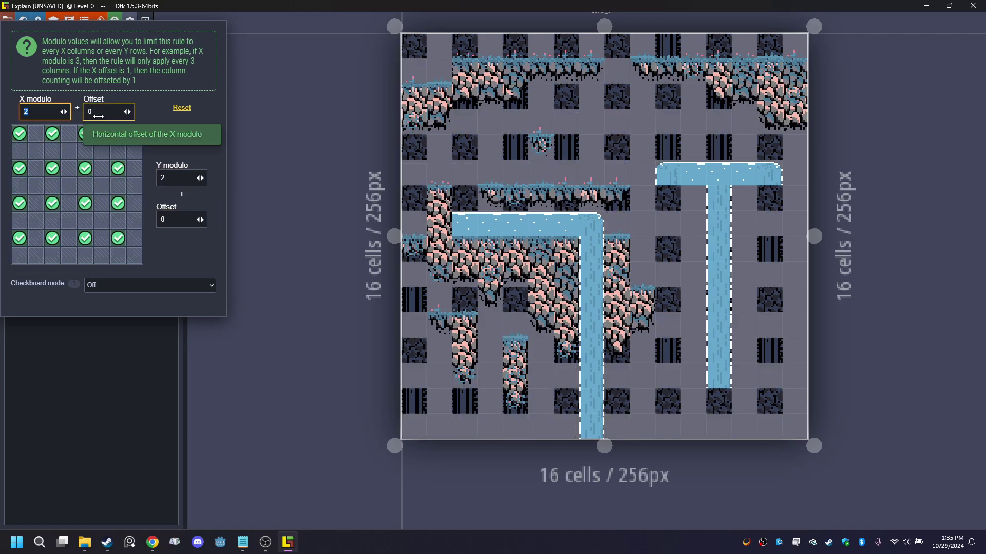
mouse_move(120, 111)
left_mouse_down()
mouse_move(144, 111)
mouse_move(108, 108)
left_mouse_up()
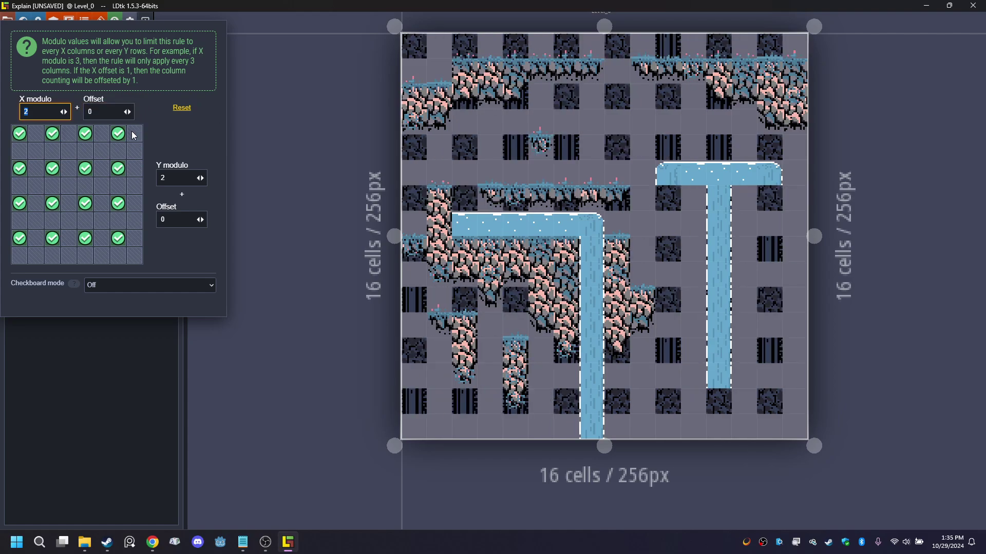
left_click(172, 175)
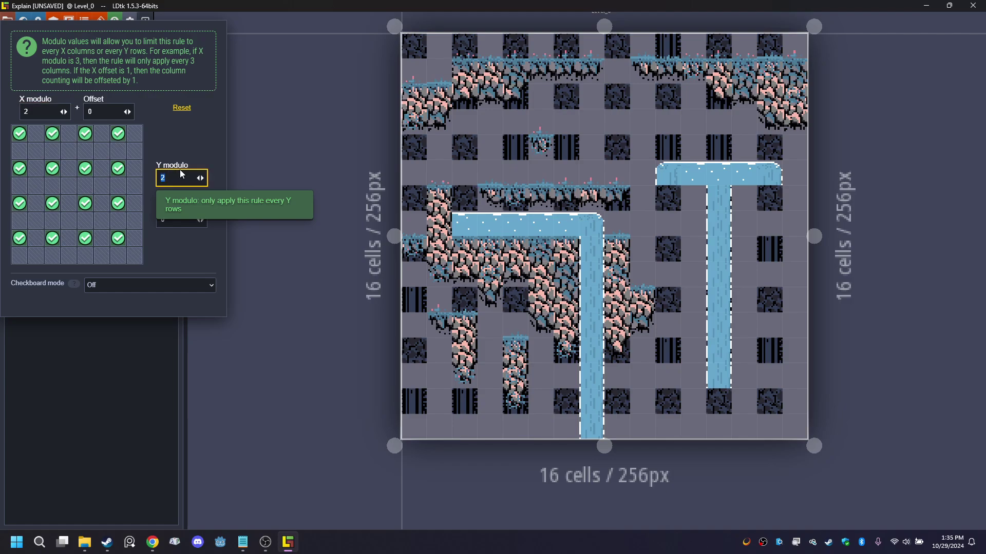
type("1")
key("shift+Tab")
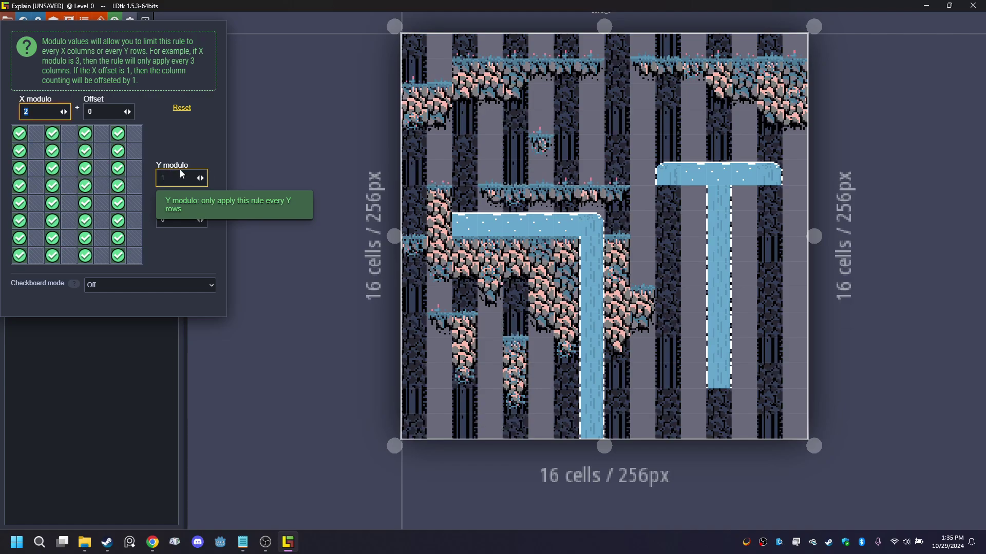
- Leave the modulo settings and reduce the background rule's tiles to the dark pillar tile only
left_click(313, 178)
left_click(50, 135)
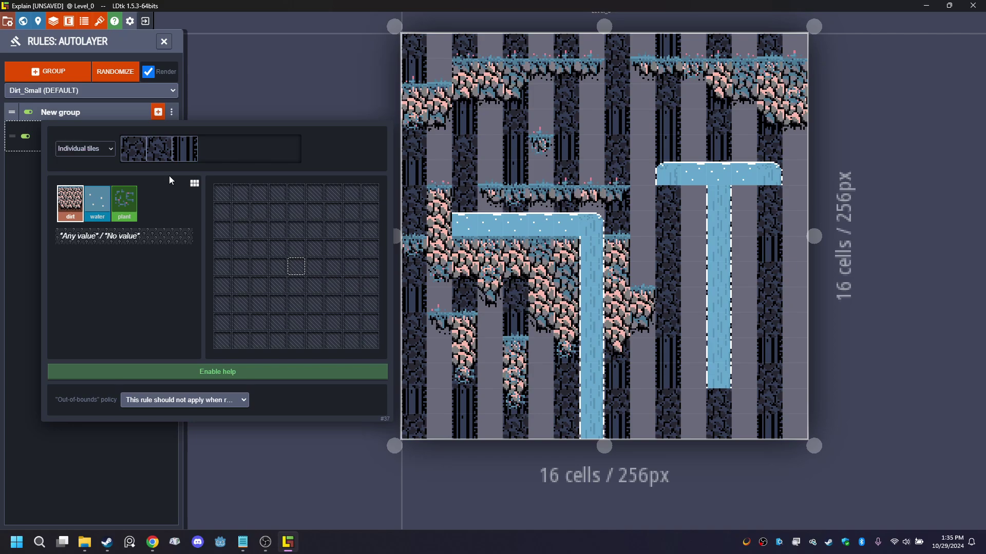
left_click(144, 151)
left_click(490, 160)
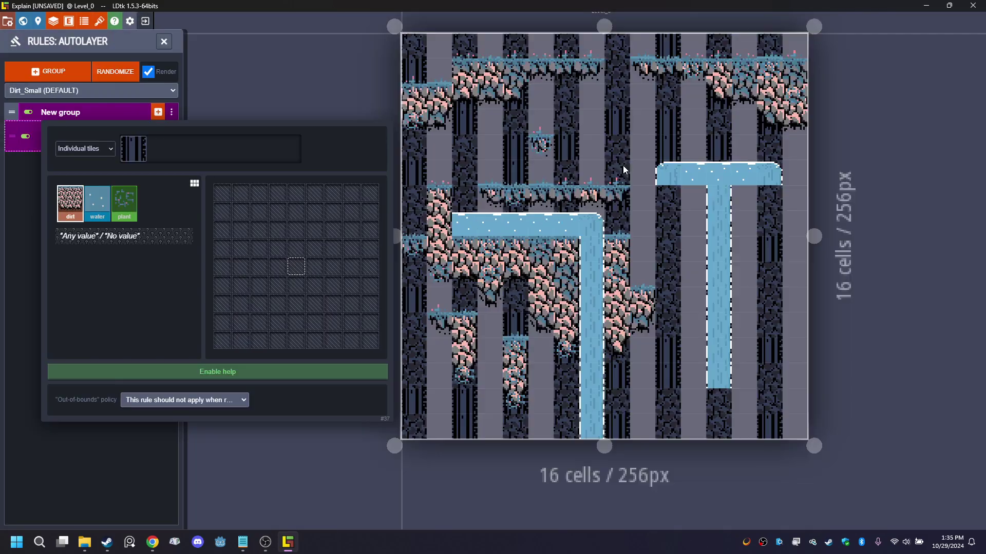
left_click(975, 294)
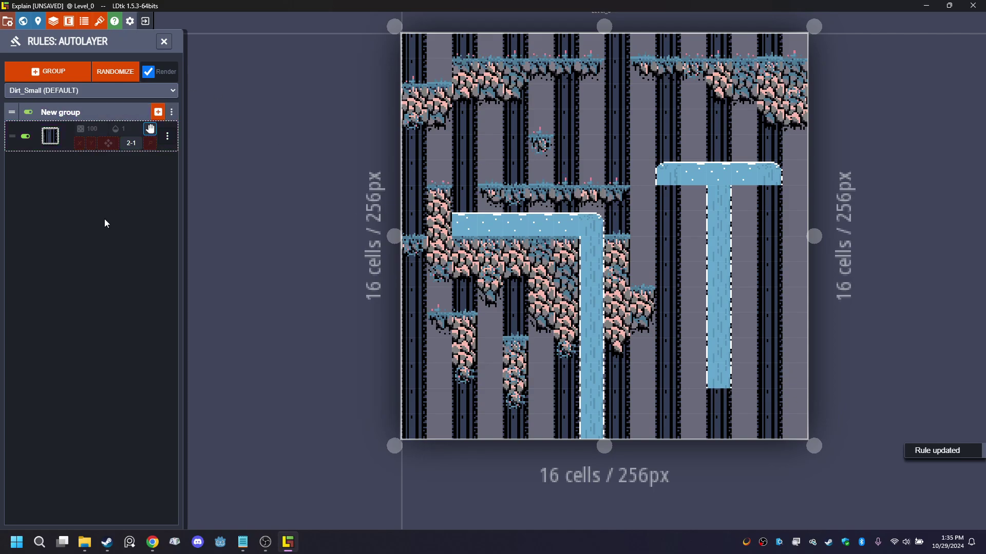
- Add a second rule with an empty pattern and the two dark rock tiles as its individual tiles
left_click(158, 111)
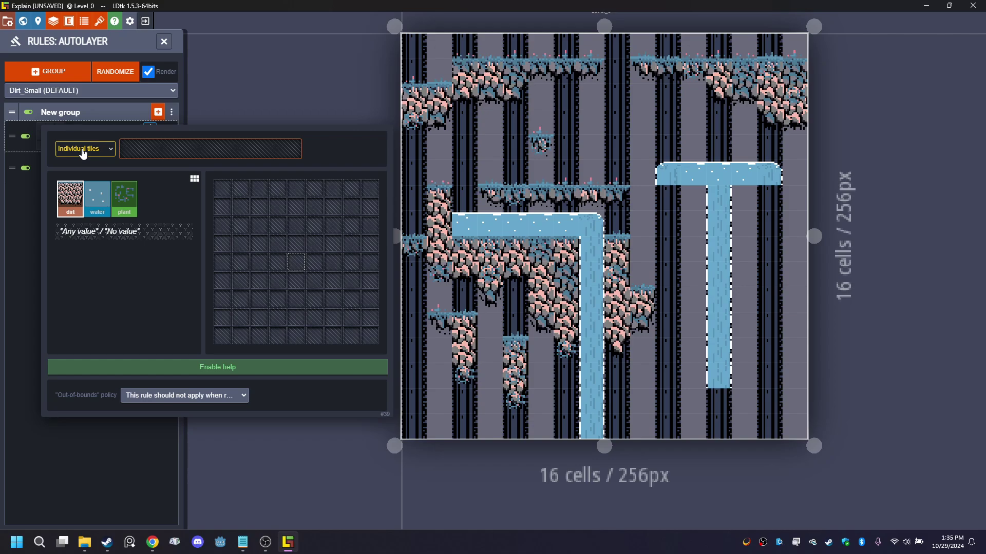
left_click(124, 148)
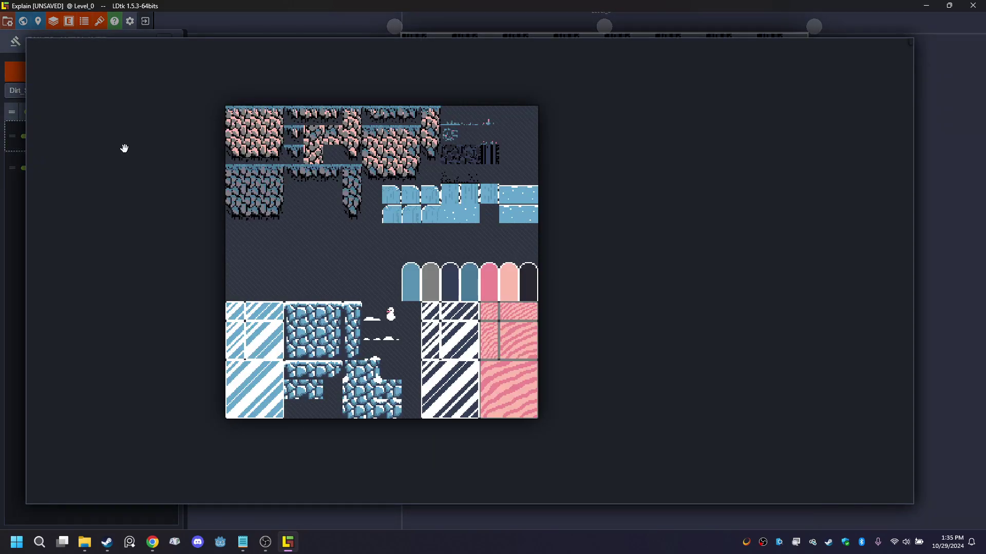
left_click(467, 159)
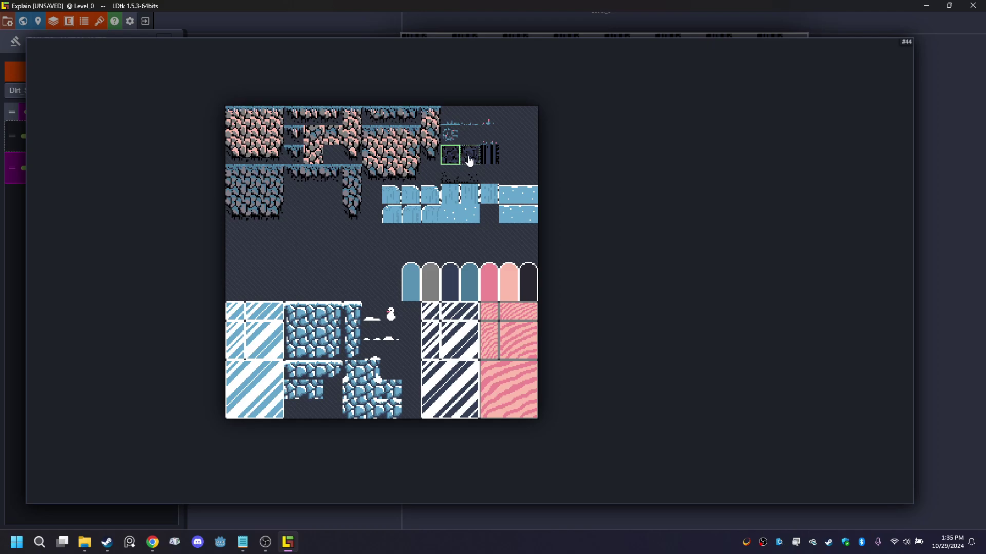
left_click(963, 247)
left_click(263, 451)
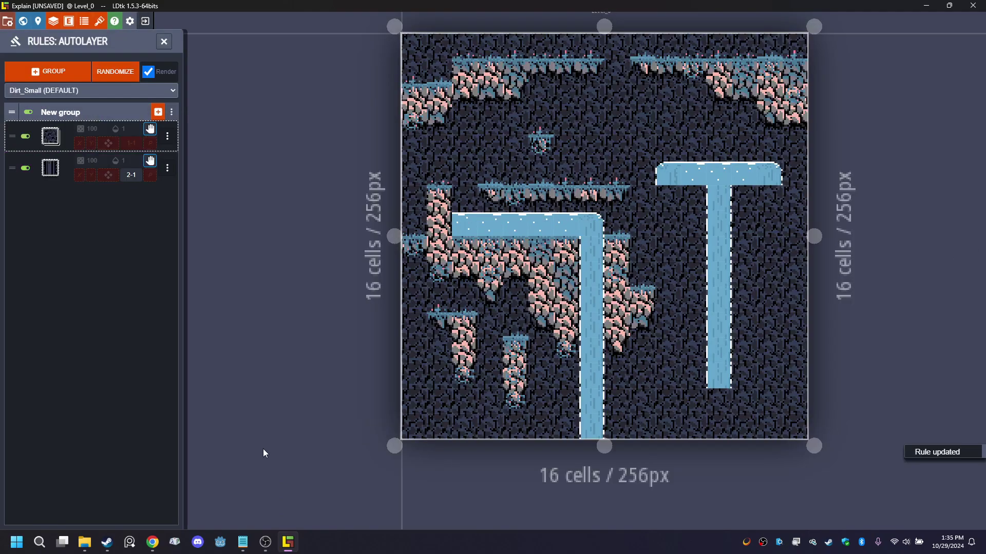
- Move the dark pillar rule above the dark rock rule in the group
left_click_drag(12, 168, 12, 134)
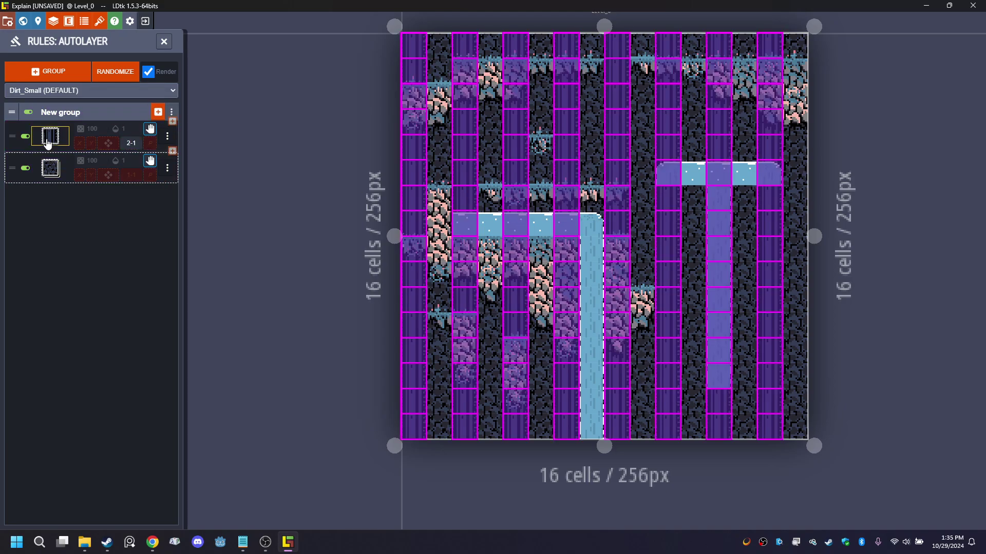
left_click(47, 141)
left_click(201, 91)
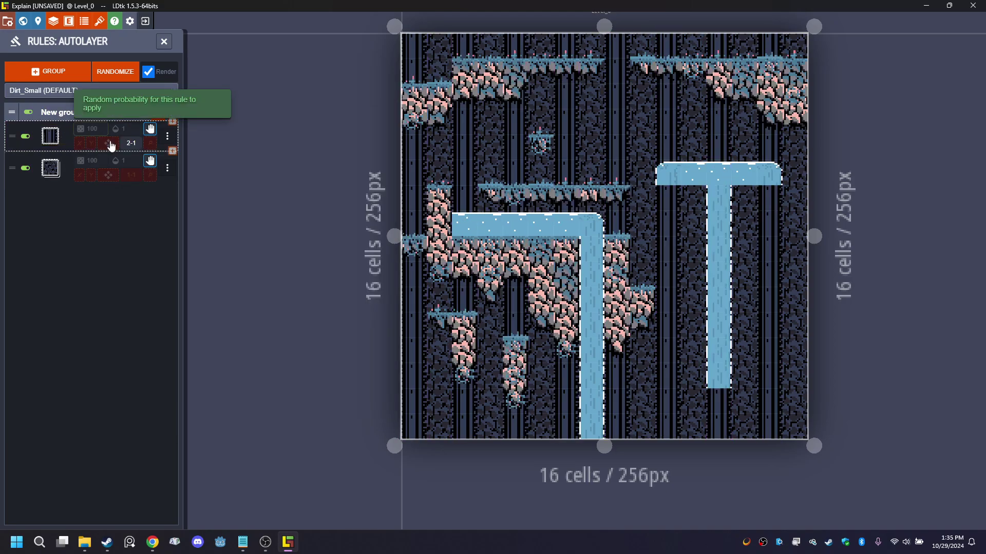
- Set the dark pillar rule's X modulo to 5
left_click(128, 143)
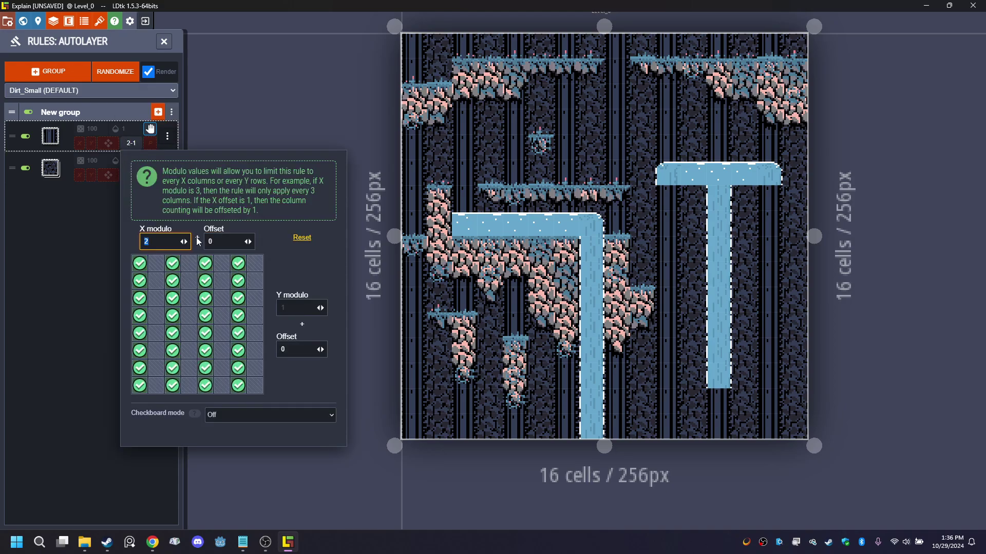
left_click(173, 244)
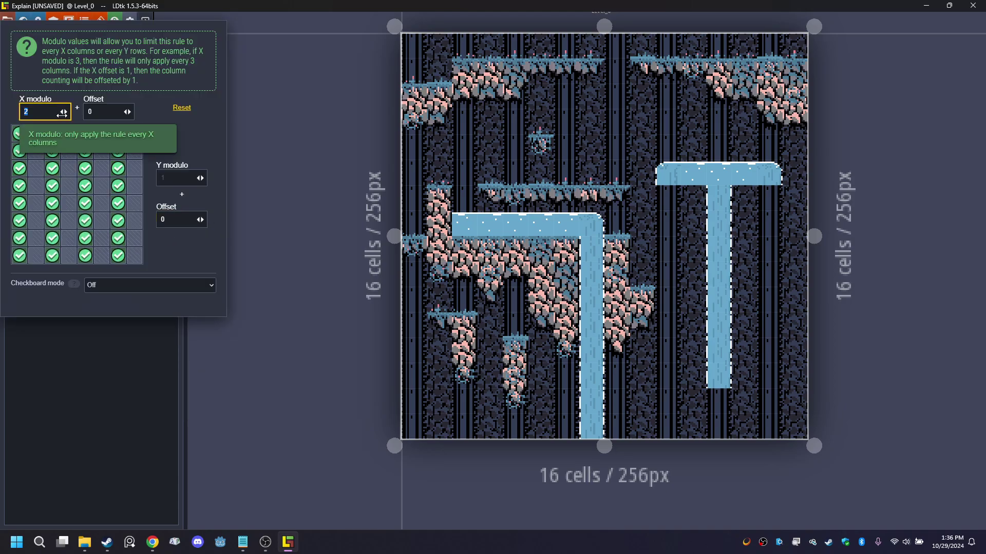
type("5")
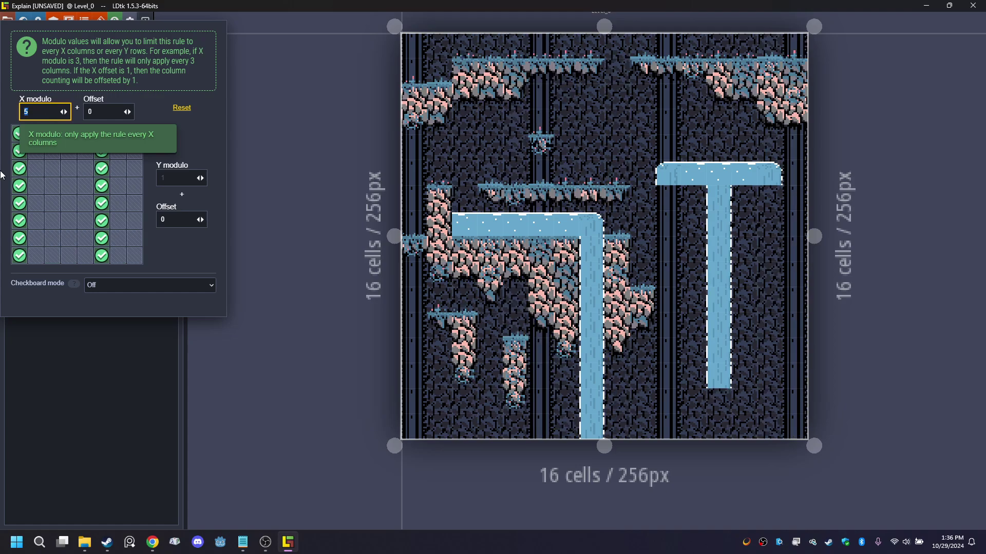
- Leave the background rules and paint dirt on the Smaller_Dirt layer beside and beneath the upper water pool
left_click(323, 366)
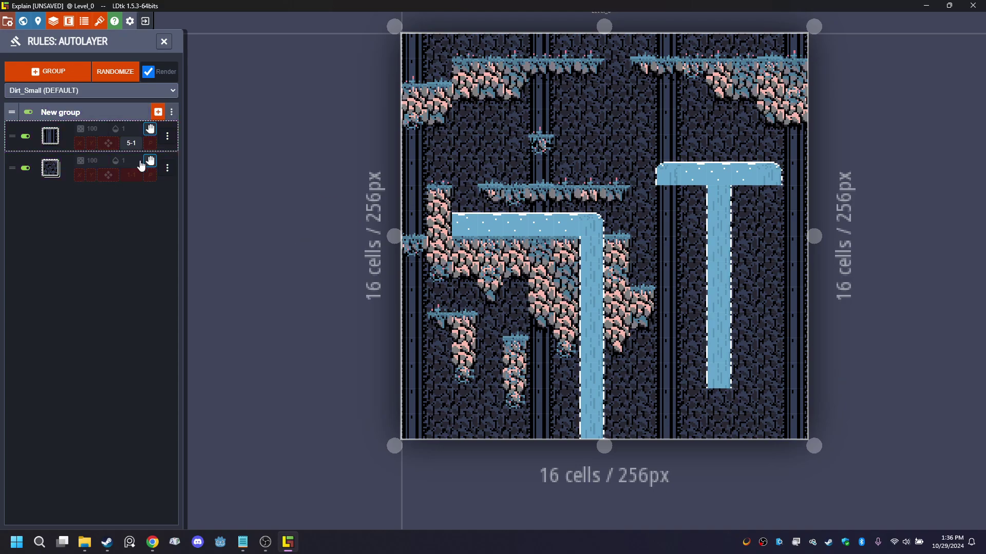
left_click(190, 116)
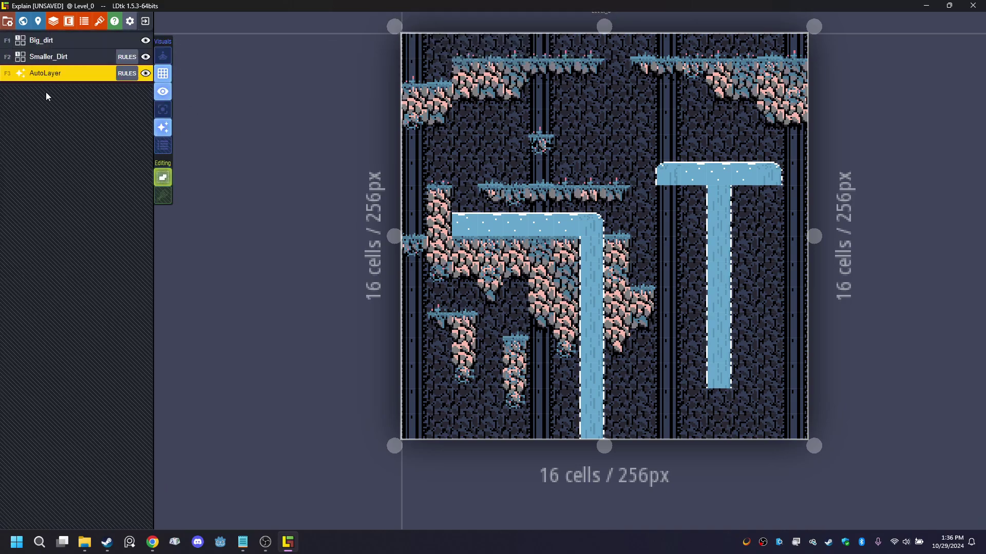
left_click(71, 57)
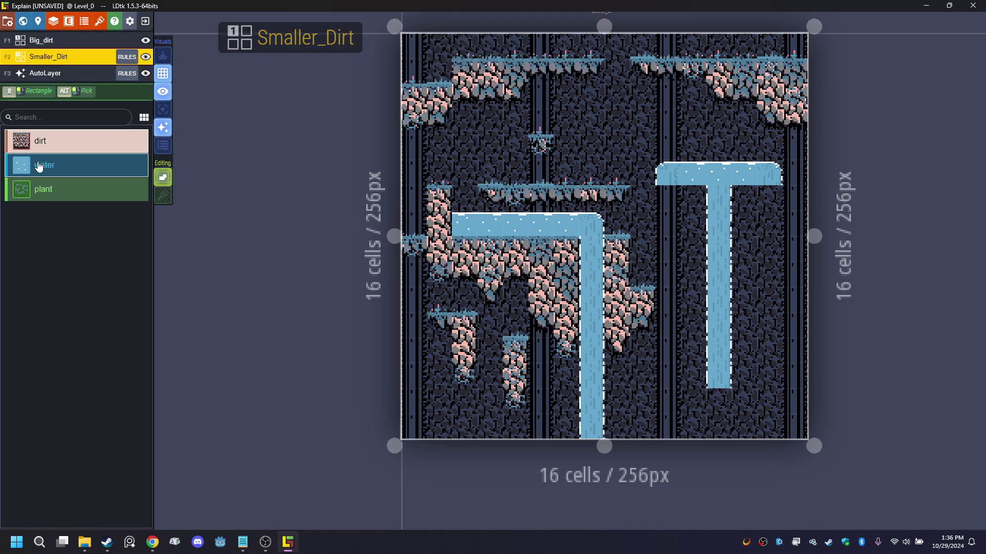
left_click(693, 198)
mouse_move(746, 204)
left_mouse_down()
mouse_move(771, 202)
mouse_move(788, 174)
mouse_move(784, 201)
mouse_move(660, 198)
mouse_move(640, 170)
mouse_move(716, 200)
left_mouse_up()
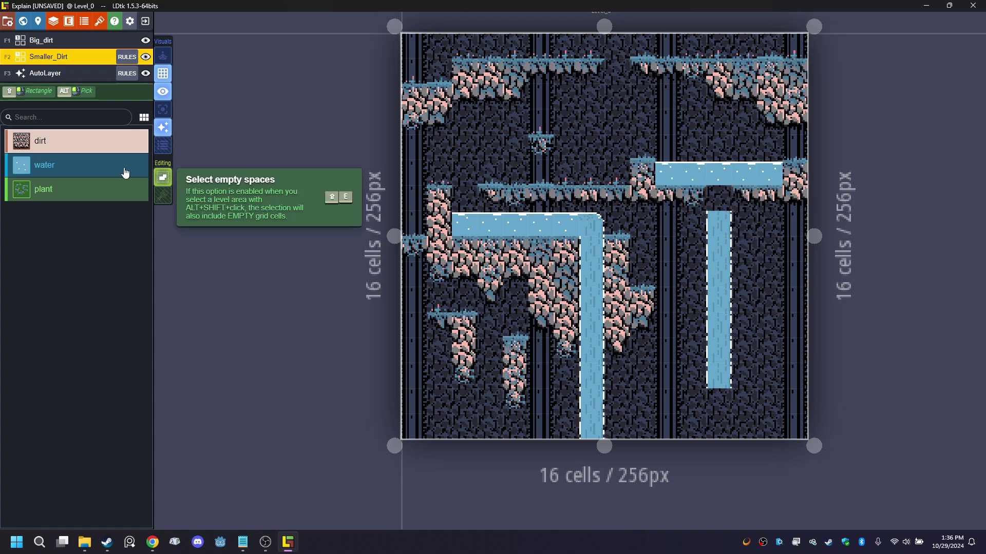
- Paint water through the dirt under the upper pool, extend its waterfall to the floor, and fill the level's bottom row with water
left_click(87, 165)
left_click(716, 204)
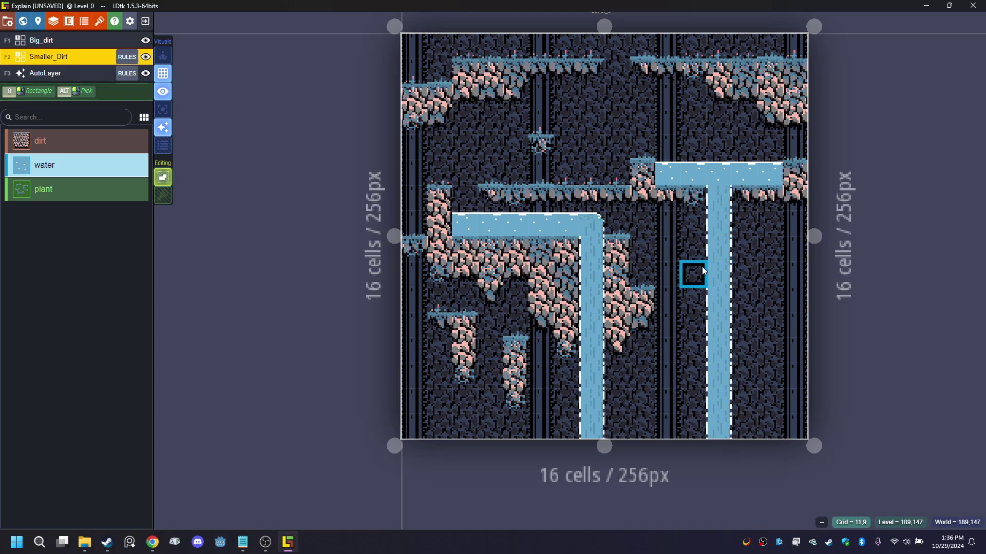
left_click_drag(420, 430, 920, 431)
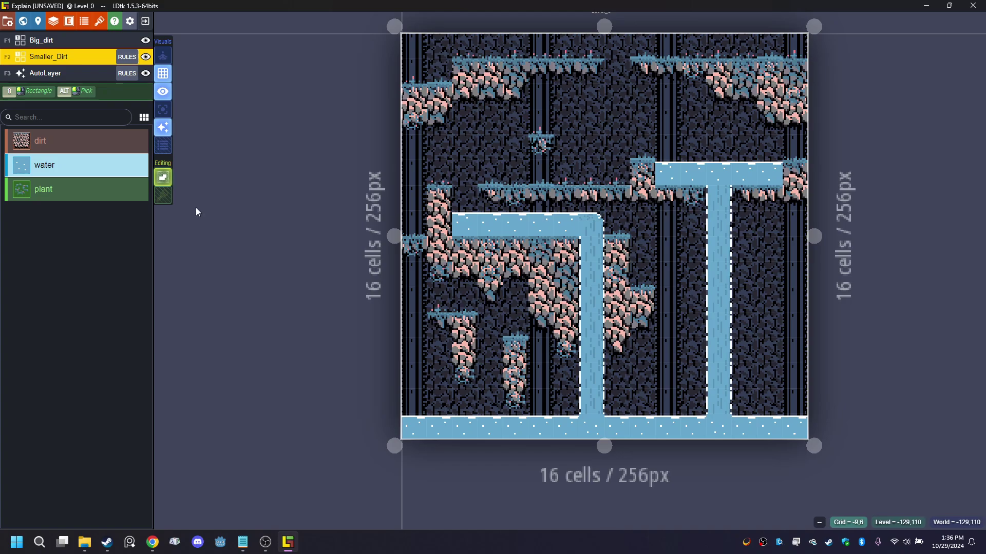
- Set the Big_dirt layer's auto-layer tileset to Dirt, leaving its kill tiles option unset
left_click(50, 39)
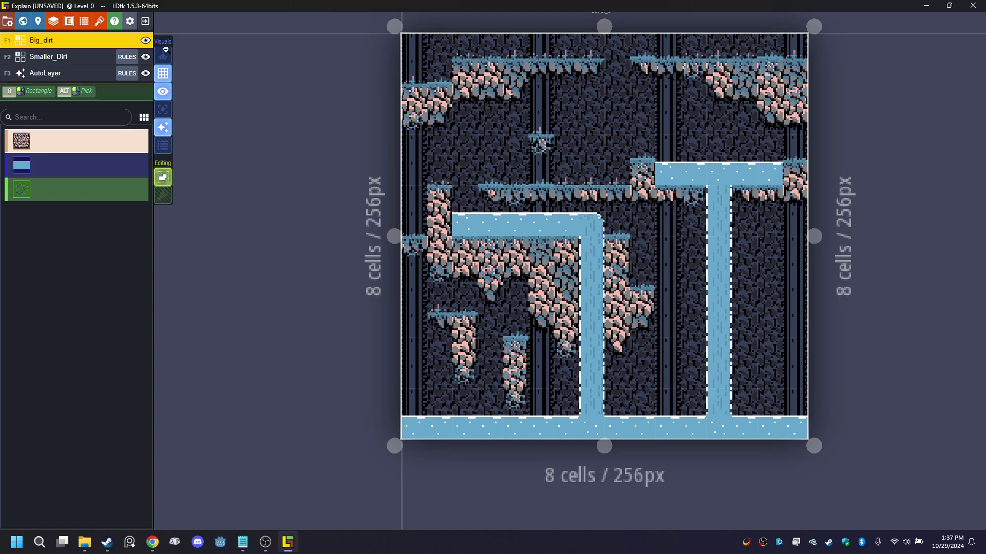
left_click(54, 21)
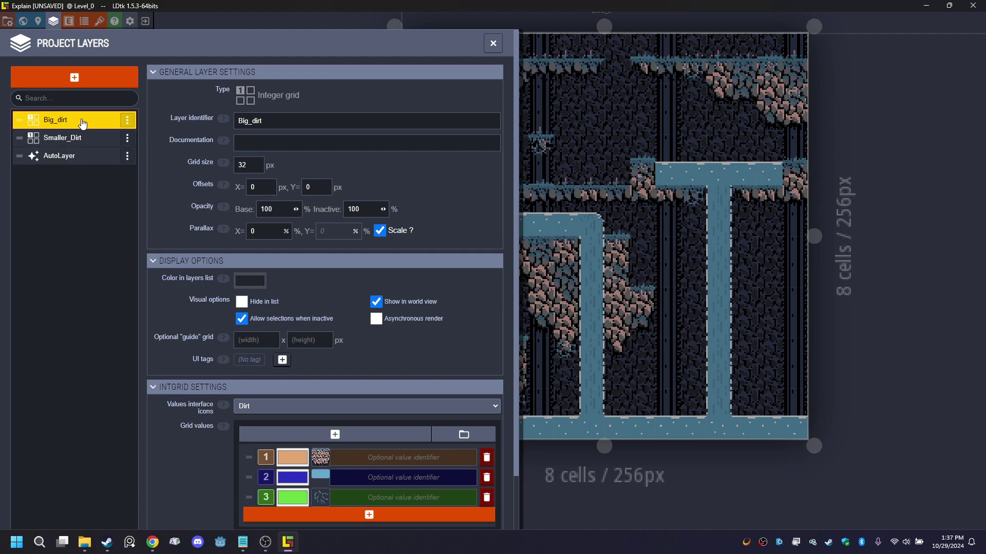
scroll(440, 361, "down", 2)
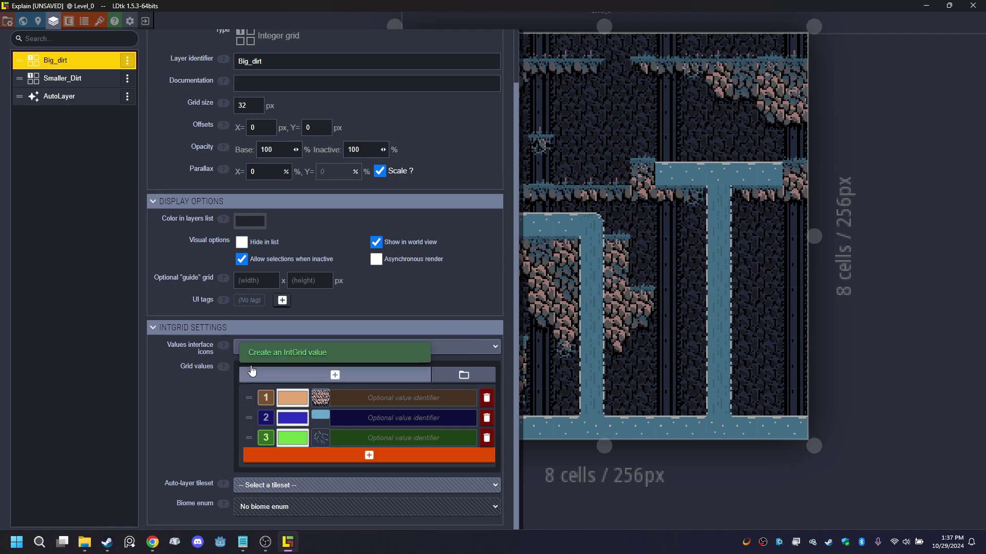
scroll(451, 272, "up", 2)
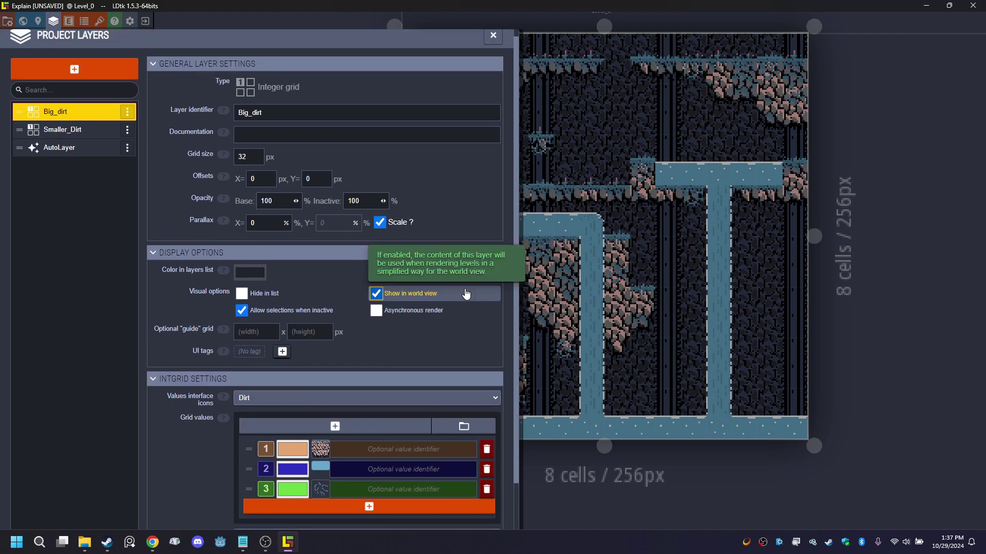
scroll(469, 293, "down", 2)
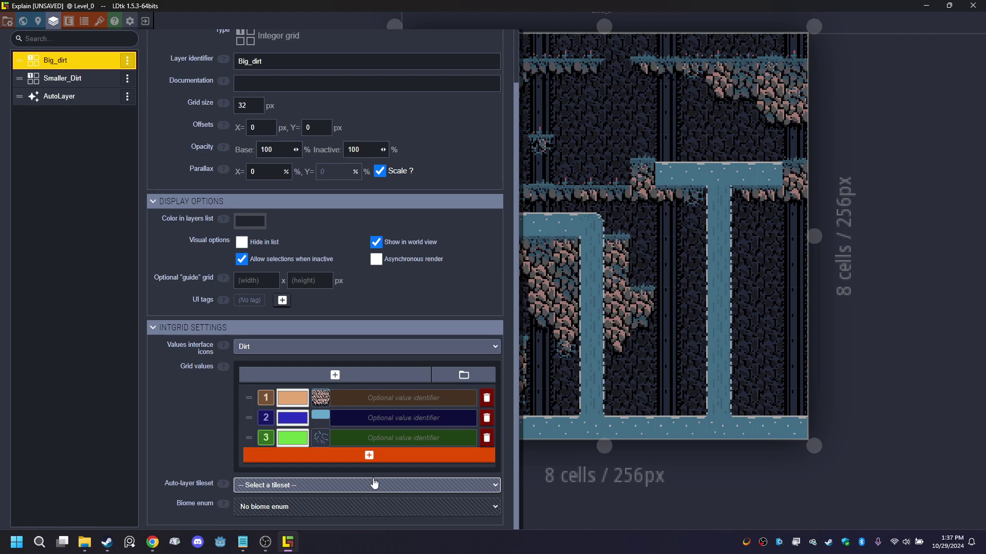
left_click(374, 484)
left_click(311, 444)
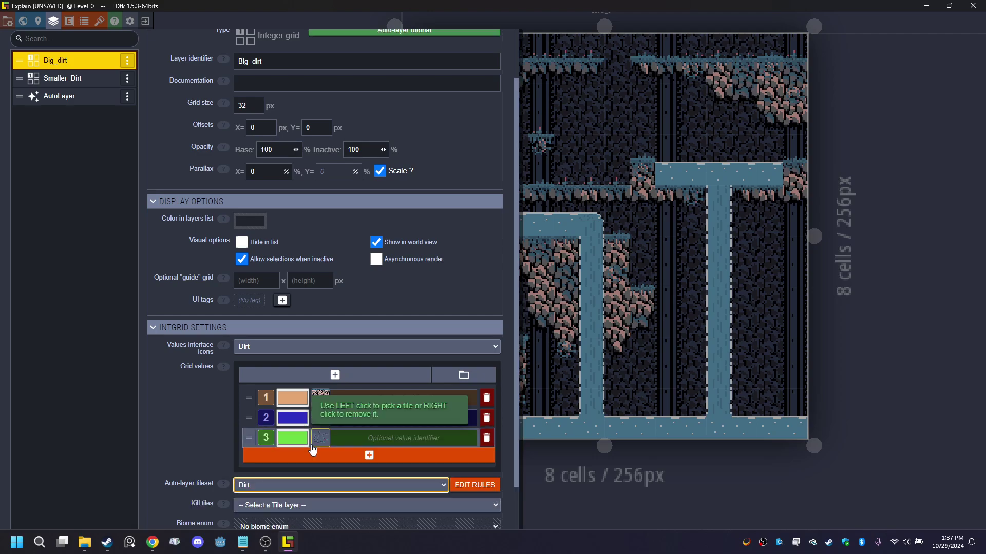
scroll(159, 385, "down", 1)
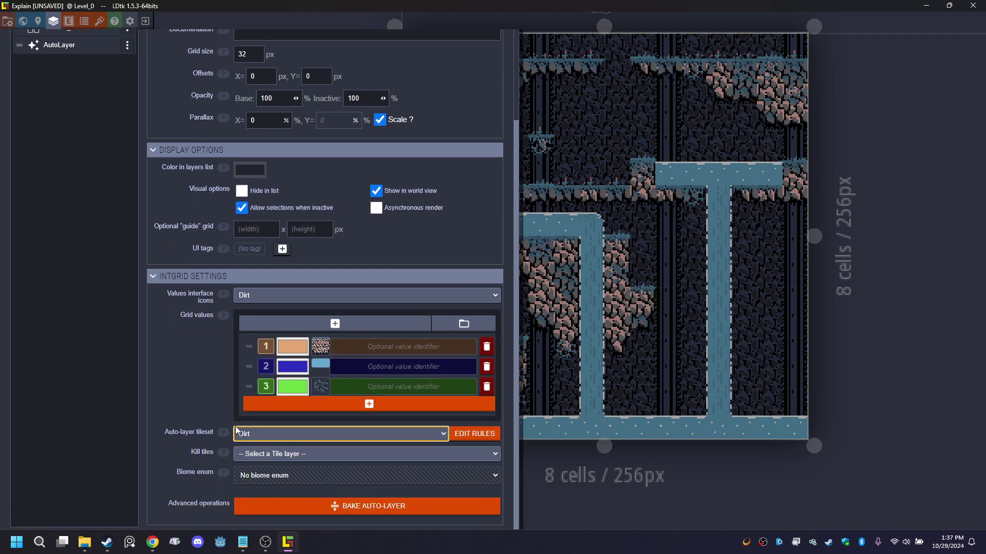
left_click(327, 457)
left_click(326, 457)
left_click(883, 430)
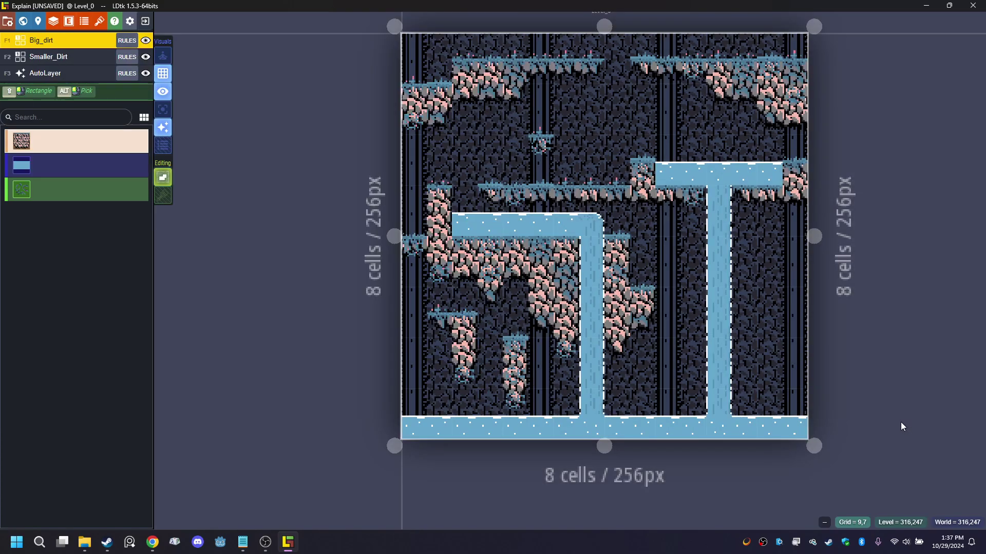
- Start the rules assistant for Big_dirt and assign the pink dirt block's upper-left, top and upper-right tiles to the matching slots
left_click(126, 41)
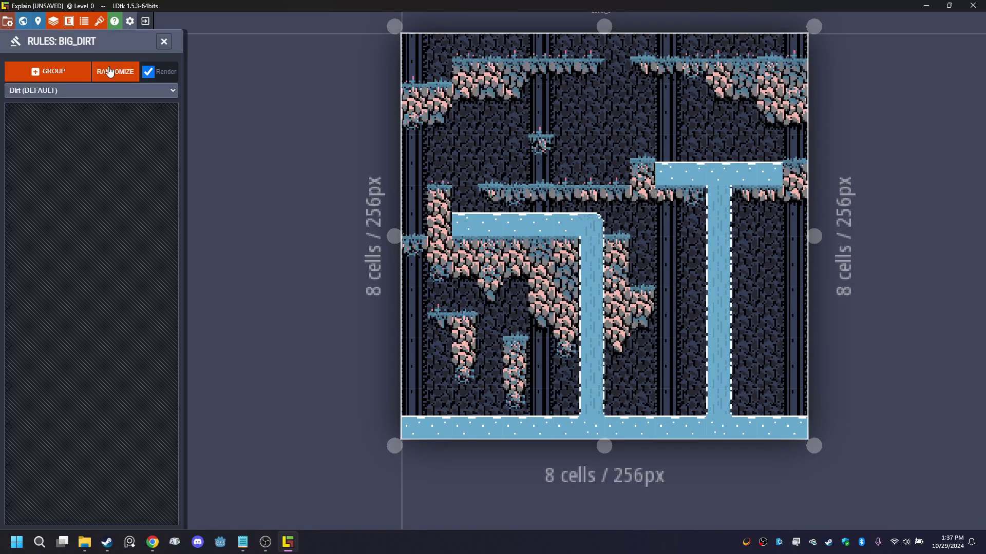
left_click(51, 72)
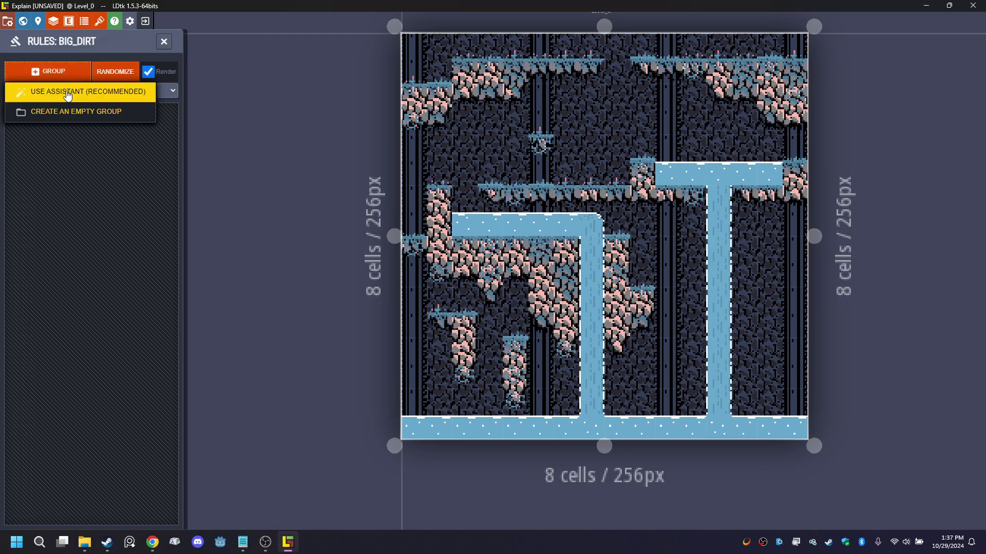
left_click(69, 93)
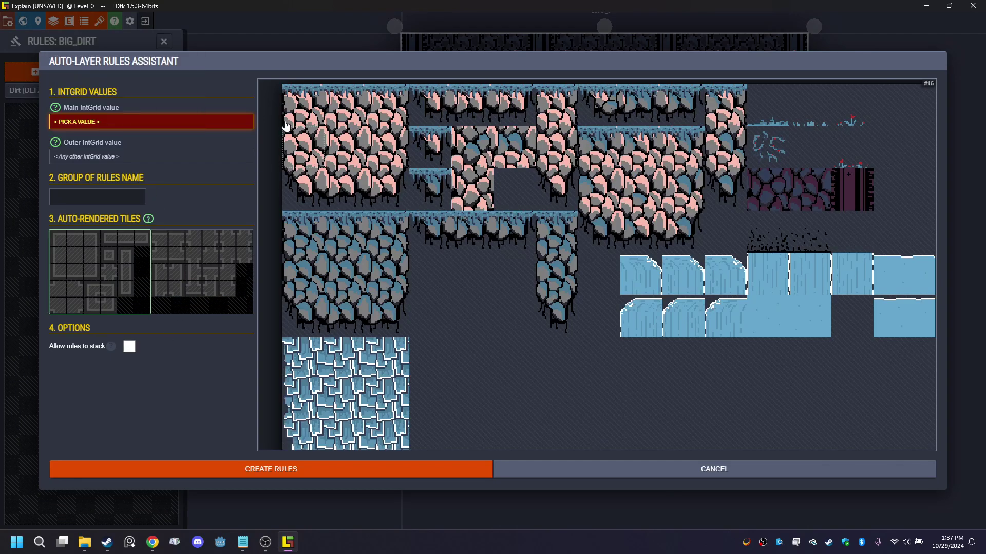
left_click(315, 109)
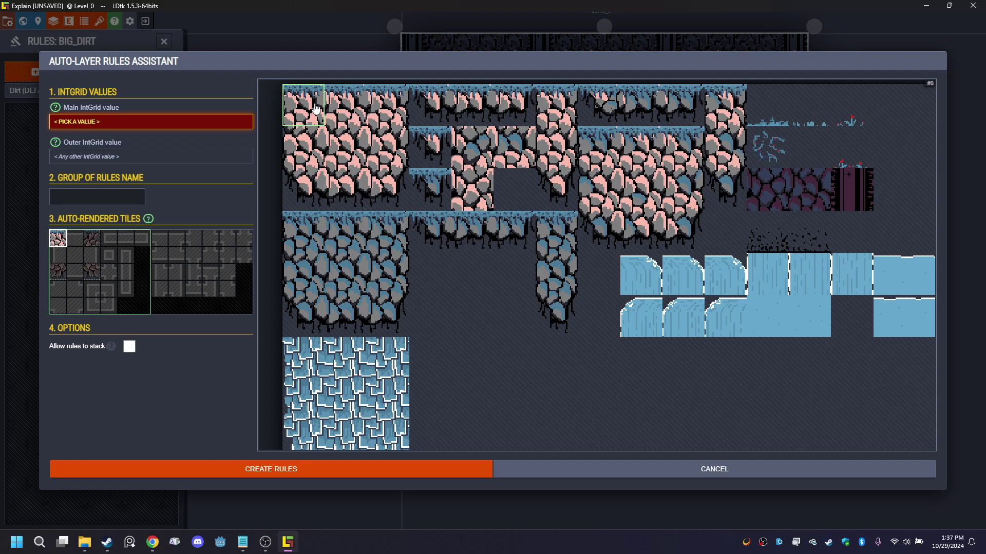
left_click(78, 240)
left_click(342, 99)
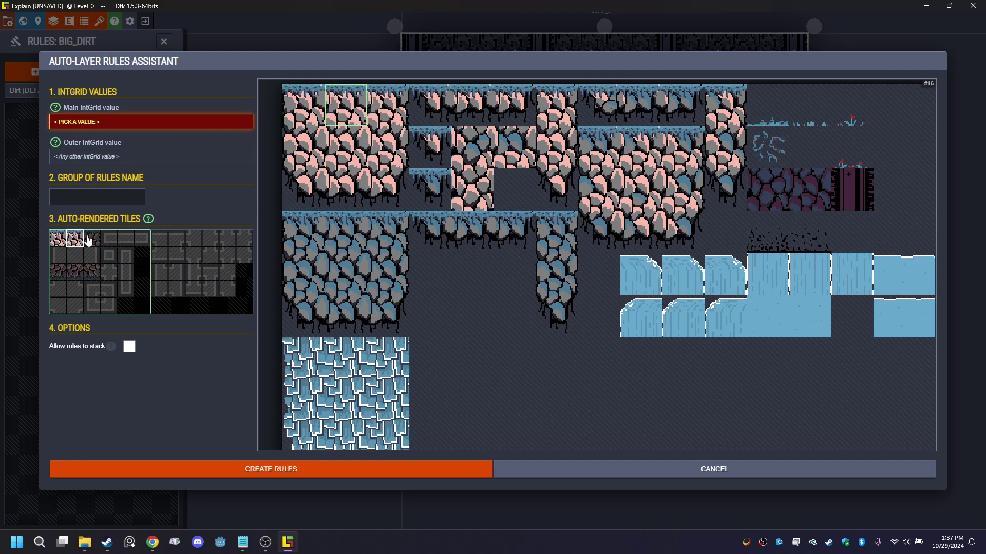
left_click(90, 240)
left_click(396, 111)
- Assign the middle and bottom row tiles of the pink dirt block to the remaining slots of the 3x3 template
left_click(58, 255)
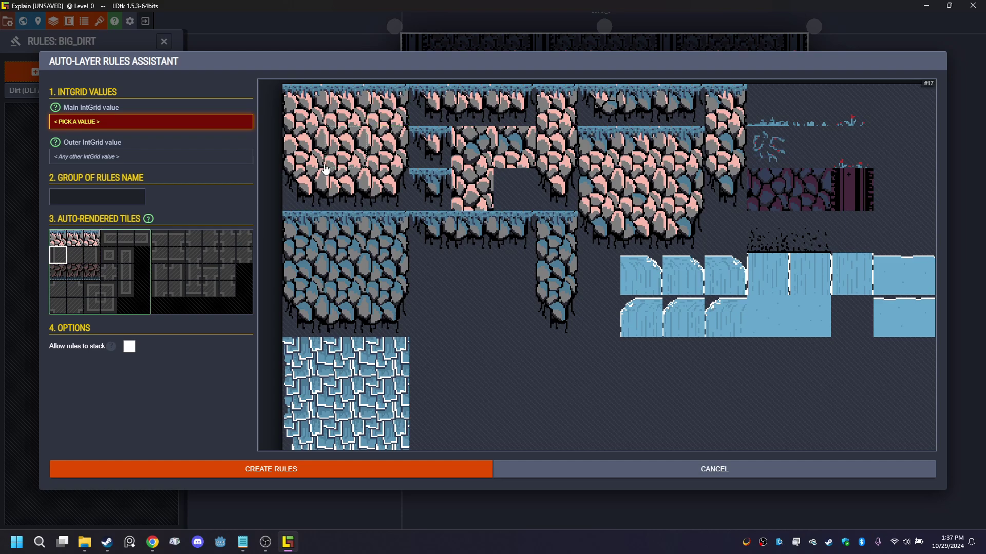
left_click(318, 147)
left_click(77, 255)
left_click(341, 156)
left_click(390, 154)
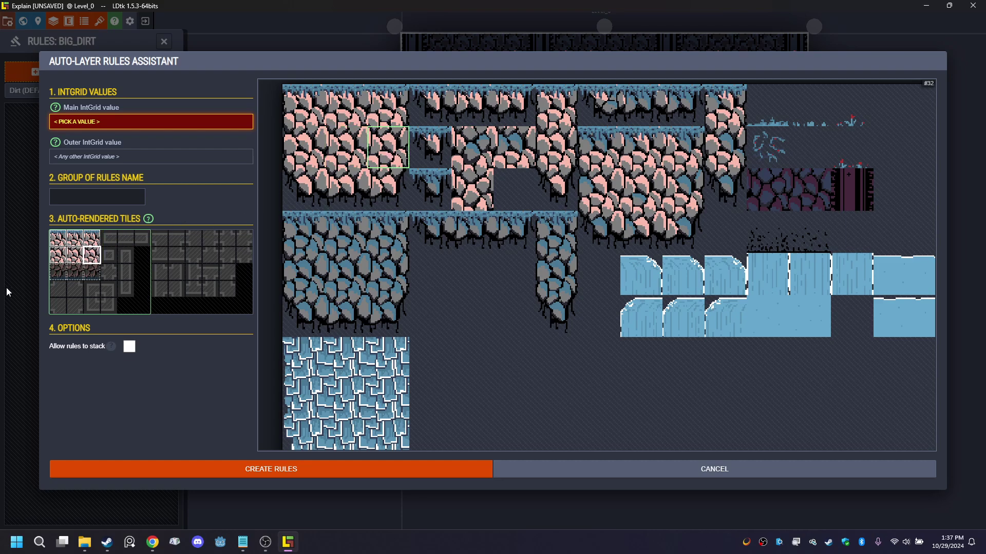
left_click(63, 272)
left_click(287, 193)
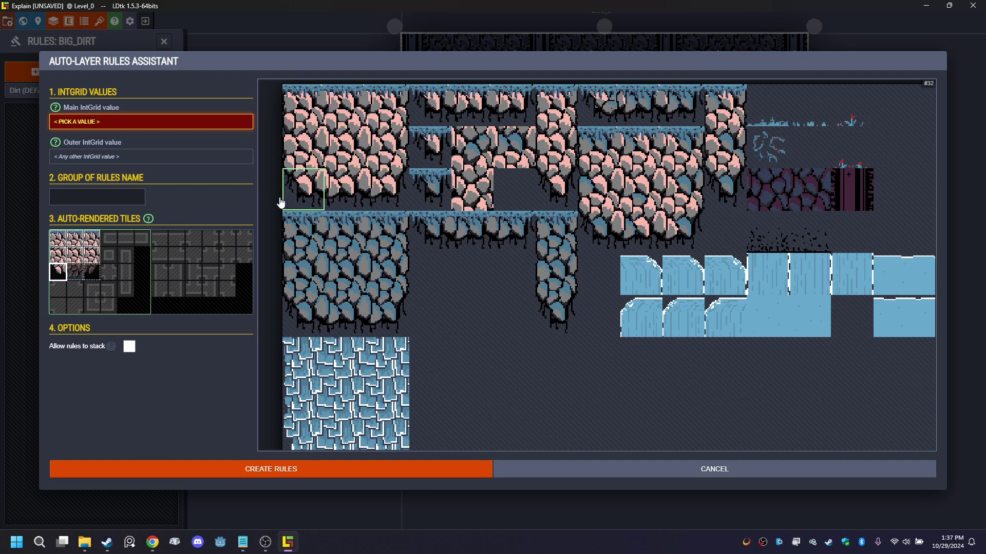
left_click(345, 190)
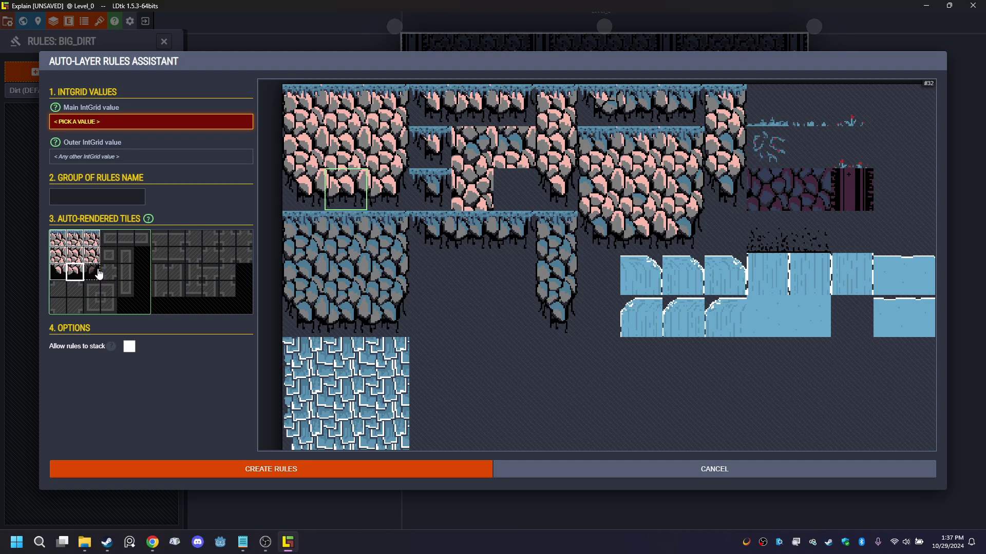
left_click(388, 190)
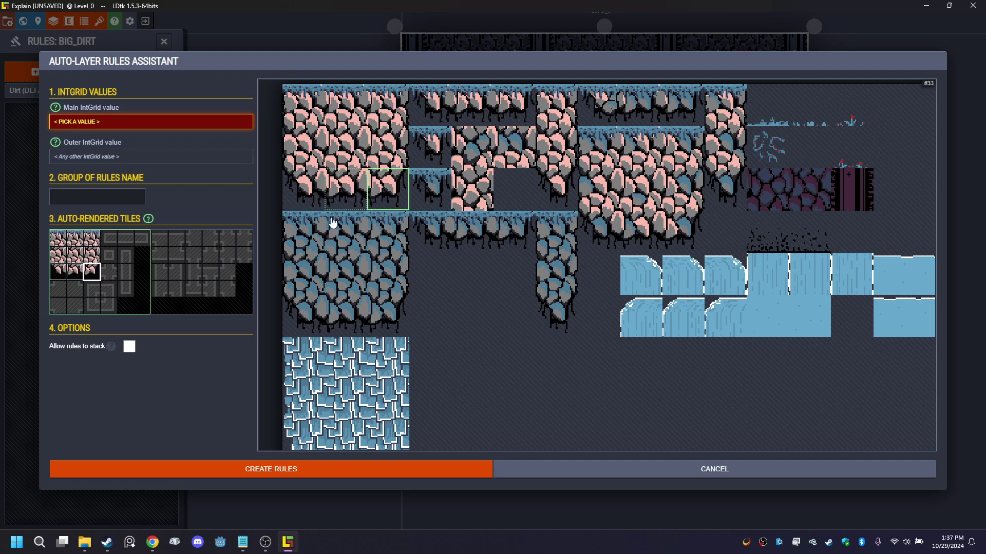
- Assign the three thin horizontal platform tiles and the single isolated dirt tile to their template slots
left_click(114, 237)
left_click(430, 104)
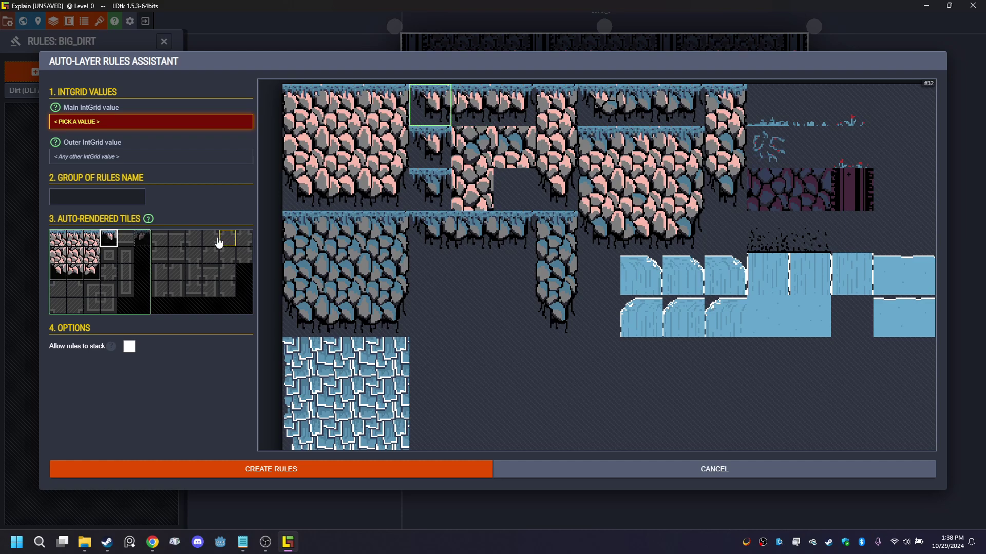
left_click(471, 106)
left_click(137, 241)
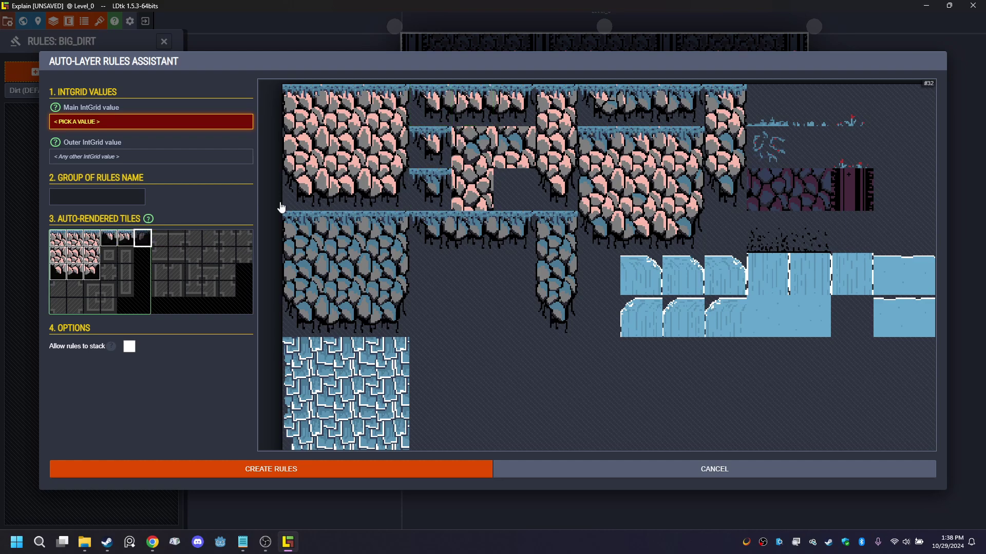
left_click(514, 106)
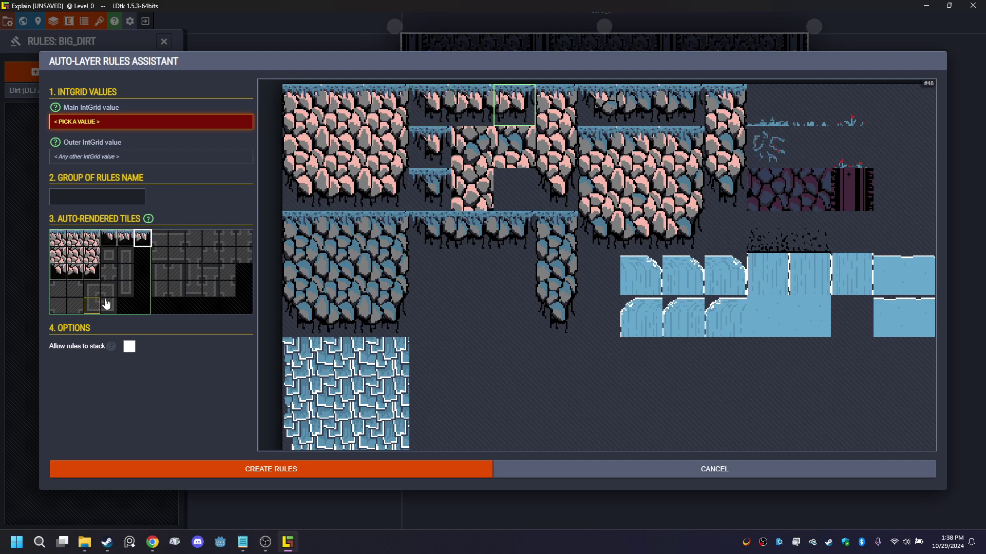
left_click(114, 257)
left_click(430, 148)
left_click(59, 290)
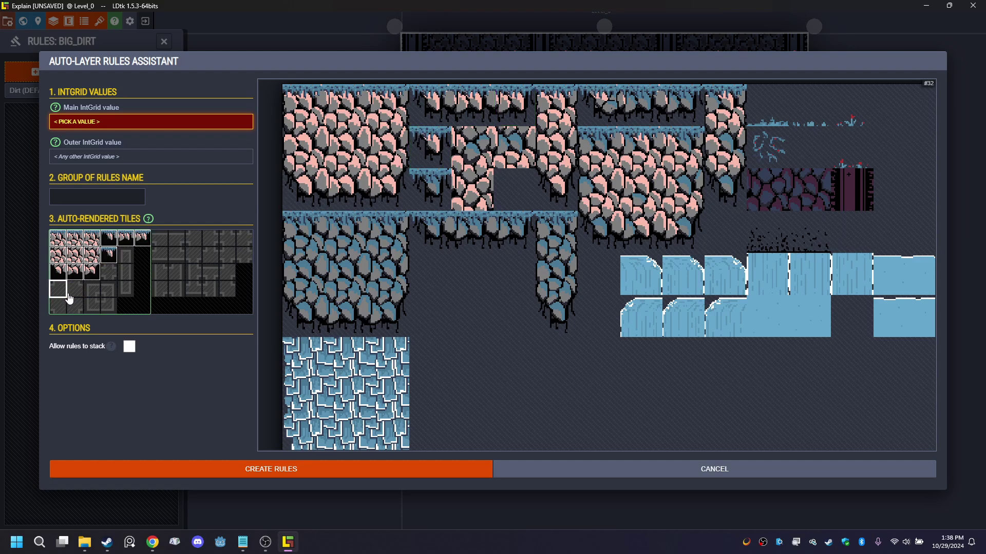
- Assign the top, middle and bottom tiles of the pink dirt column to the vertical template slots
left_click(125, 255)
left_click(556, 105)
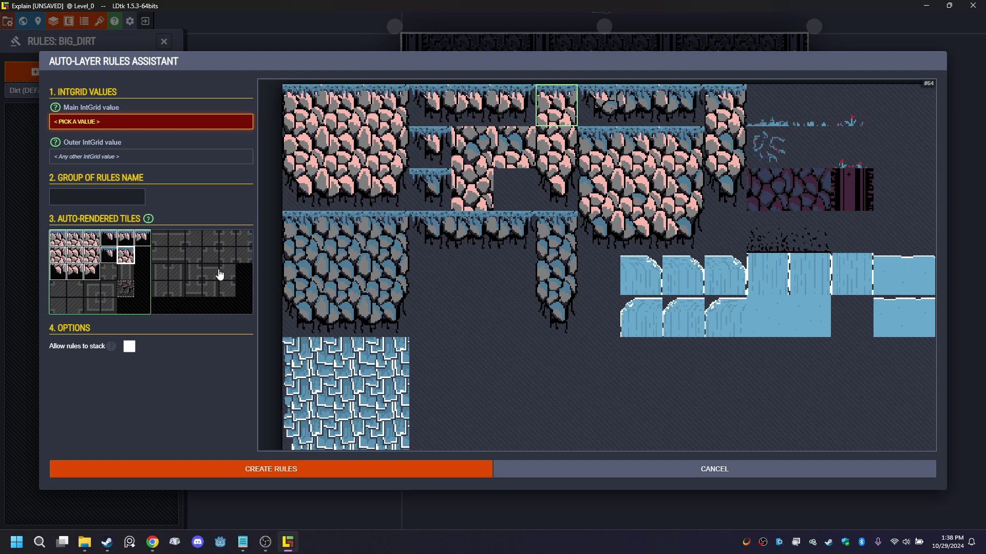
left_click(126, 272)
left_click(549, 148)
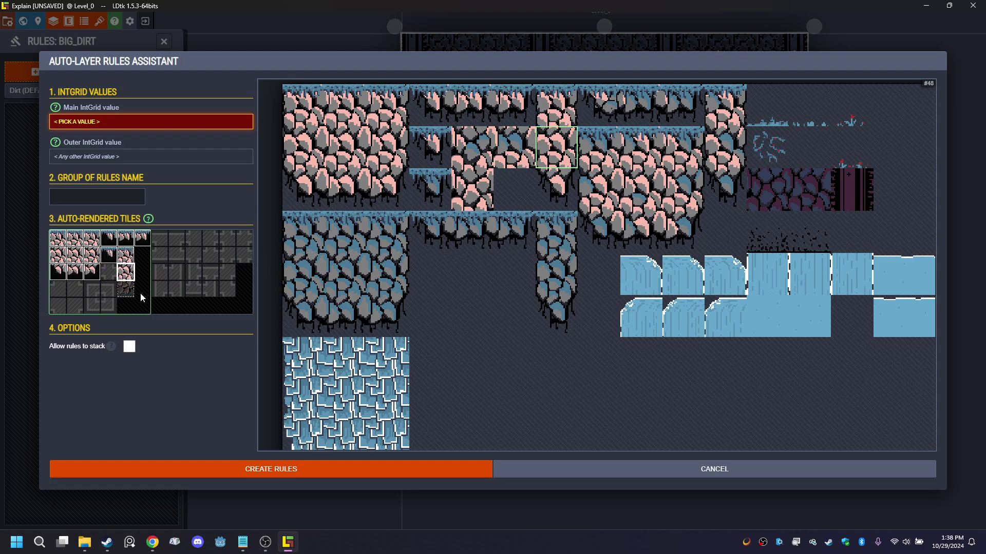
left_click(127, 290)
left_click(556, 190)
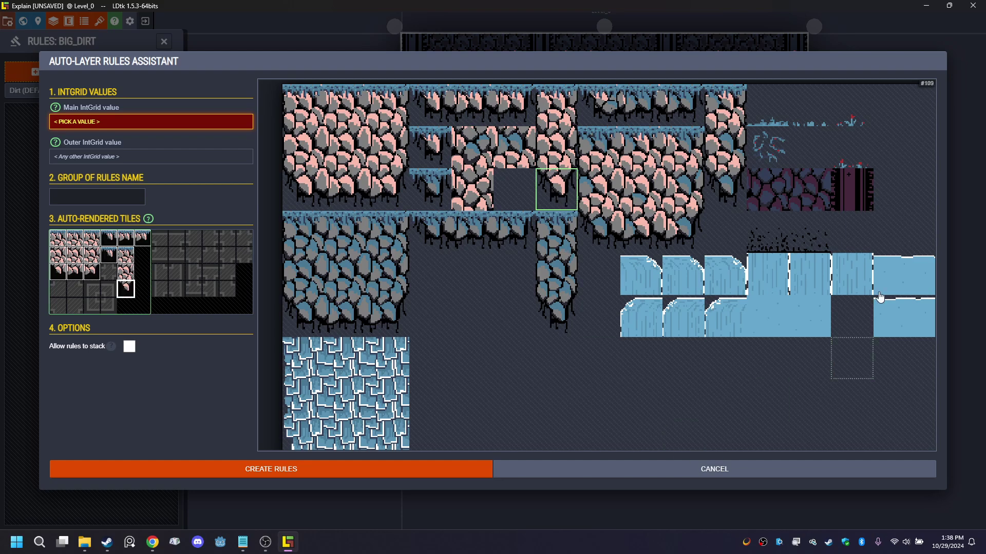
- Choose IntGrid value 1 as the main value for the Big_dirt rules in the assistant
left_click(323, 473)
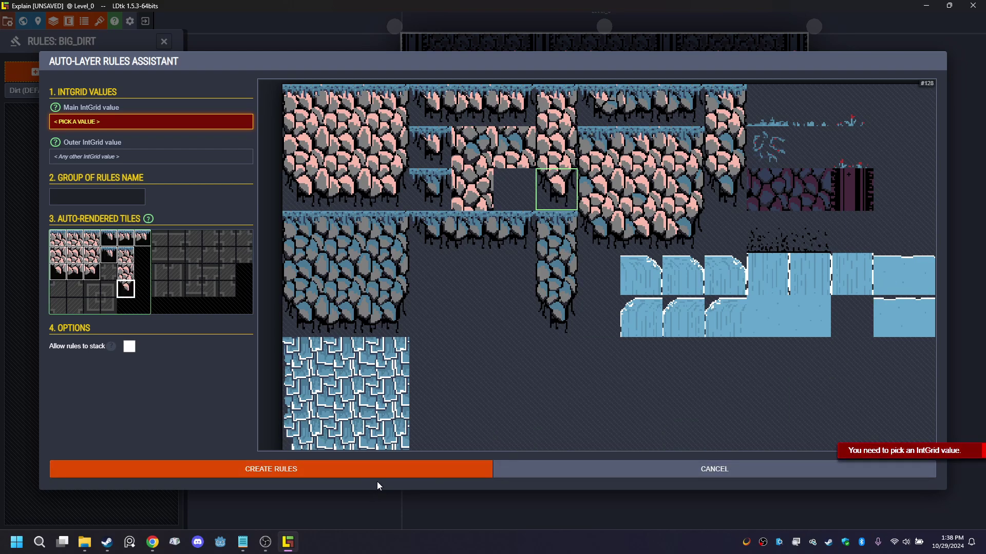
left_click(369, 476)
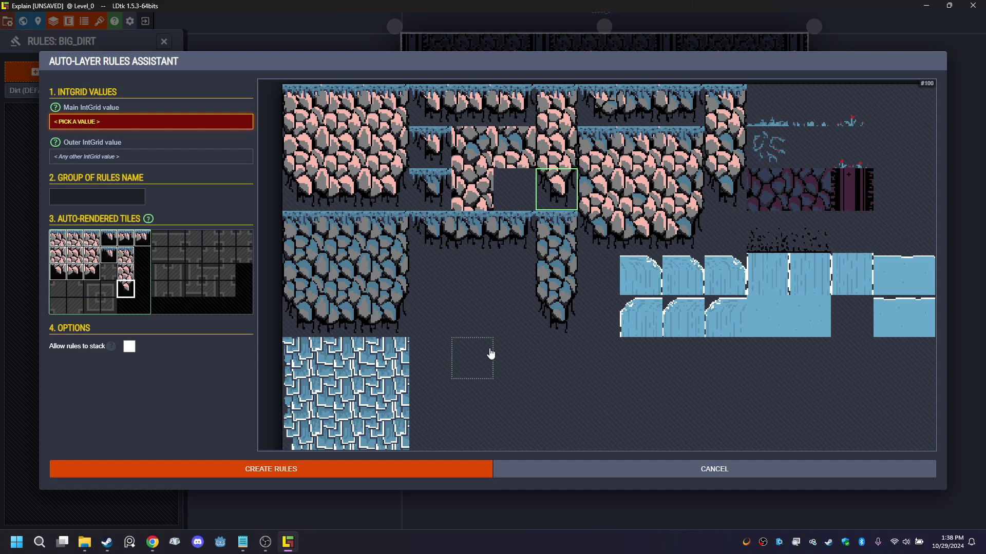
left_click(75, 121)
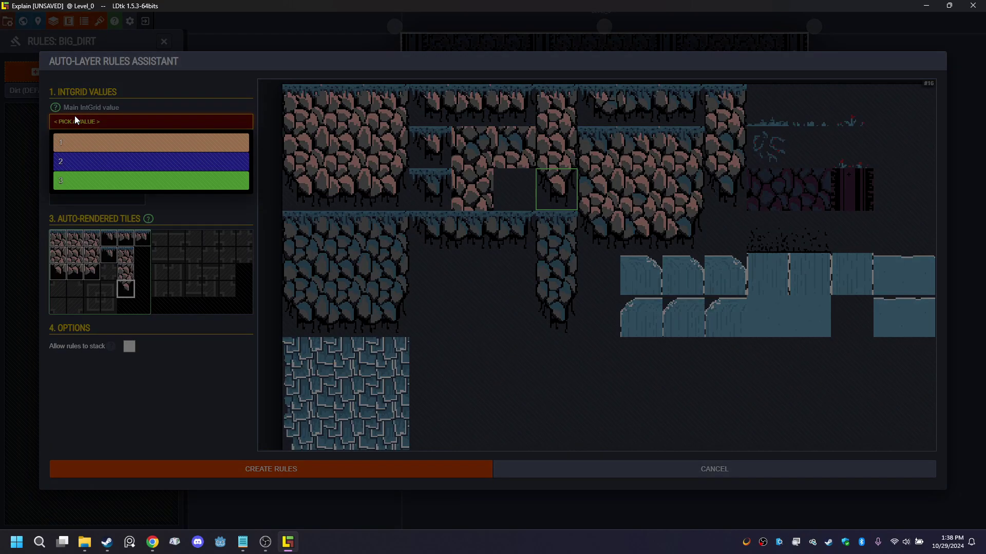
left_click(86, 147)
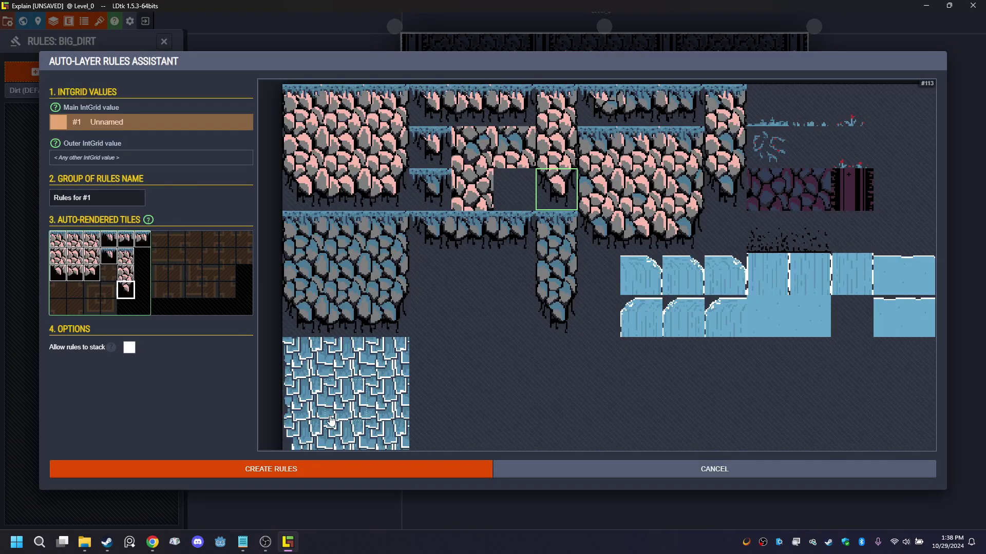
- Start a new assistant-made rule group for Big_dirt with IntGrid value 1 as its main value
left_click(405, 506)
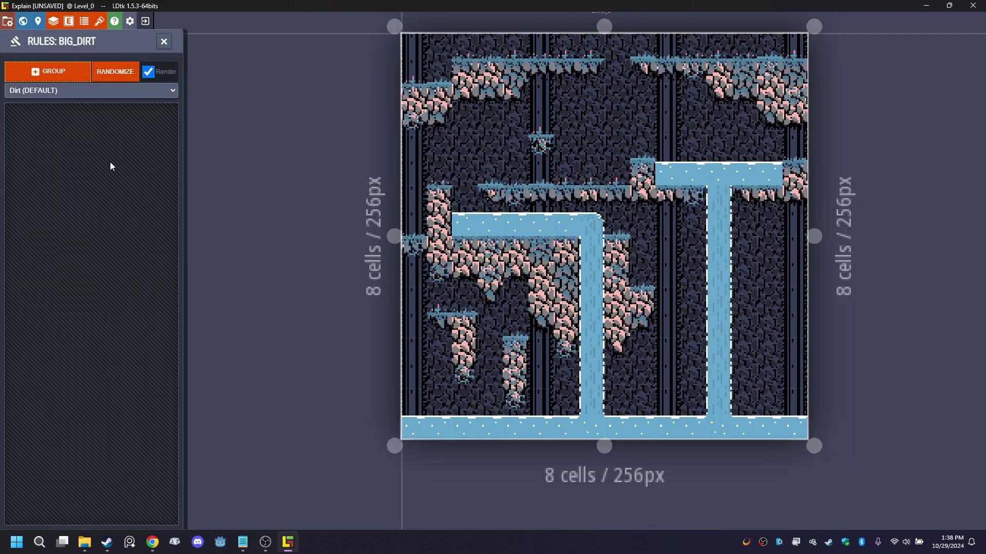
left_click(52, 70)
left_click(66, 92)
left_click(89, 122)
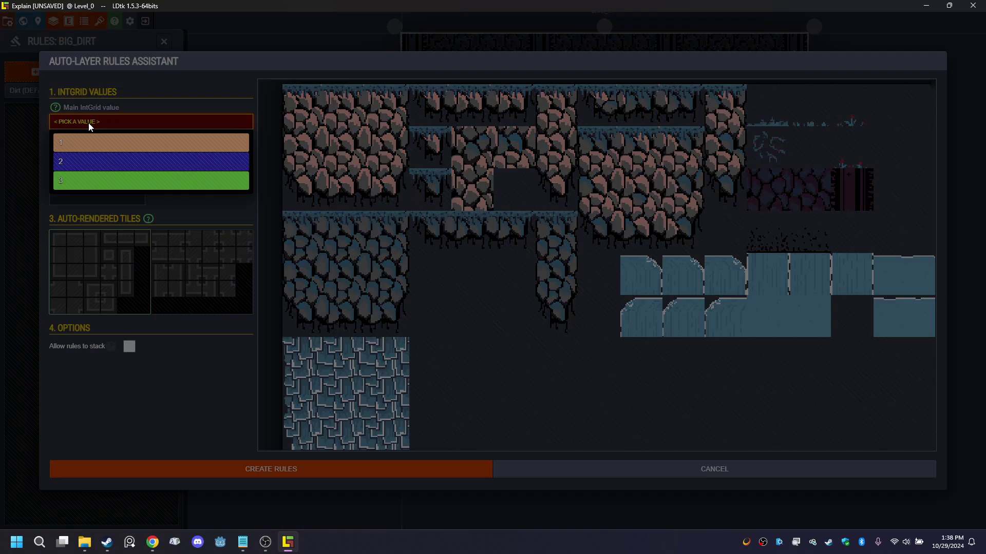
left_click(95, 145)
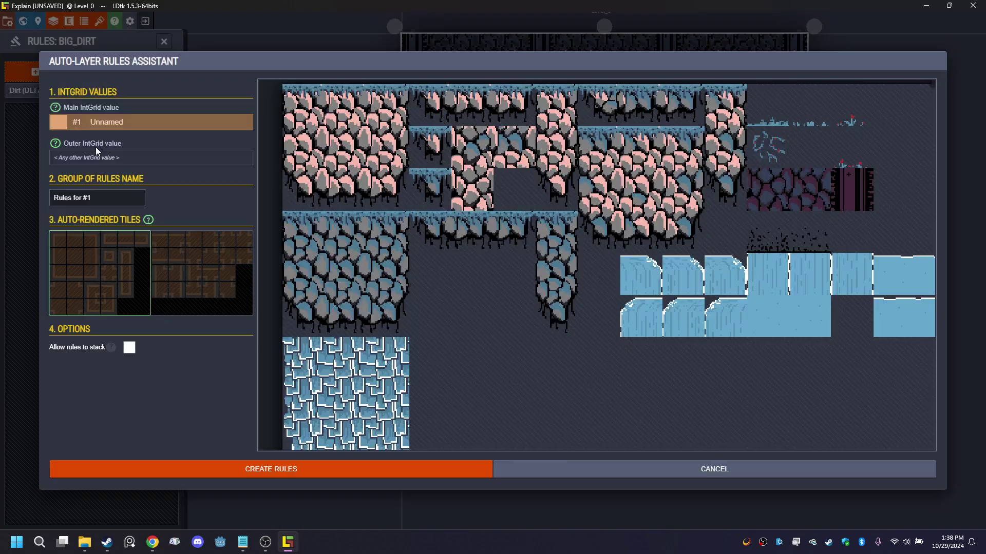
- Assign the top row tiles of the pink dirt block to the top slots of the 3x3 template
left_click(60, 248)
left_click(304, 106)
left_click(77, 244)
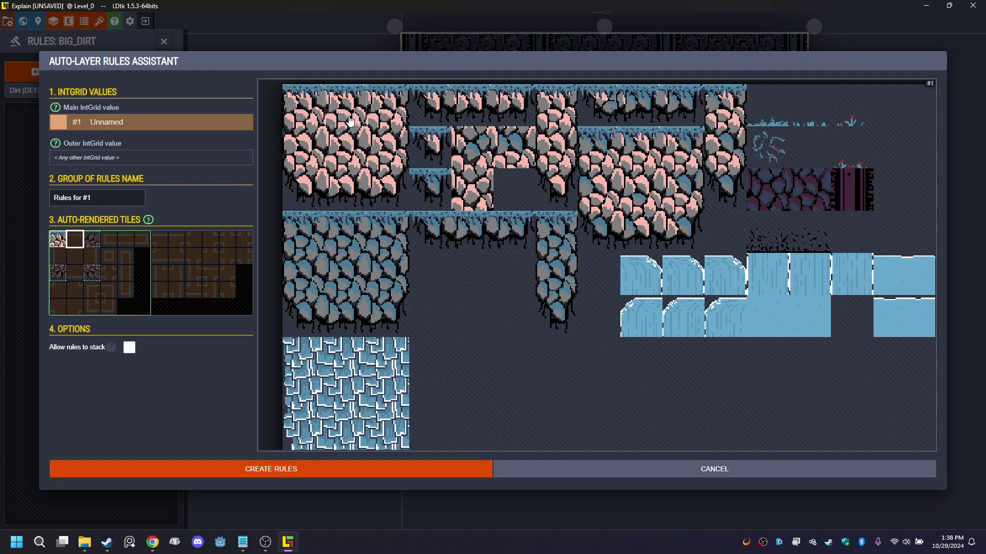
left_click(345, 103)
left_click(92, 239)
left_click(398, 103)
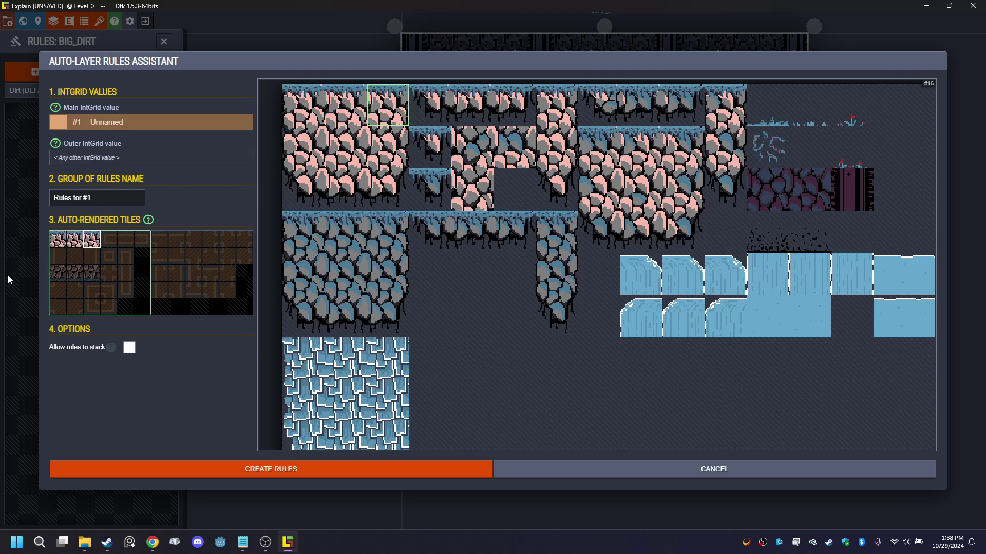
- Assign the middle row tiles of the pink dirt block to the middle slots of the 3x3 template
left_click(63, 256)
left_click(299, 144)
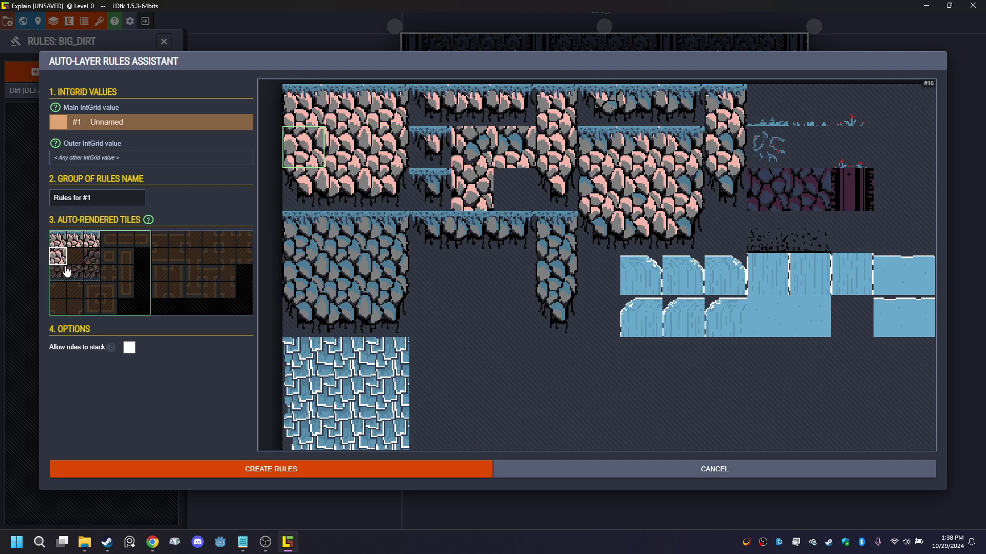
left_click(78, 255)
left_click(334, 159)
left_click(92, 255)
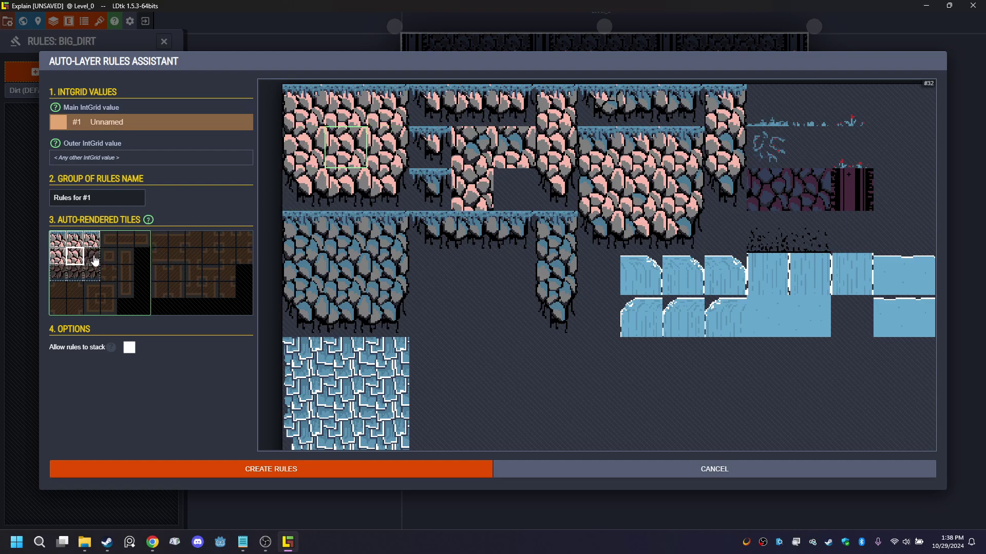
left_click(398, 149)
- Assign the bottom row tiles of the pink dirt block to the bottom slots of the 3x3 template
left_click(58, 273)
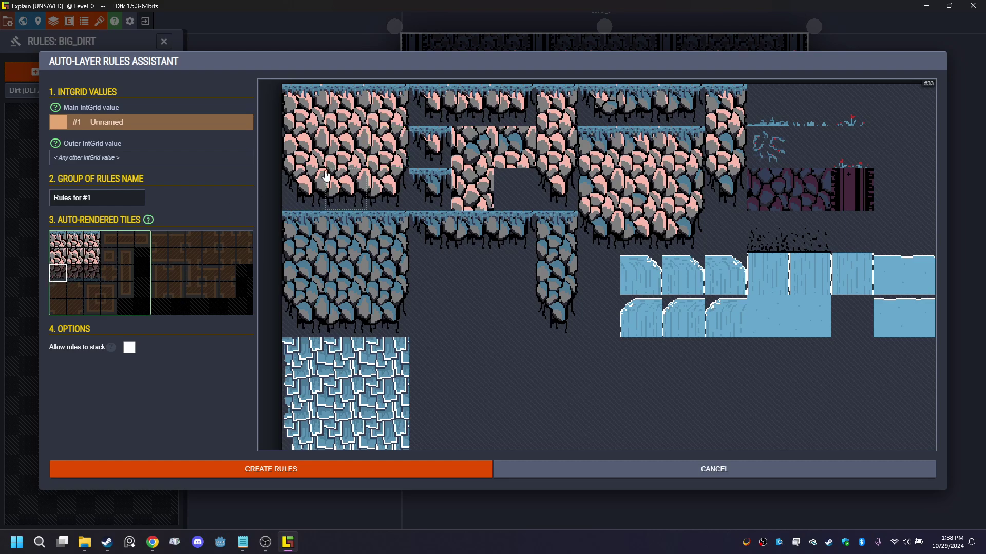
left_click(308, 189)
left_click(81, 277)
left_click(343, 179)
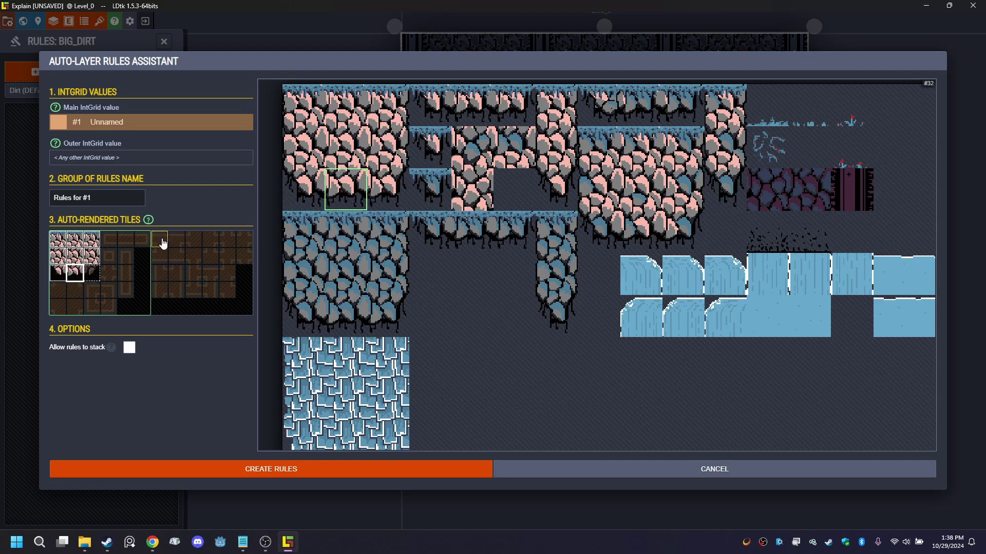
left_click(98, 278)
left_click(375, 185)
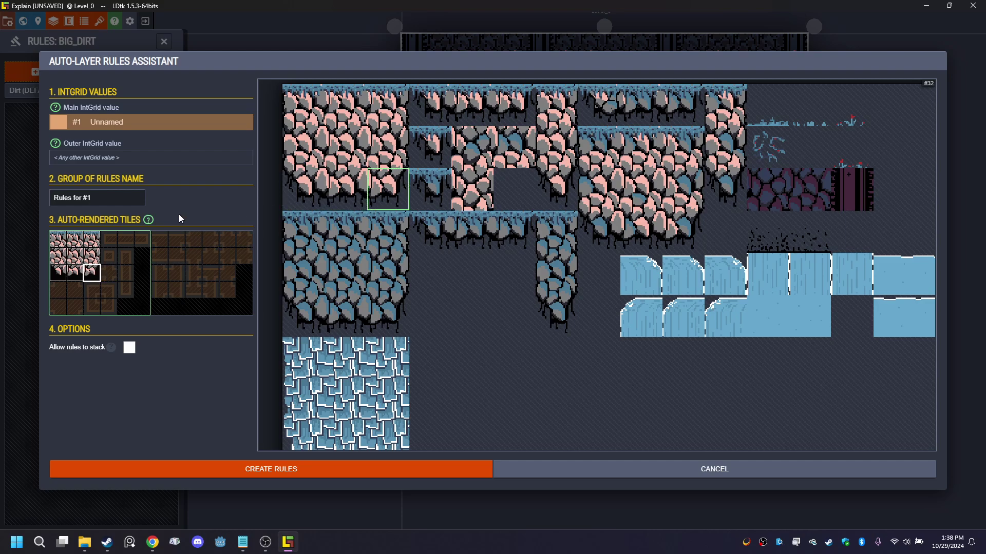
left_click(430, 105)
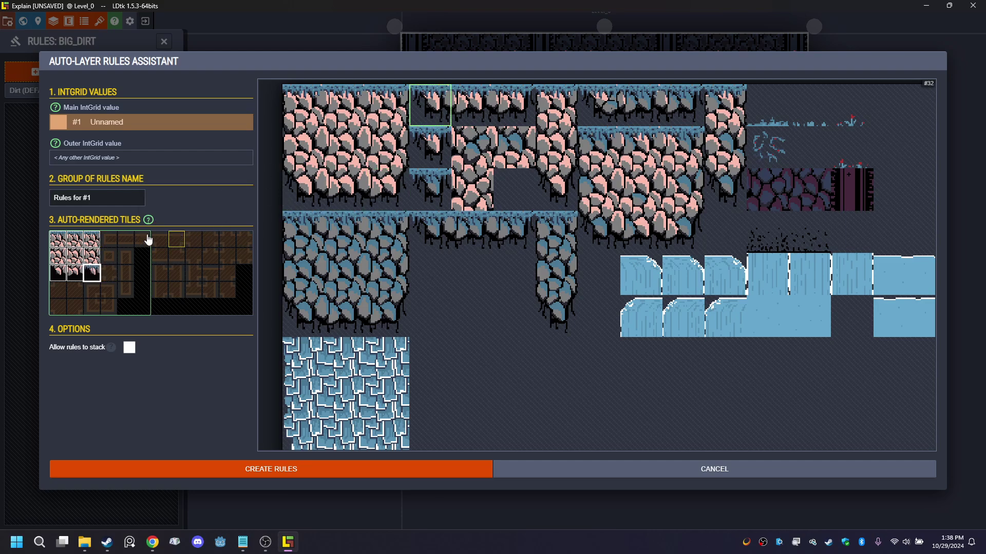
left_click(381, 193)
- Assign the three thin pink platform tiles to the horizontal template slots and the isolated dirt tile to the single slot
left_click(108, 240)
left_click(430, 105)
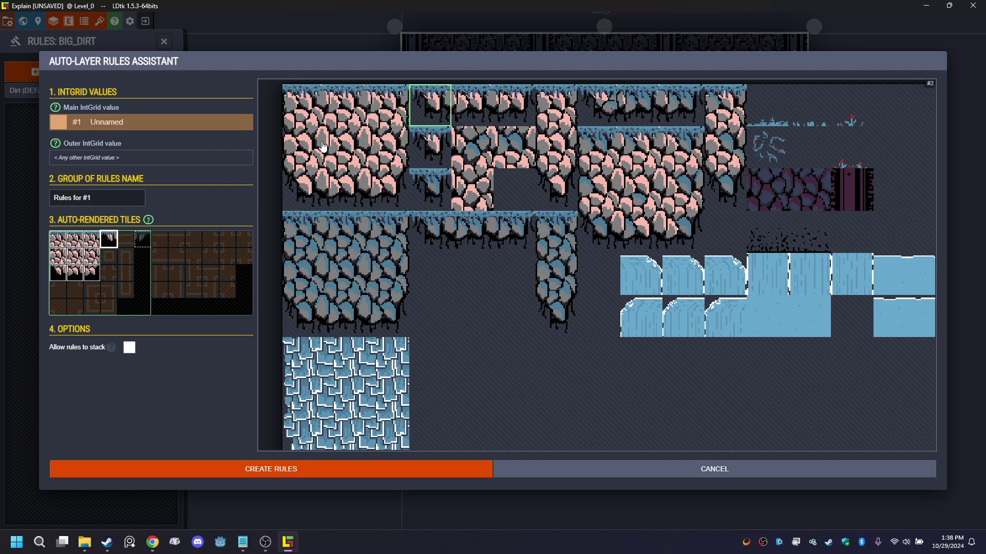
left_click(126, 239)
left_click(469, 110)
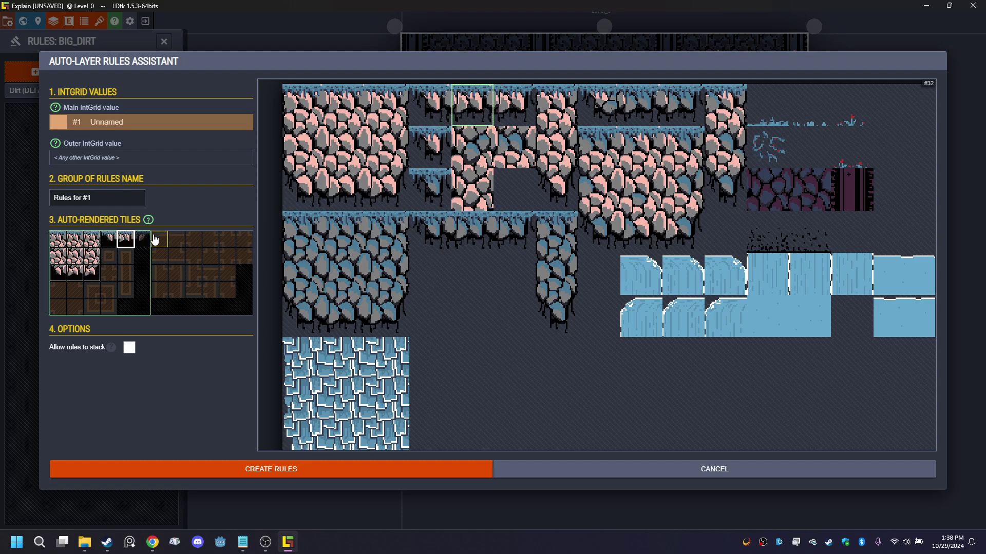
left_click(143, 239)
left_click(514, 105)
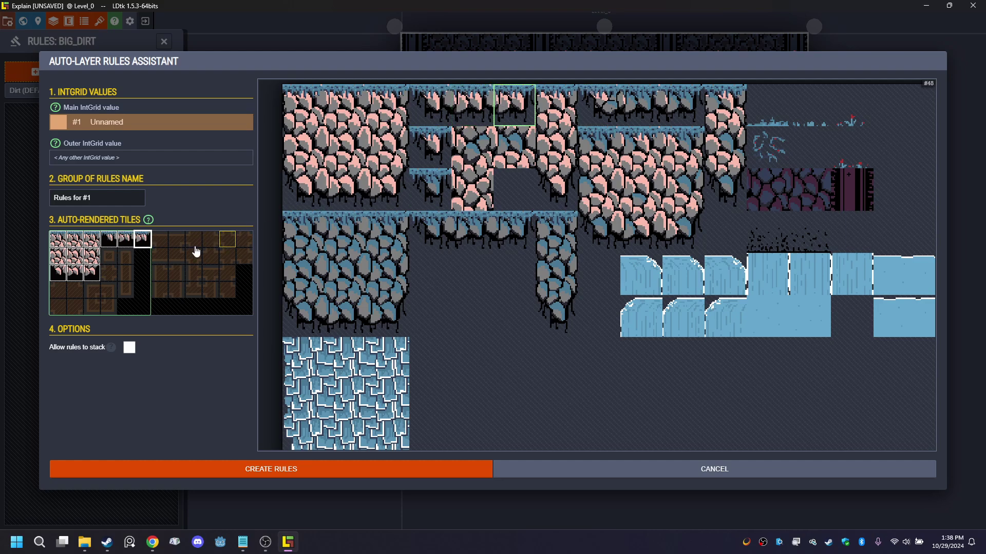
left_click(108, 256)
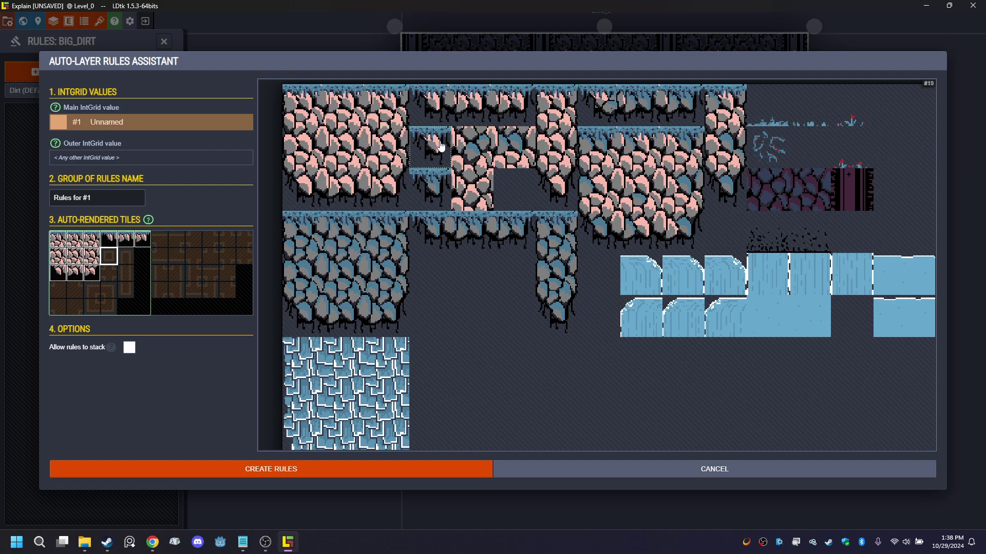
left_click(430, 147)
- Assign the top, middle and bottom tiles of the narrow pink dirt column to the vertical template slots
left_click(126, 255)
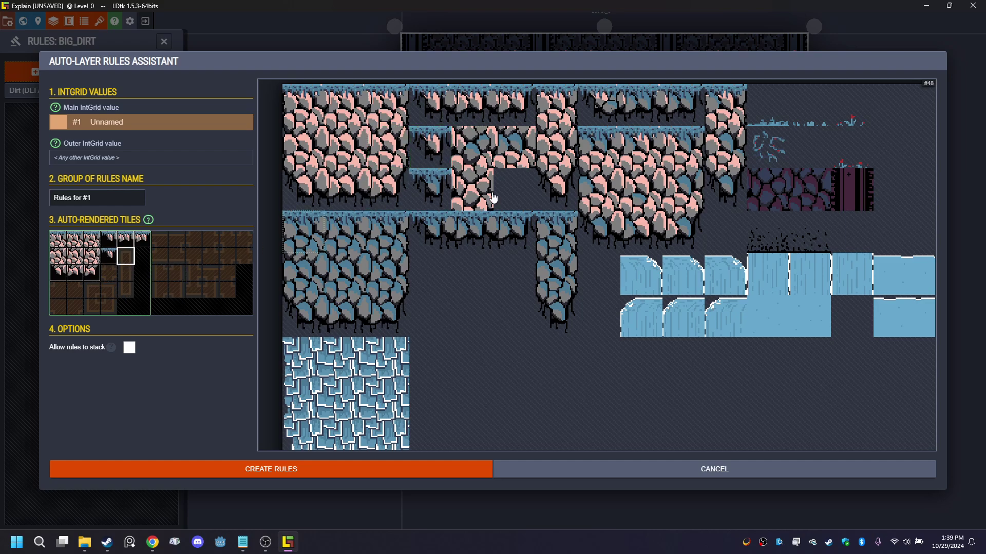
left_click(556, 105)
left_click(126, 277)
left_click(551, 144)
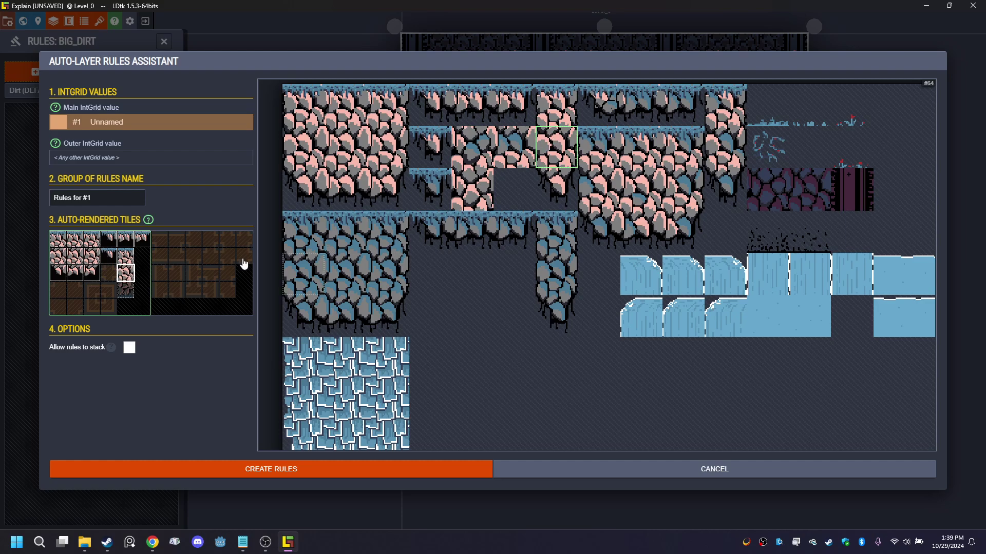
left_click(126, 290)
left_click(576, 182)
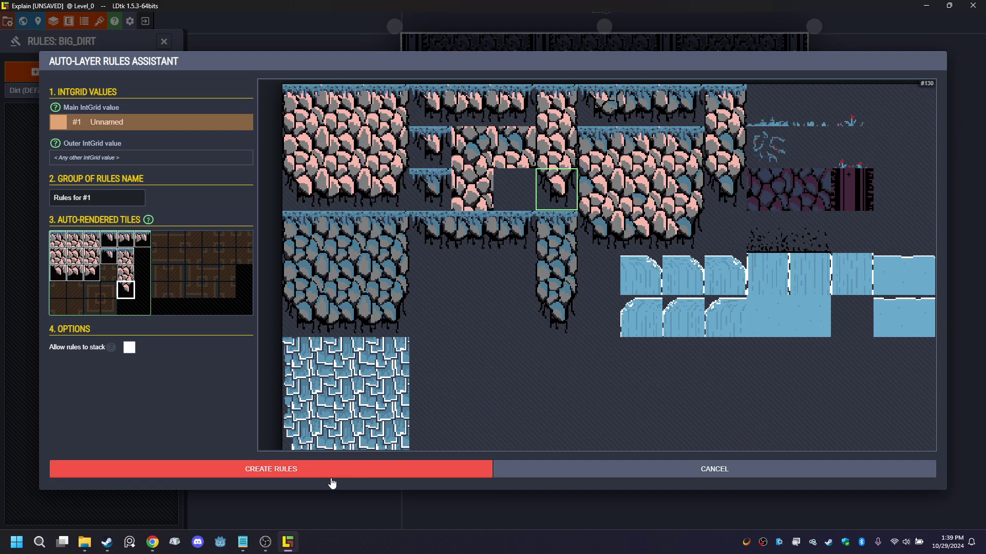
- Create the Big_dirt rules and paint big dirt across the level's bottom two rows and up its last column to the fourth row
left_click(332, 470)
mouse_move(528, 364)
left_mouse_down()
mouse_move(426, 363)
mouse_move(780, 366)
mouse_move(781, 409)
mouse_move(427, 409)
left_mouse_up()
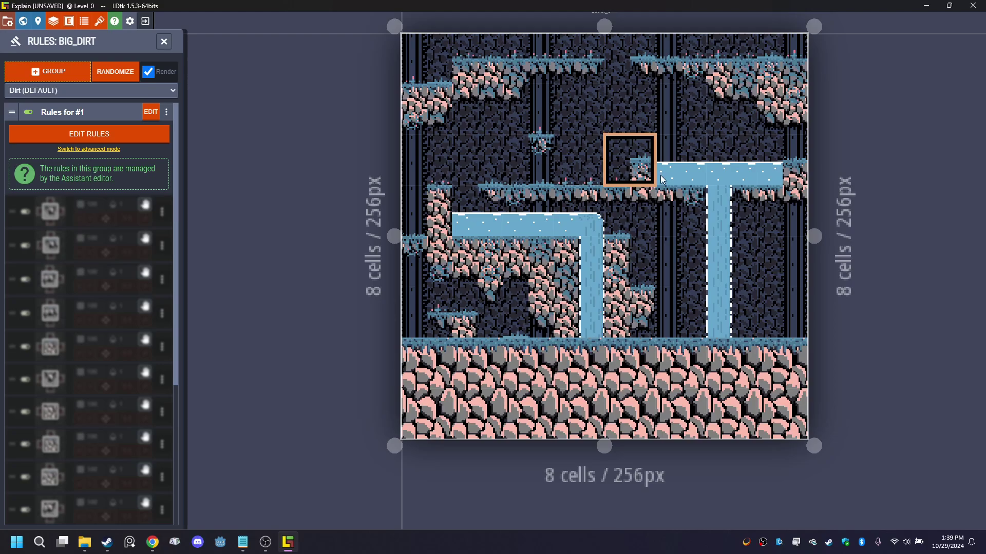
left_click_drag(779, 313, 781, 211)
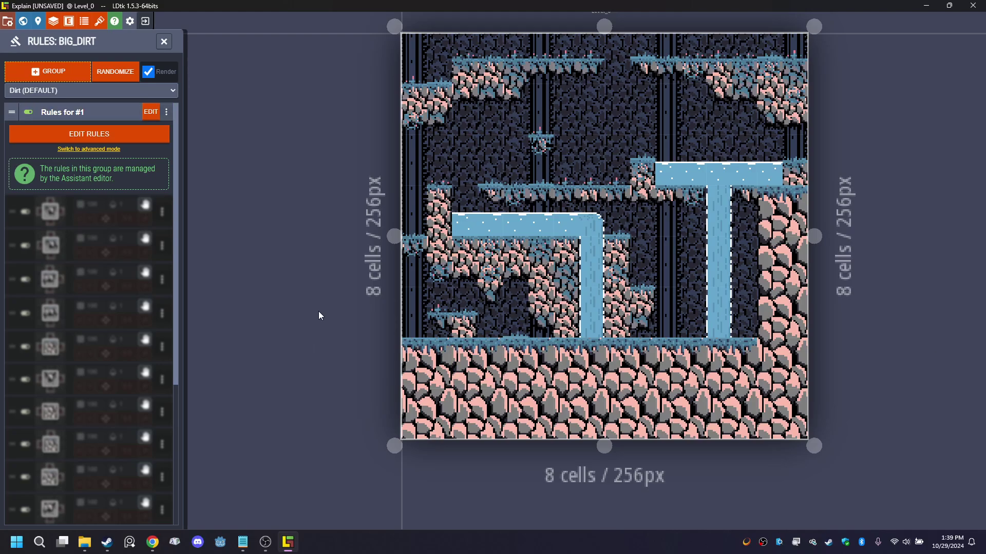
- Leave the rules editor, widen the level to 11 cells and fill the added area with big dirt from the fourth row down
left_click(165, 44)
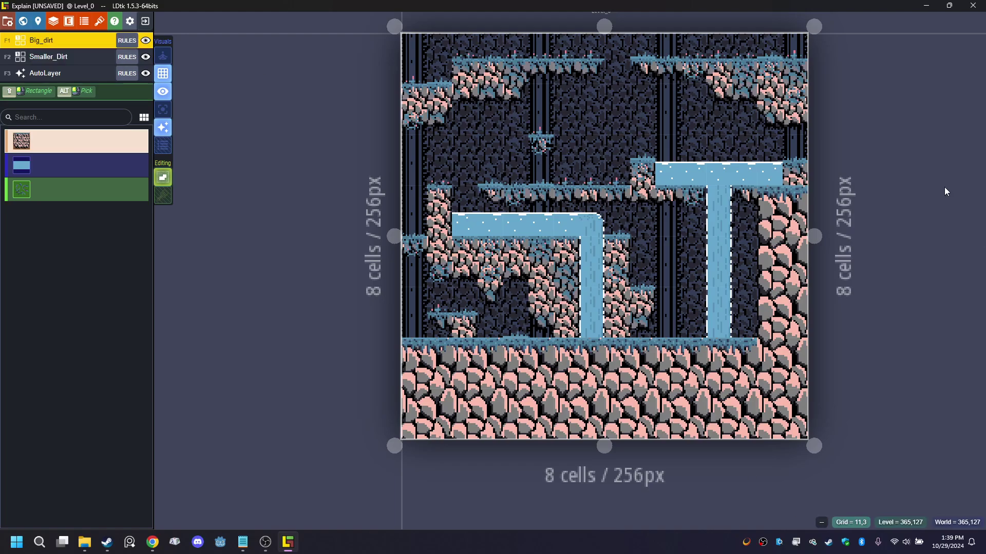
left_click_drag(827, 248, 978, 248)
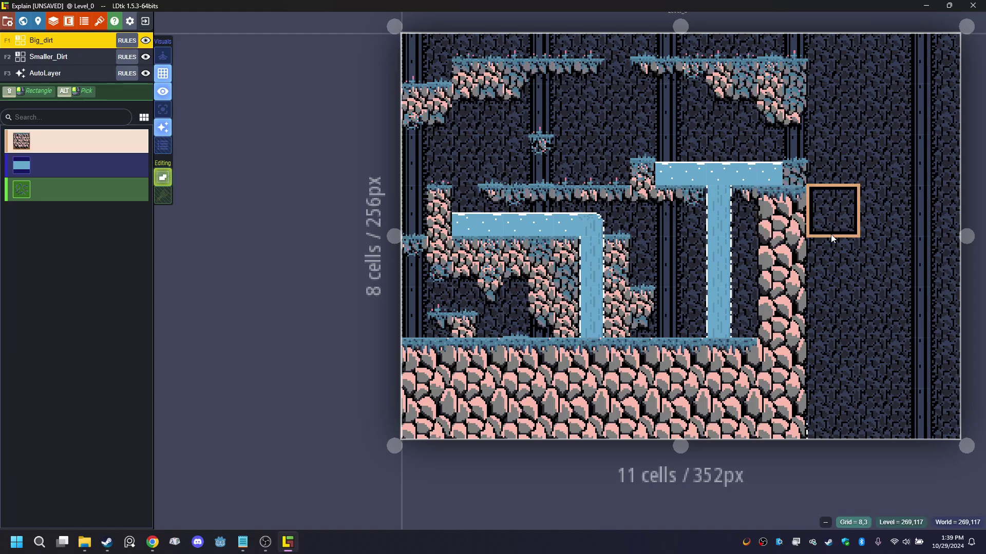
left_click_drag(832, 210, 897, 467)
mouse_move(884, 413)
left_mouse_down()
mouse_move(832, 260)
mouse_move(884, 262)
mouse_move(829, 417)
left_mouse_up()
scroll(685, 298, "down", 4)
middle_click_drag(758, 255, 598, 240)
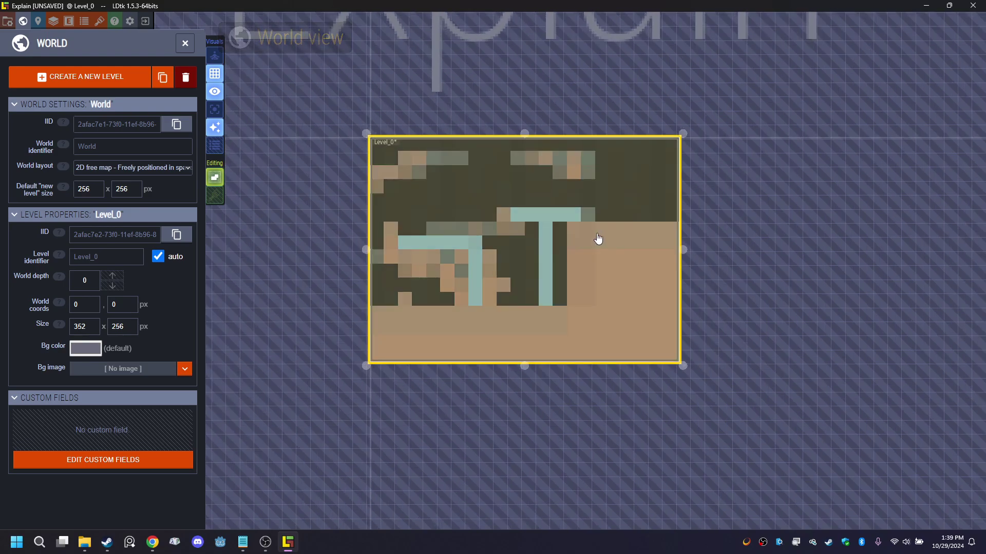
scroll(598, 237, "up", 3)
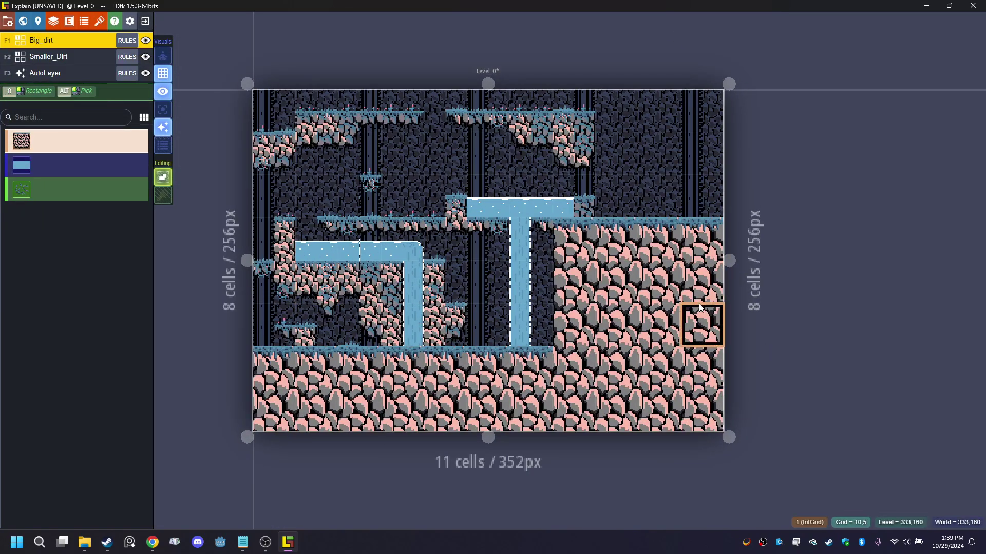